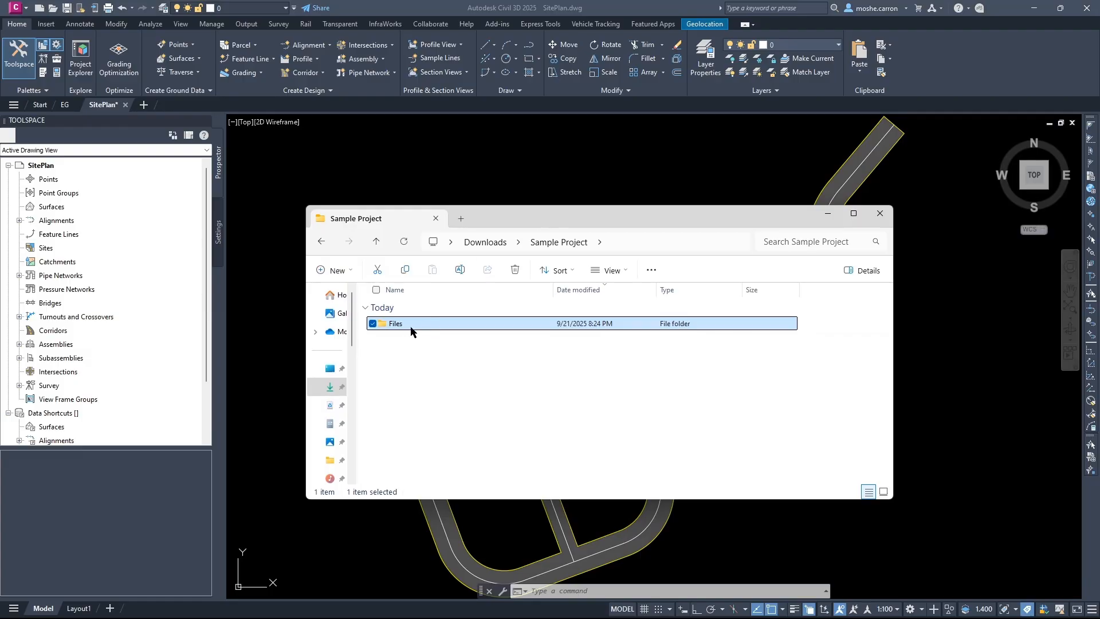
Look through the drawing files in the Files folder of Sample Project, go back to the project folder, and put the window away
double_click(405, 326)
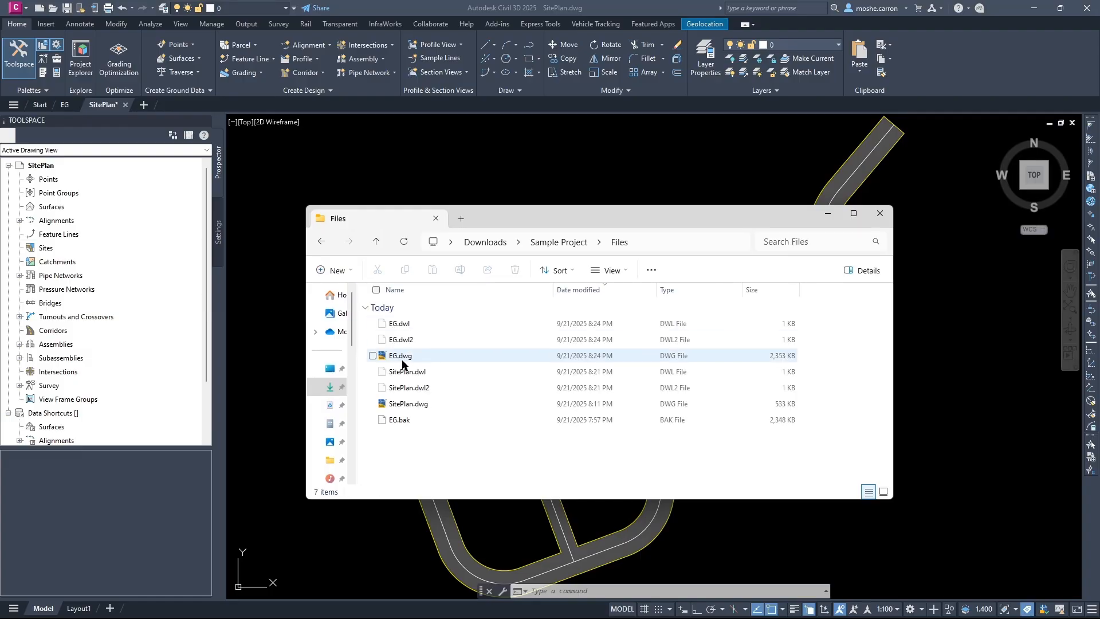
left_click(829, 214)
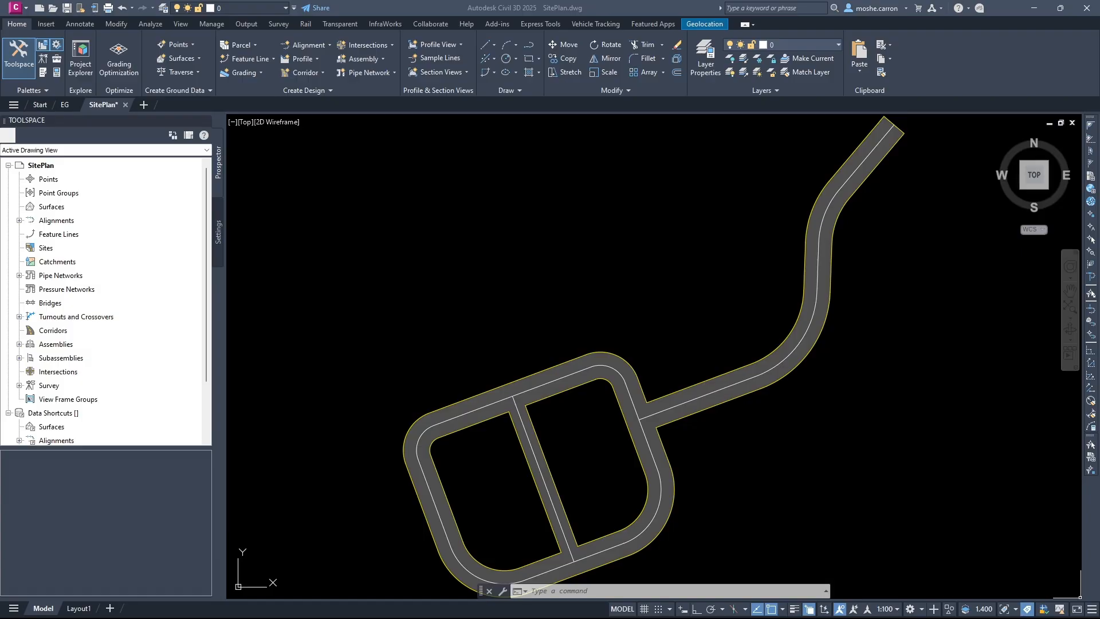
left_click_drag(1099, 261, 648, 250)
left_click(651, 276)
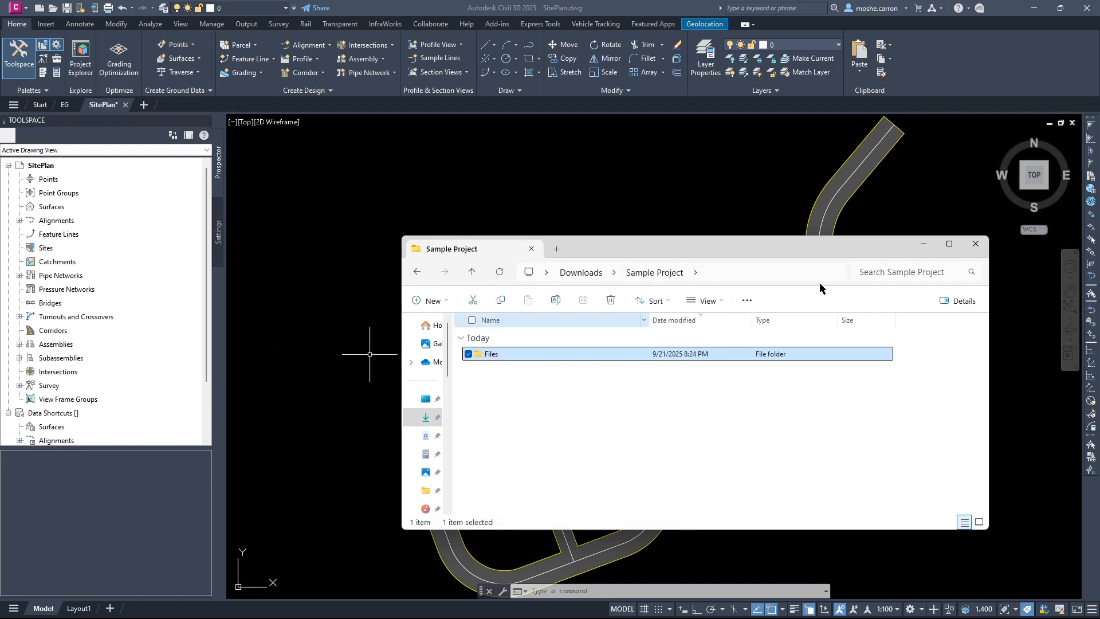
left_click(923, 245)
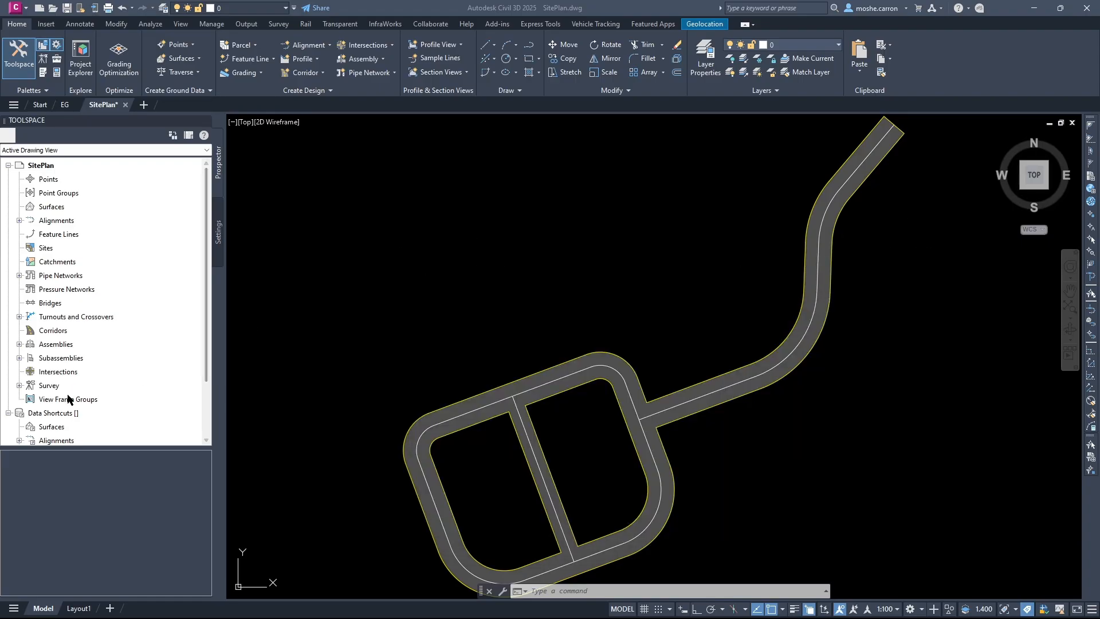
Create a new data shortcuts project folder named DS Roads in the Sample Project working folder, without a project template
scroll(76, 412, "down", 2)
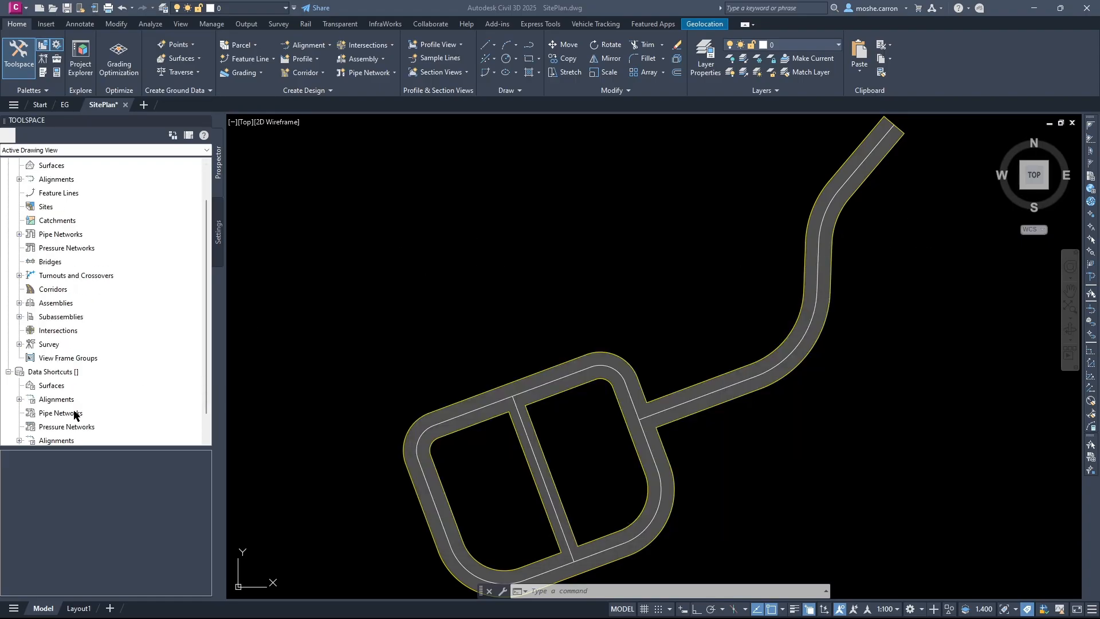
left_click(56, 346)
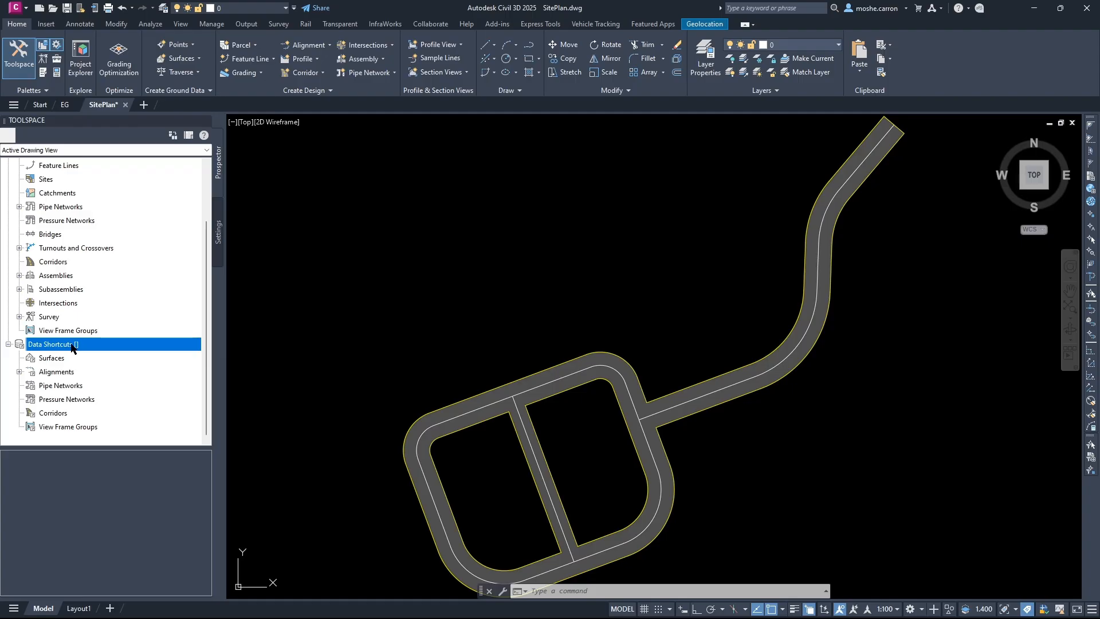
right_click(69, 347)
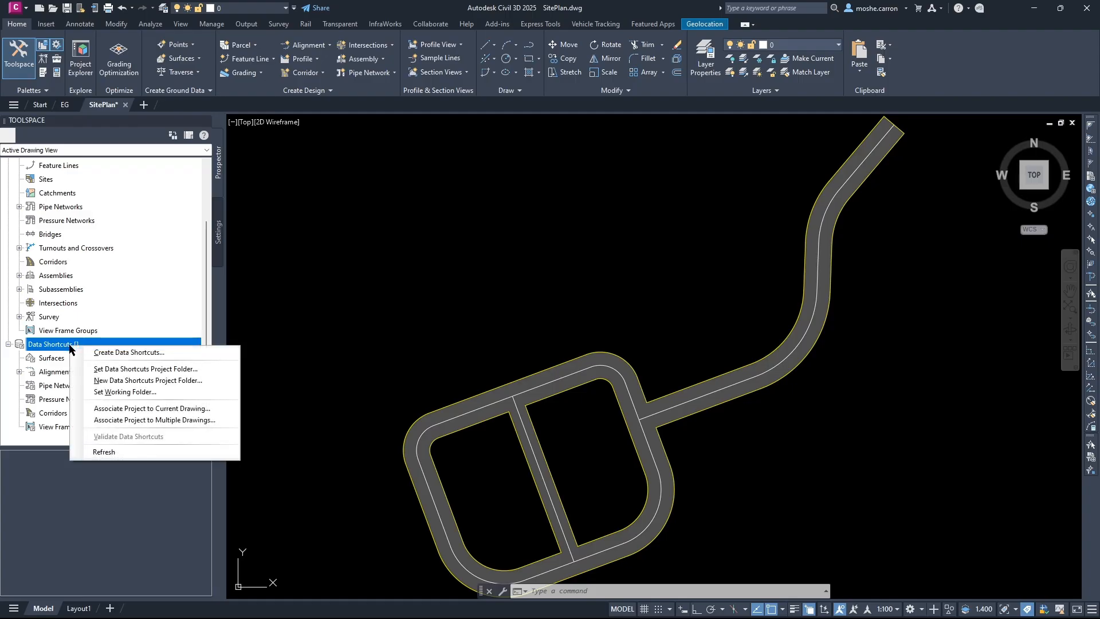
left_click(121, 382)
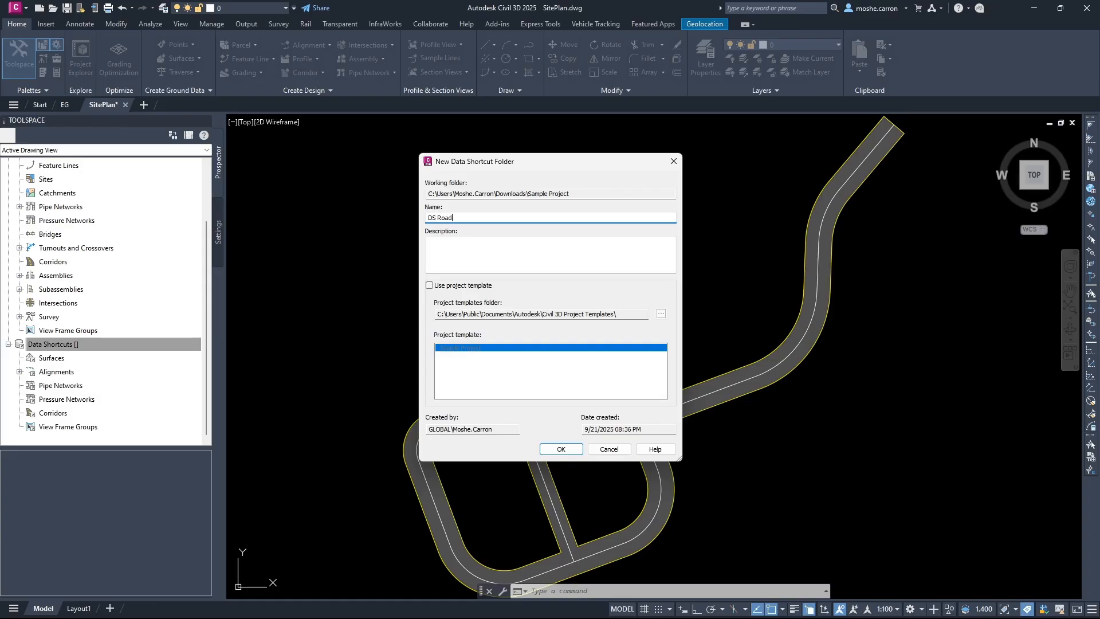
left_click(560, 448)
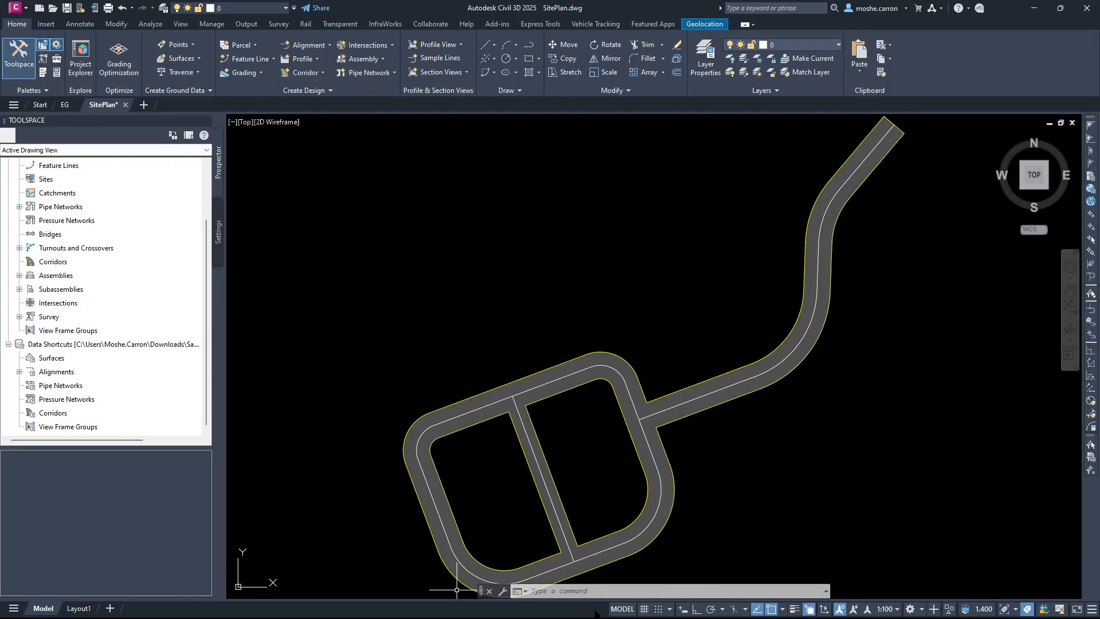
Examine the contents of the _Shortcuts folder inside DS Roads in File Explorer, and put the window away
mouse_move(467, 605)
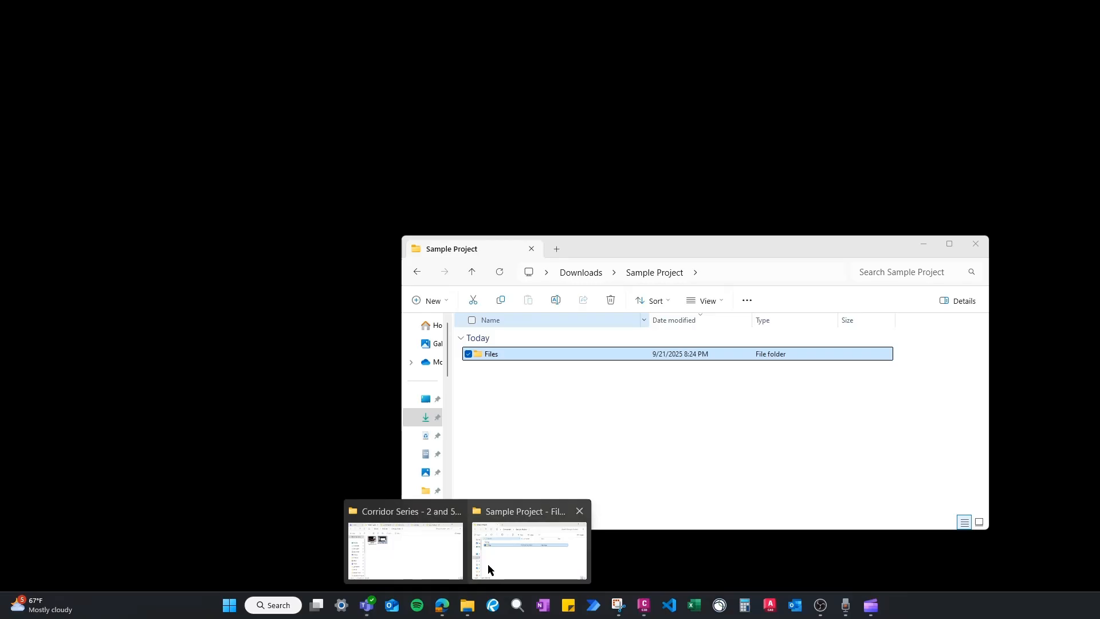
left_click(487, 563)
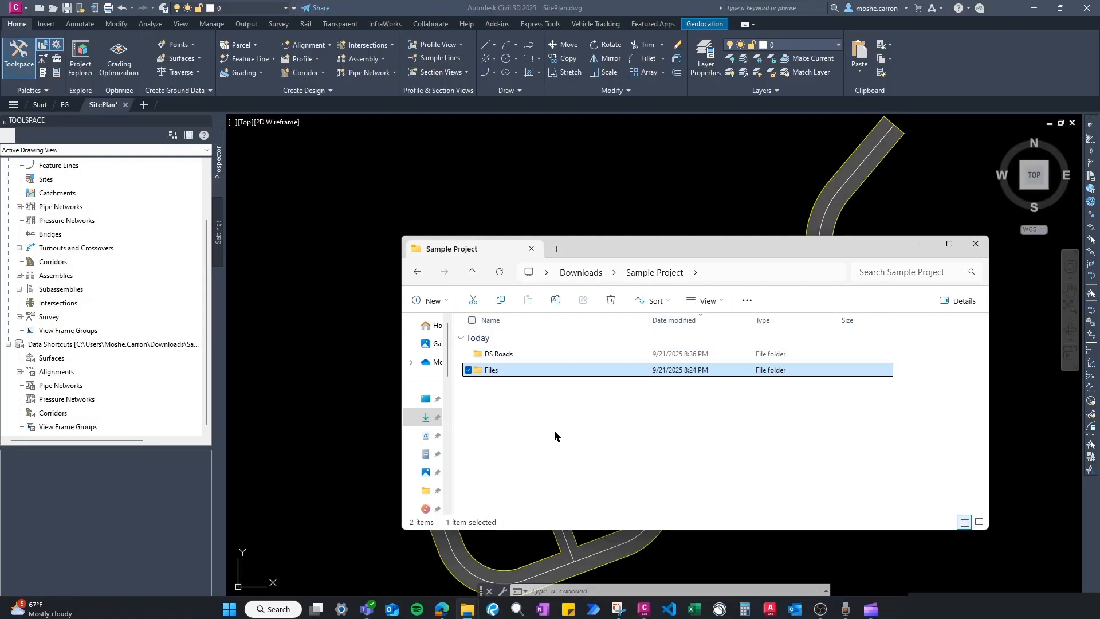
double_click(497, 354)
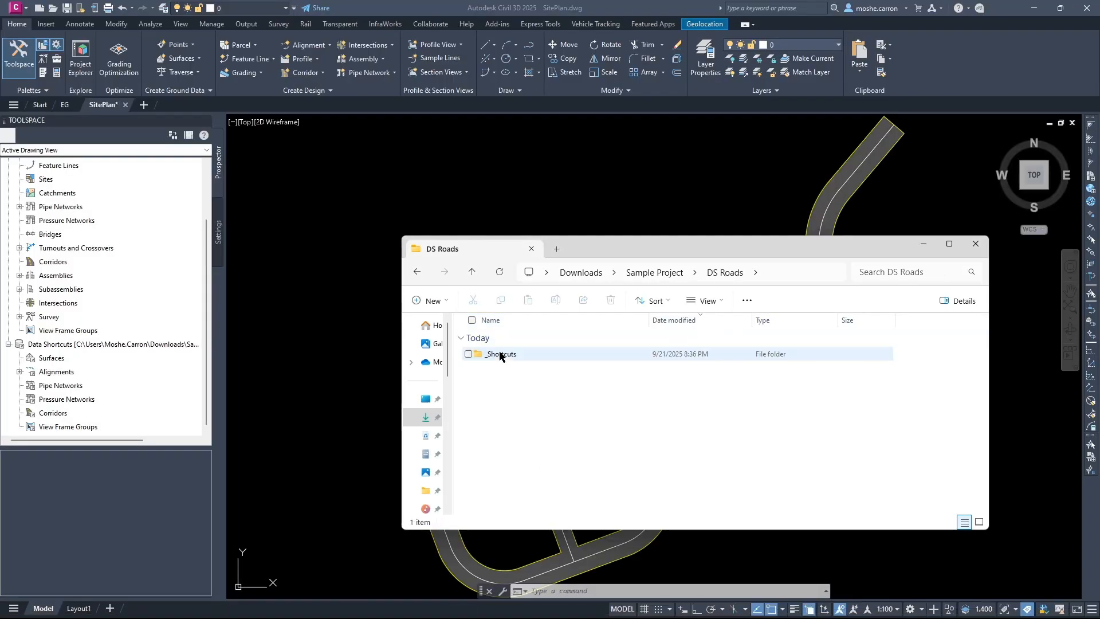
double_click(504, 356)
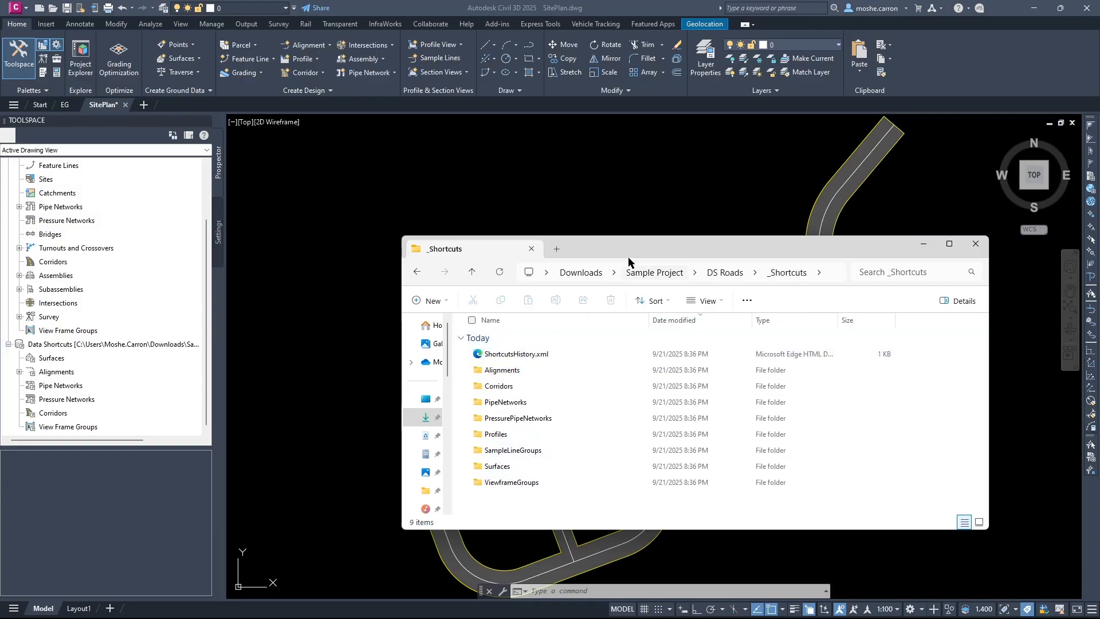
left_click_drag(630, 251, 609, 235)
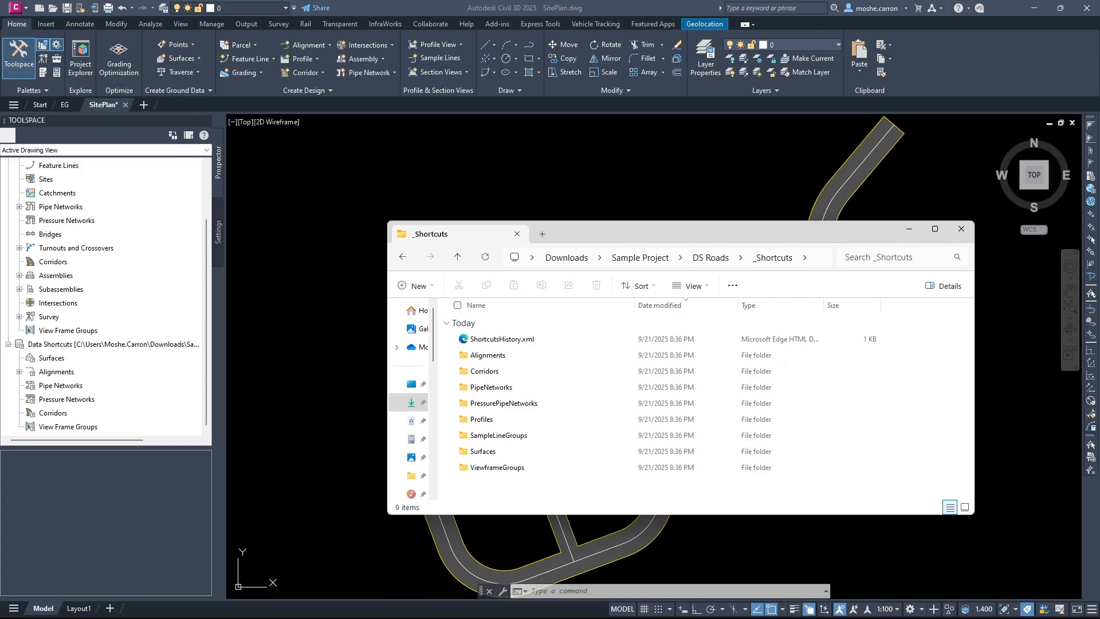
left_click(913, 223)
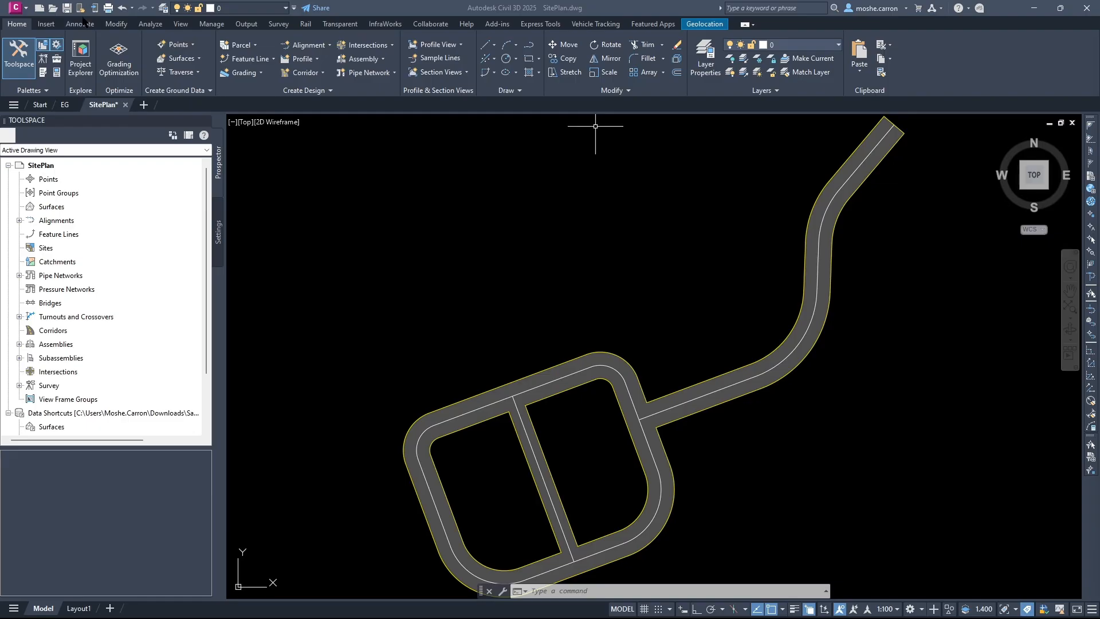
Save the SitePlan drawing and switch to the EG drawing
left_click(66, 9)
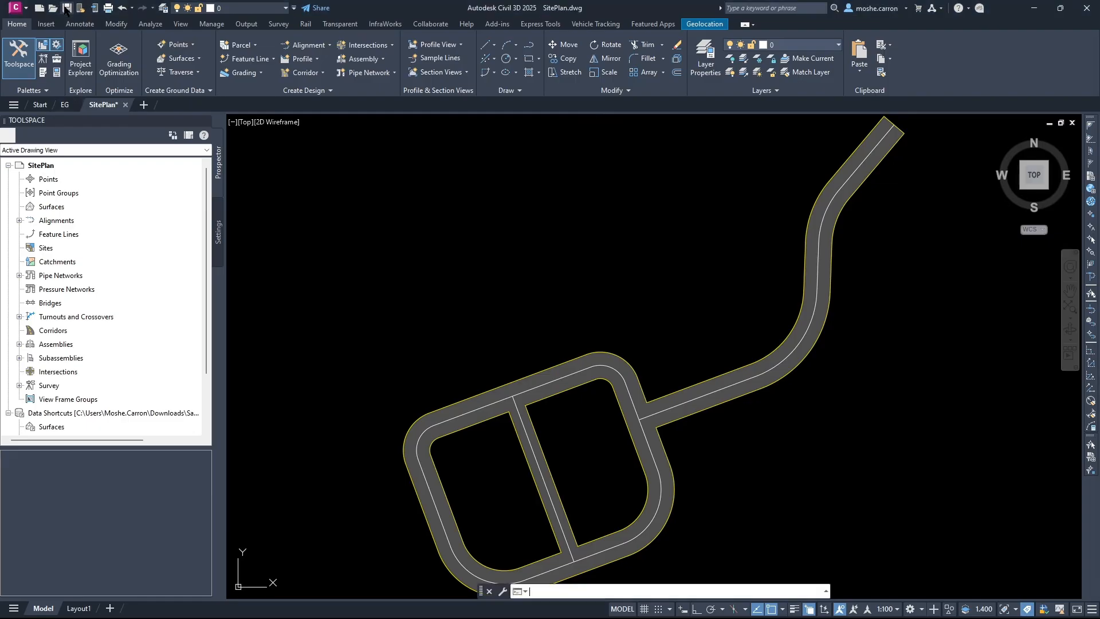
left_click(67, 9)
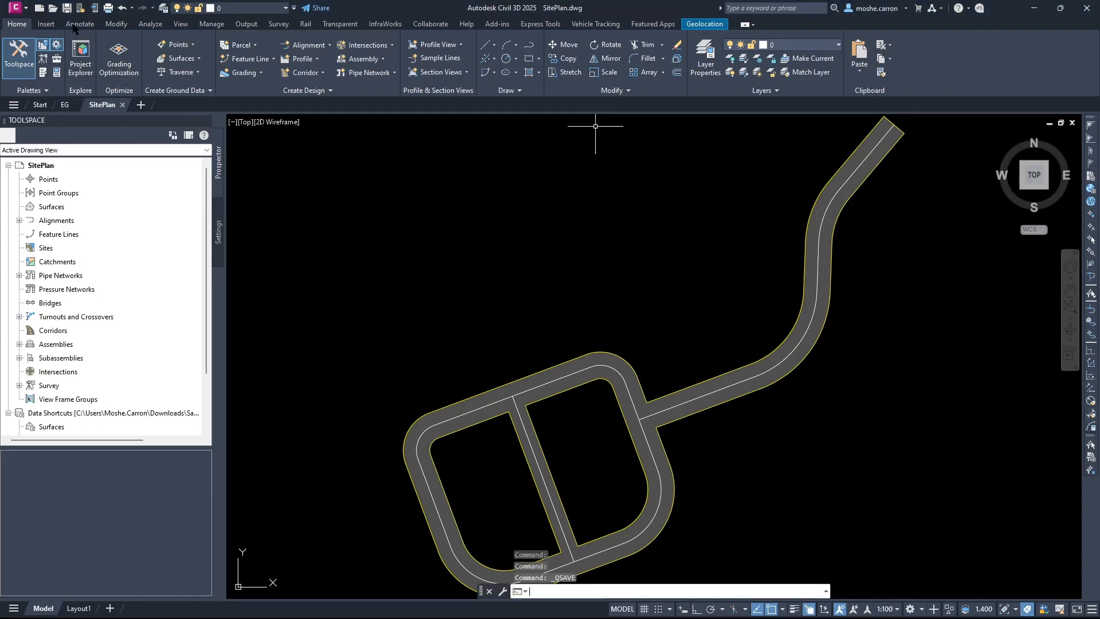
left_click(67, 106)
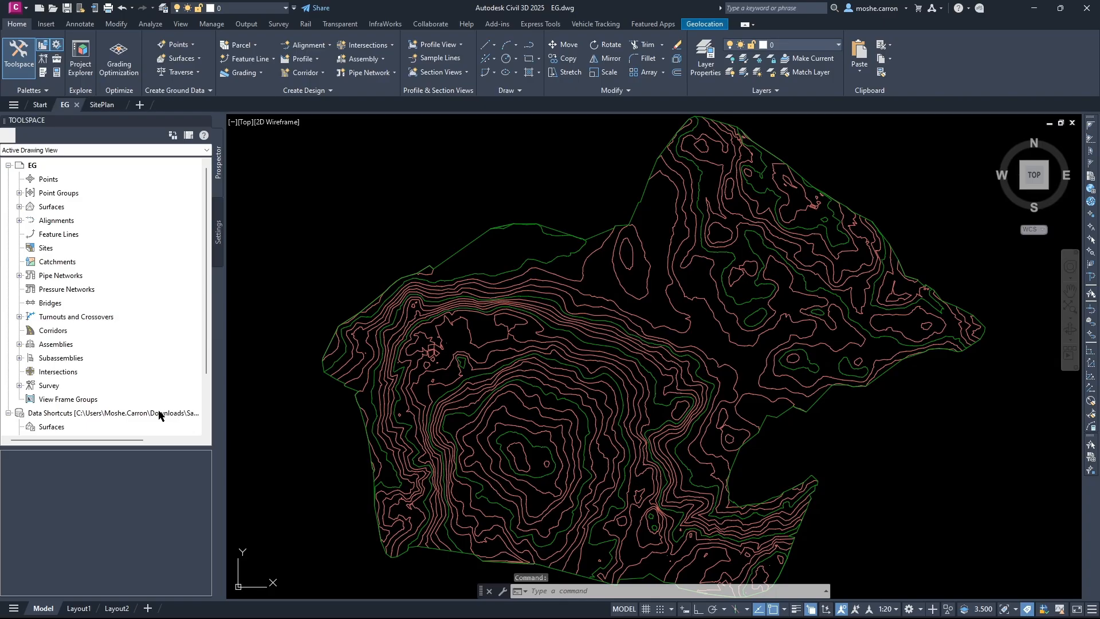
Create a data shortcut for the EG surface and expand the surface shortcuts in the project
left_click(132, 417)
right_click(132, 417)
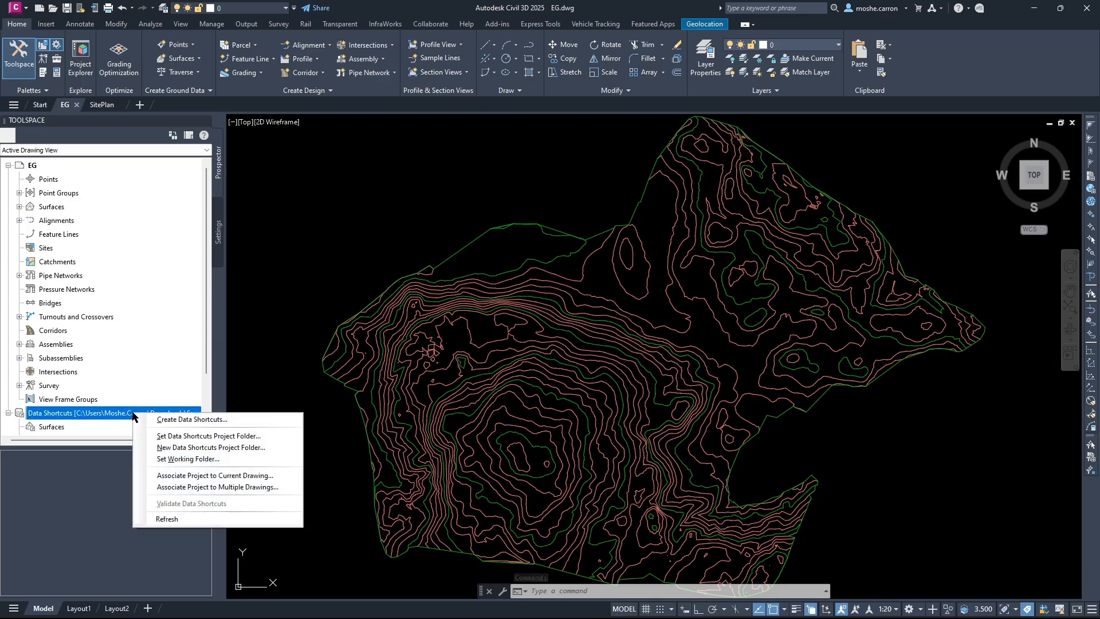
left_click(180, 421)
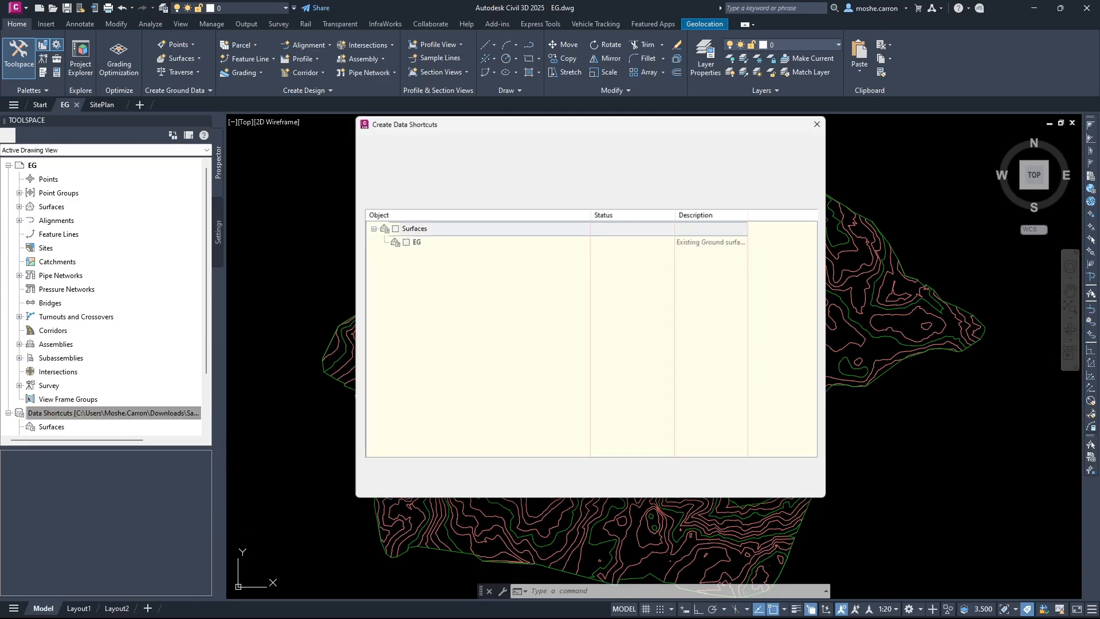
left_click(404, 242)
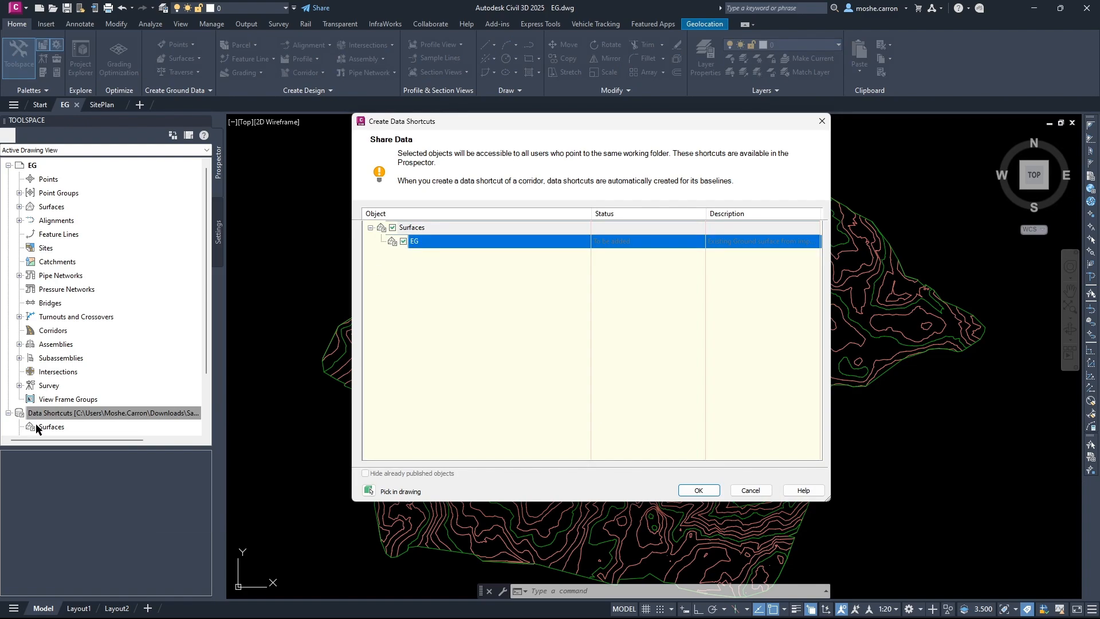
left_click(698, 490)
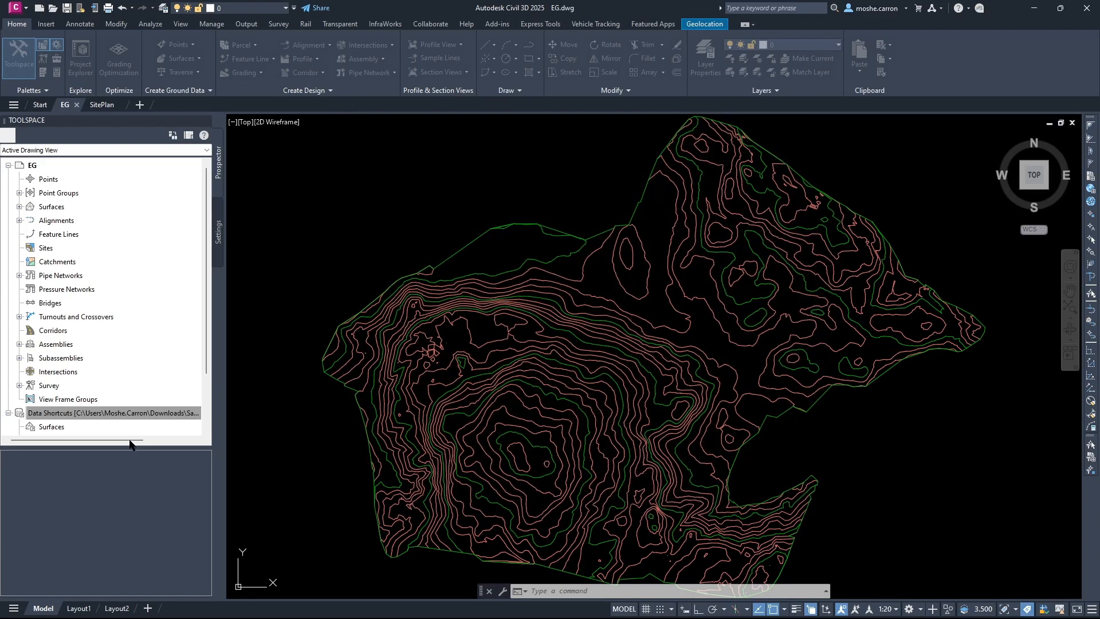
scroll(59, 379, "down", 1)
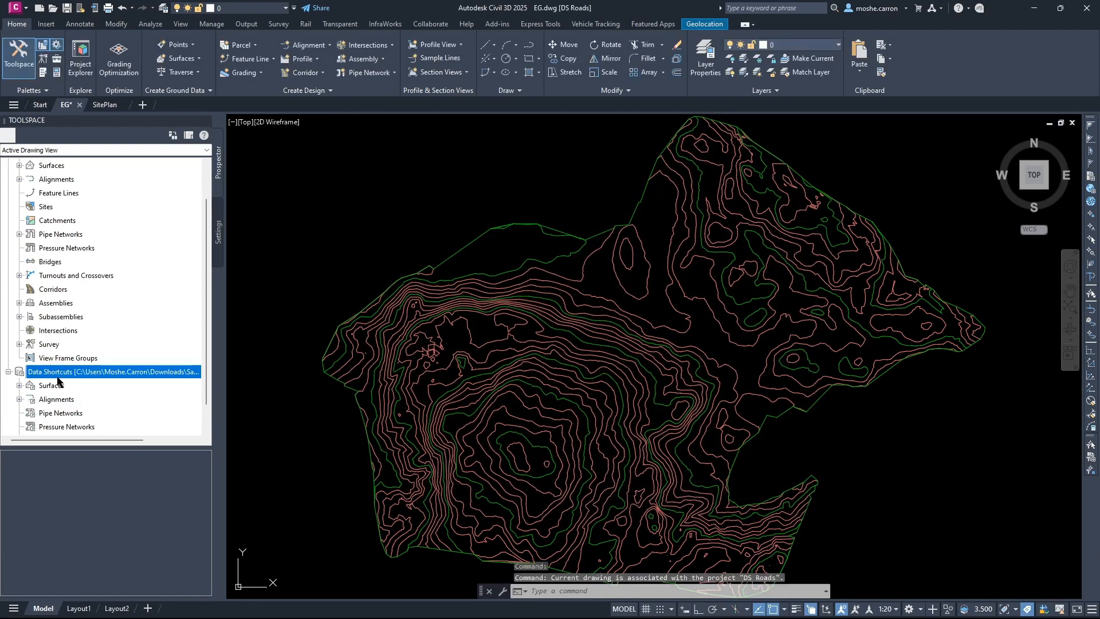
left_click(19, 385)
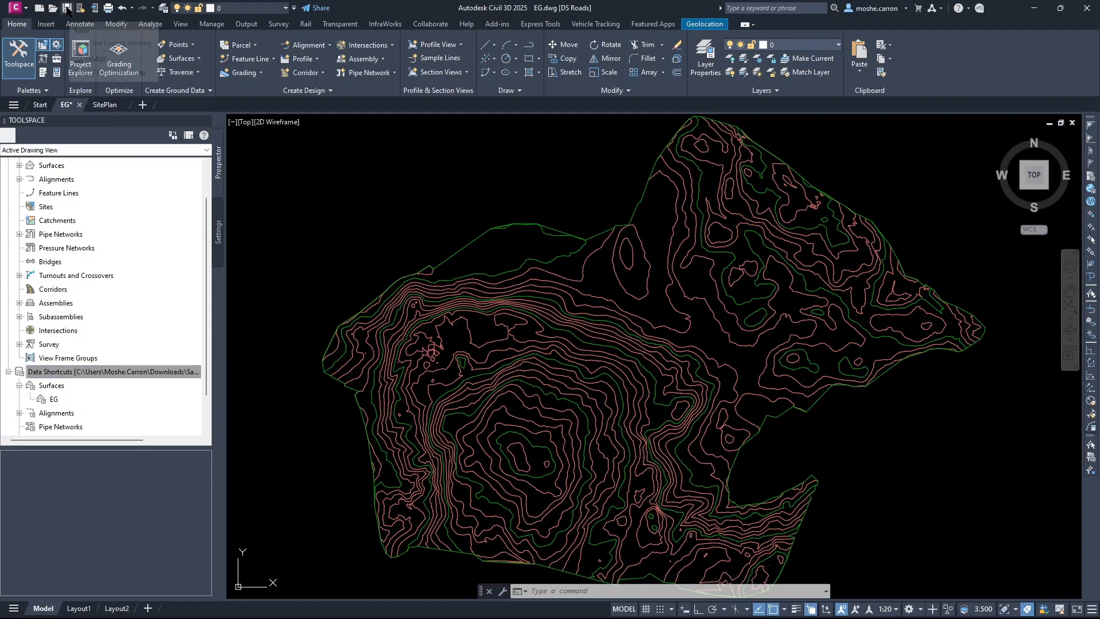
Start a new drawing and save it as Alignments in the Files folder
left_click(143, 107)
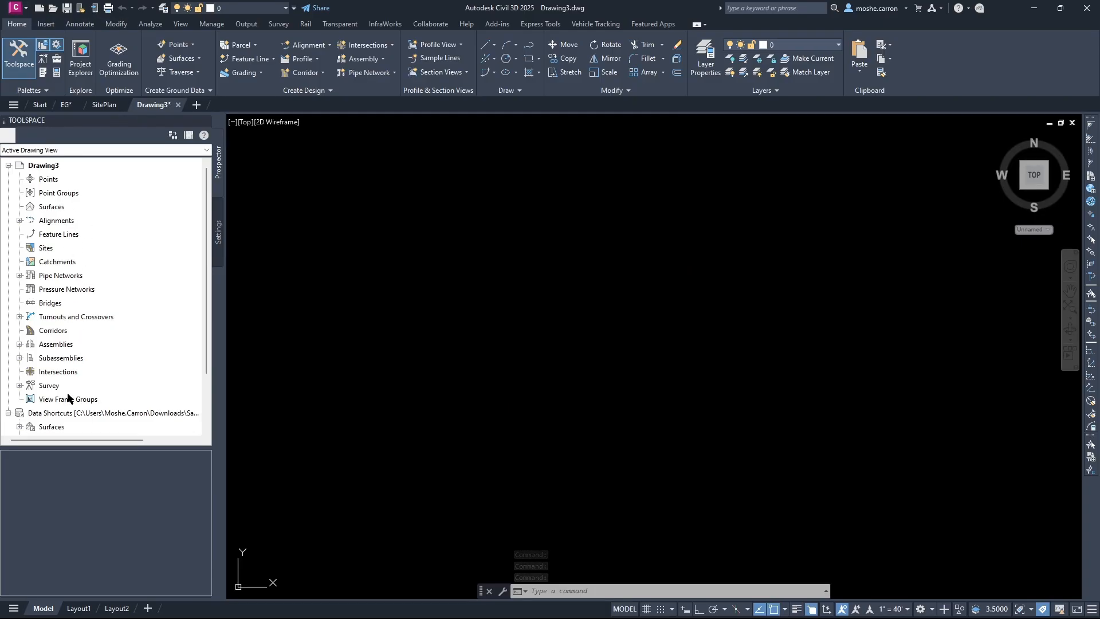
left_click(25, 8)
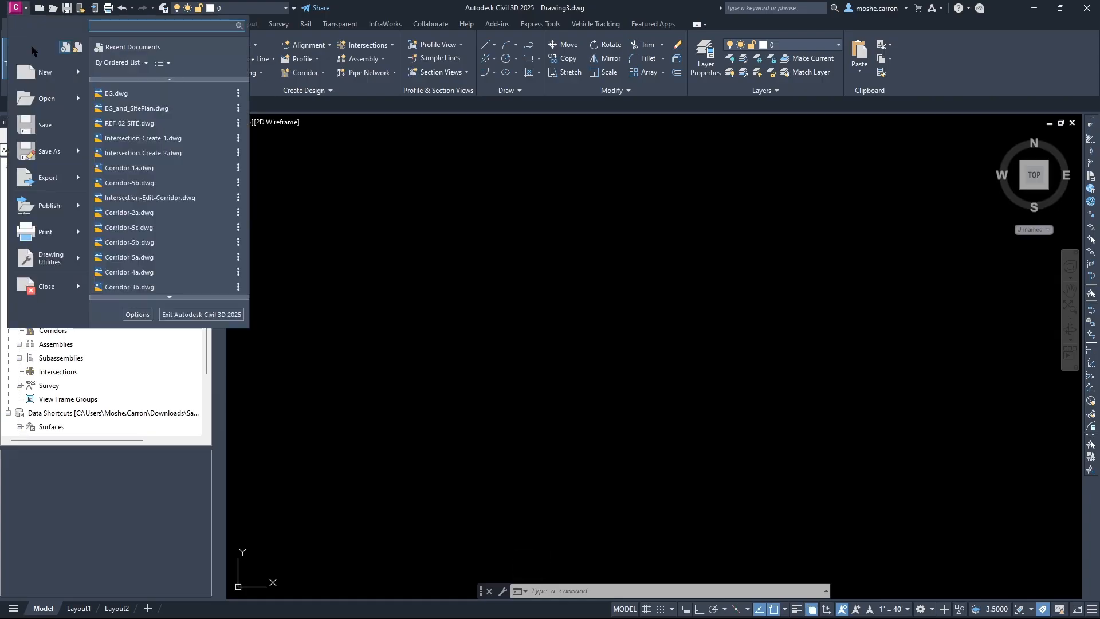
left_click(45, 152)
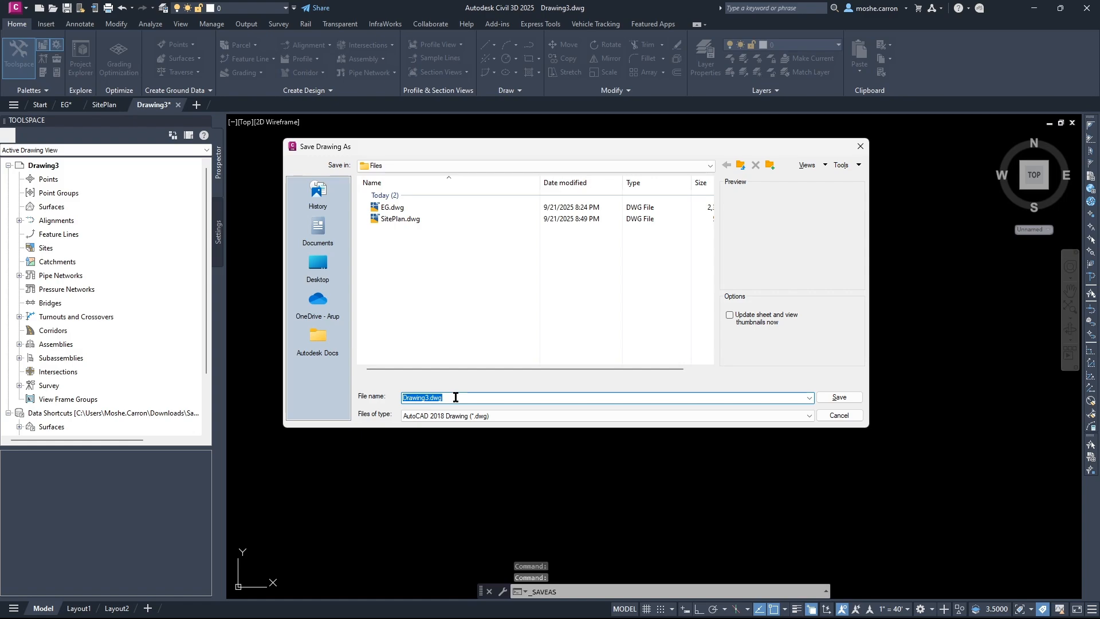
type("Align")
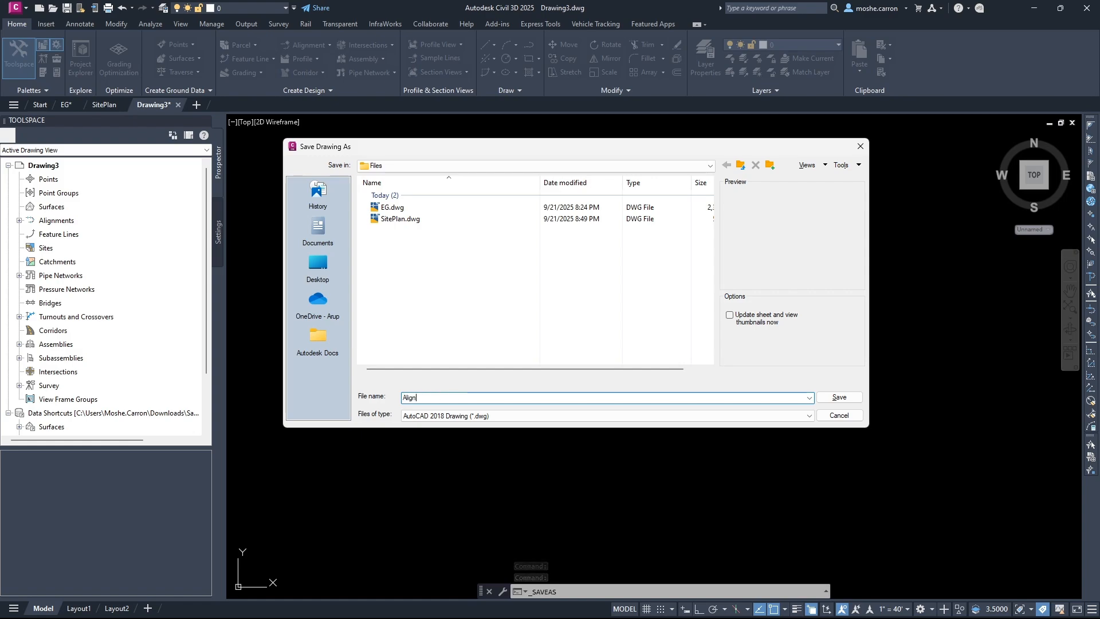
type("ments")
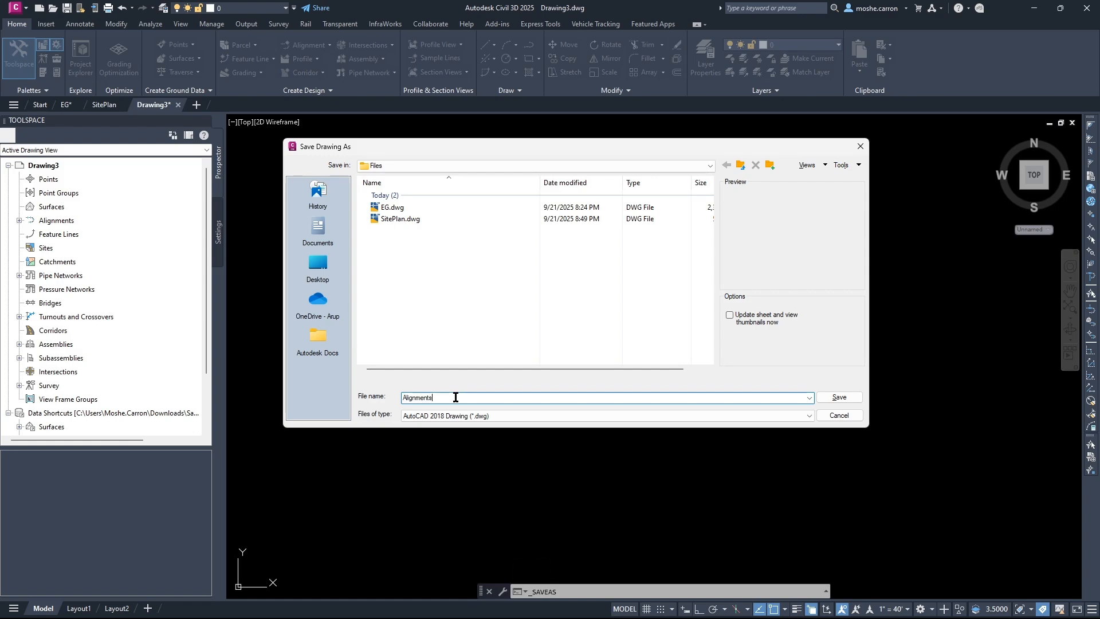
key("Return")
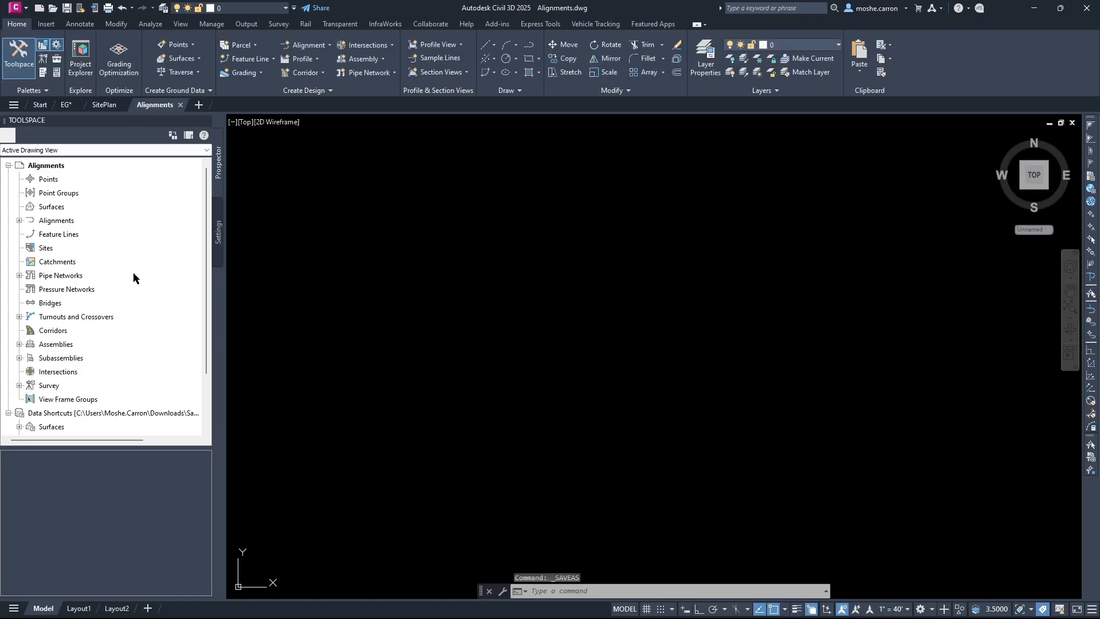
Create a reference to the EG surface data shortcut in the Alignments drawing, keeping the Contours 2' and 10' (Background) style
double_click(28, 425)
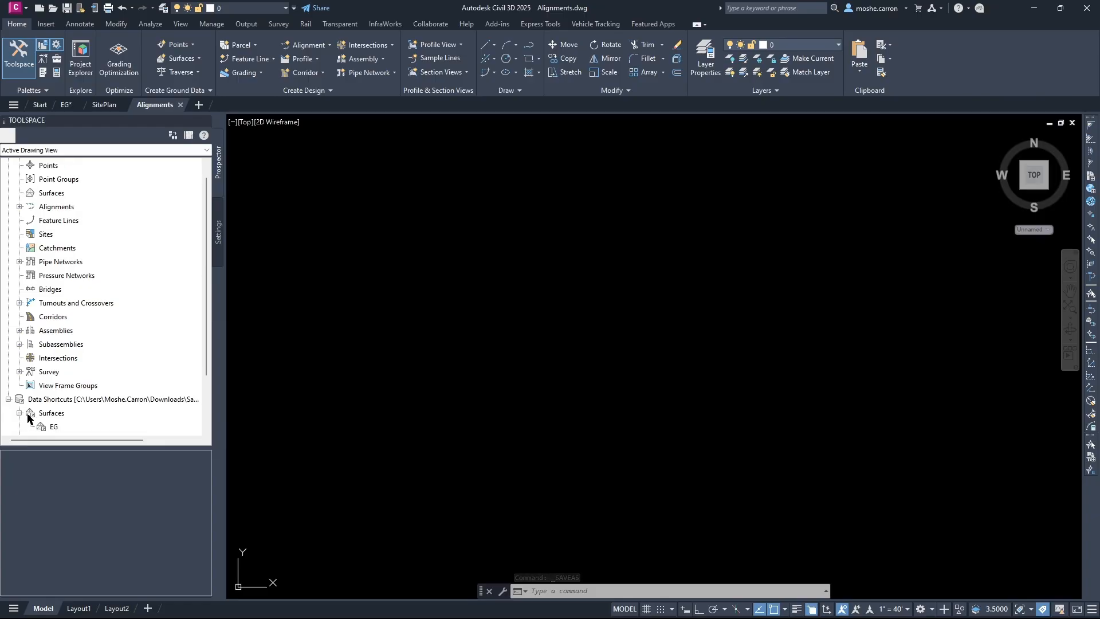
scroll(35, 401, "down", 1)
left_click(57, 386)
right_click(59, 388)
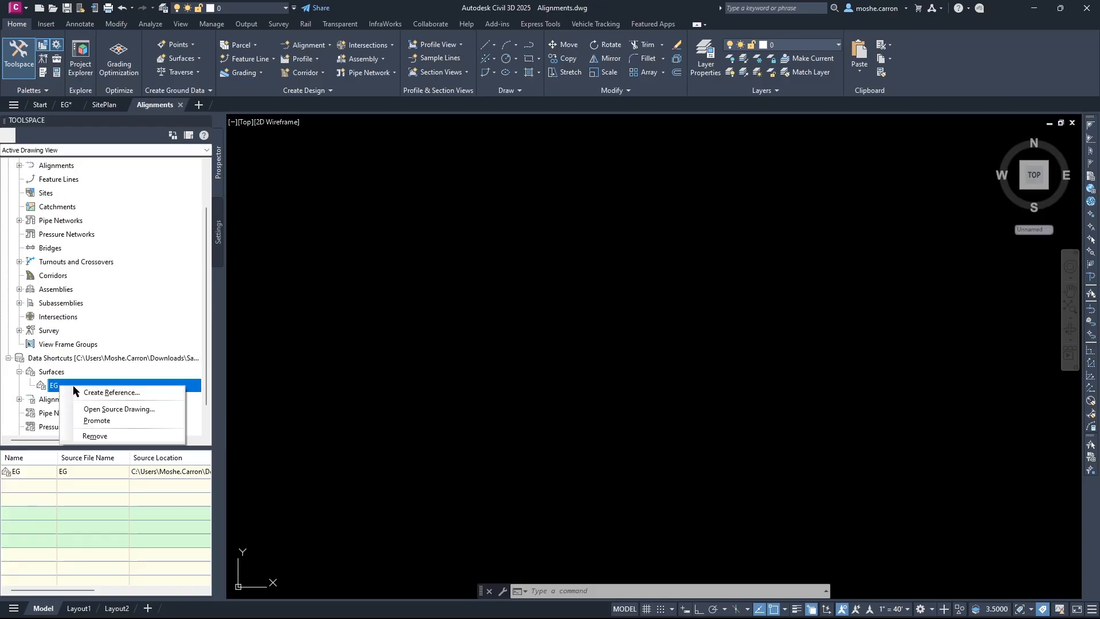
left_click(102, 393)
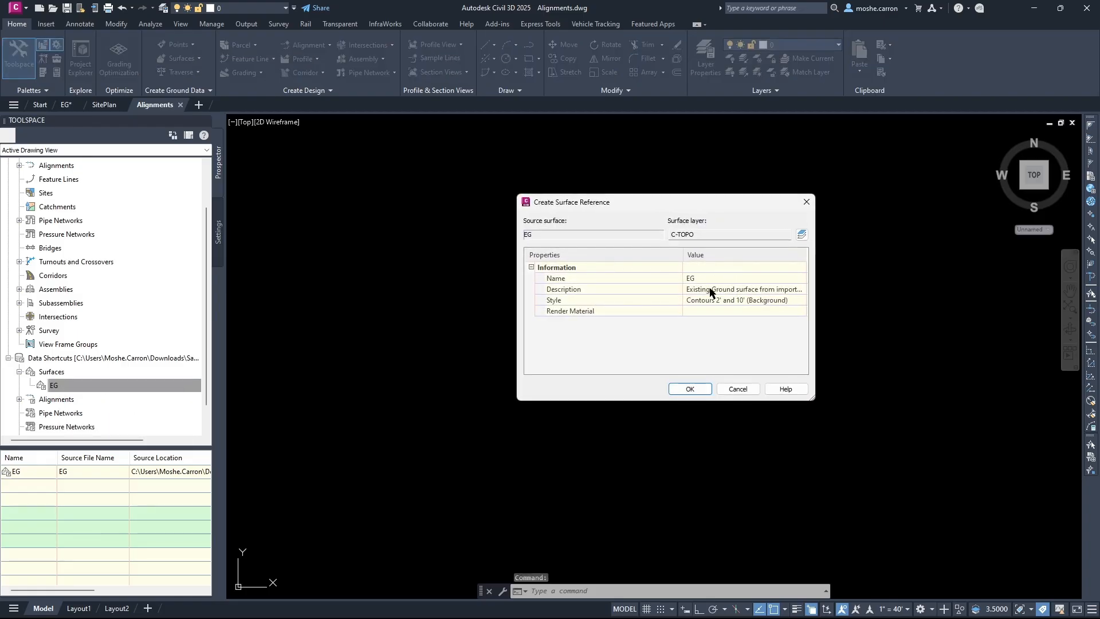
left_click(687, 389)
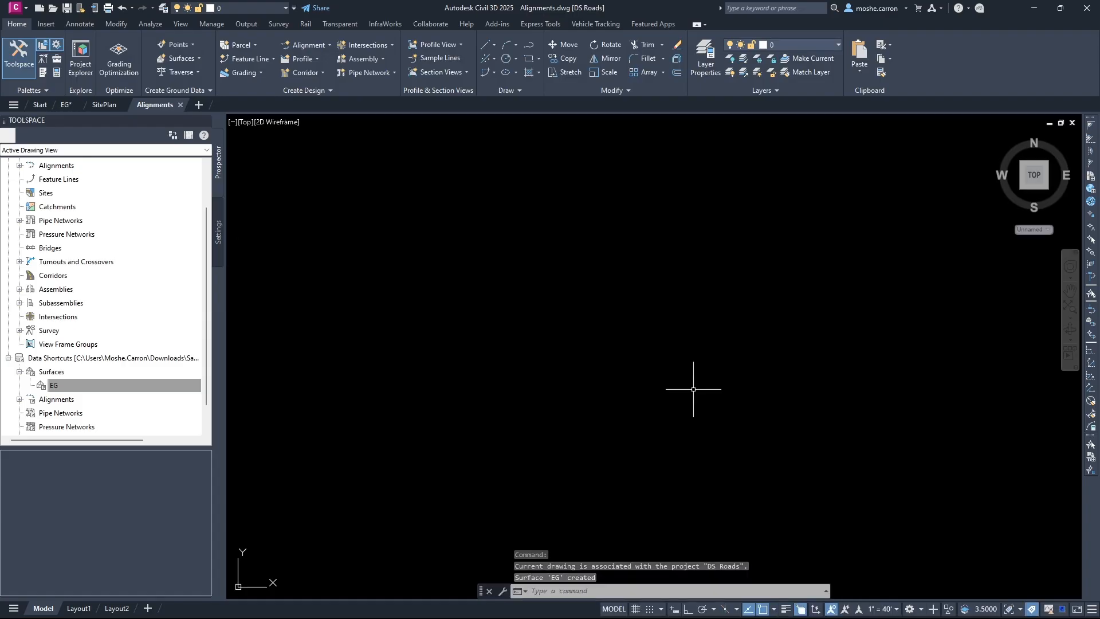
middle_click(606, 336)
middle_click(606, 336)
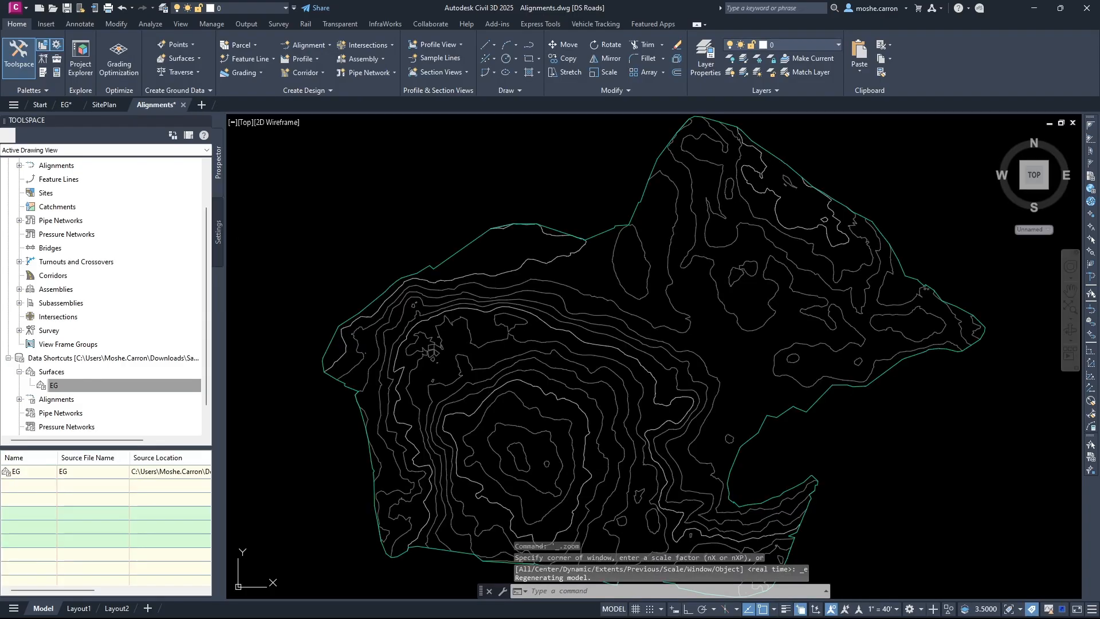
Attach SitePlan.dwg to the Alignments drawing as an overlay external reference with a relative path and insertion point 0,0,0
mouse_move(737, 292)
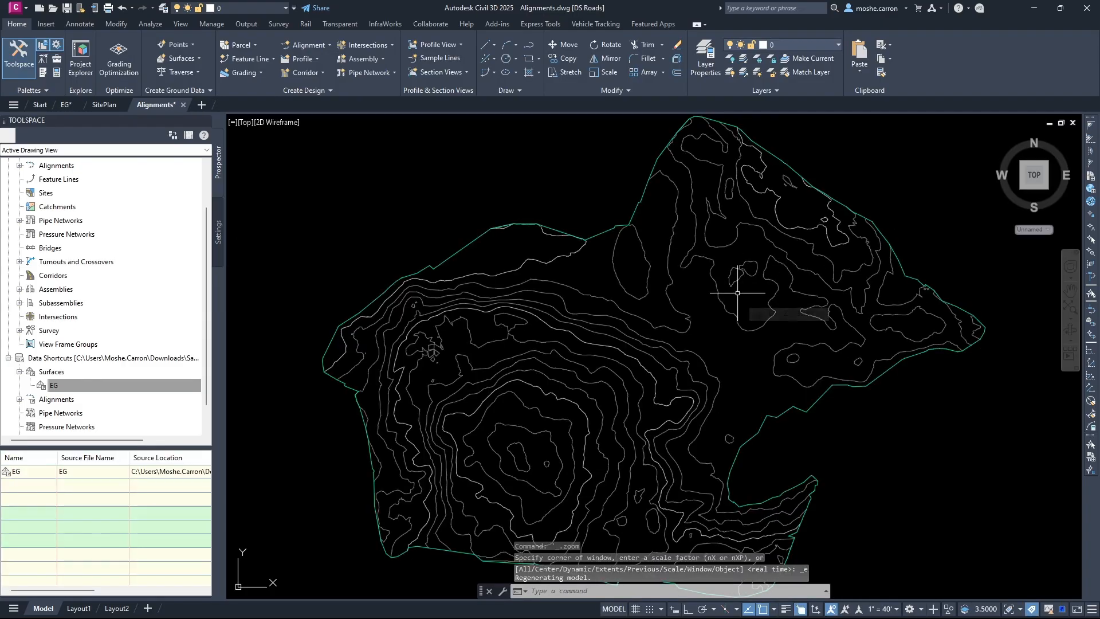
type("XR")
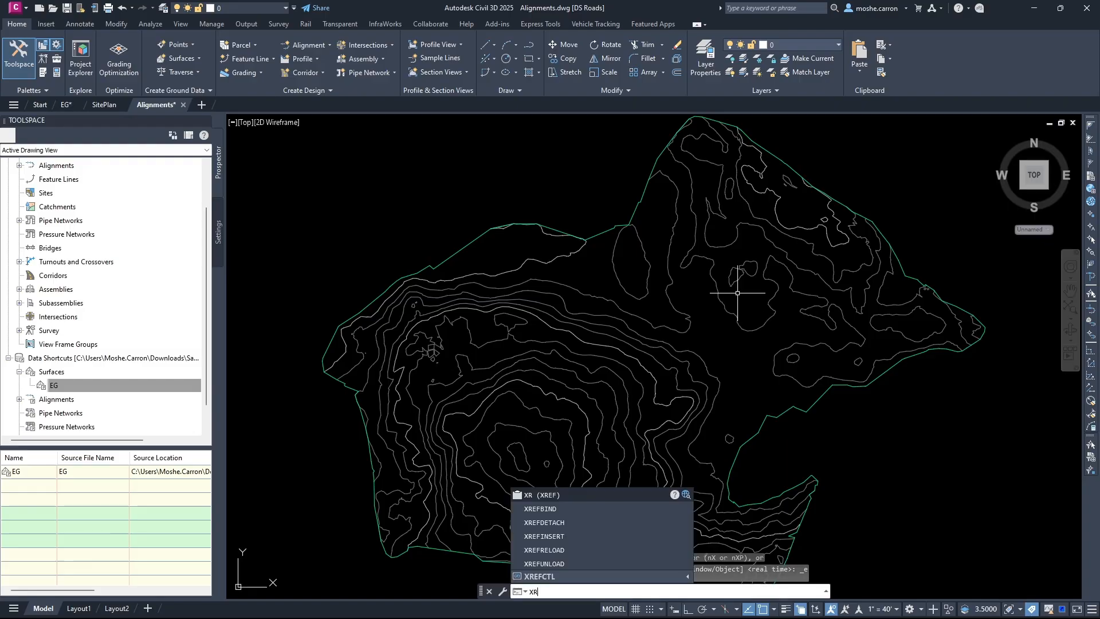
key("Return")
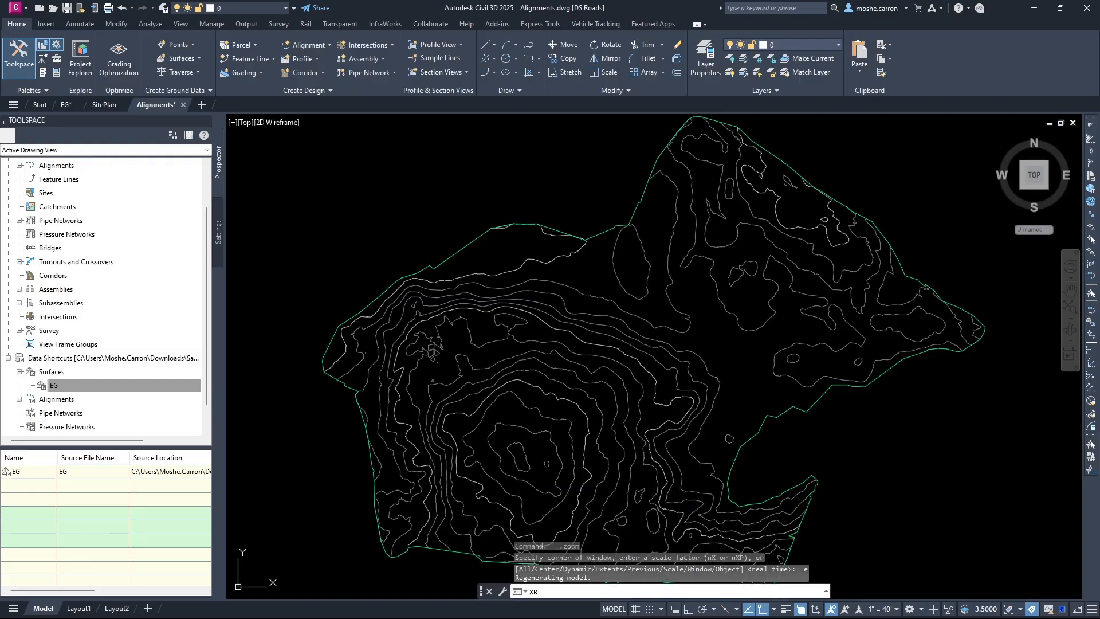
left_click(1078, 141)
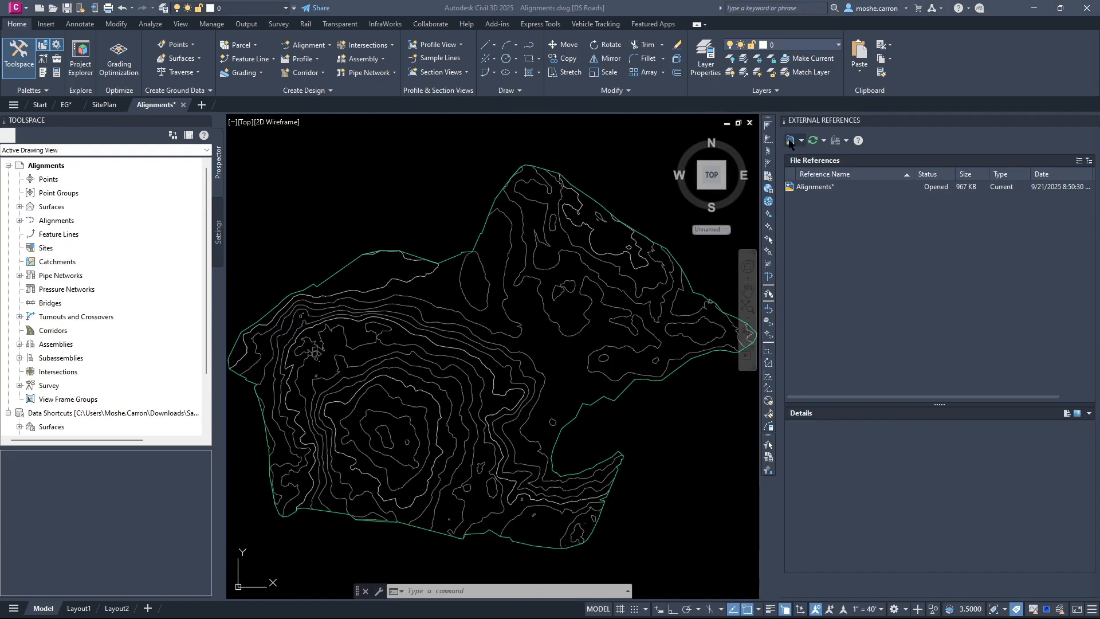
left_click(789, 142)
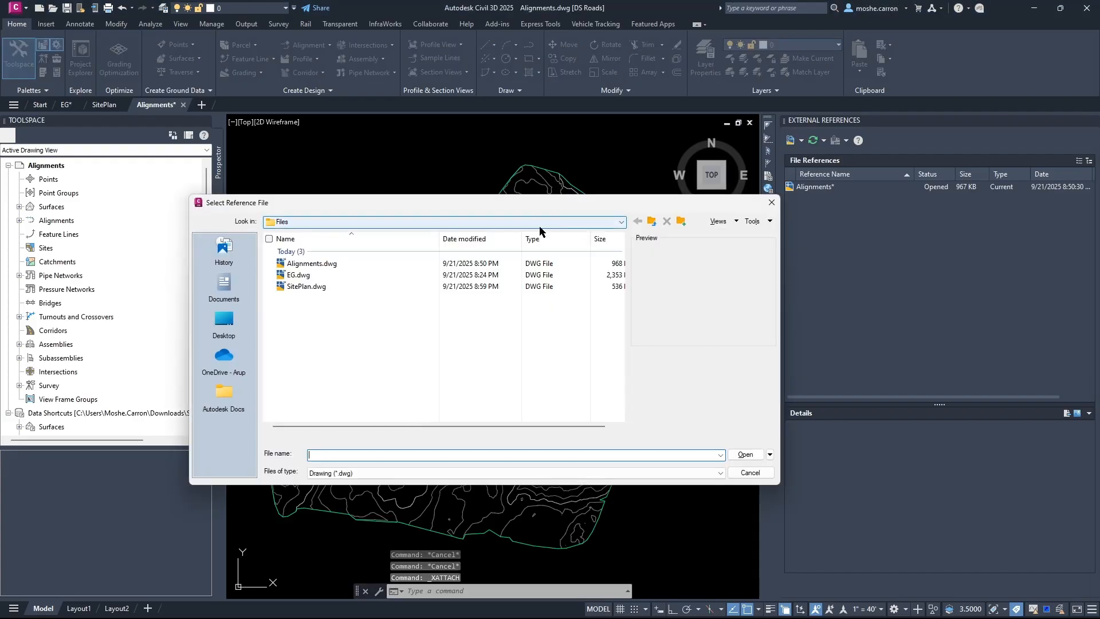
left_click(324, 286)
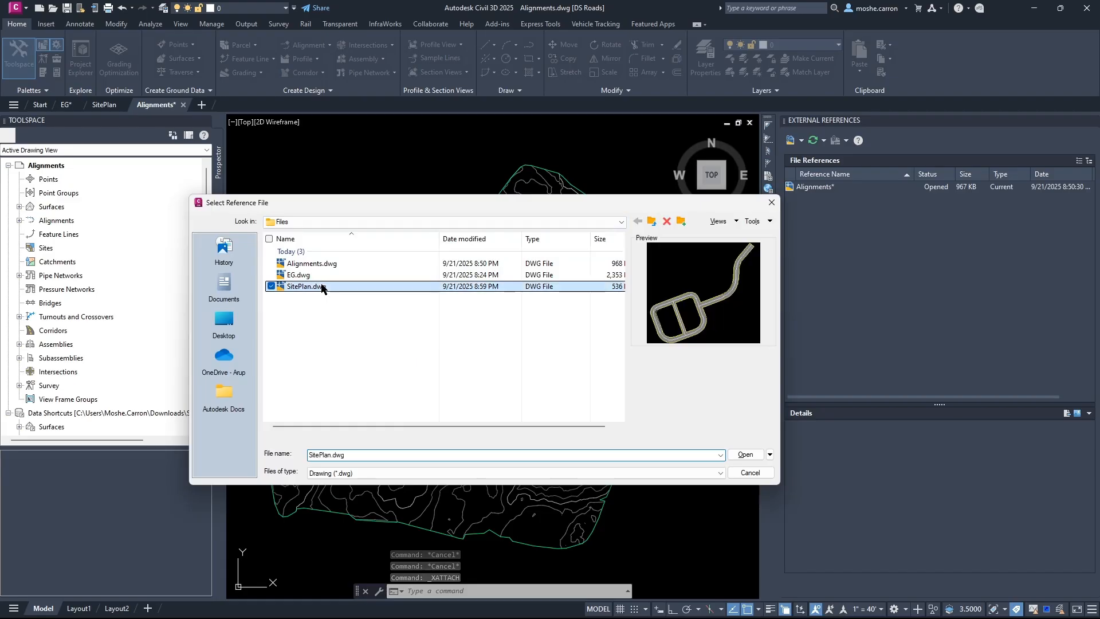
left_click(743, 455)
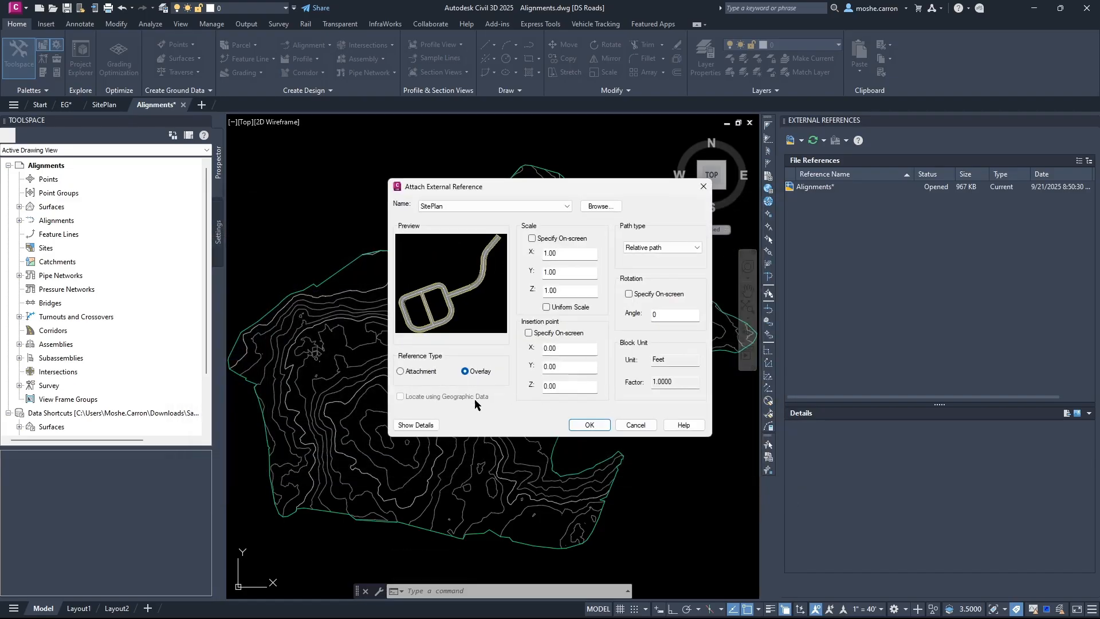
left_click(587, 426)
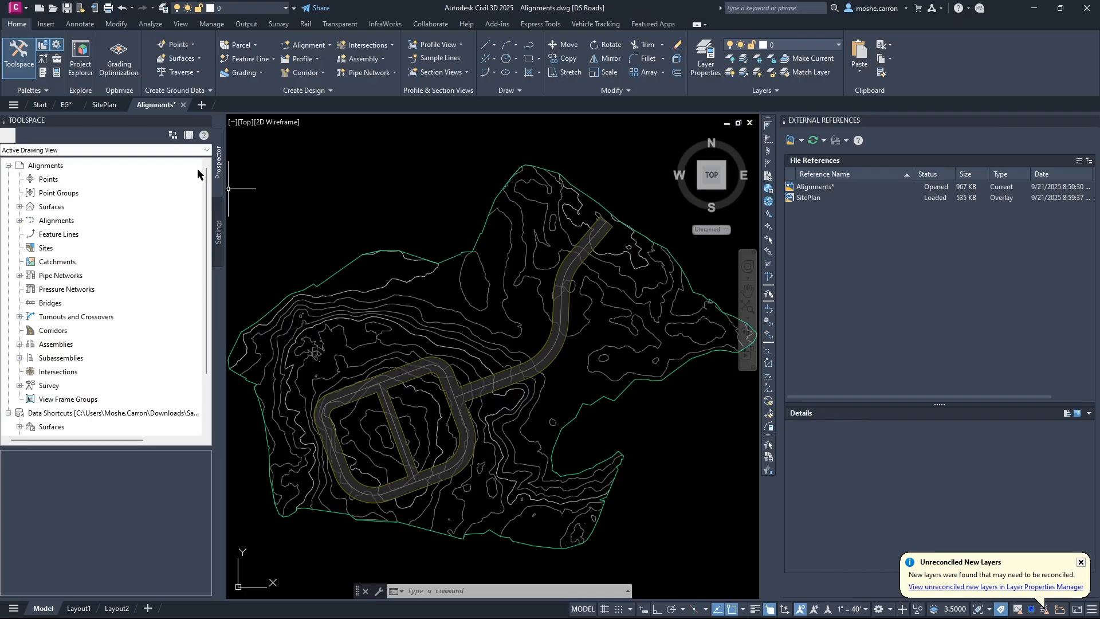
In the SitePlan drawing, select all similar road centerline polylines and copy them with base point 0,0,0
left_click(106, 106)
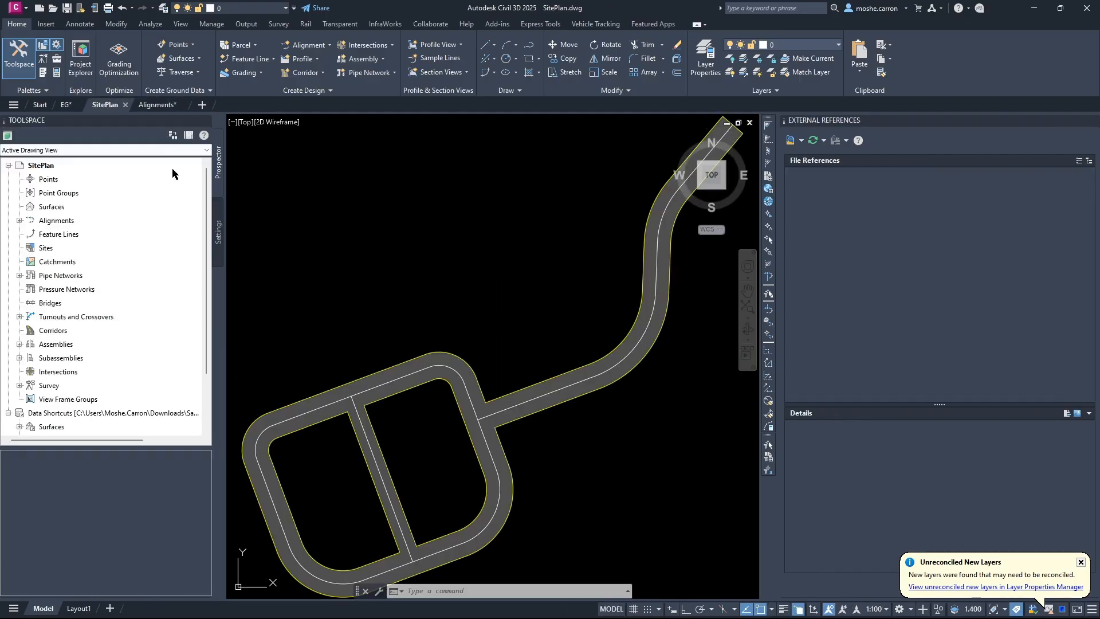
left_click(507, 409)
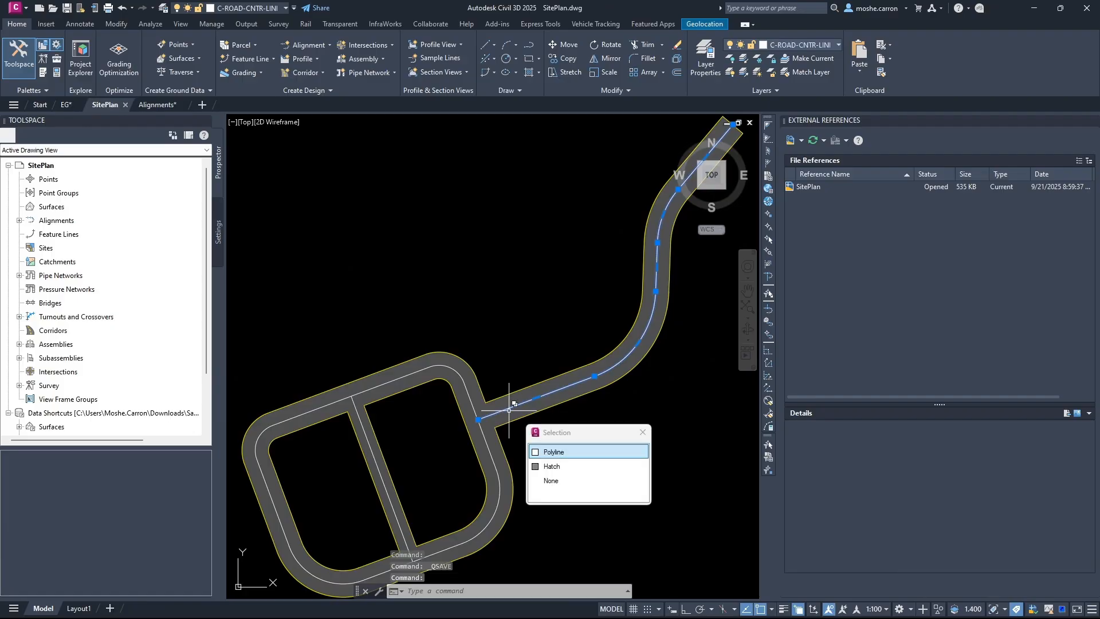
left_click(554, 450)
right_click(555, 449)
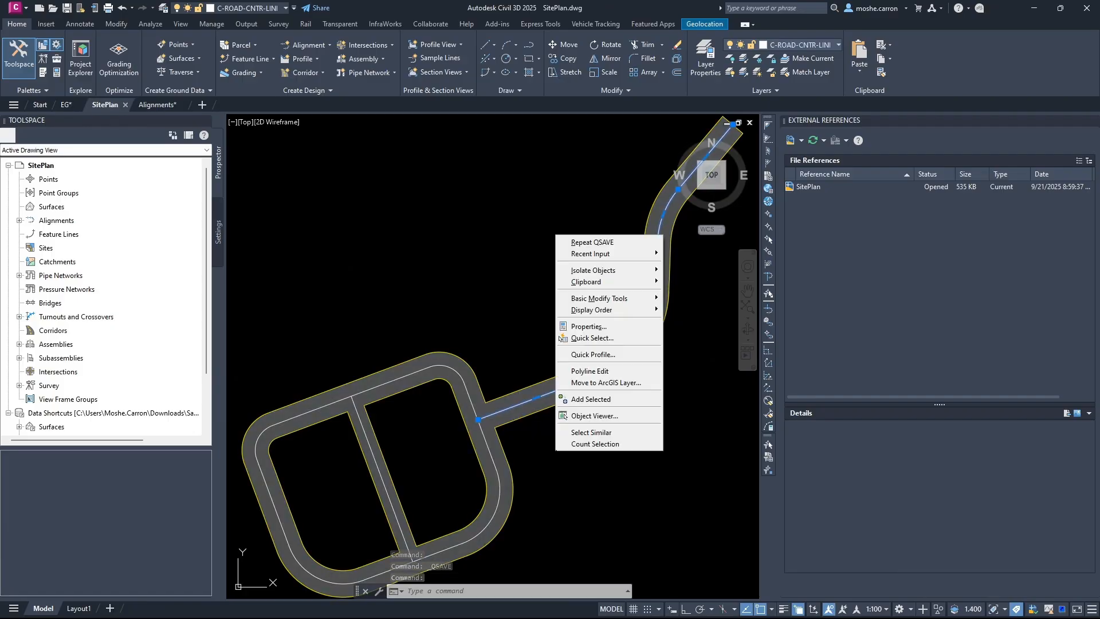
left_click(573, 421)
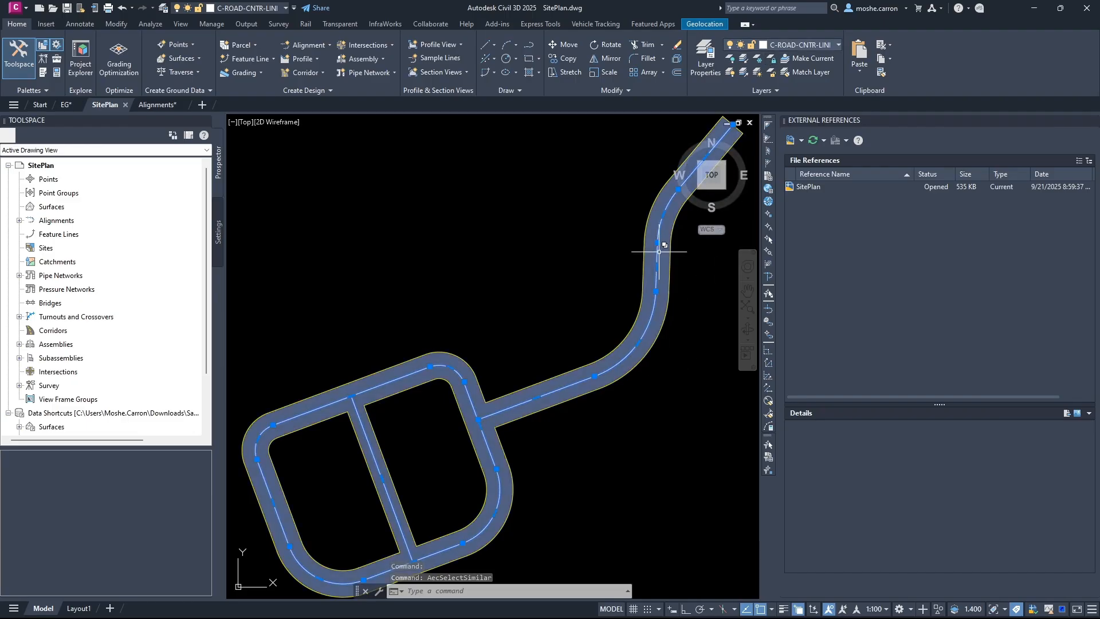
type("co")
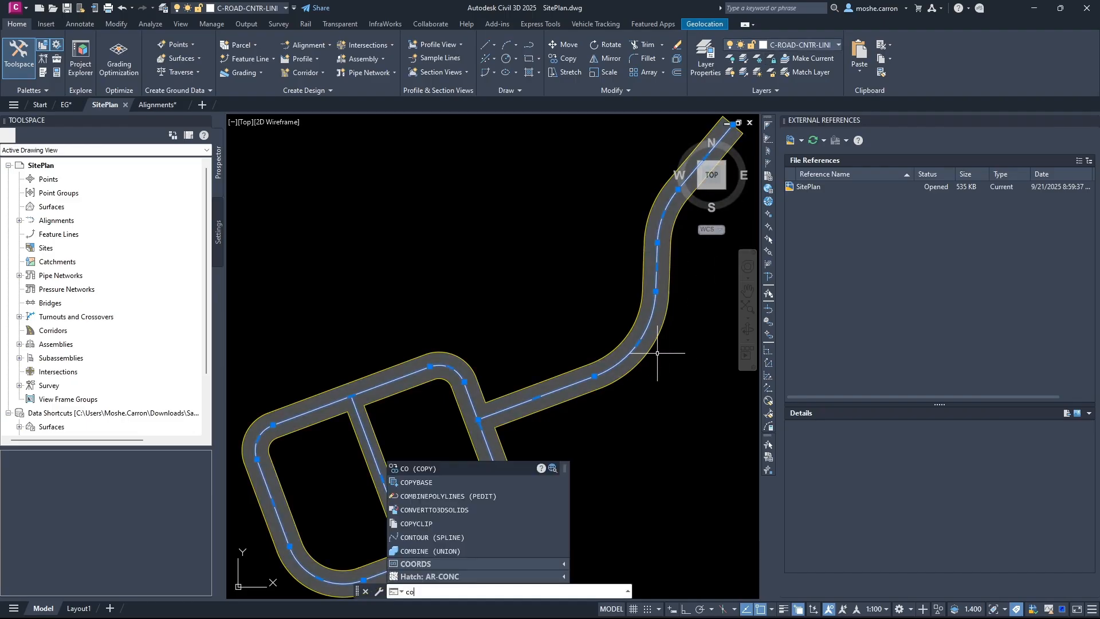
key("Down")
key("Return")
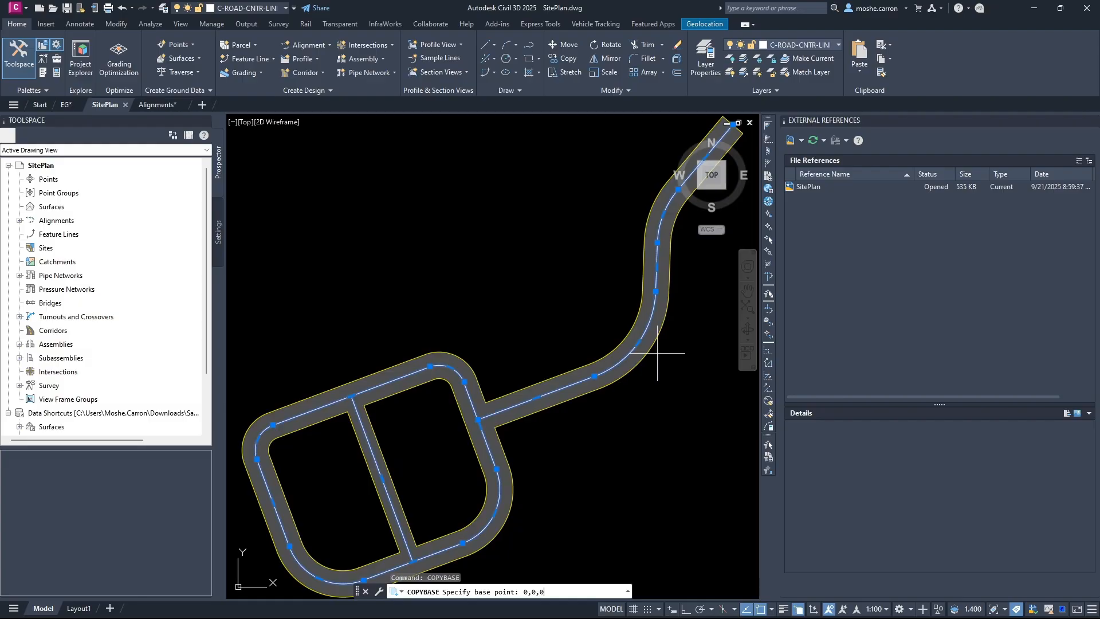
key("Return")
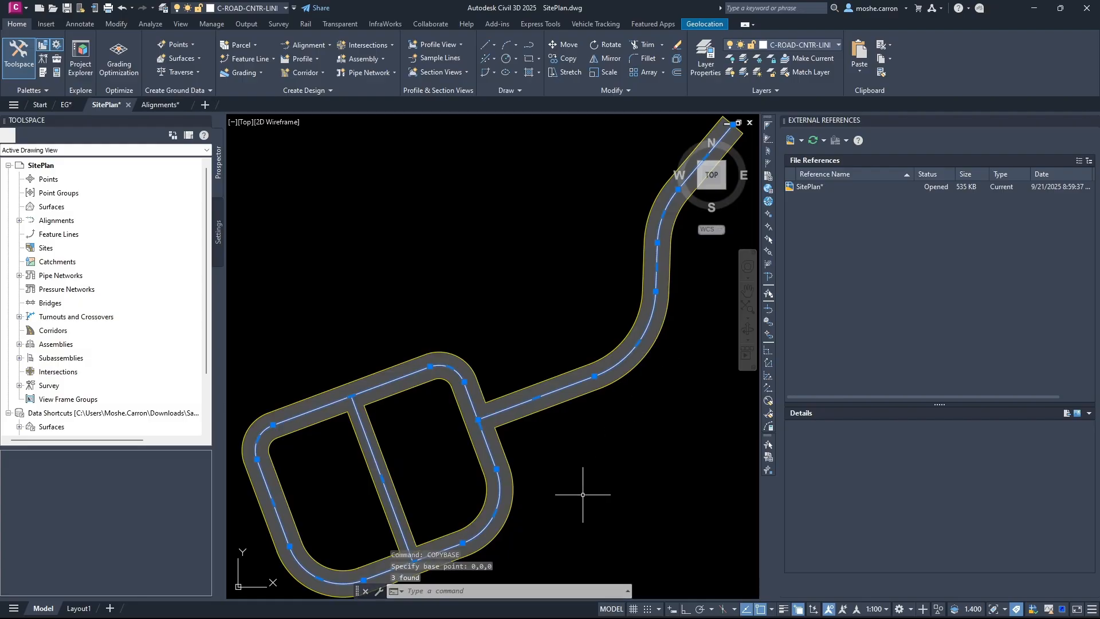
Paste the copied road centerlines to their original coordinates in the Alignments drawing
left_click(177, 107)
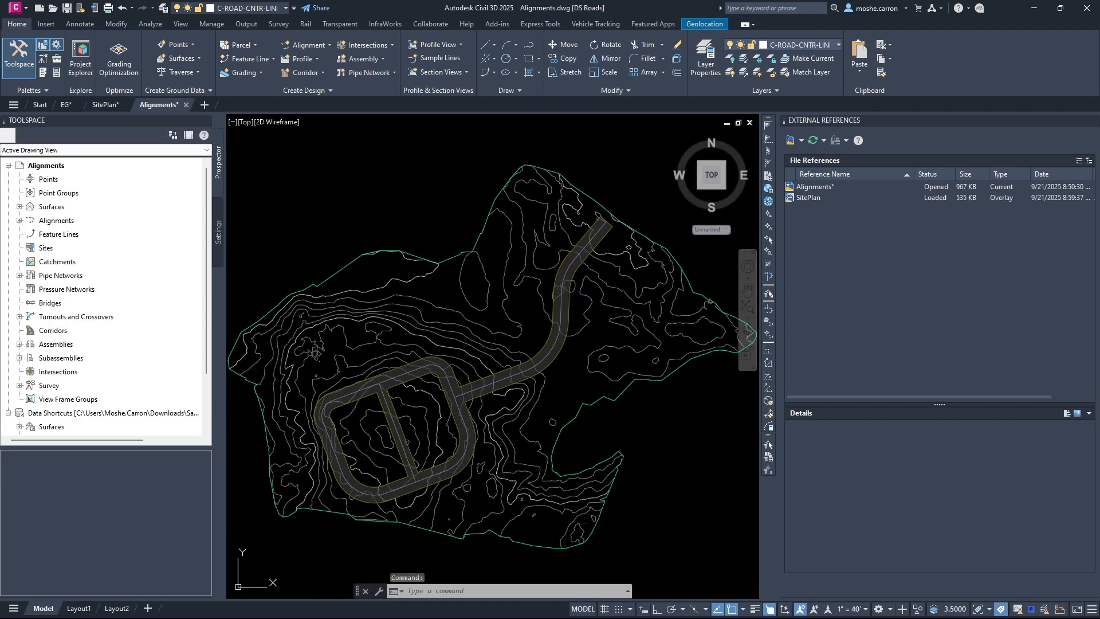
left_click(859, 68)
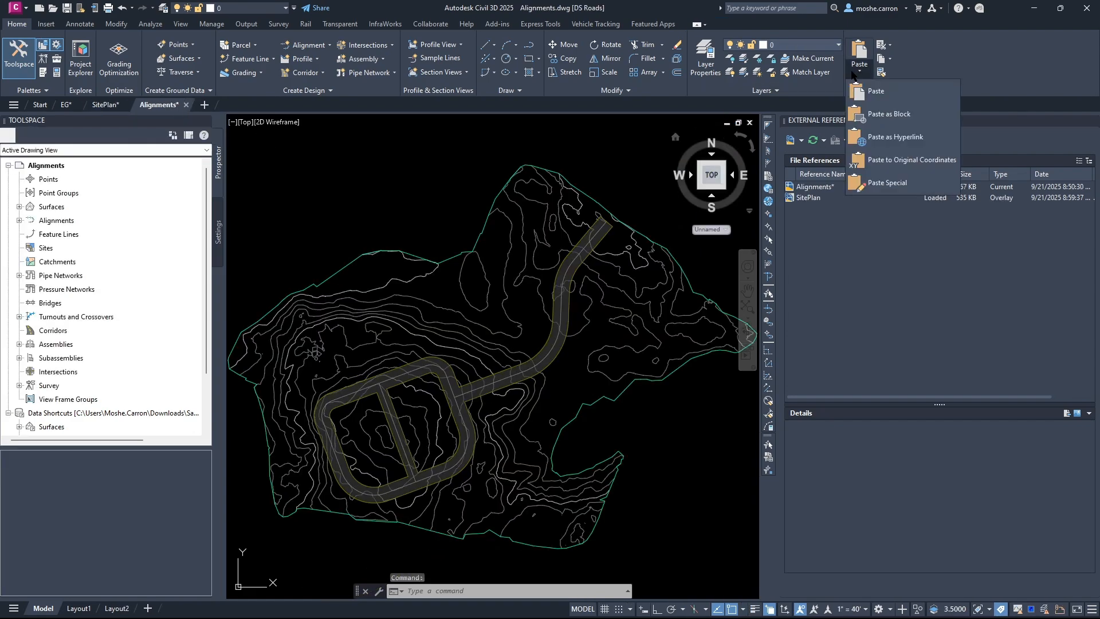
left_click(880, 161)
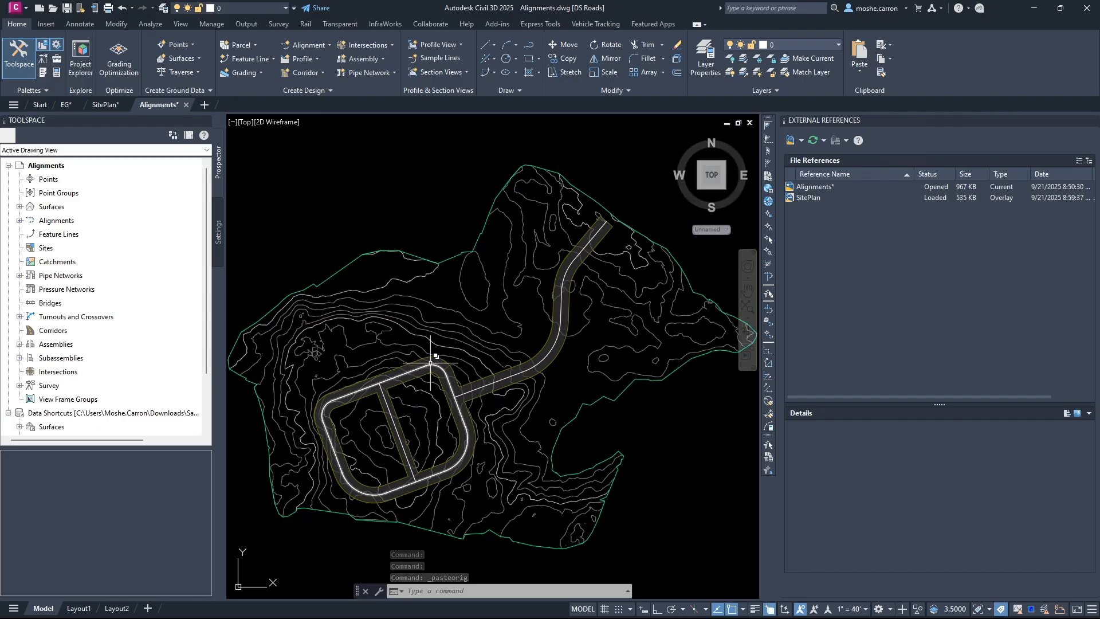
Inspect the pasted centerline at the loop road's upper curve with the Measure Geometry command
scroll(437, 359, "up", 5)
scroll(436, 360, "up", 2)
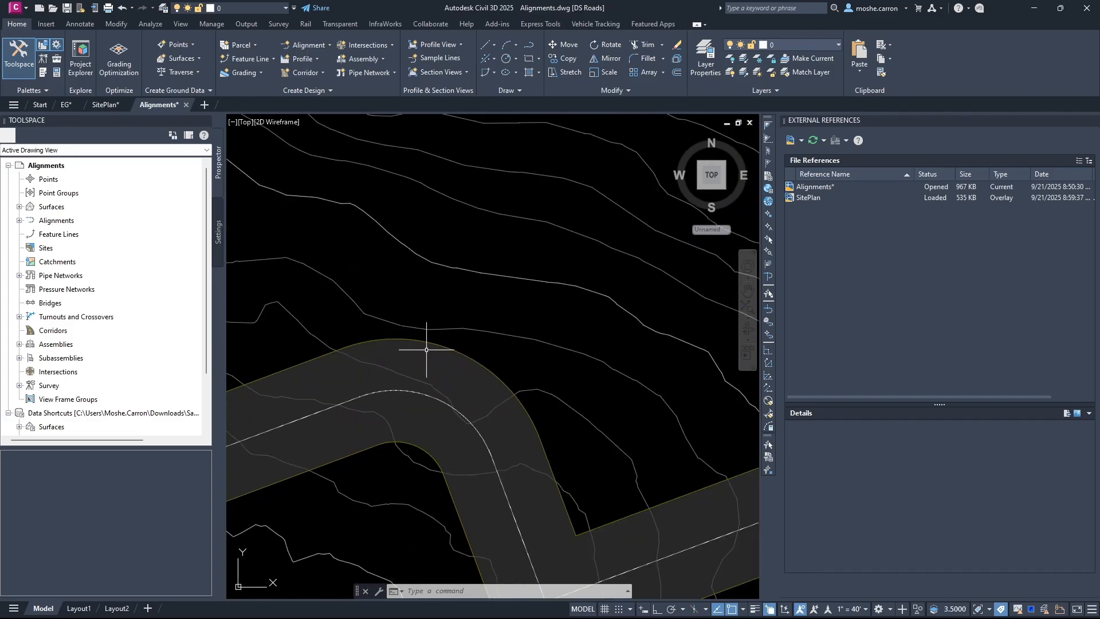
type("mea")
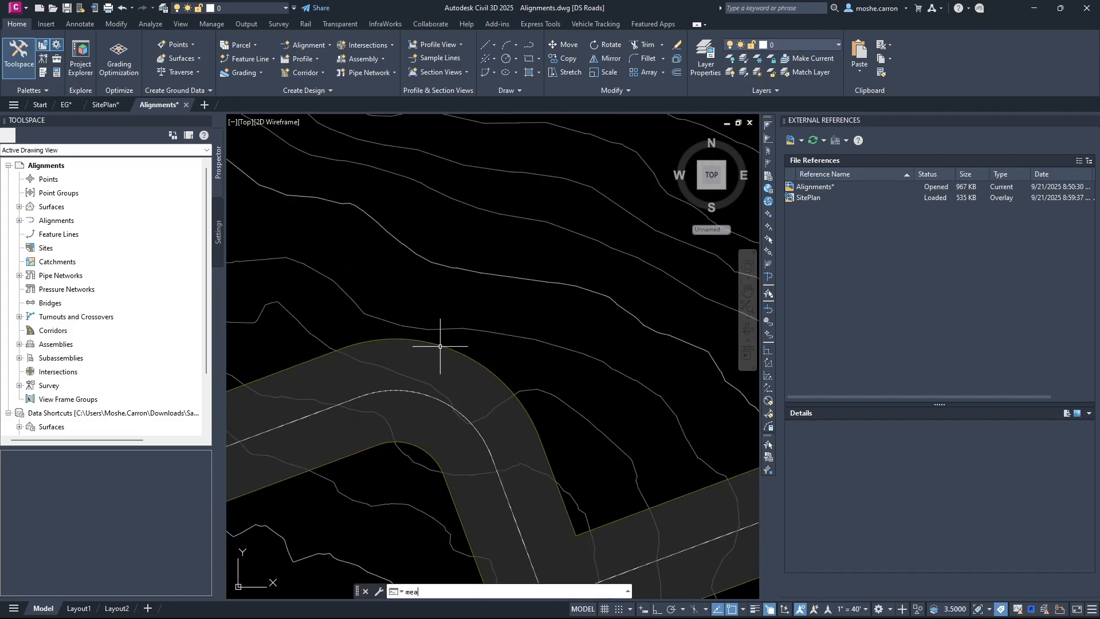
key("Return")
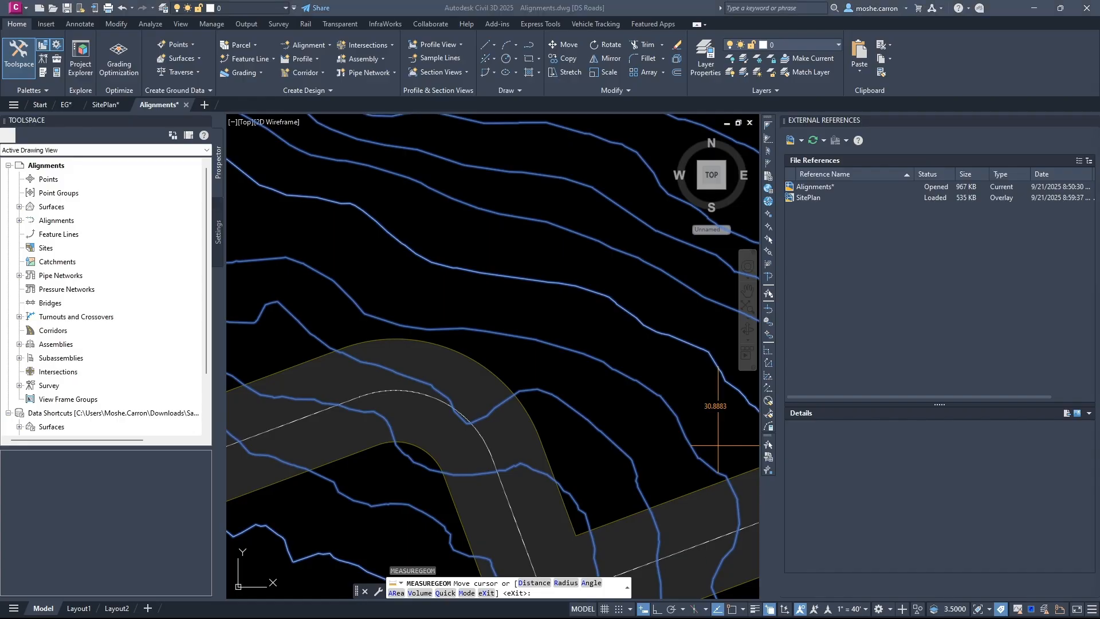
key("Escape")
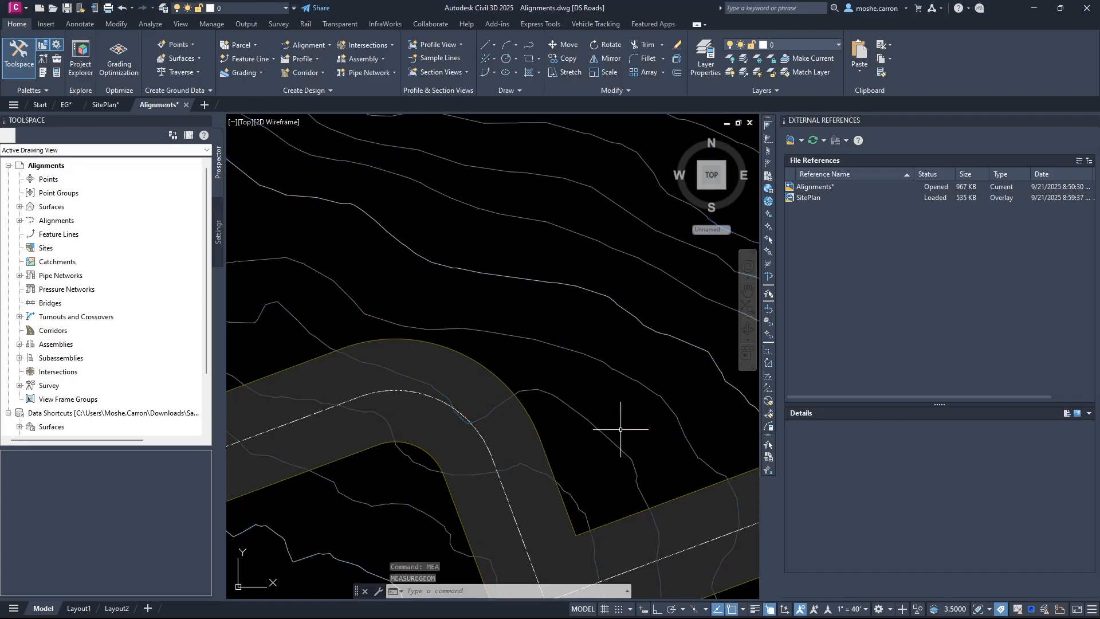
scroll(507, 254, "down", 5)
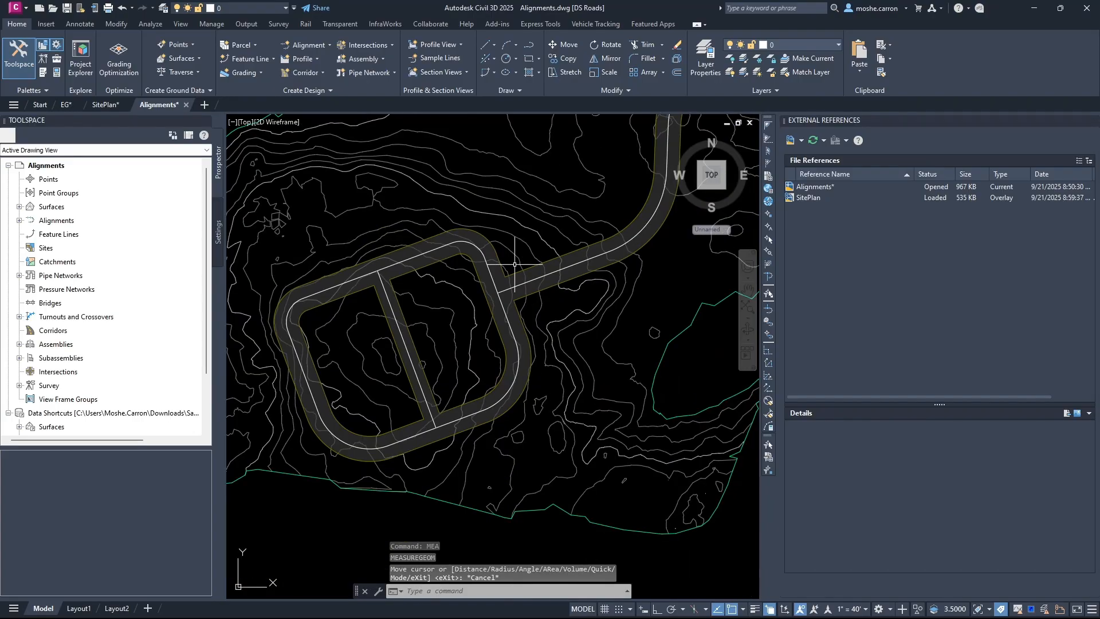
scroll(548, 273, "down", 3)
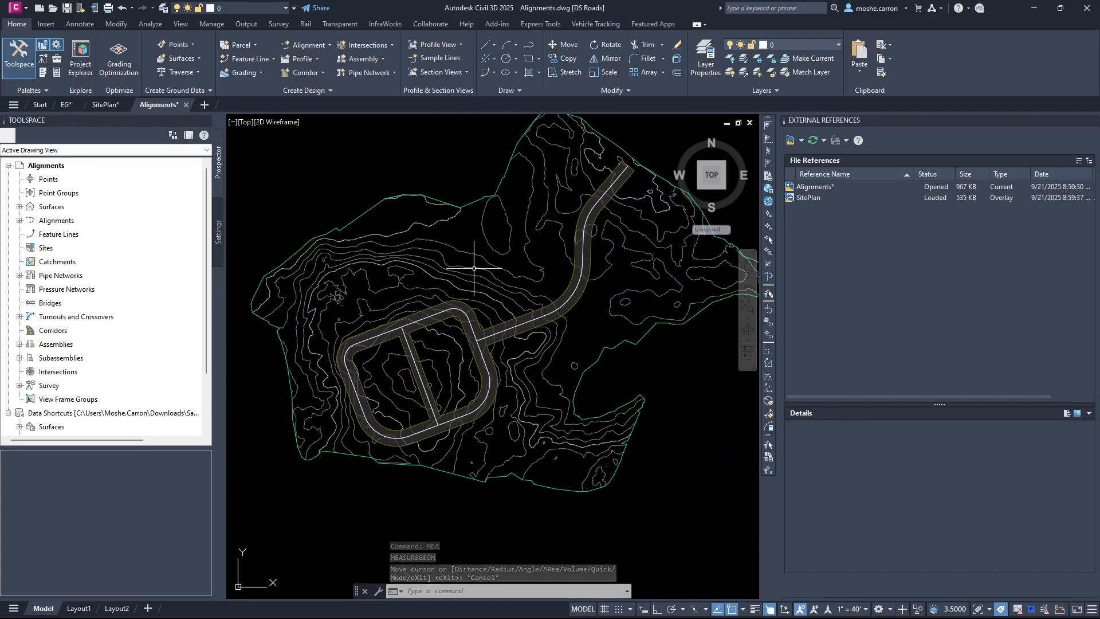
Expand the alignment categories and start Create Alignment from Objects on the entrance road's centerline polyline, reversing its direction
left_click(19, 221)
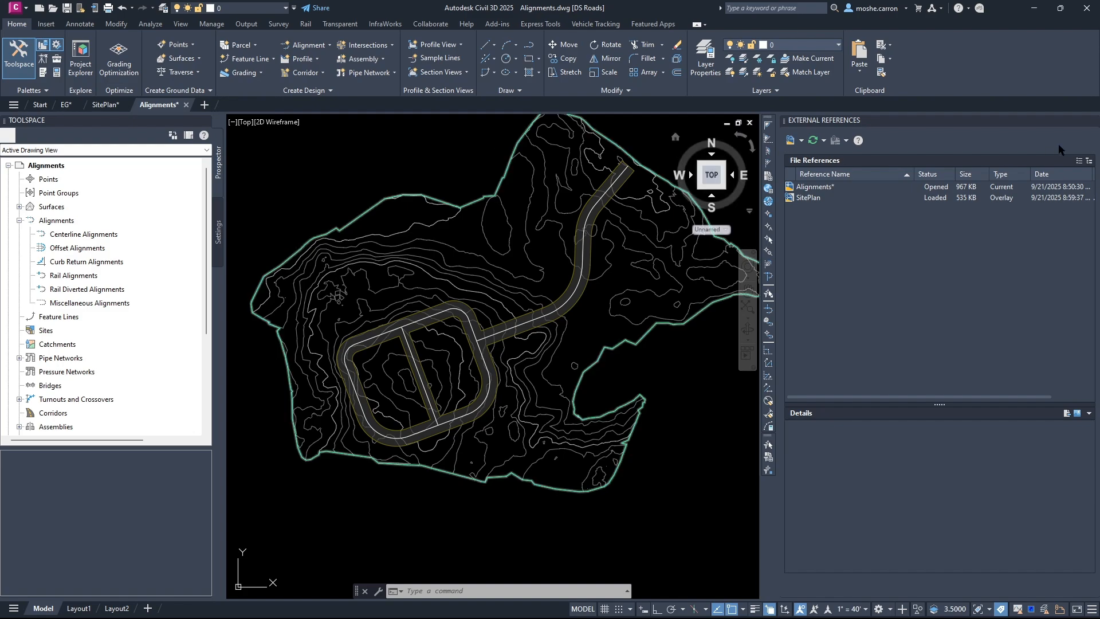
left_click(1083, 120)
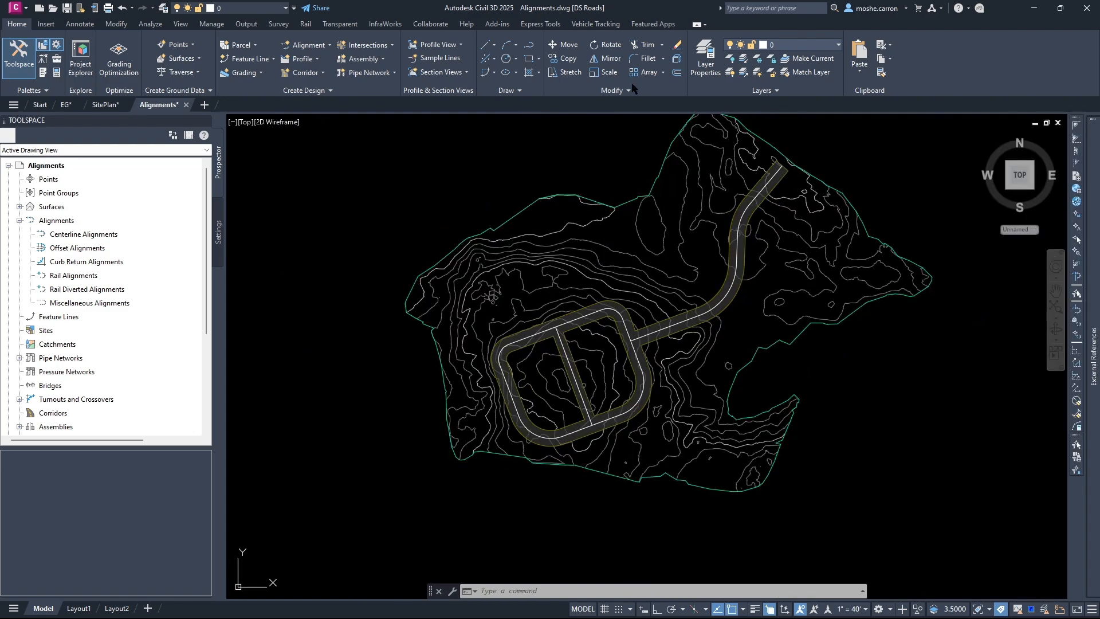
left_click(319, 50)
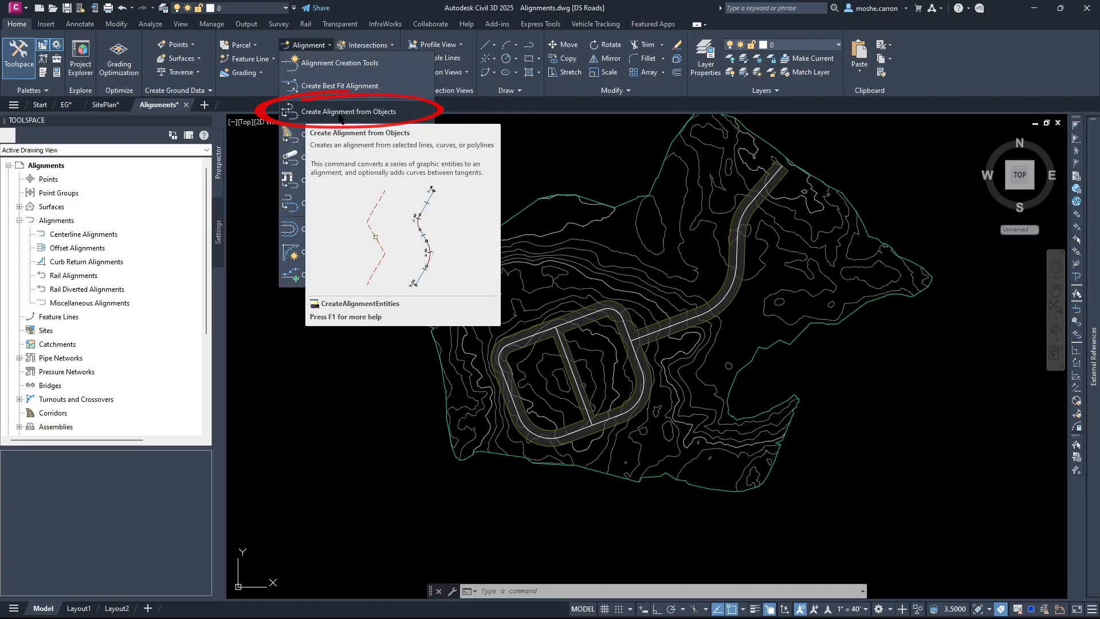
left_click(312, 112)
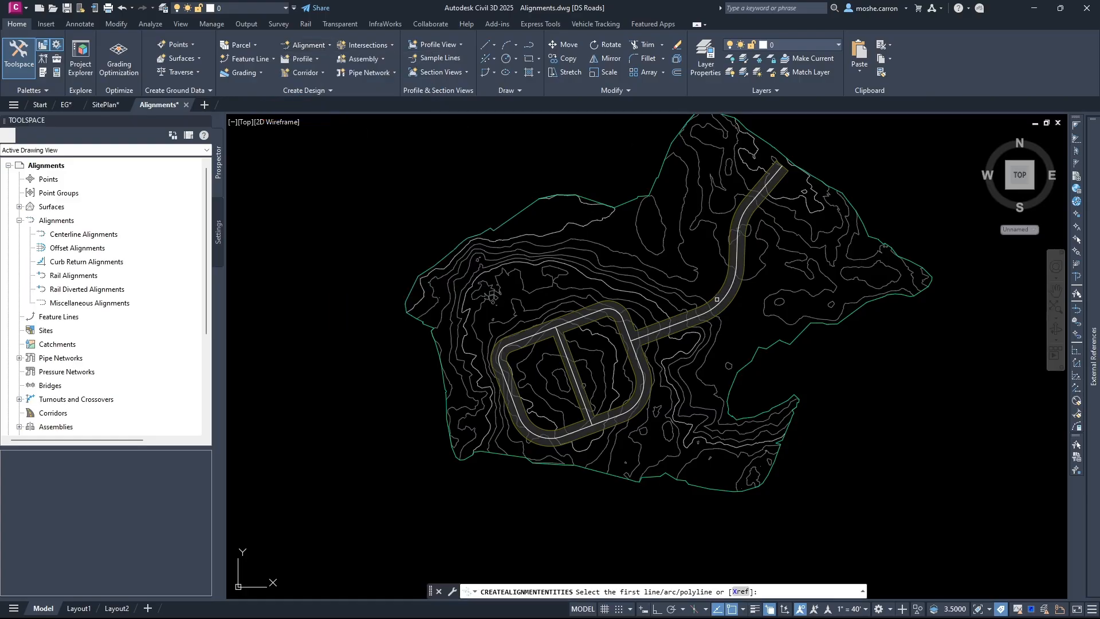
left_click(737, 309)
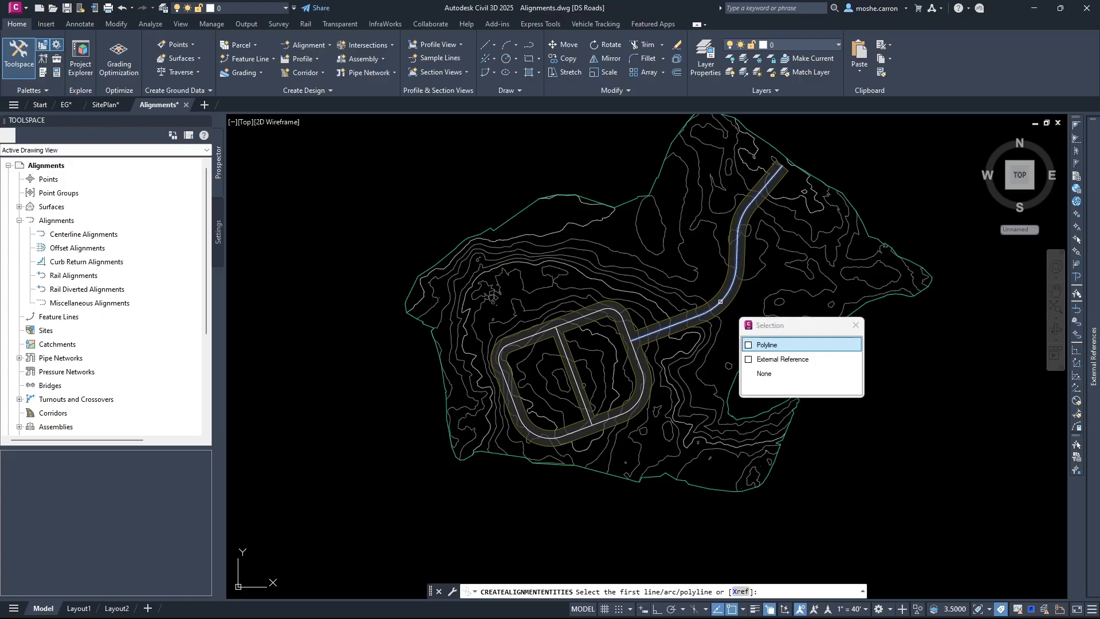
left_click(766, 345)
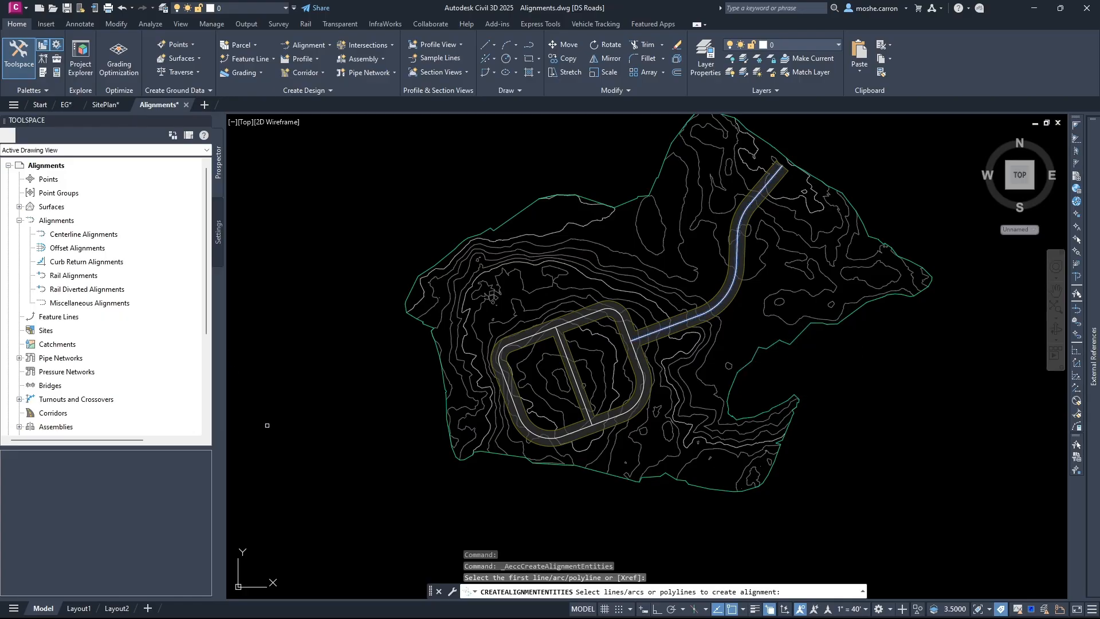
key("Return")
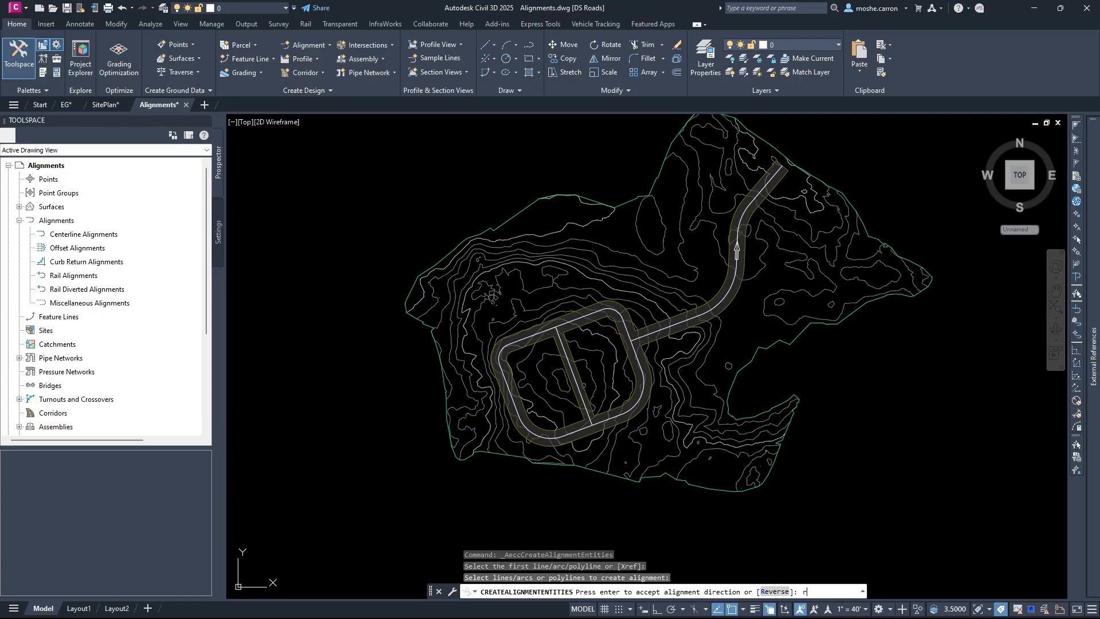
key("Return")
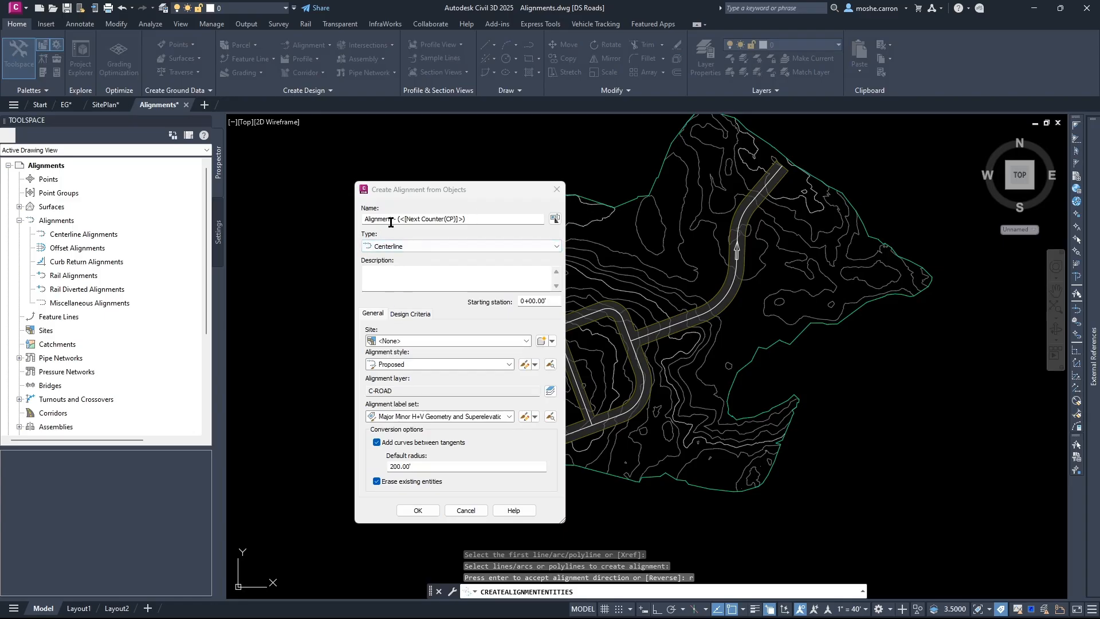
Name the entrance road's new centerline alignment 1 and set its alignment label set to Major and Minor only
double_click(371, 219)
left_click_drag(476, 219, 352, 212)
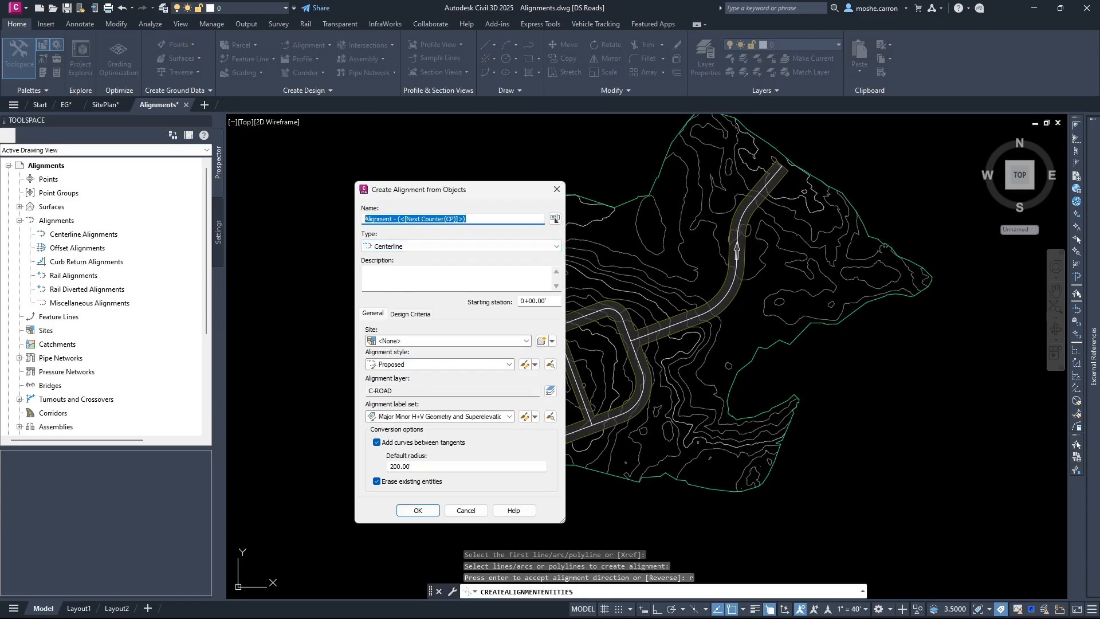
type("1")
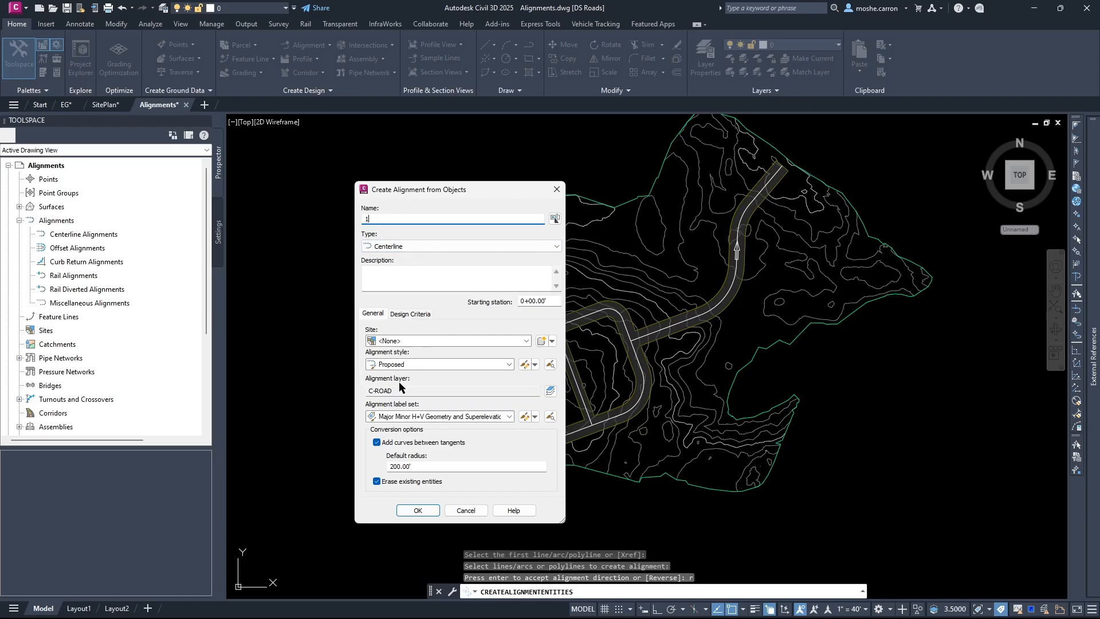
left_click(467, 422)
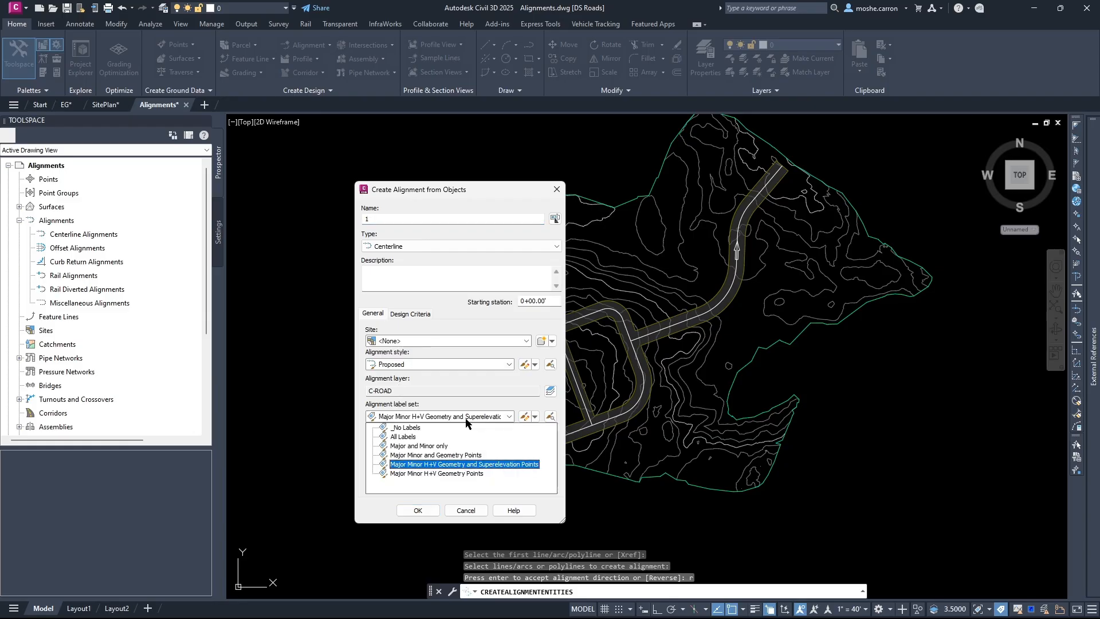
left_click(415, 446)
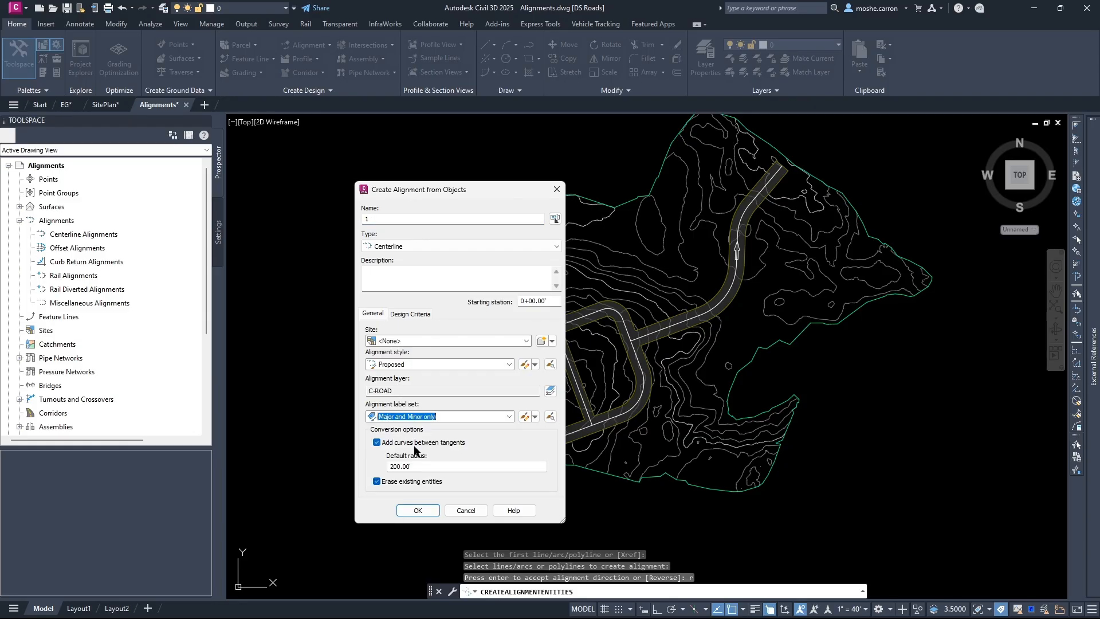
Create the alignment without adding curves between tangents or erasing existing entities, and expand it in the centerline alignments tree
left_click(376, 443)
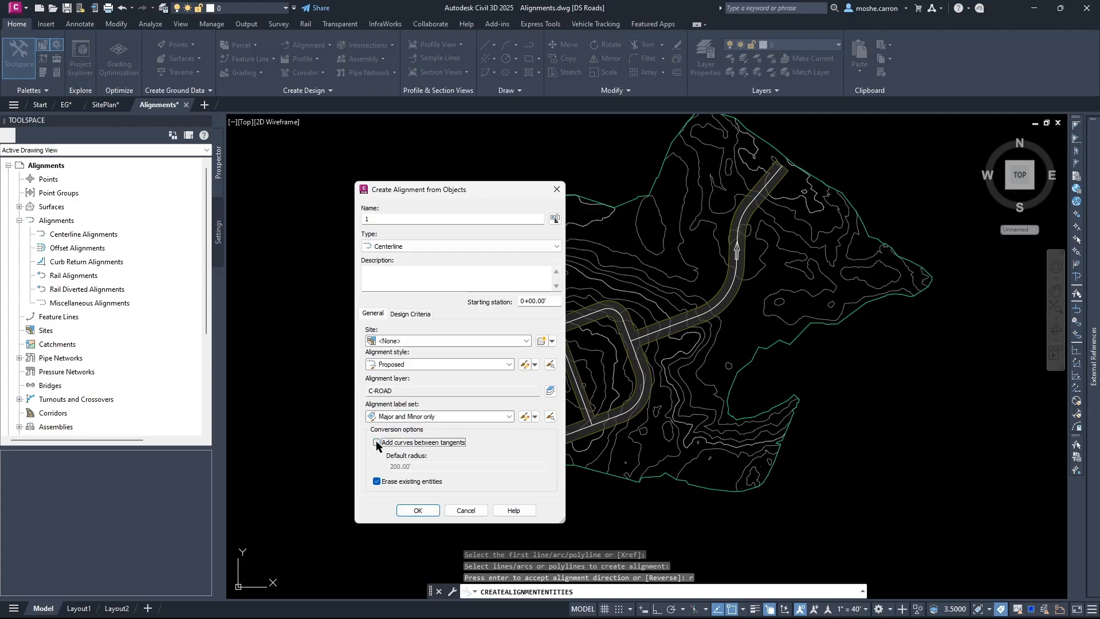
left_click(377, 482)
left_click(412, 515)
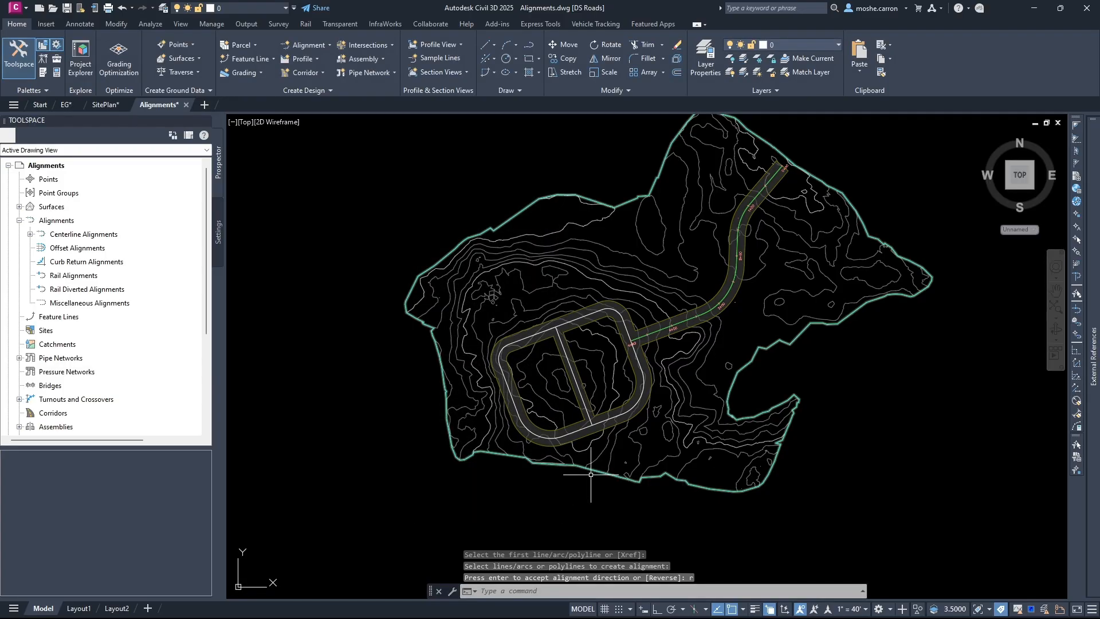
left_click(30, 235)
left_click(41, 249)
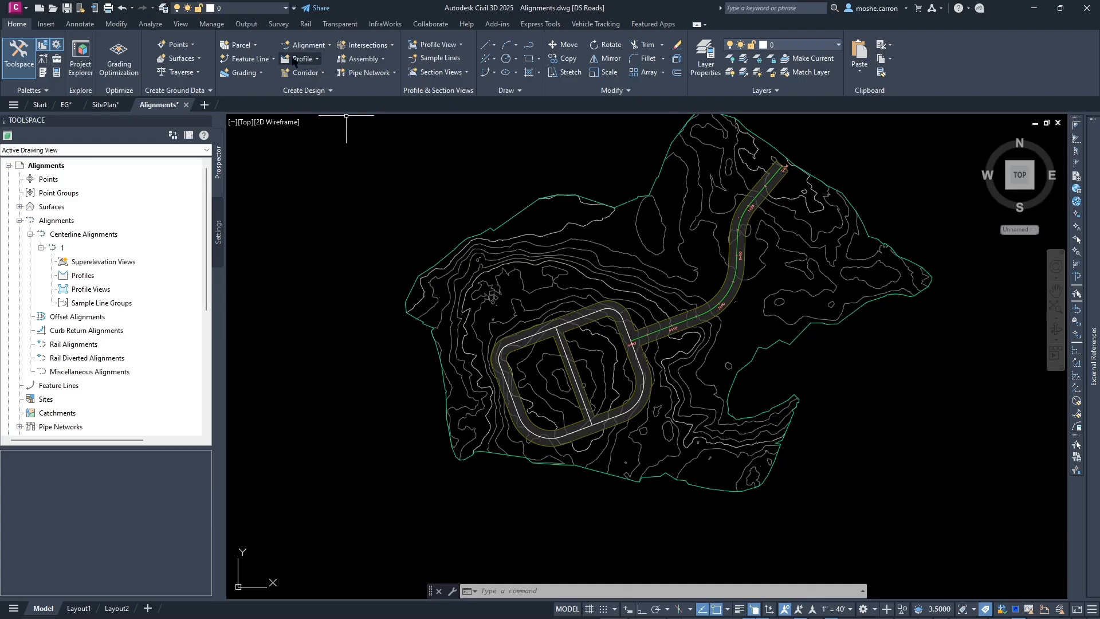
left_click(307, 45)
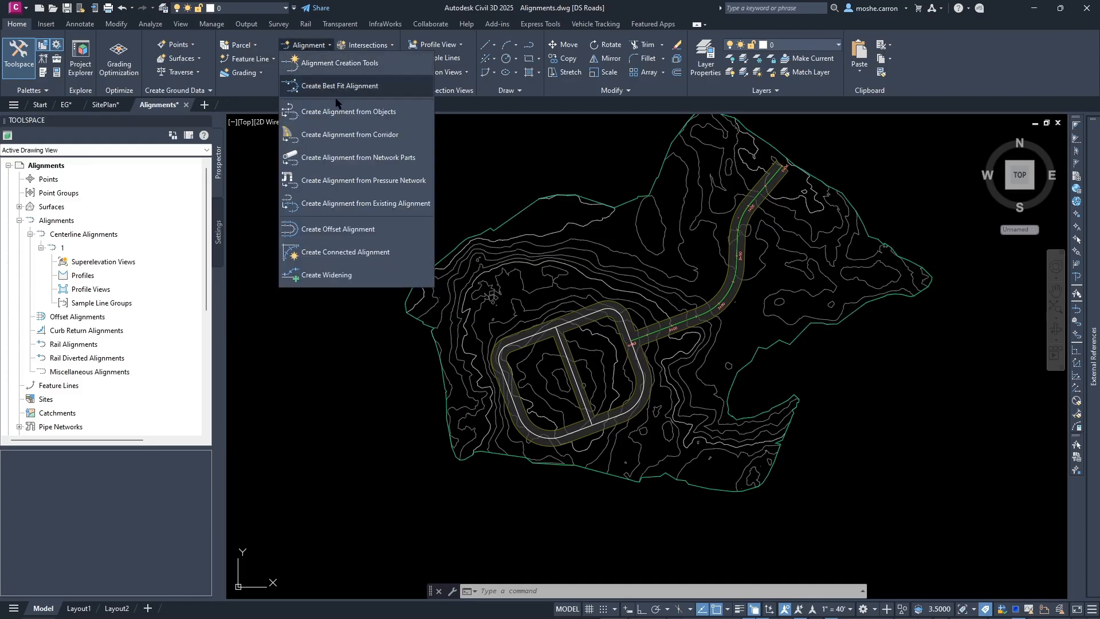
left_click(340, 112)
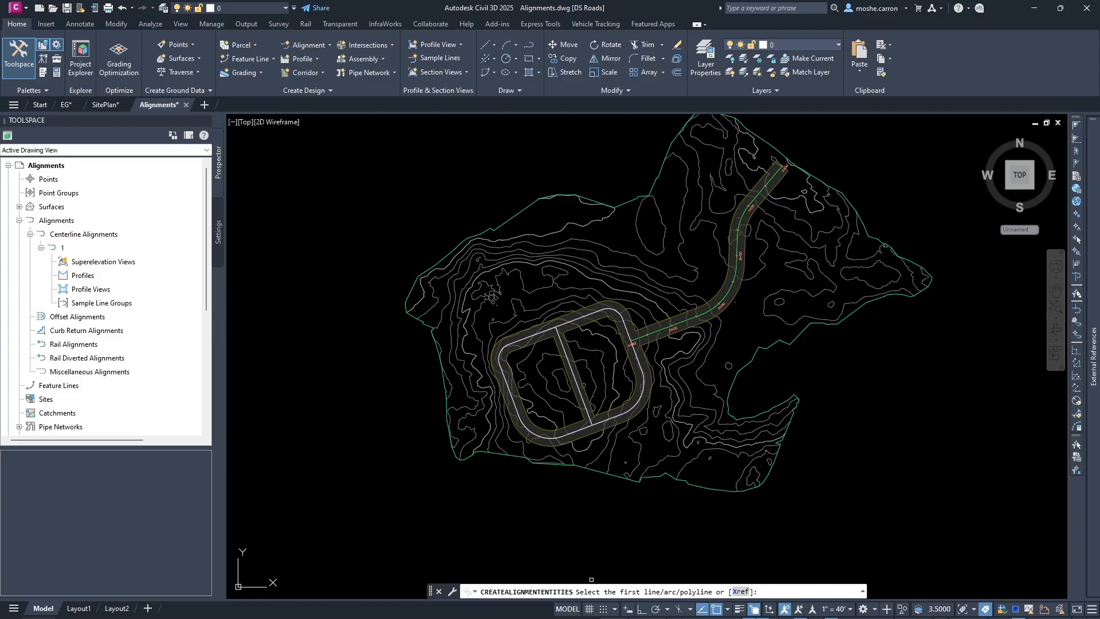
left_click(636, 402)
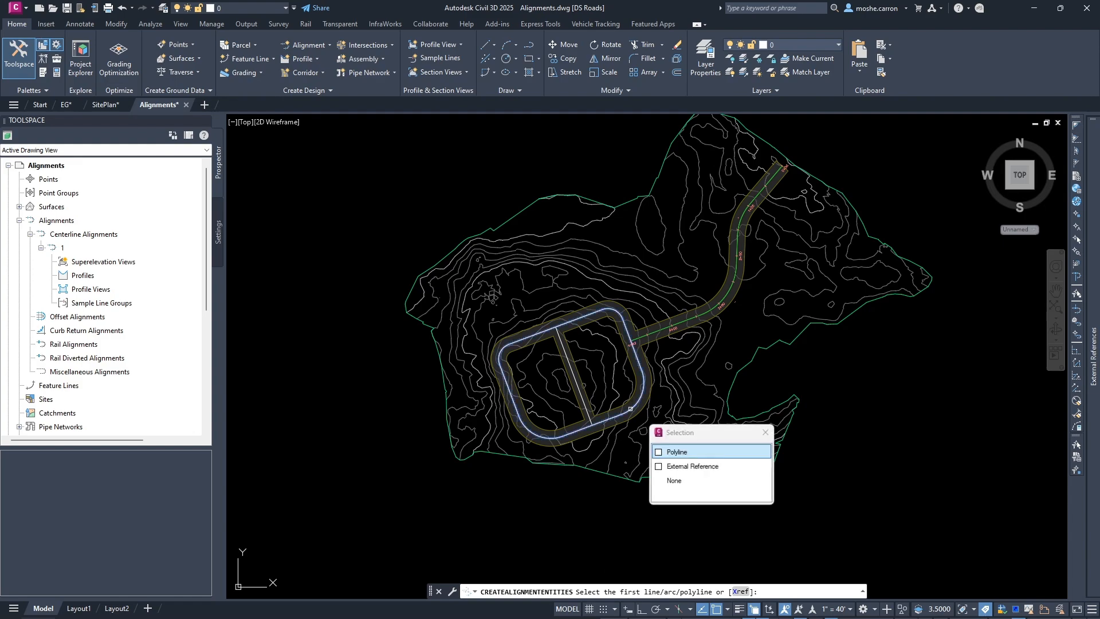
left_click(673, 451)
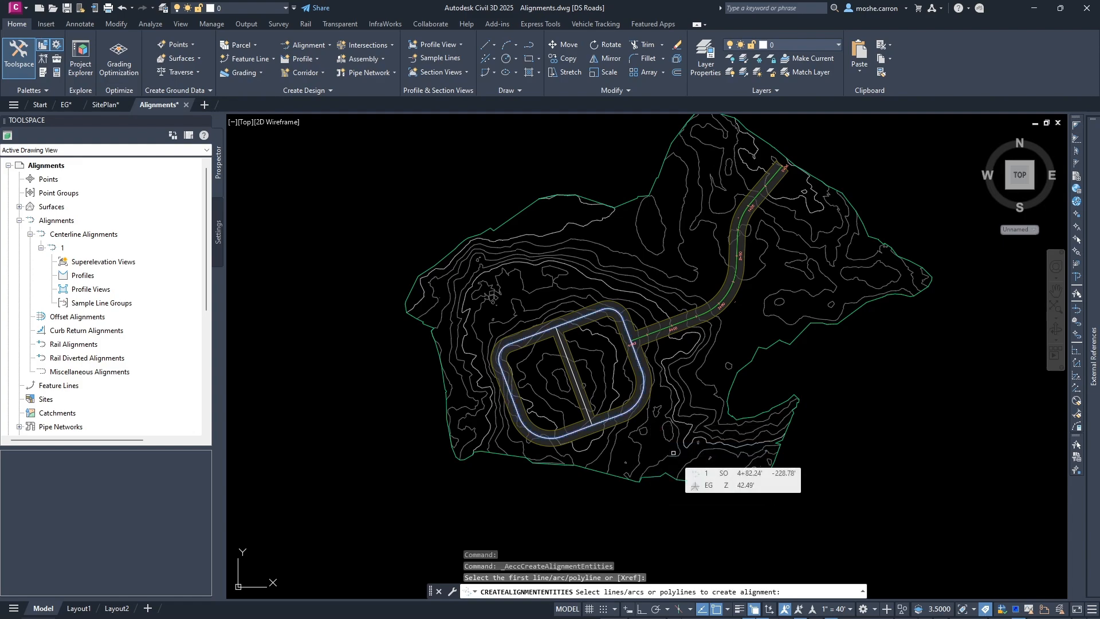
key("Return")
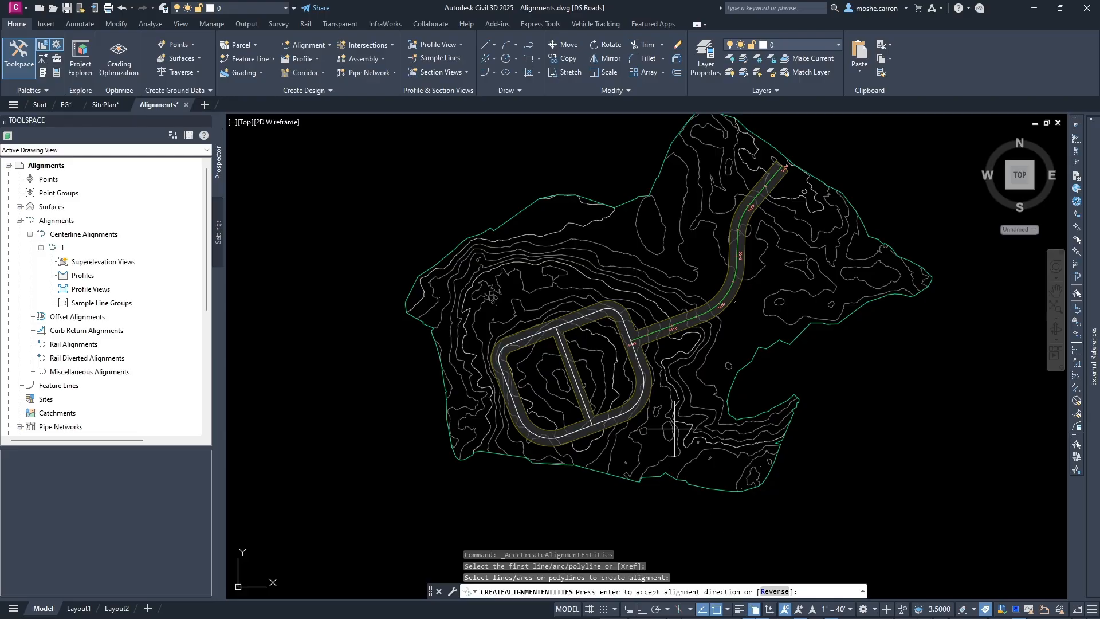
key("Return")
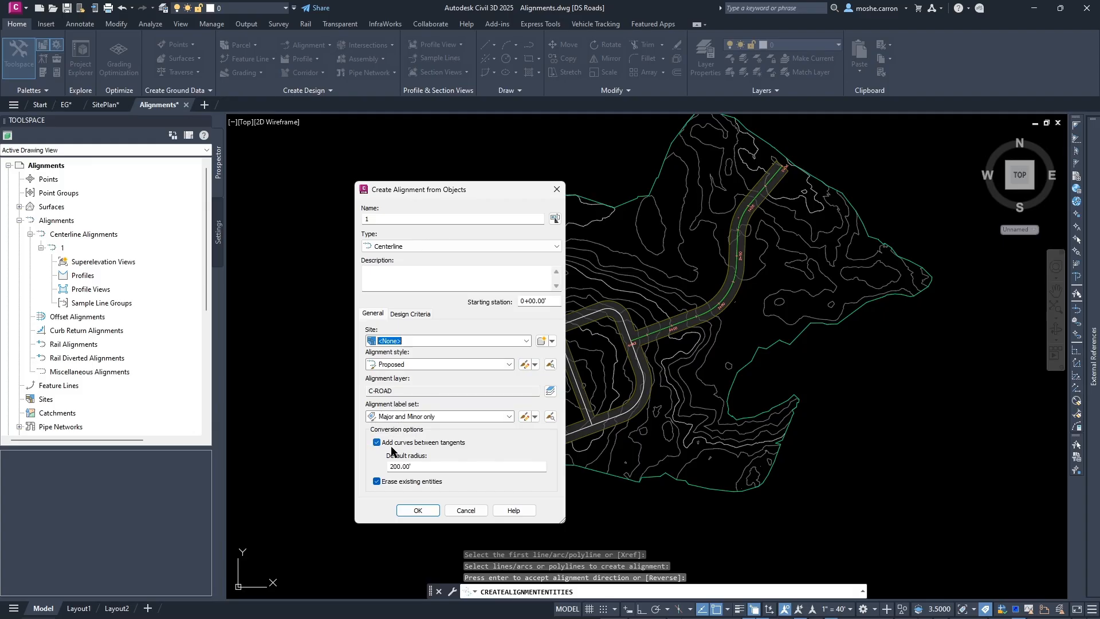
left_click(465, 510)
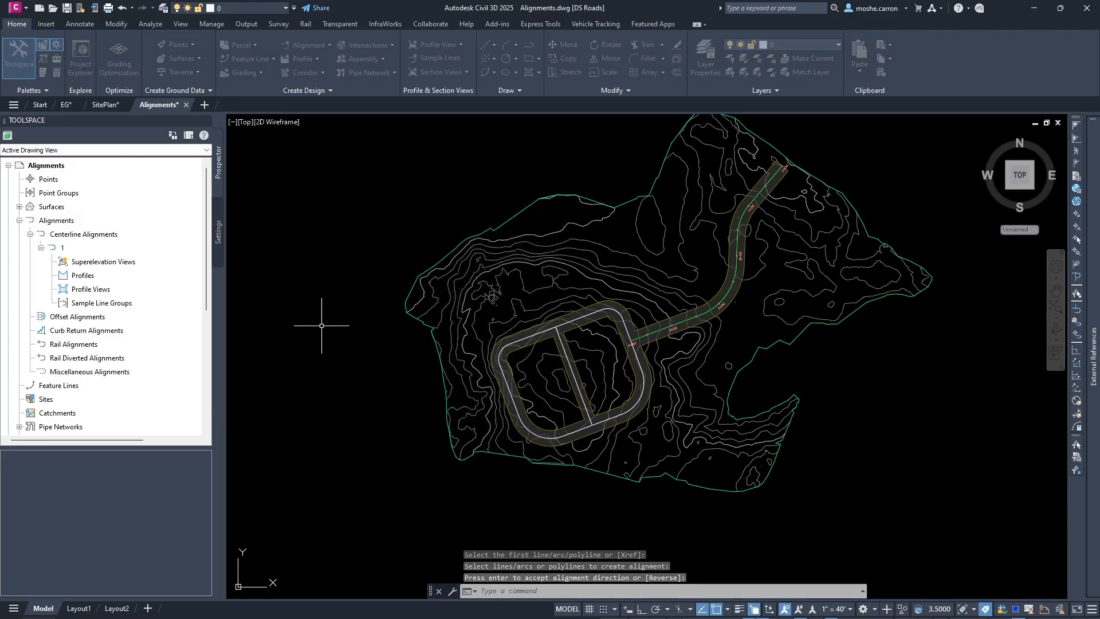
Expand the drawing's alignment command settings and check the alignment creation command's name in the command history
left_click(218, 239)
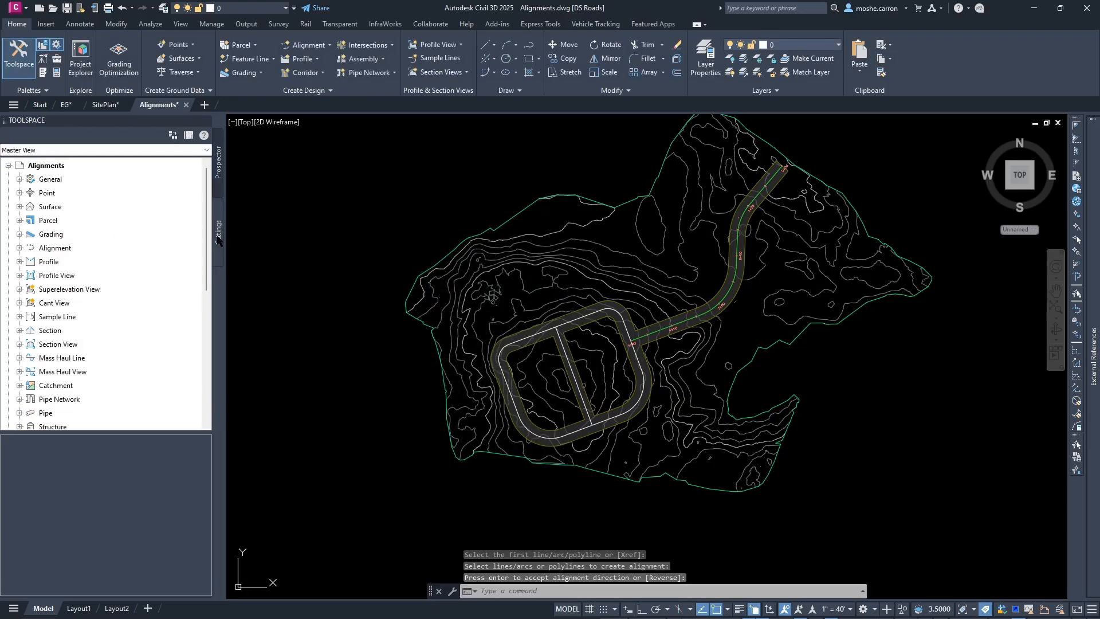
left_click(19, 248)
left_click(30, 316)
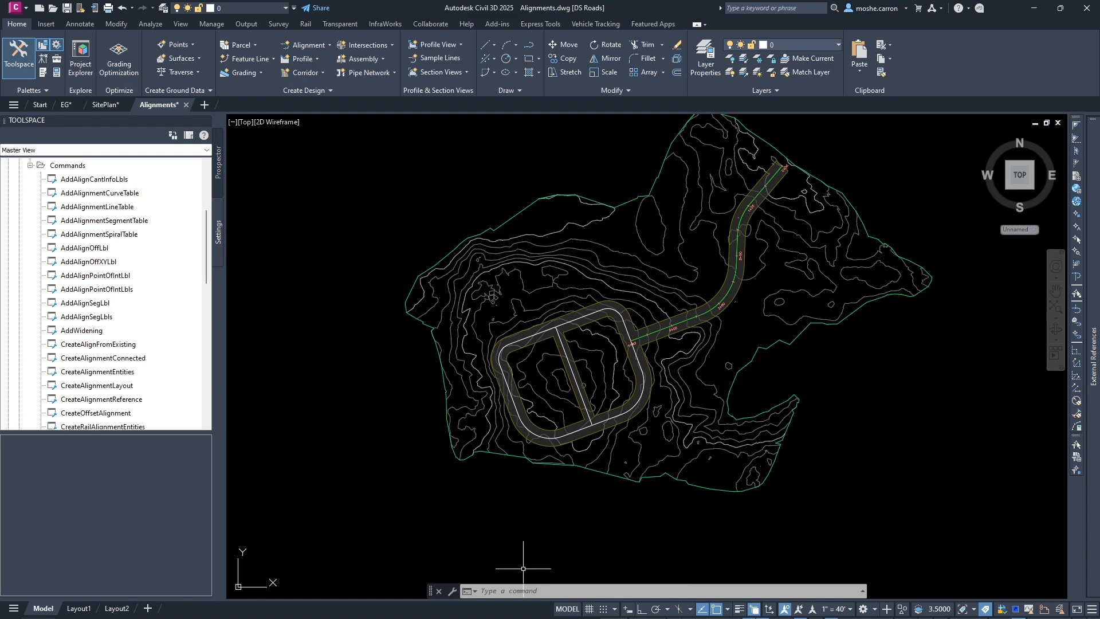
left_click(504, 591)
key("F2")
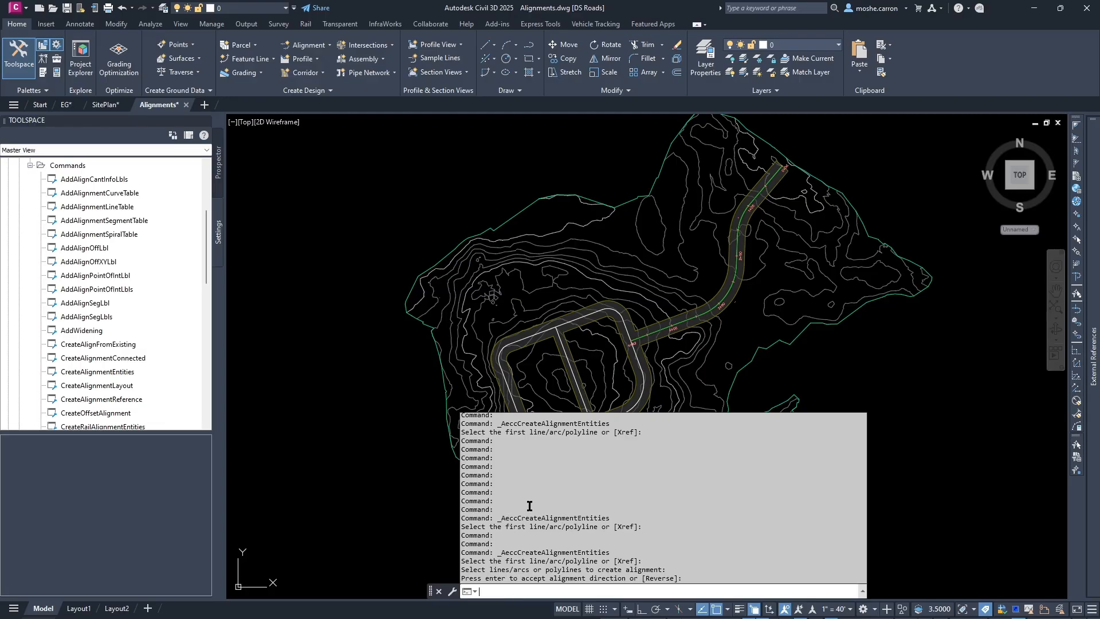
key("F2")
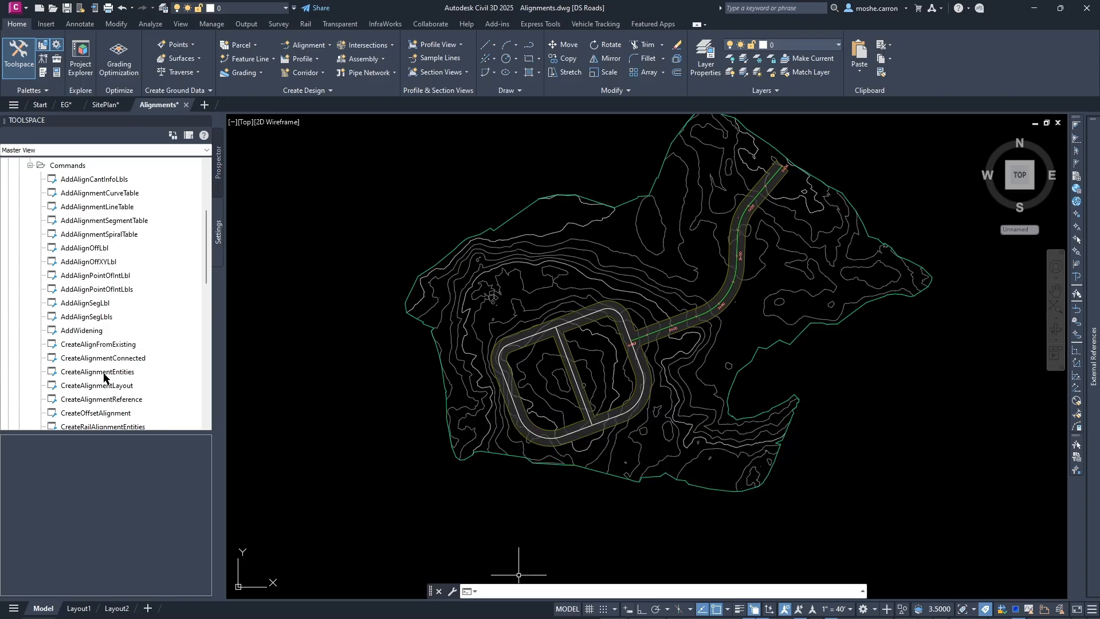
Edit the CreateAlignmentEntities command settings and set the default alignment label set to Major and Minor only
left_click(120, 373)
right_click(133, 375)
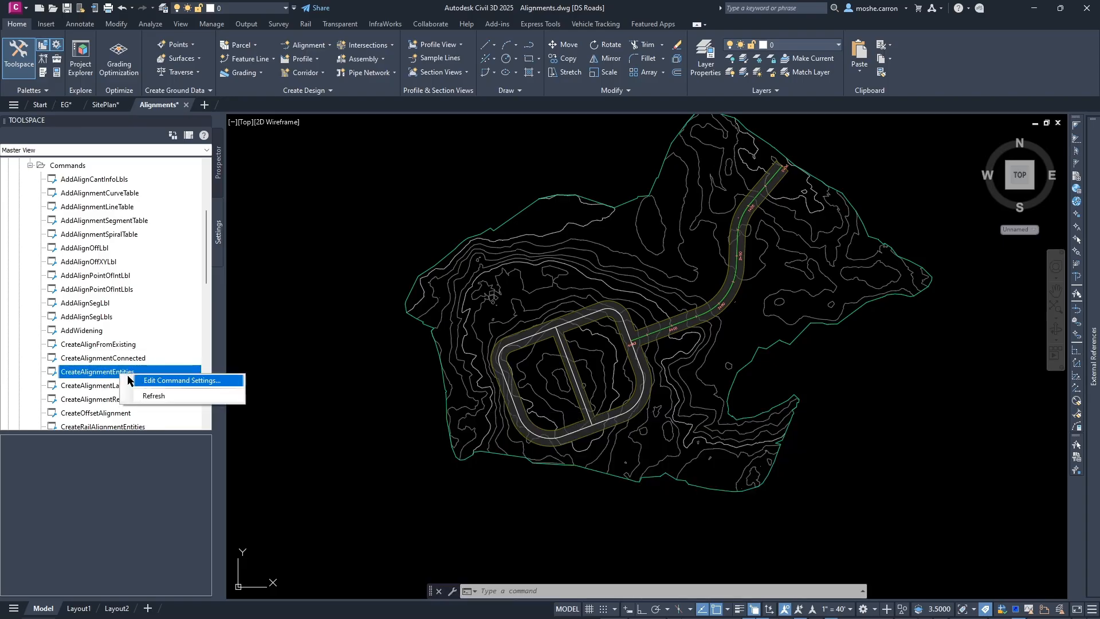
left_click(150, 381)
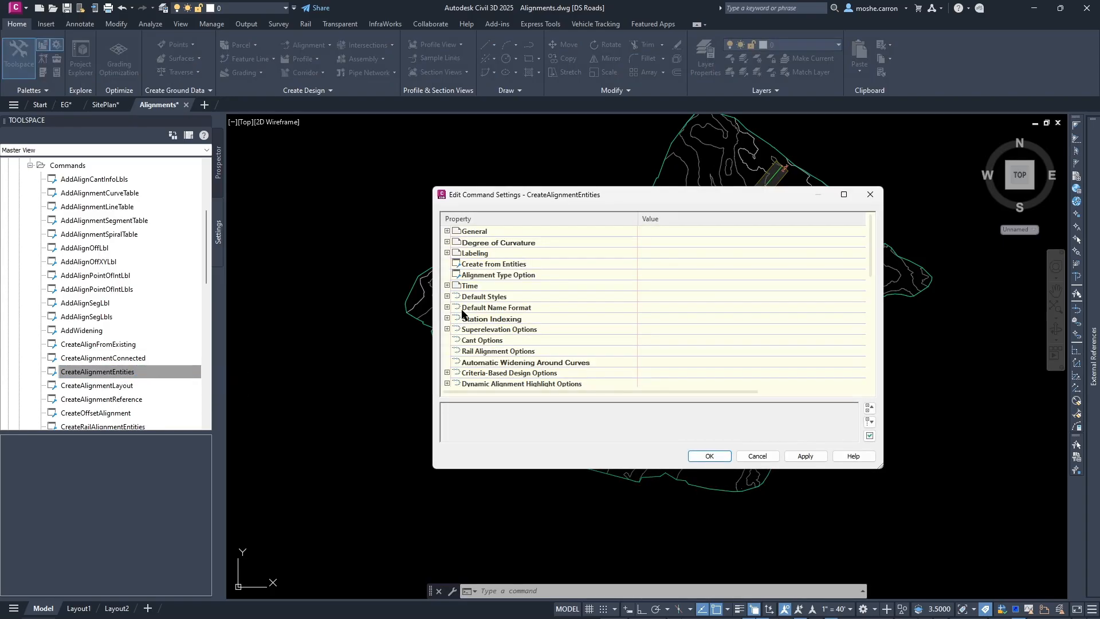
left_click(448, 297)
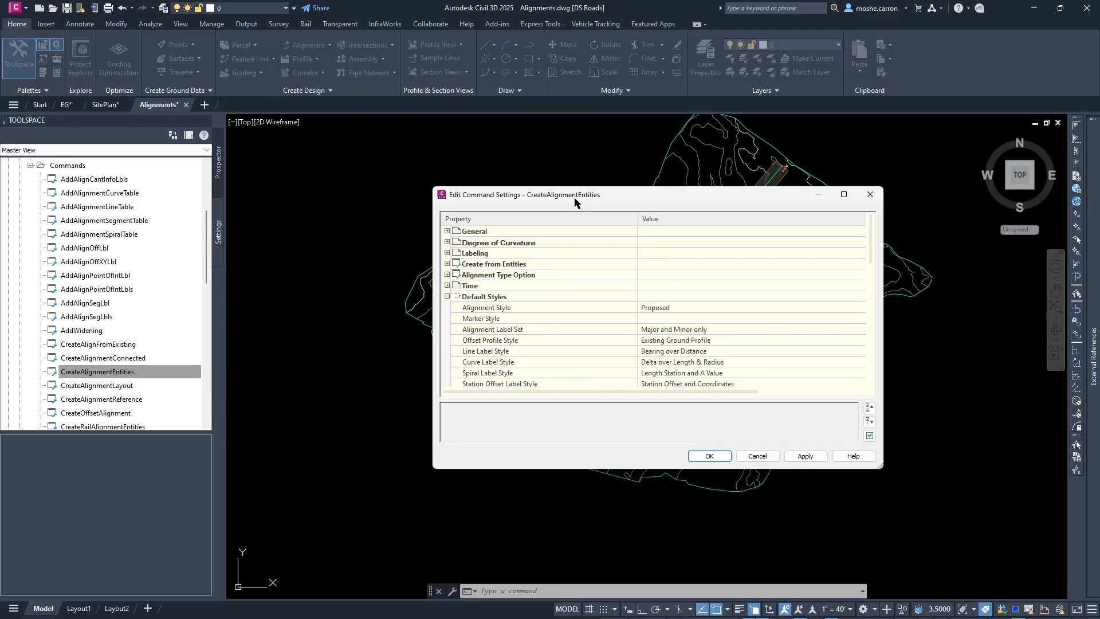
left_click_drag(574, 197, 552, 179)
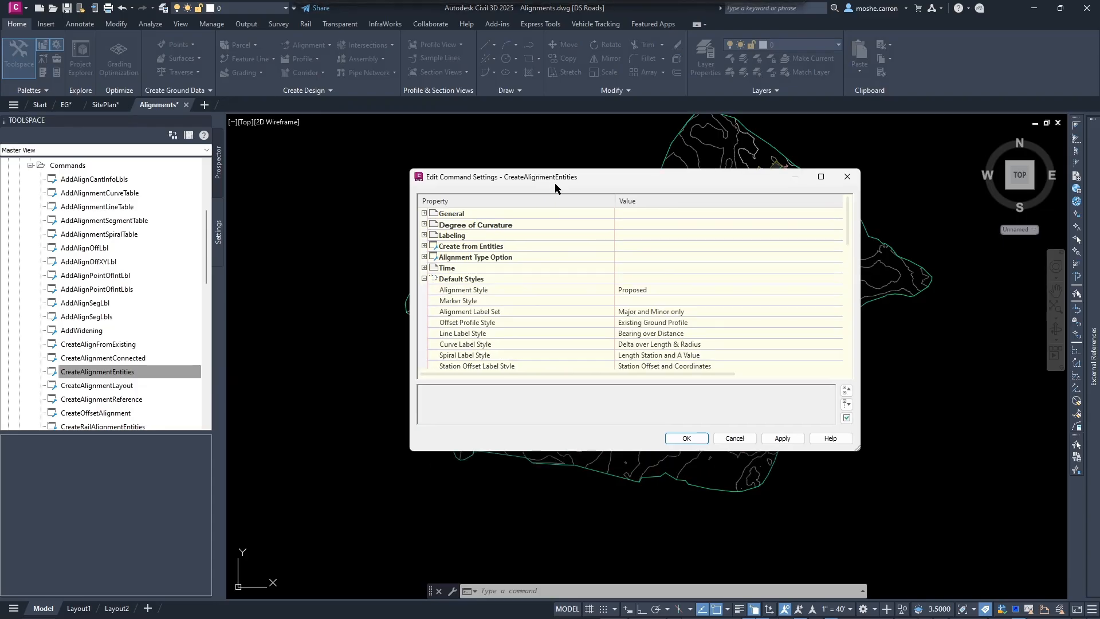
left_click(699, 311)
left_click(838, 311)
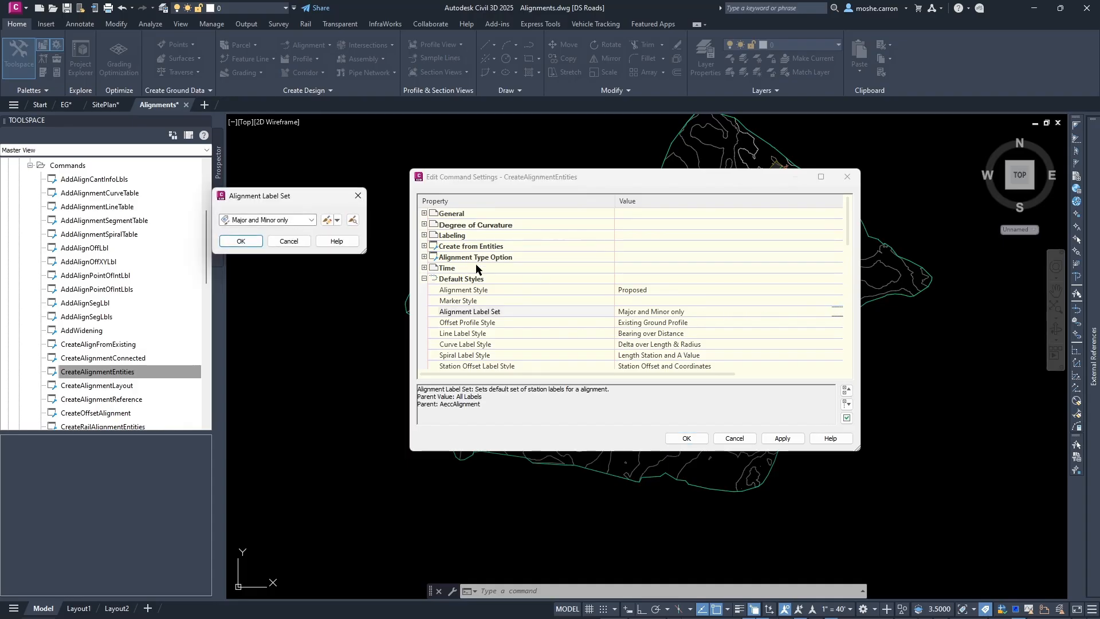
left_click(244, 222)
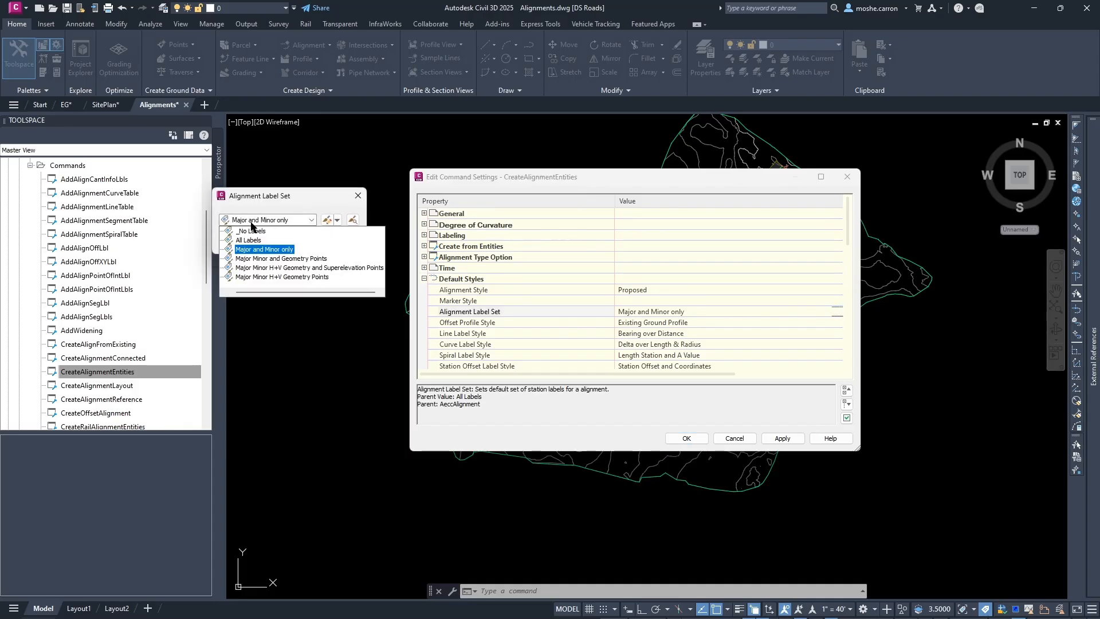
left_click(267, 251)
left_click(257, 243)
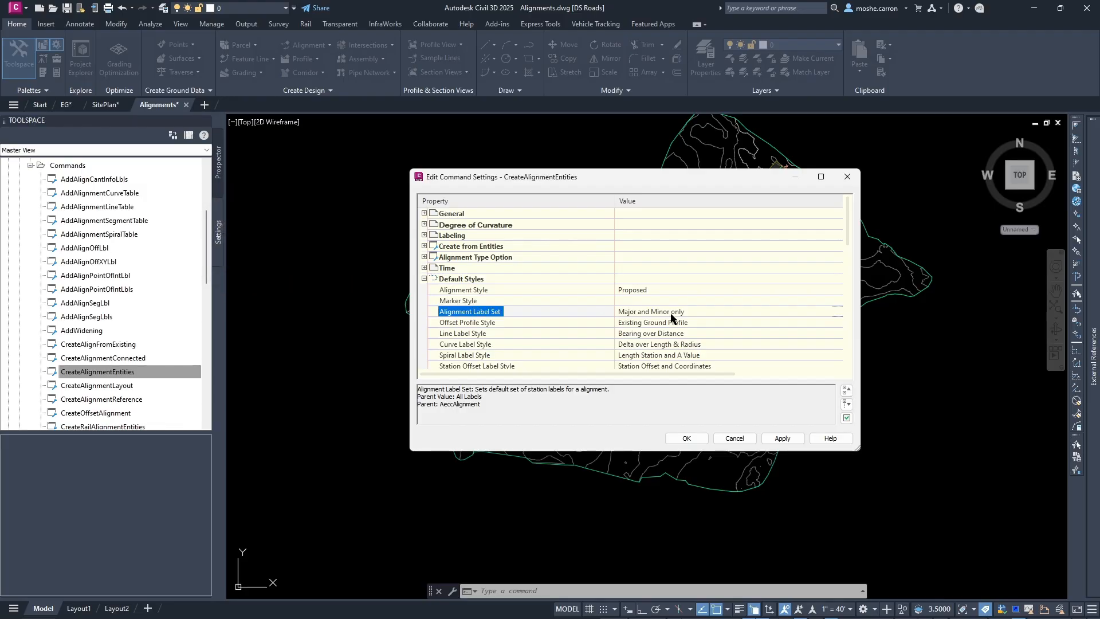
Set the Alignment Name Template to only the Next Counter property field, with a starting number of 2
scroll(665, 331, "down", 2)
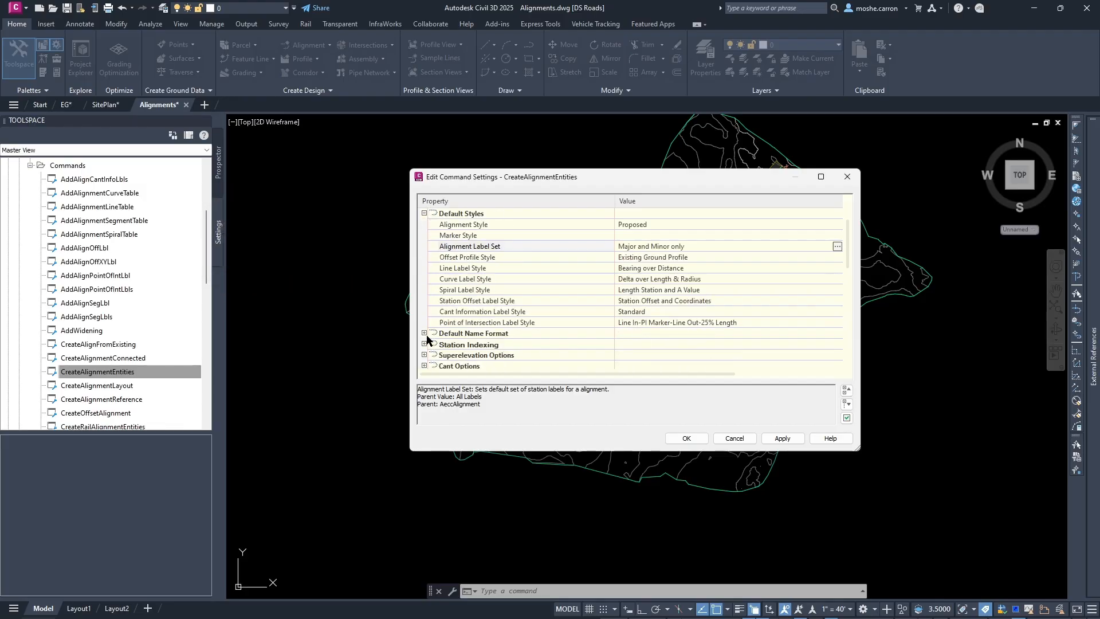
left_click(425, 333)
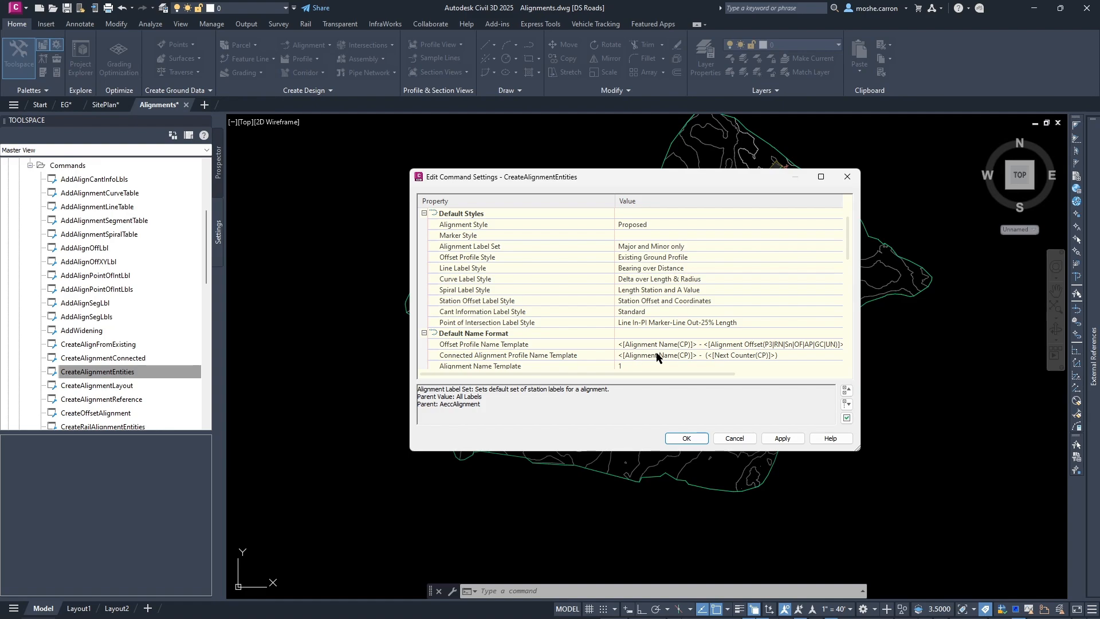
scroll(642, 352, "down", 1)
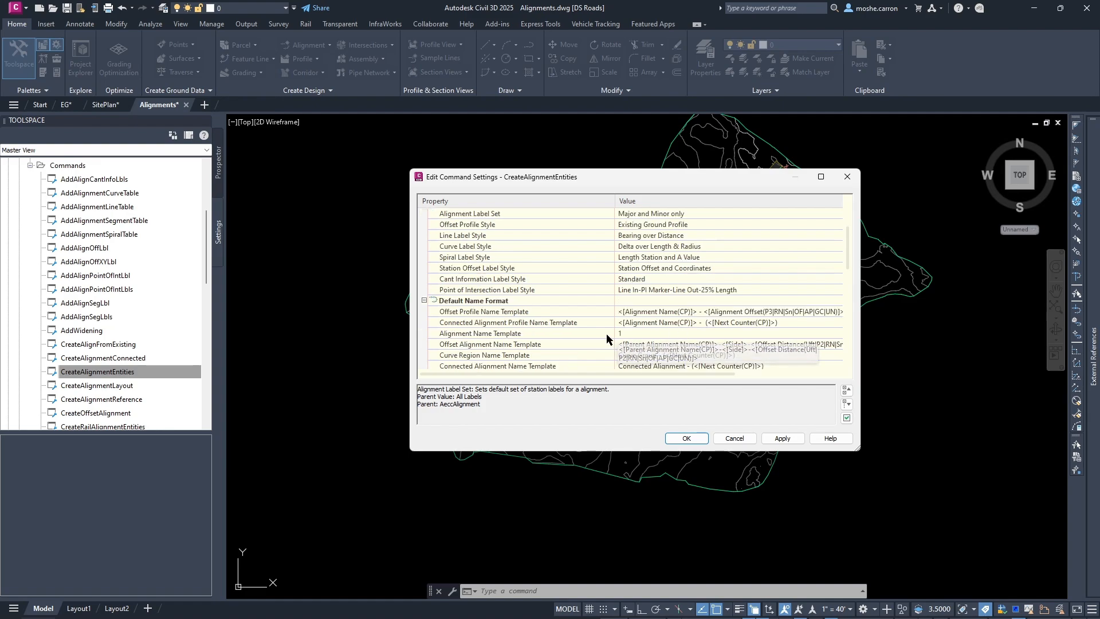
left_click(647, 331)
left_click(836, 332)
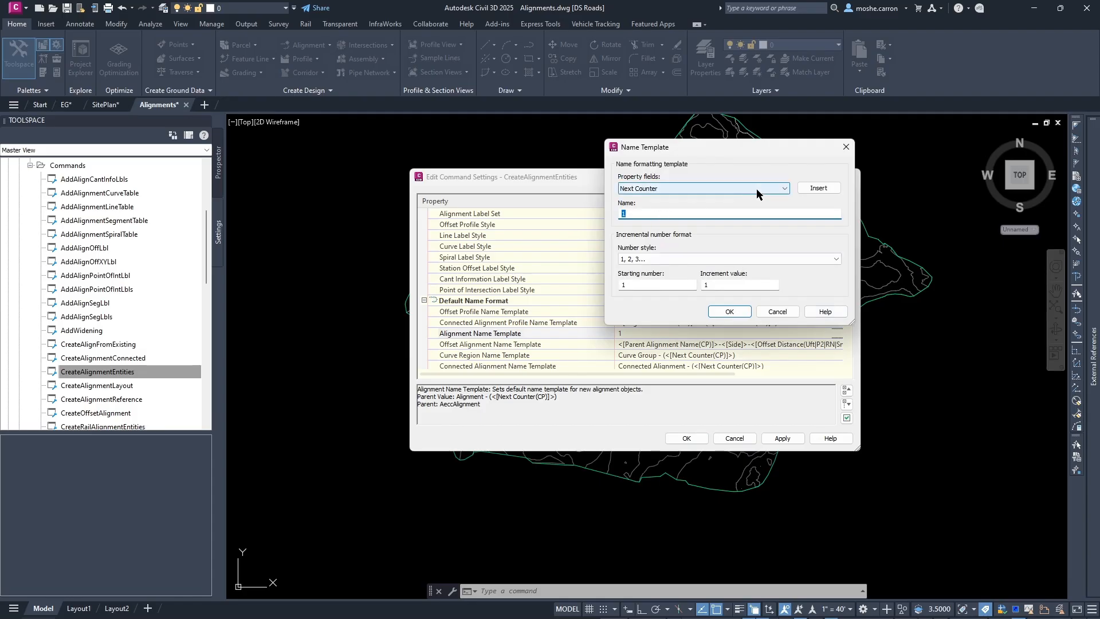
left_click(782, 189)
left_click(820, 187)
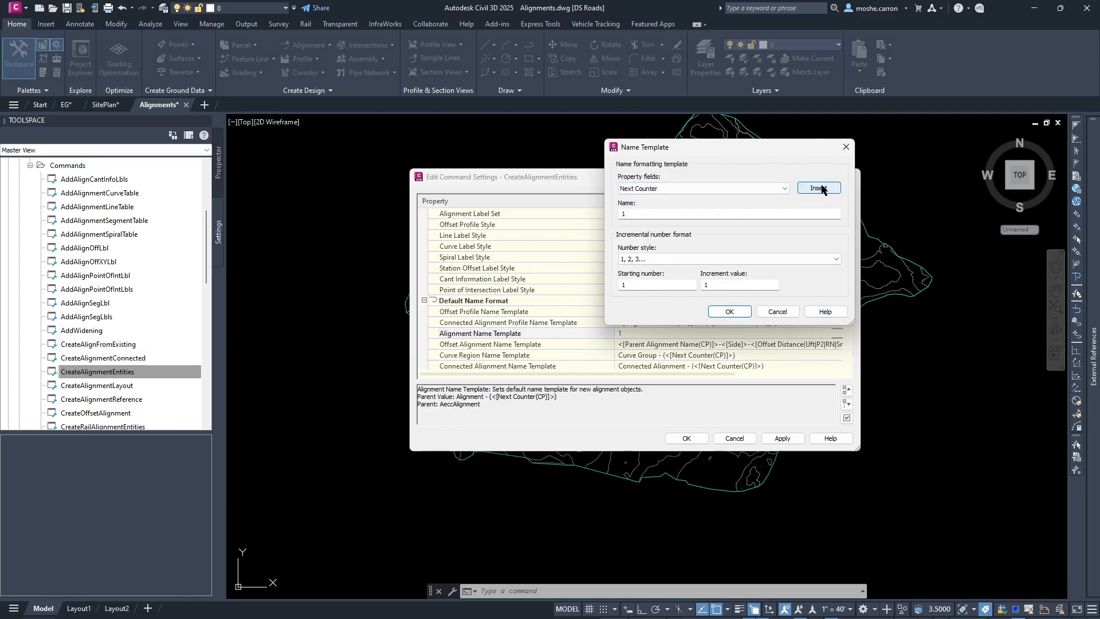
left_click(819, 188)
double_click(628, 285)
type("2")
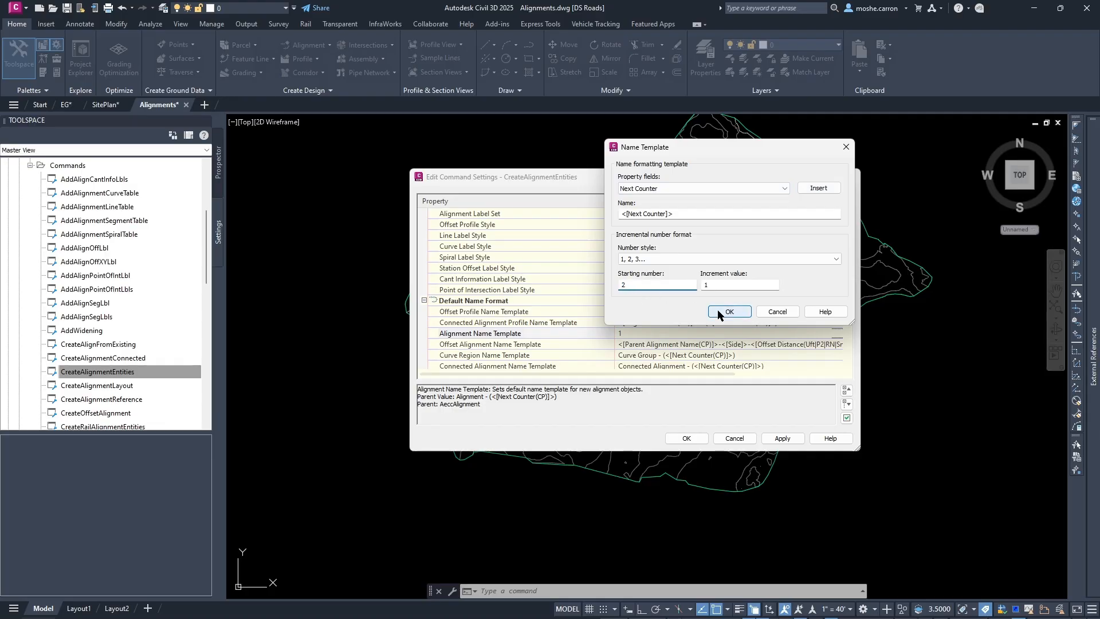
left_click(719, 311)
Review the default styles and name formats and save the CreateAlignmentEntities command settings
scroll(688, 335, "down", 2)
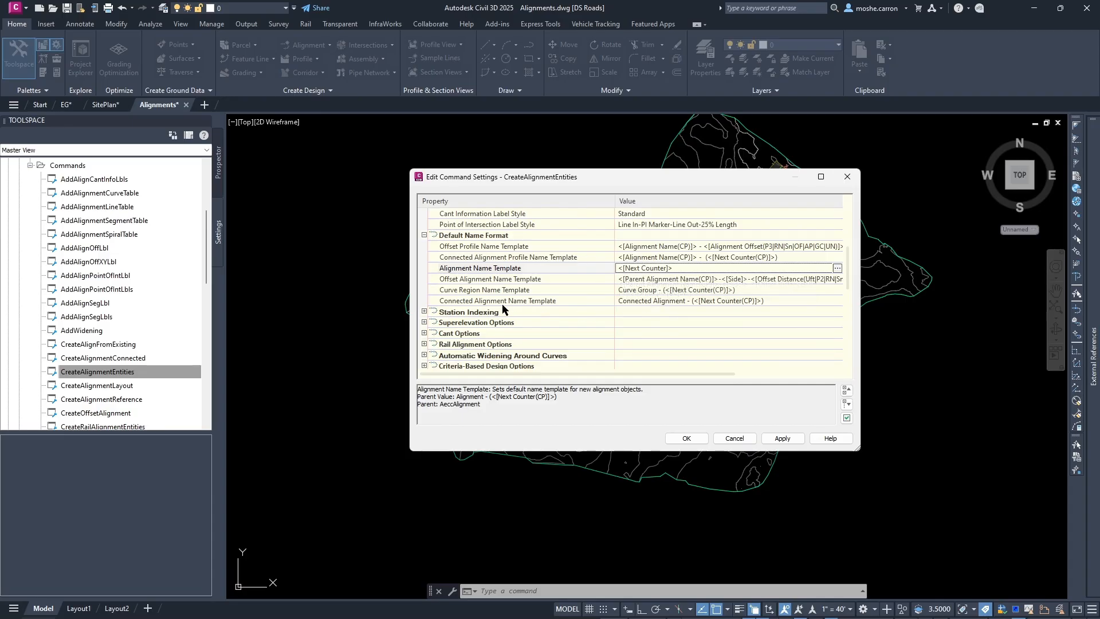
scroll(459, 279, "up", 1)
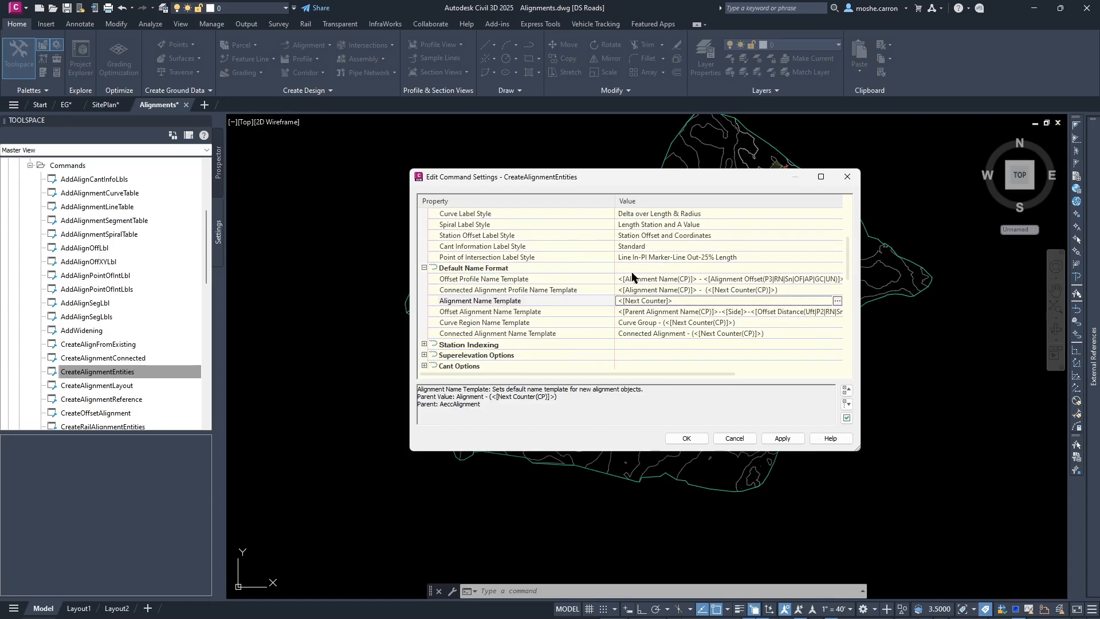
scroll(633, 278, "up", 2)
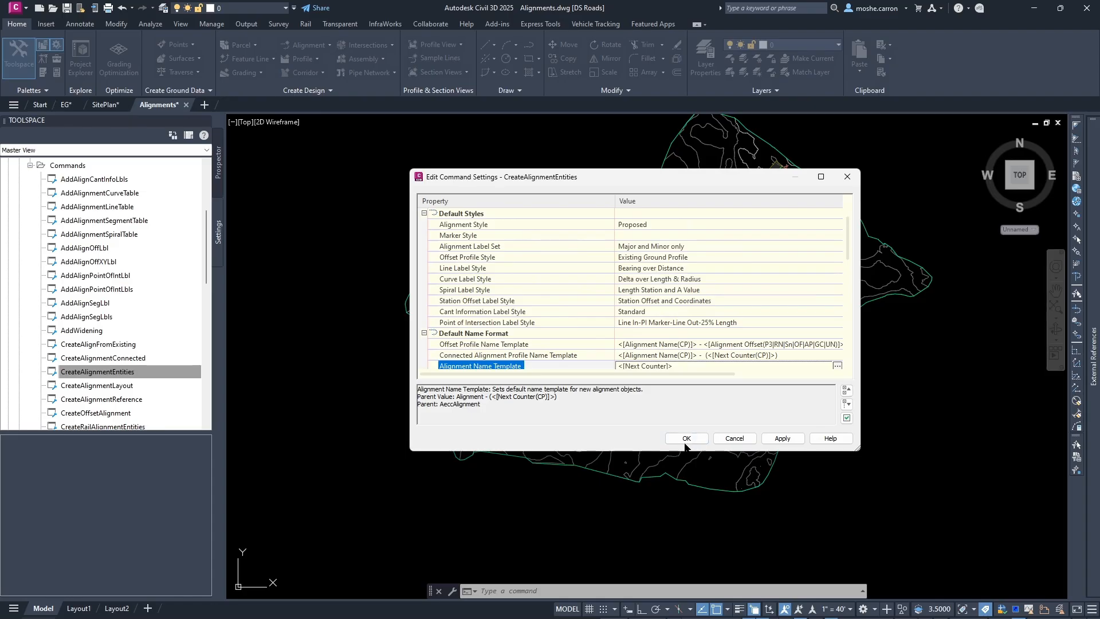
left_click(685, 442)
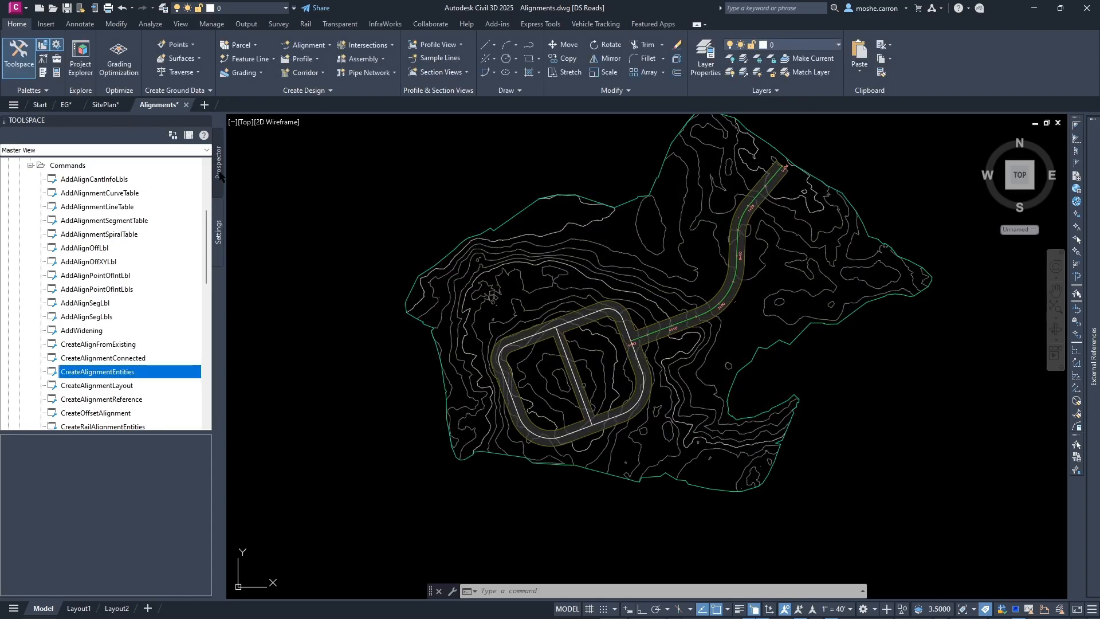
Edit the Alignment feature settings and set the Alignment Name Template to only the Next Counter property field, with a starting number of 2
scroll(131, 254, "up", 1)
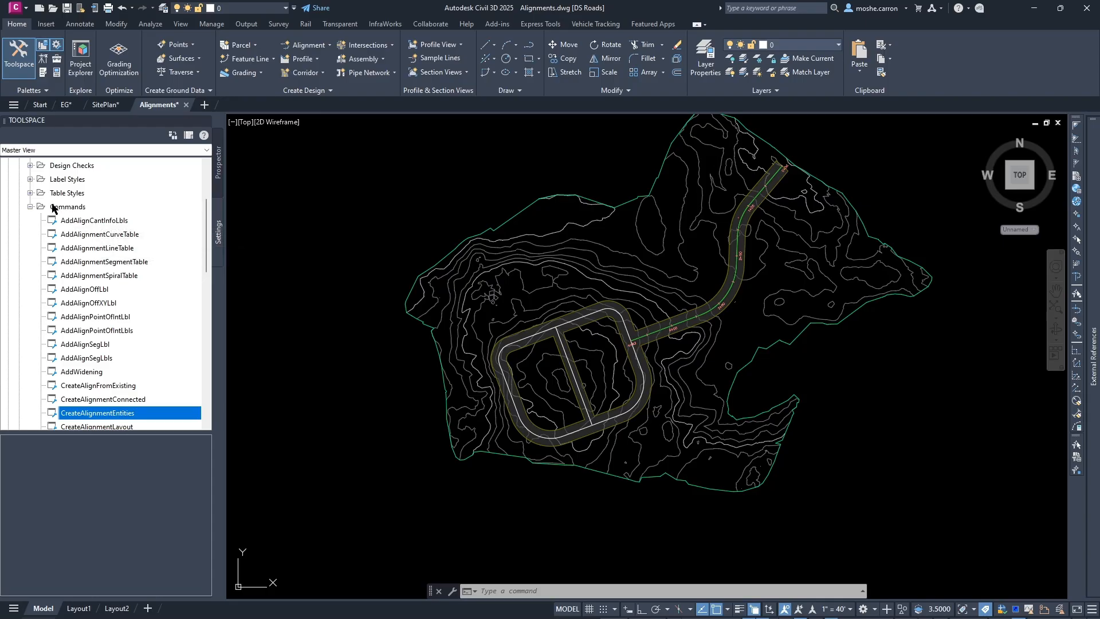
scroll(64, 211, "up", 1)
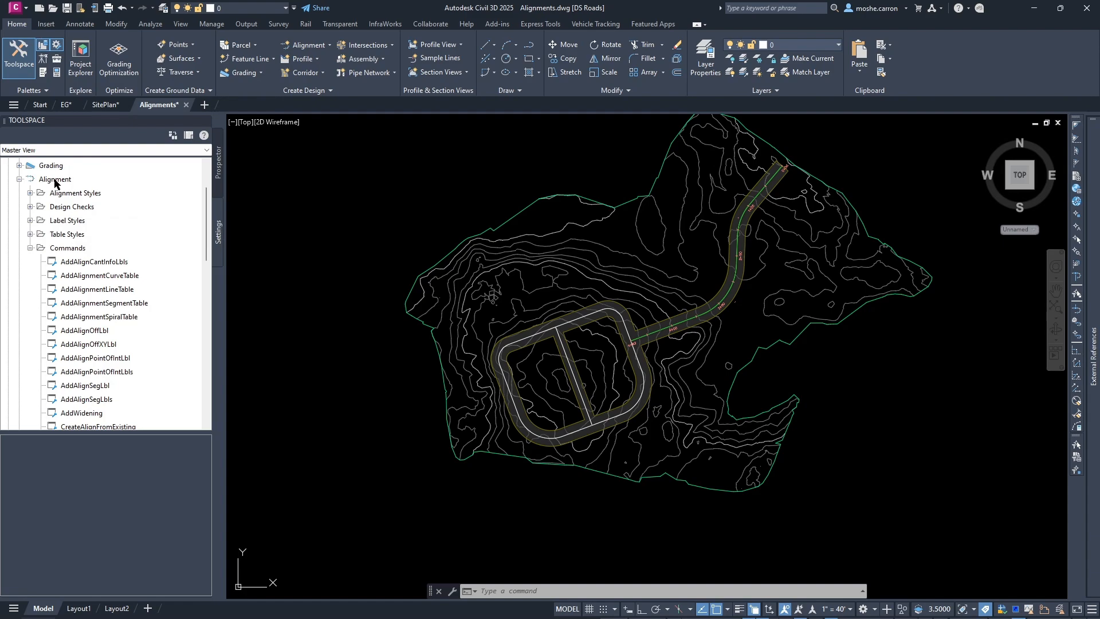
left_click(55, 181)
right_click(55, 182)
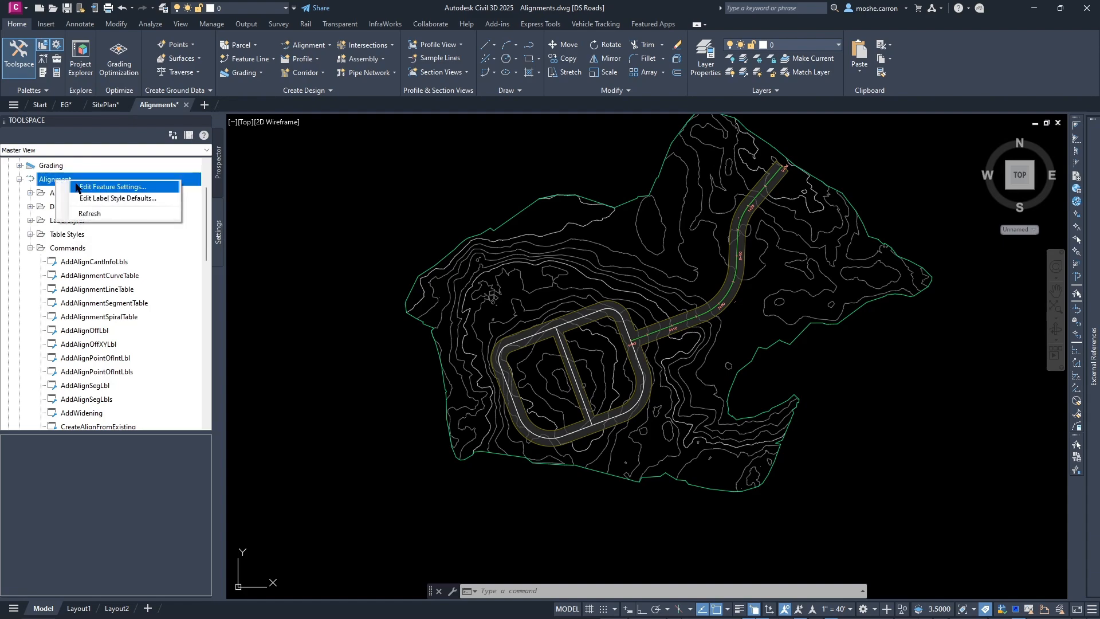
left_click(112, 187)
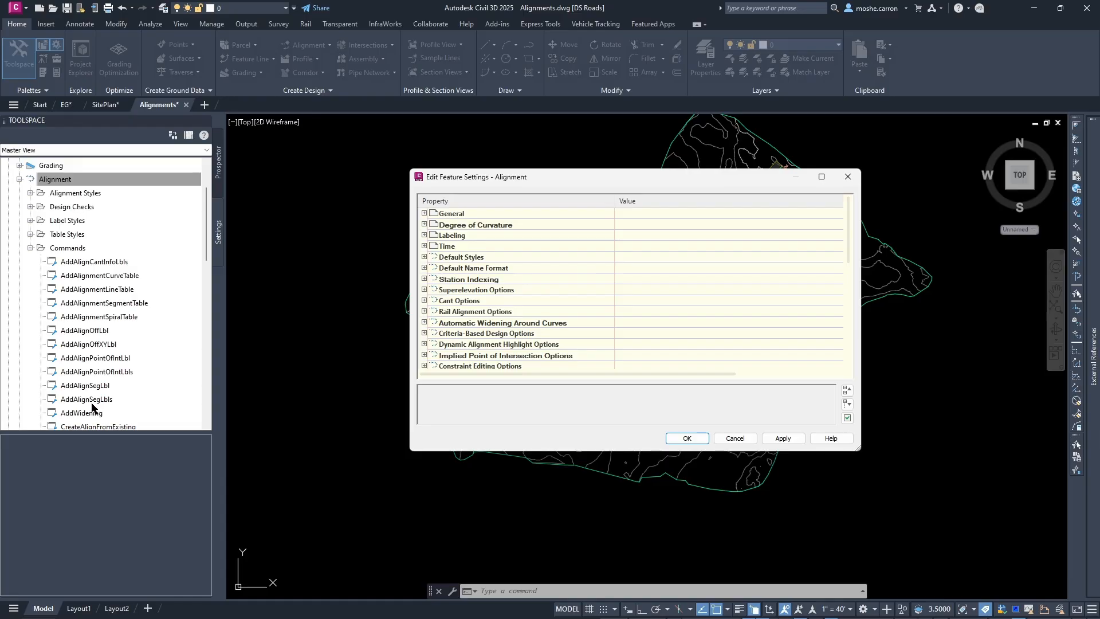
left_click(425, 268)
left_click(773, 303)
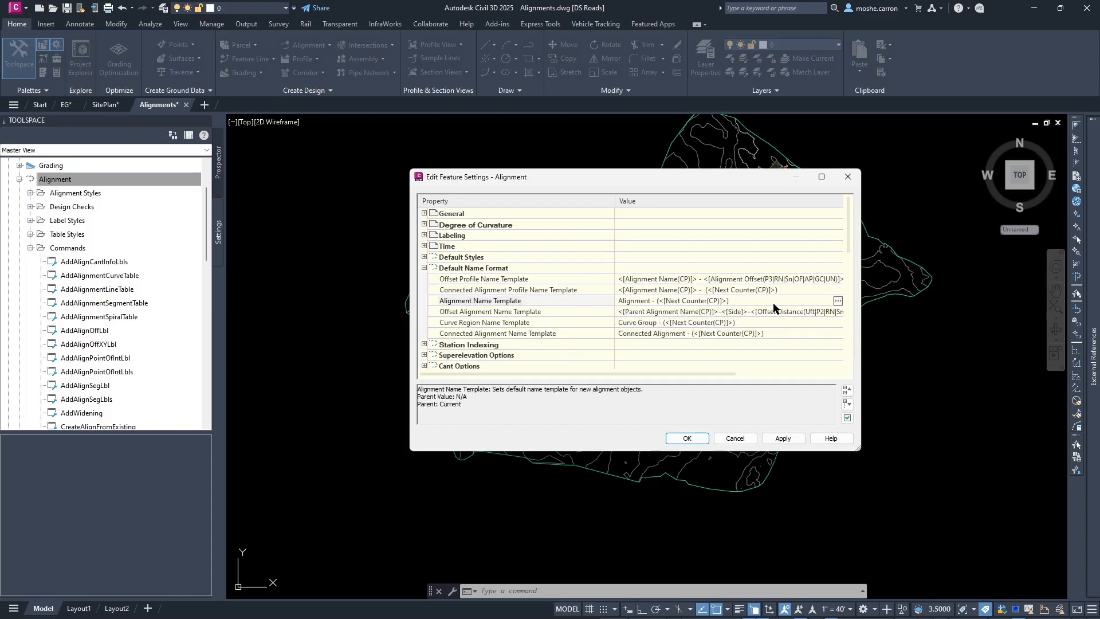
left_click(837, 301)
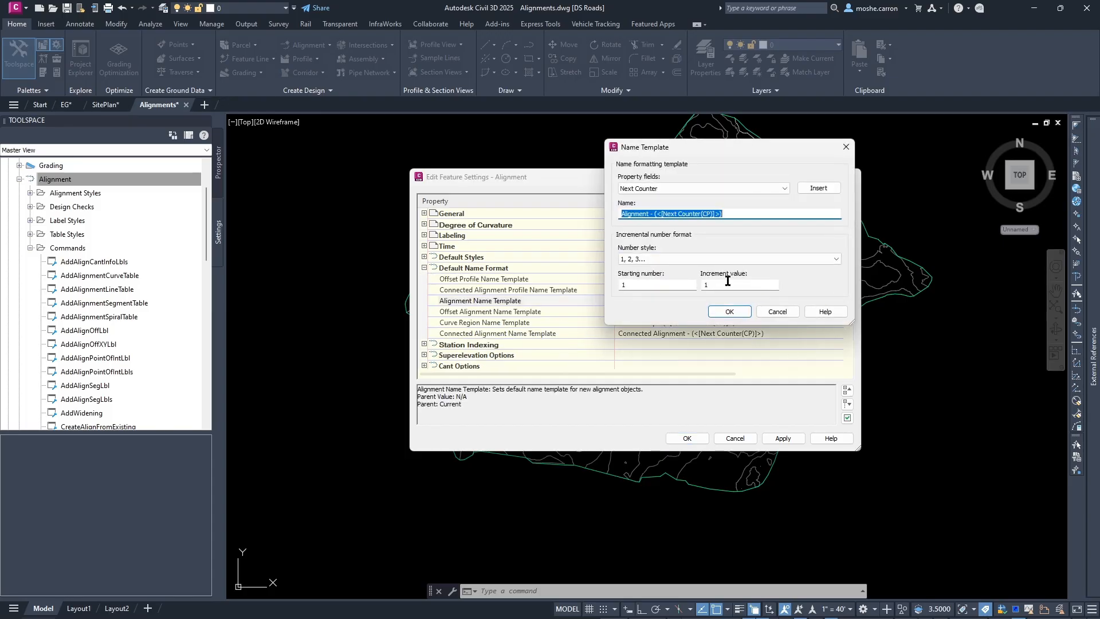
left_click(817, 189)
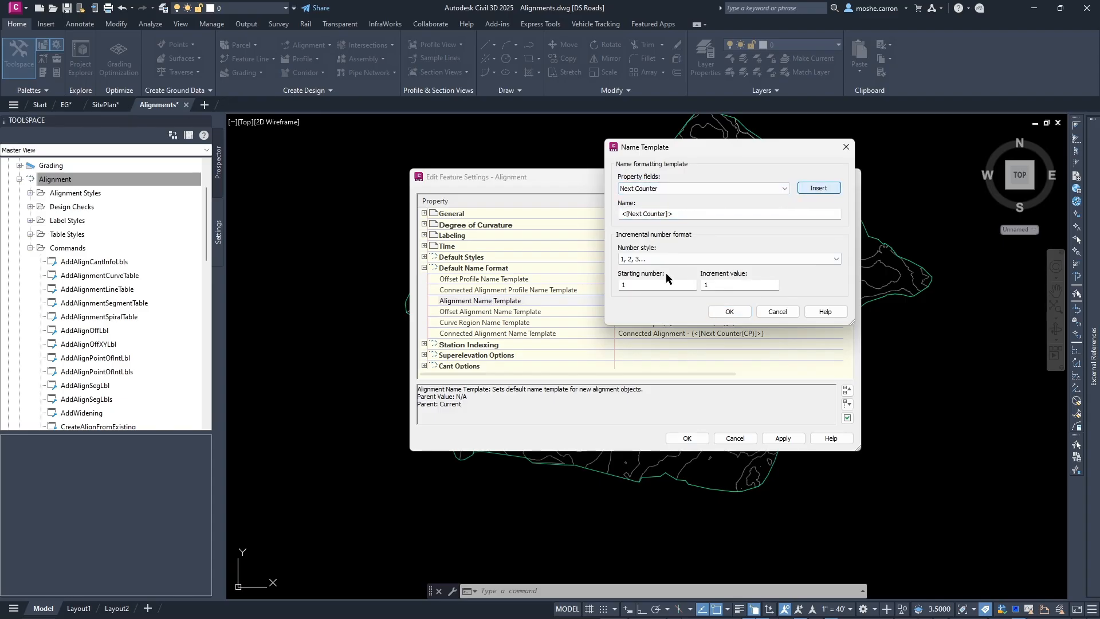
double_click(639, 285)
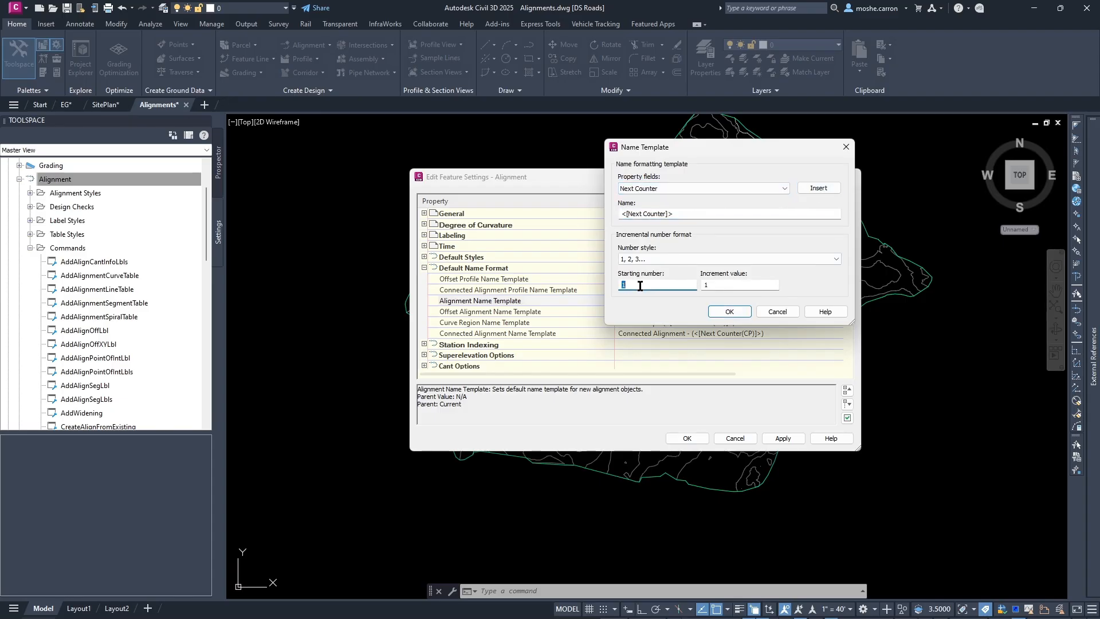
left_click(729, 312)
Widen the feature settings window to show all columns and override the child settings for the Alignment Name Template
left_click_drag(858, 305, 972, 302)
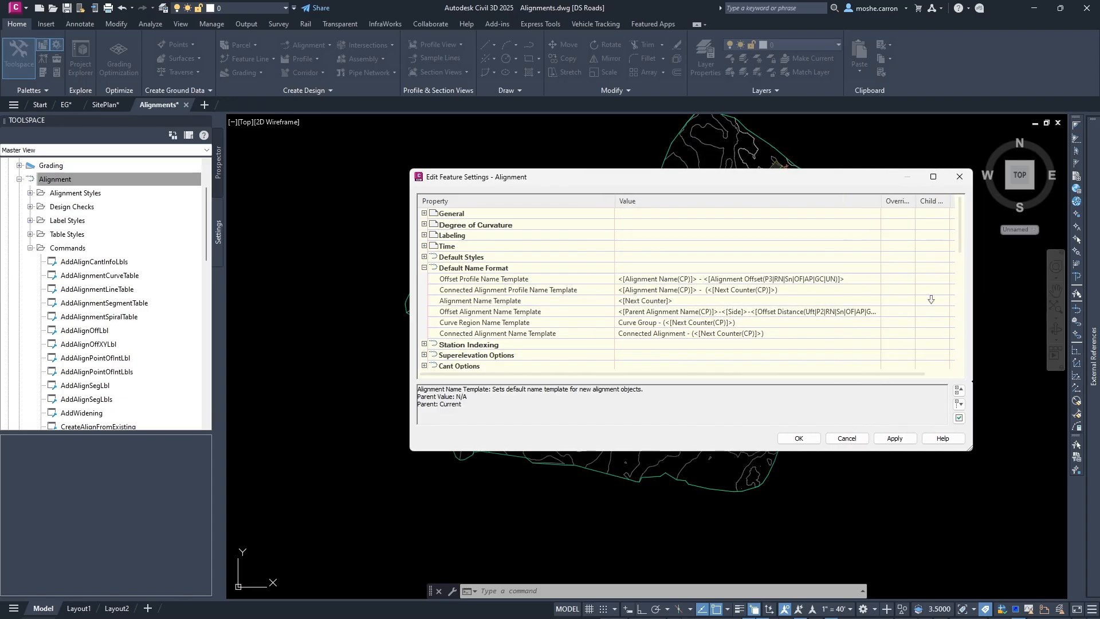
left_click_drag(868, 178, 747, 176)
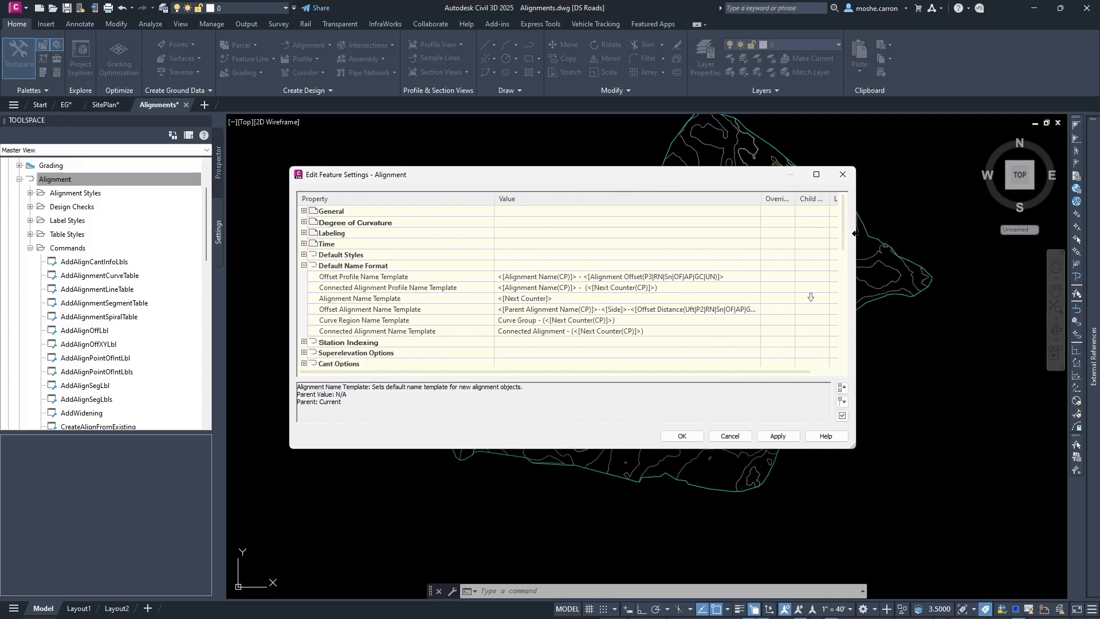
left_click_drag(855, 234, 942, 242)
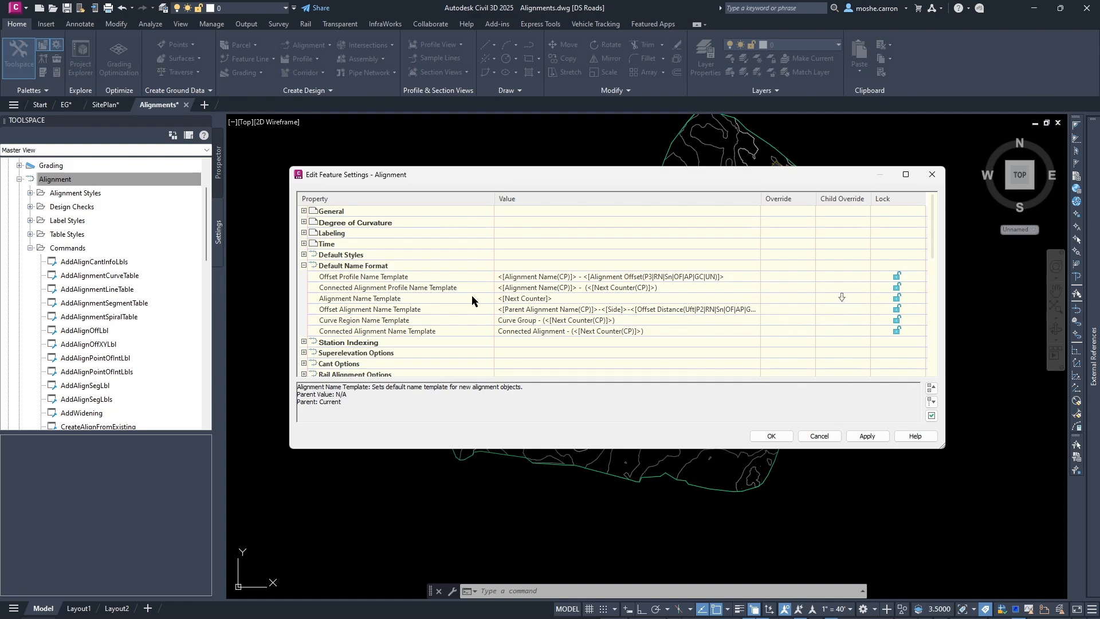
left_click(842, 298)
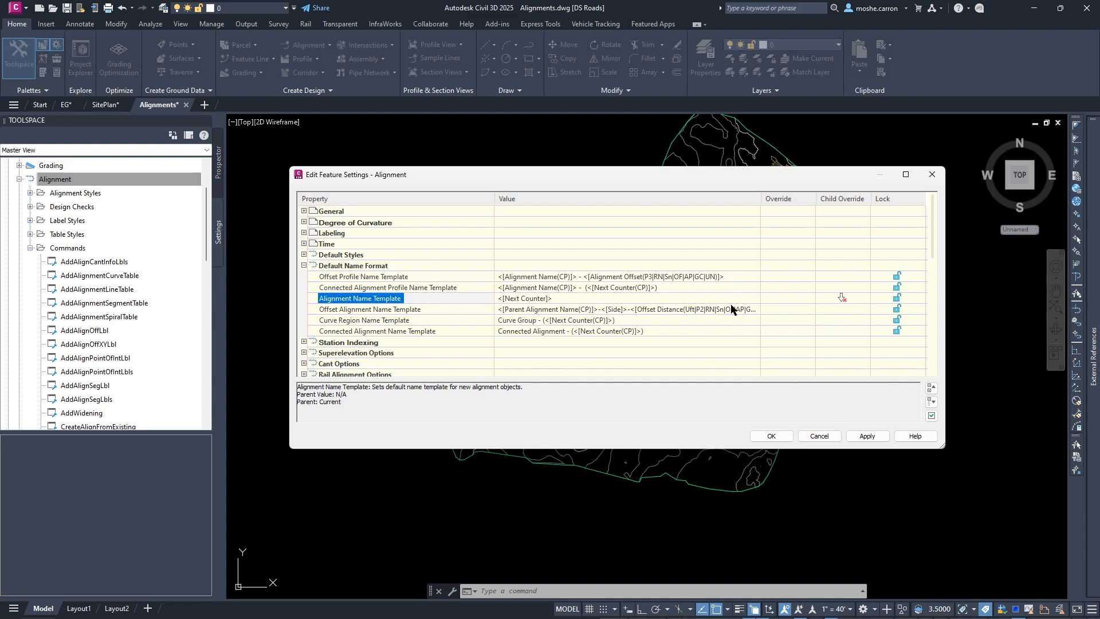
Set the default Alignment Label Set to Major and Minor only, override child settings for it and the Alignment Style, and save the feature settings
left_click(304, 255)
left_click(509, 289)
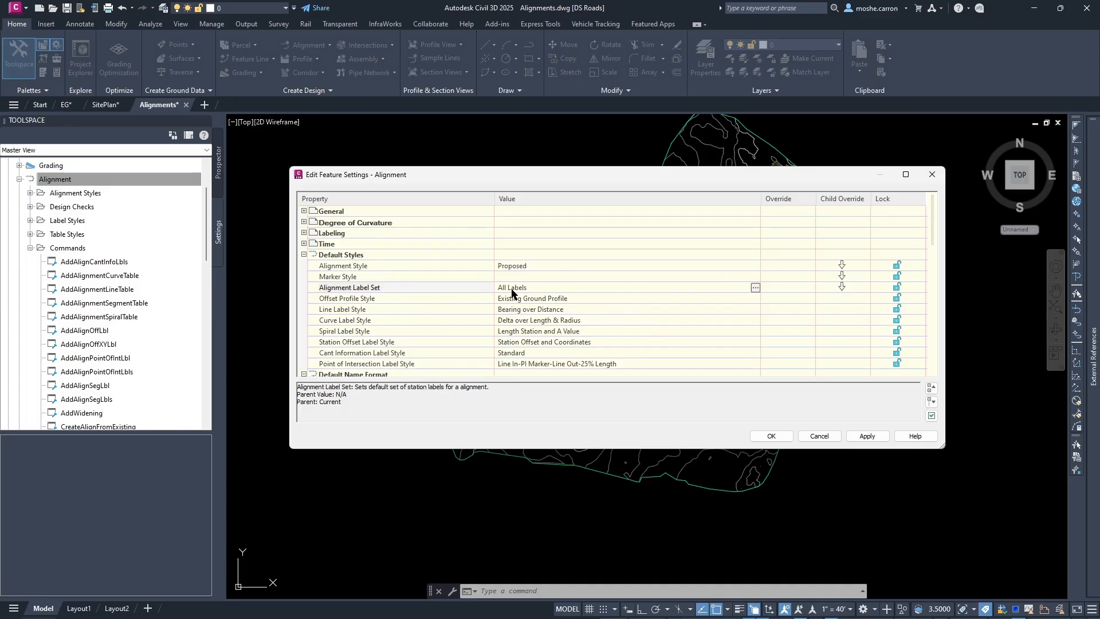
left_click(755, 288)
left_click(273, 220)
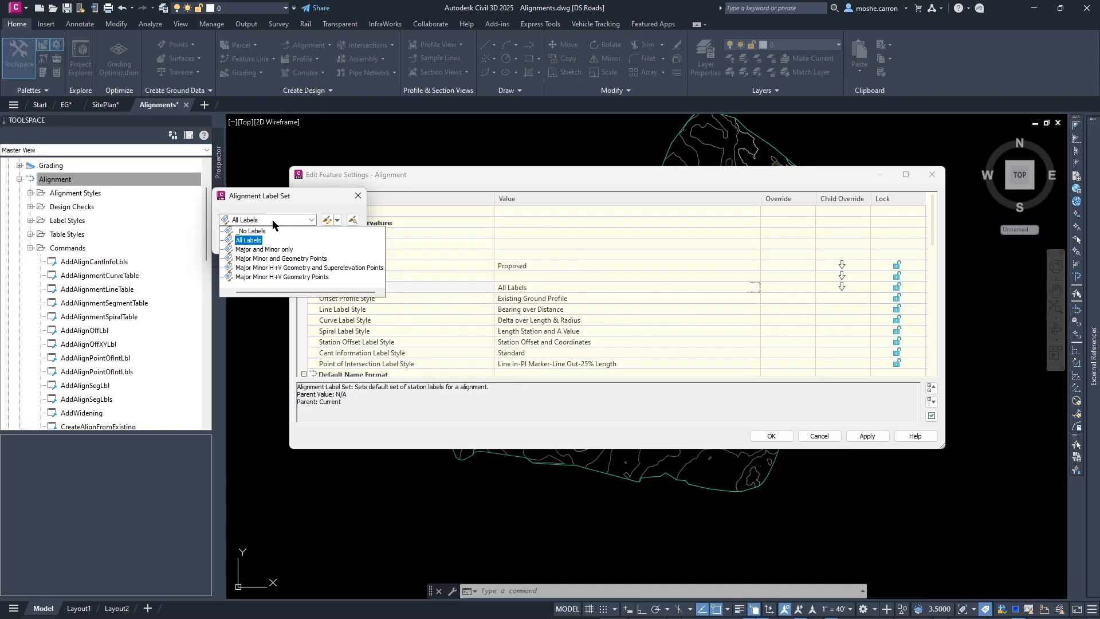
left_click(257, 249)
left_click(290, 243)
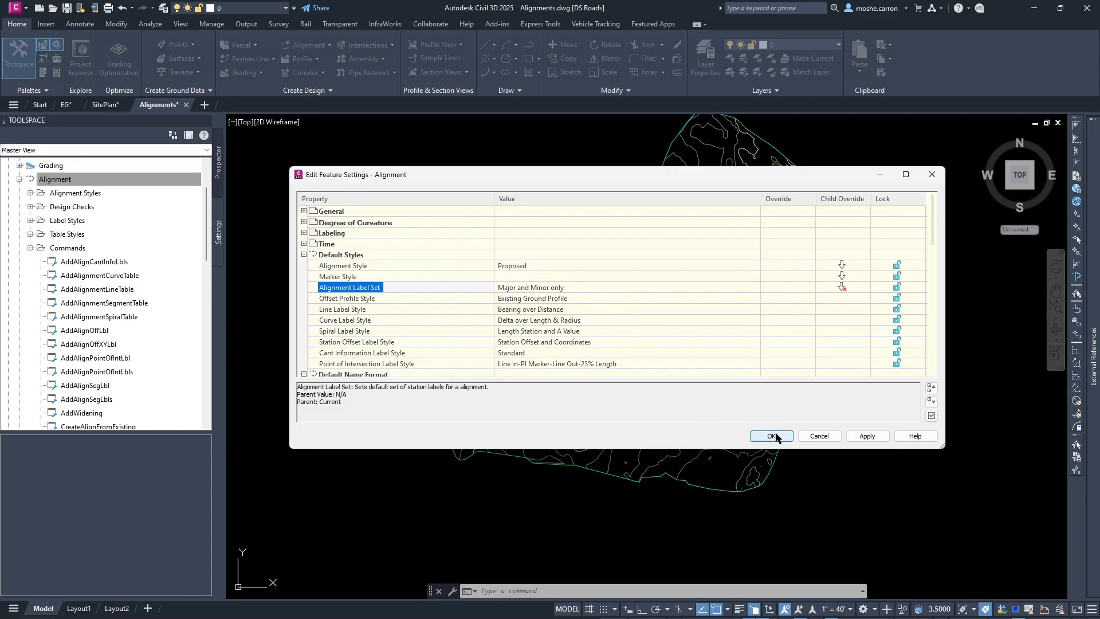
left_click(842, 267)
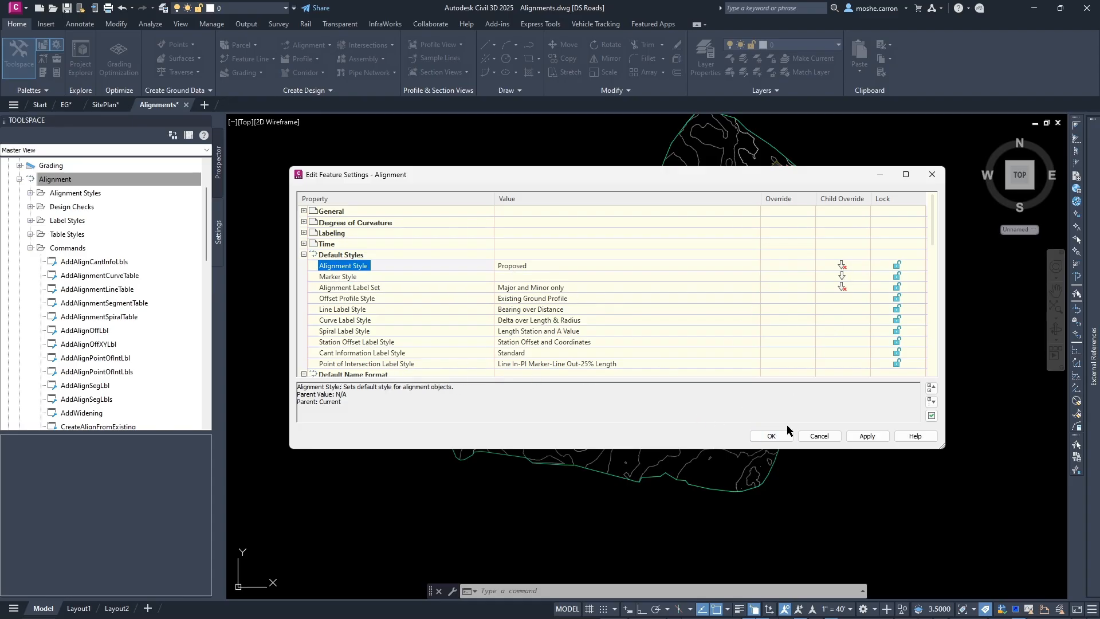
left_click(771, 436)
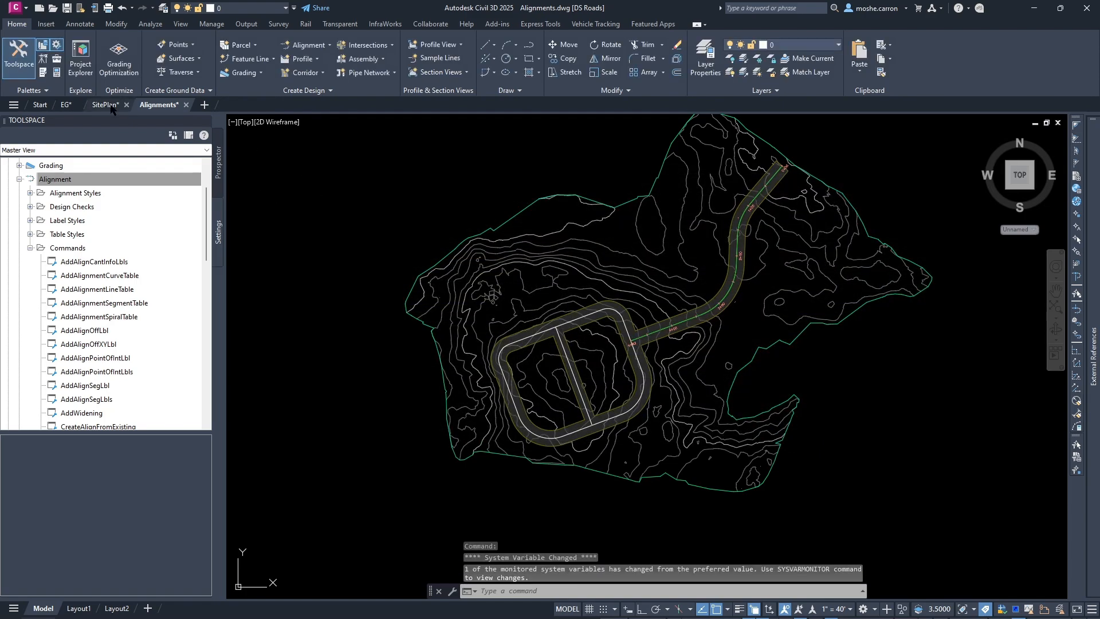
Create a centerline alignment from the loop road's polyline in its existing direction, without curves between tangents, after checking the name template's starting number
left_click(217, 163)
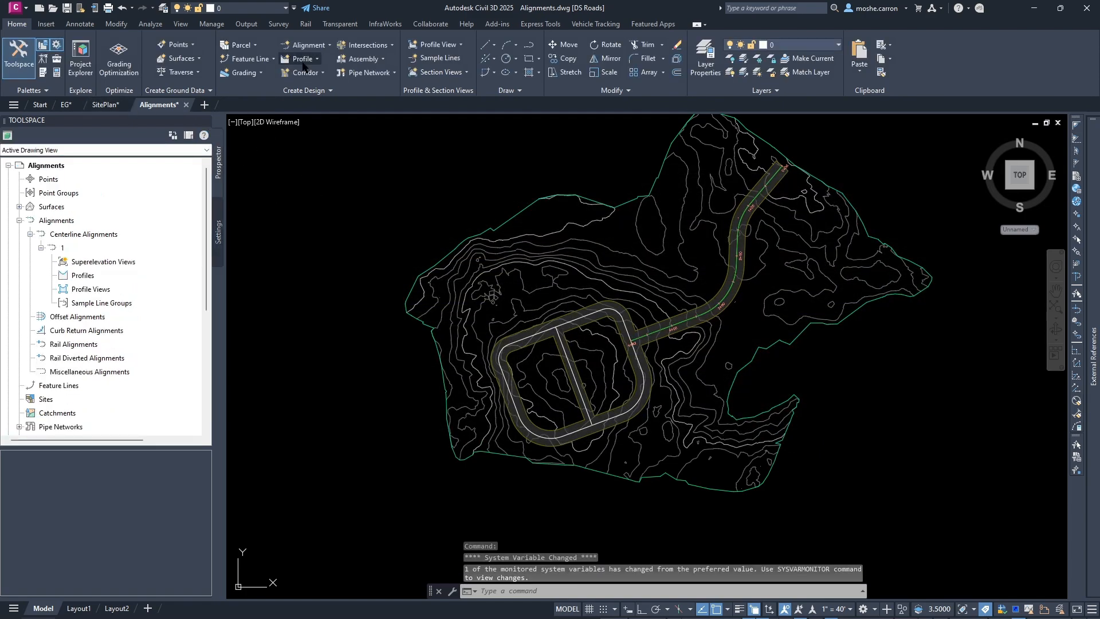
left_click(306, 45)
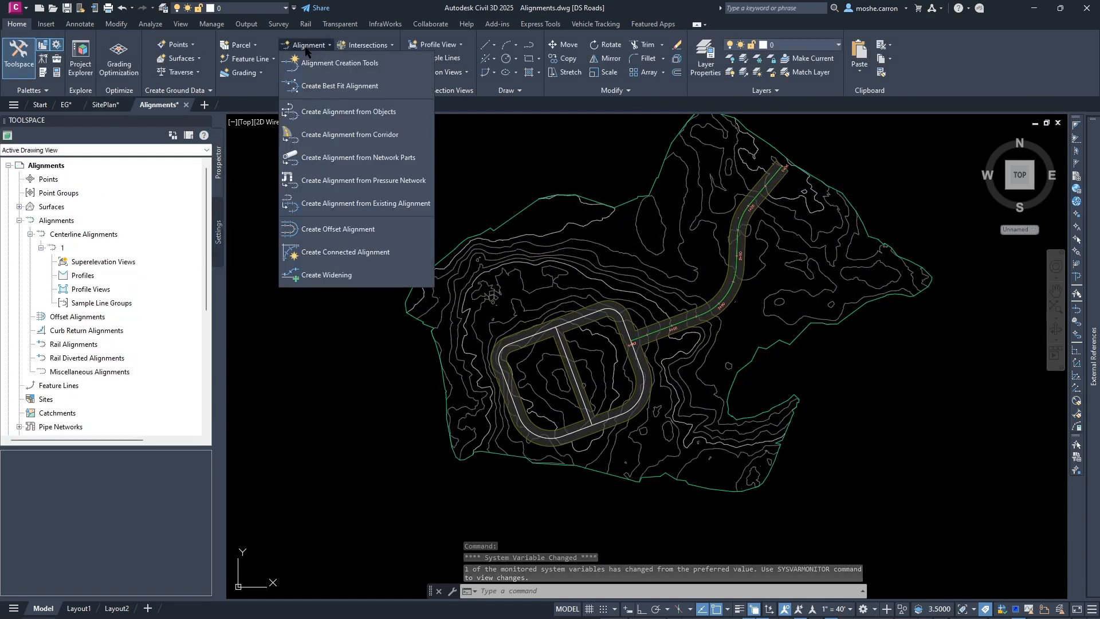
left_click(334, 112)
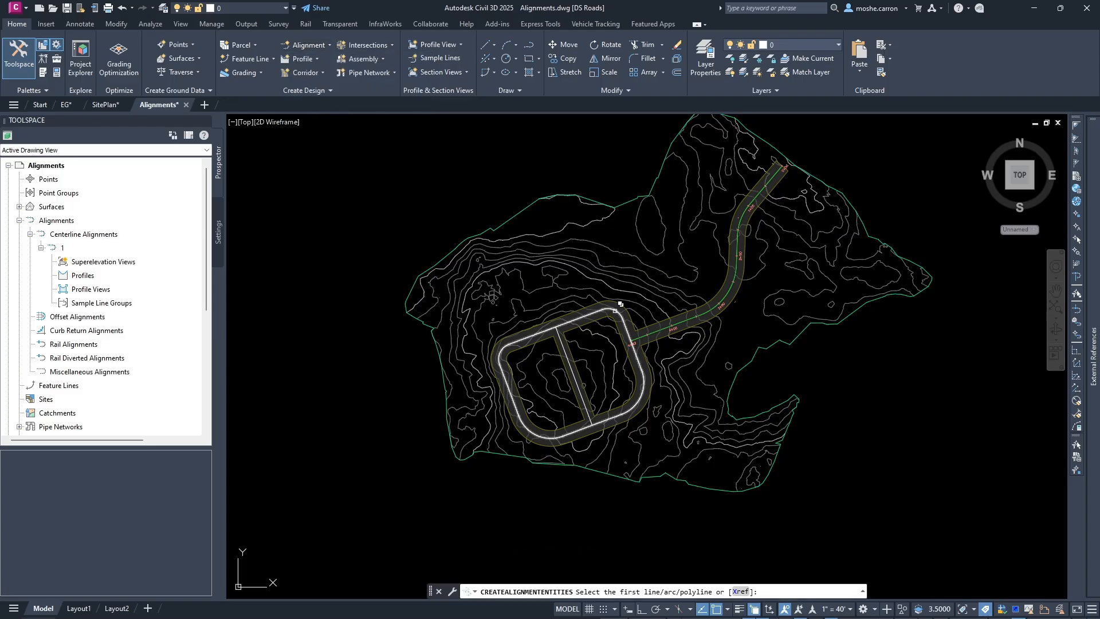
left_click(616, 313)
left_click(664, 352)
key("Return")
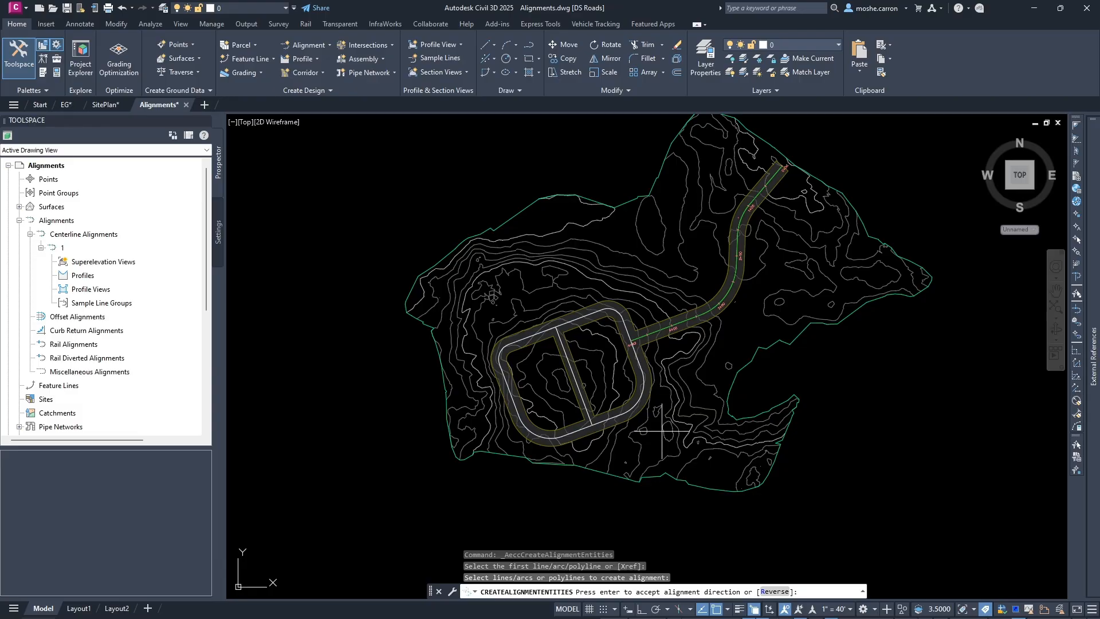
key("Return")
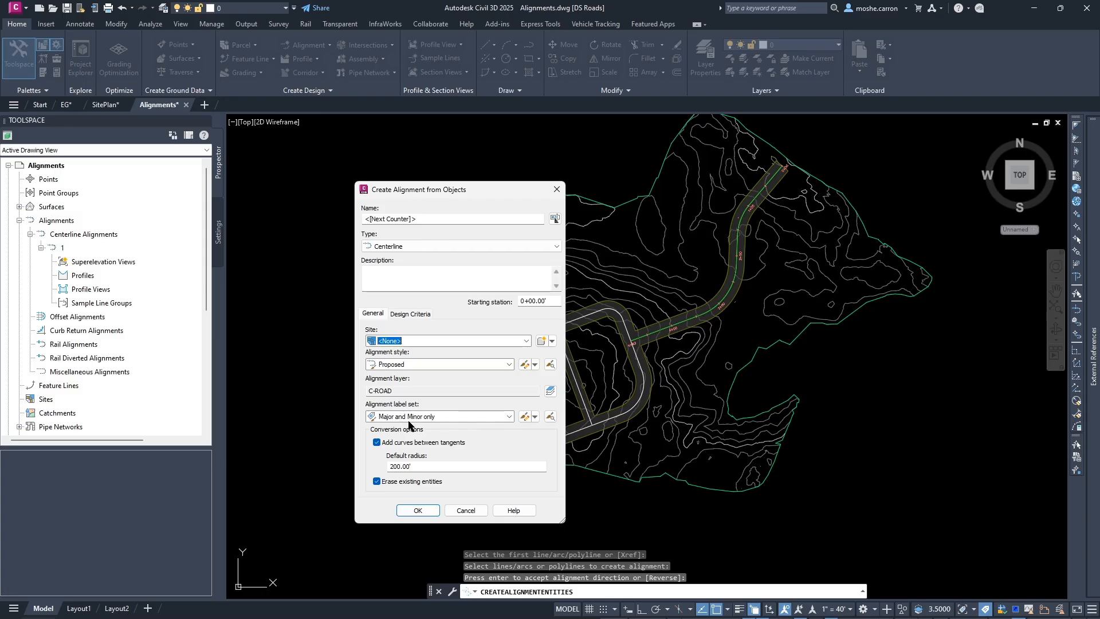
left_click(377, 442)
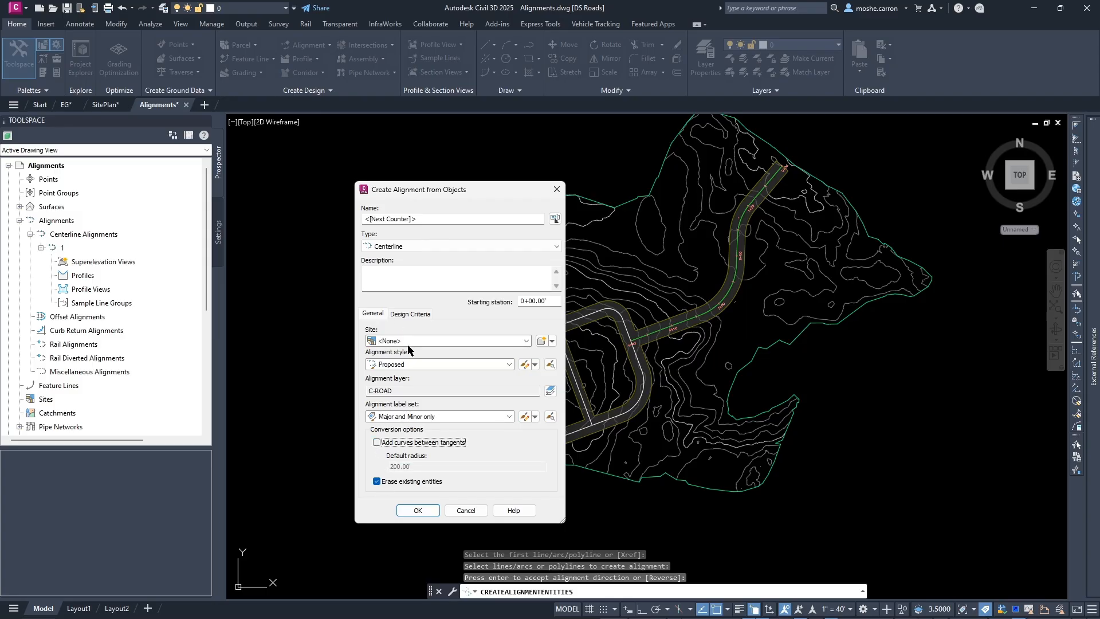
left_click(554, 219)
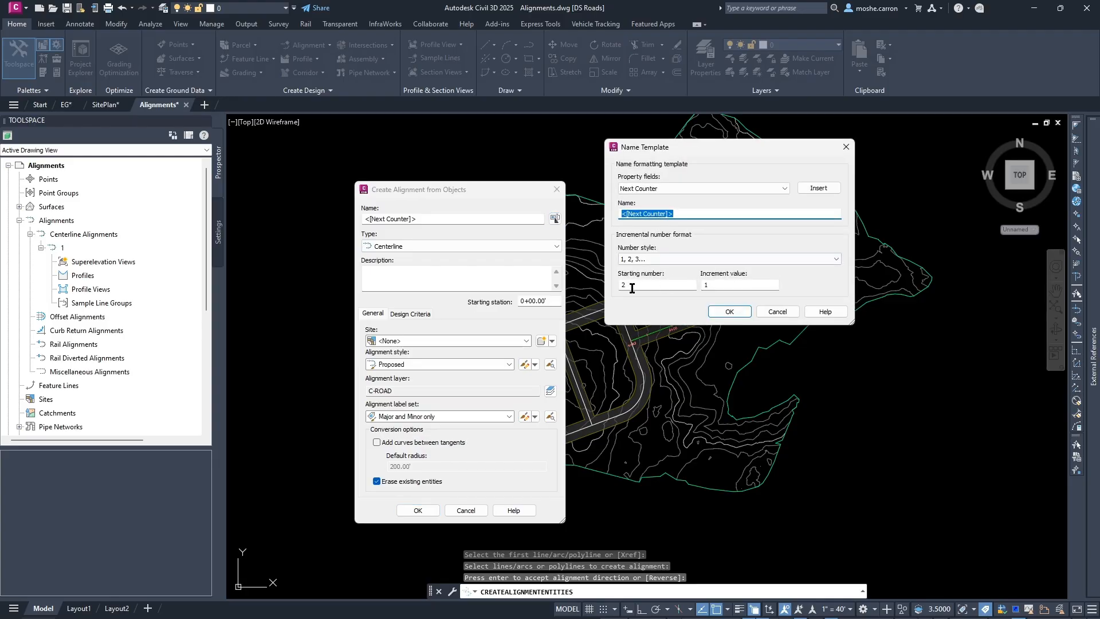
left_click(722, 313)
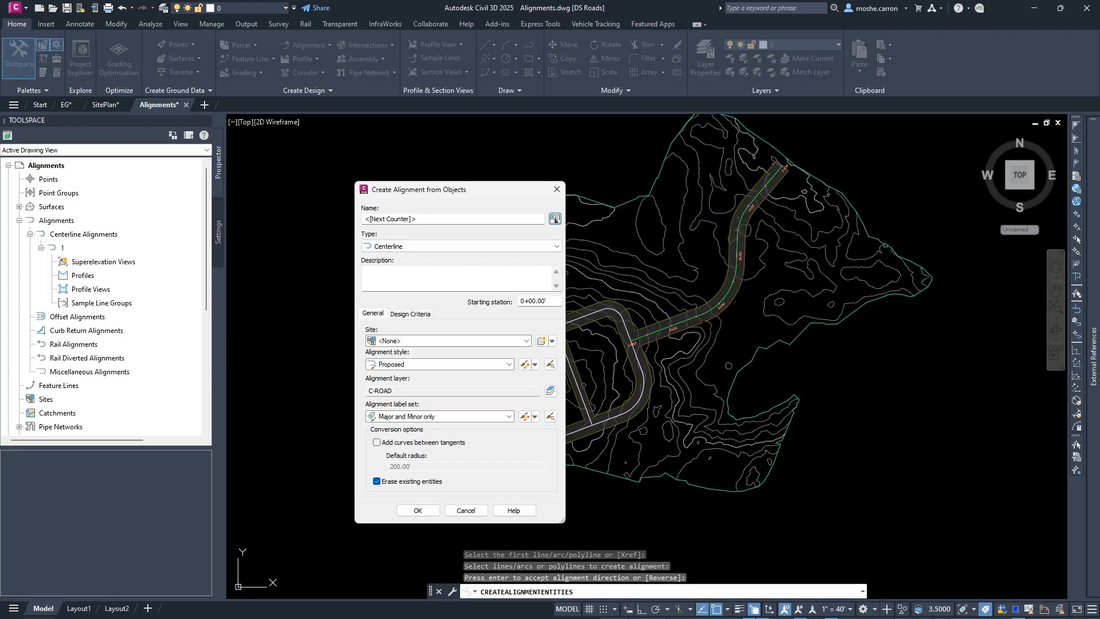
left_click(432, 515)
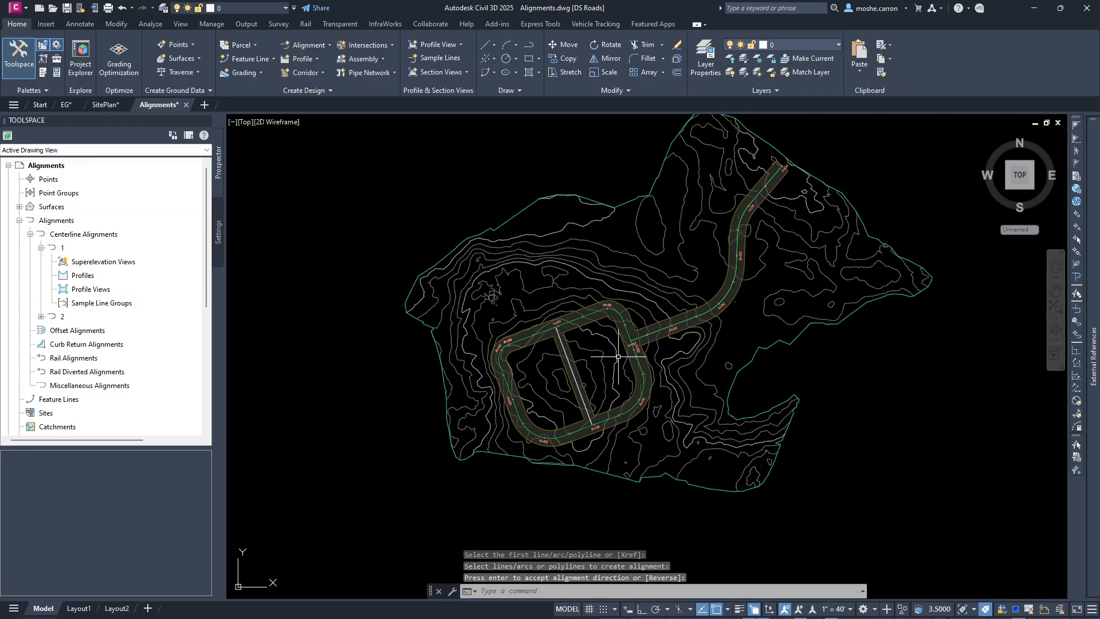
Create a centerline alignment from the straight road line crossing the loop, without curves between tangents, and collapse alignment 1 in the alignments list
key("Return")
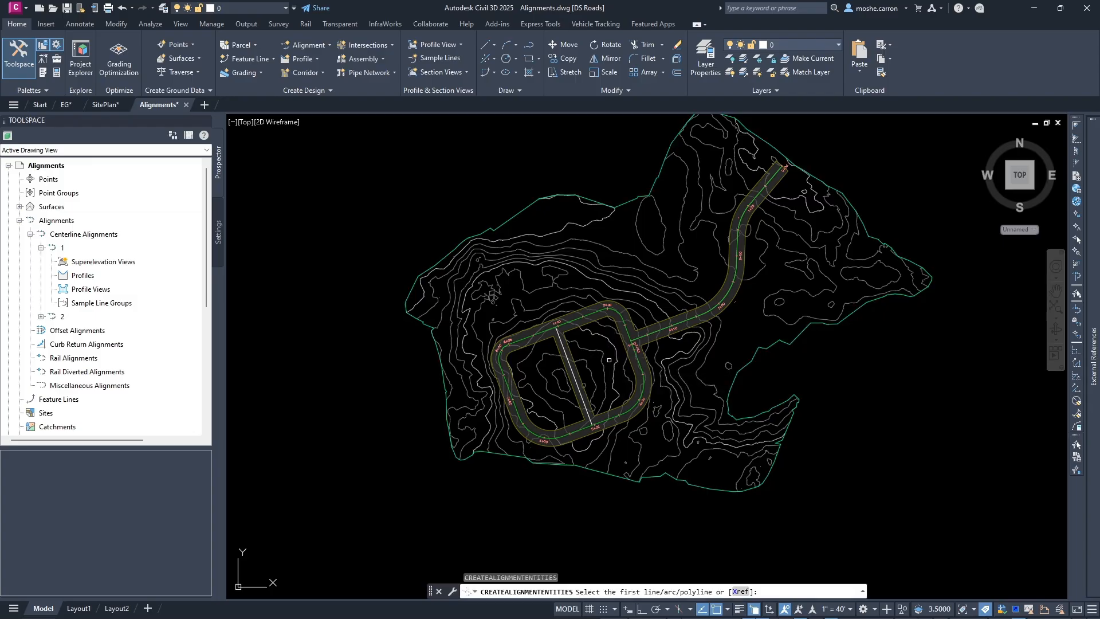
left_click(570, 352)
left_click(617, 406)
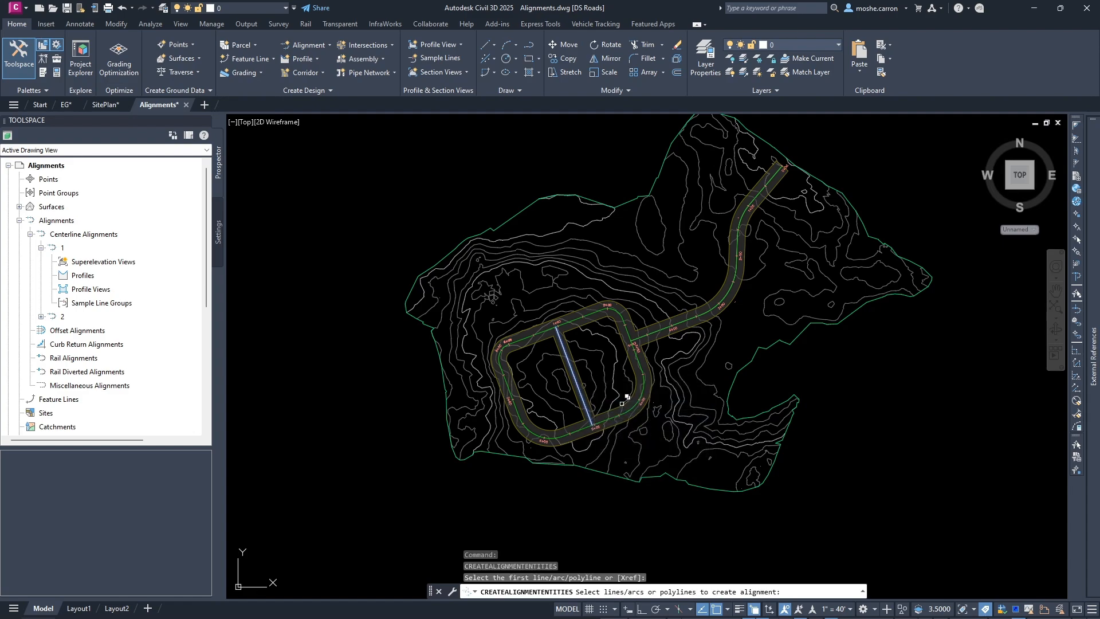
key("Return")
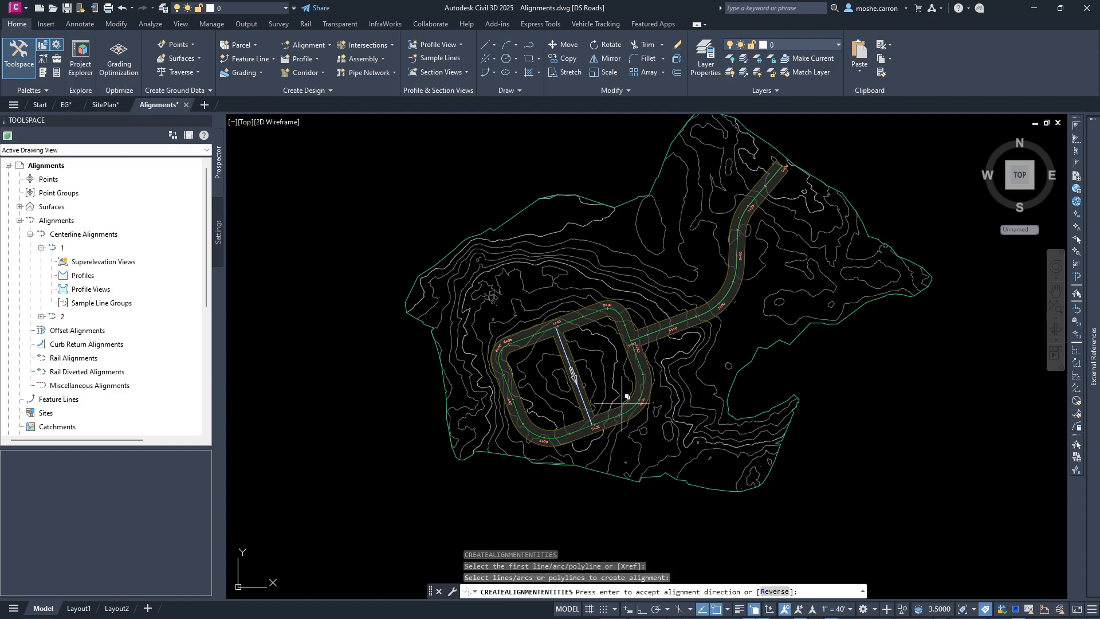
key("Return")
left_click(383, 443)
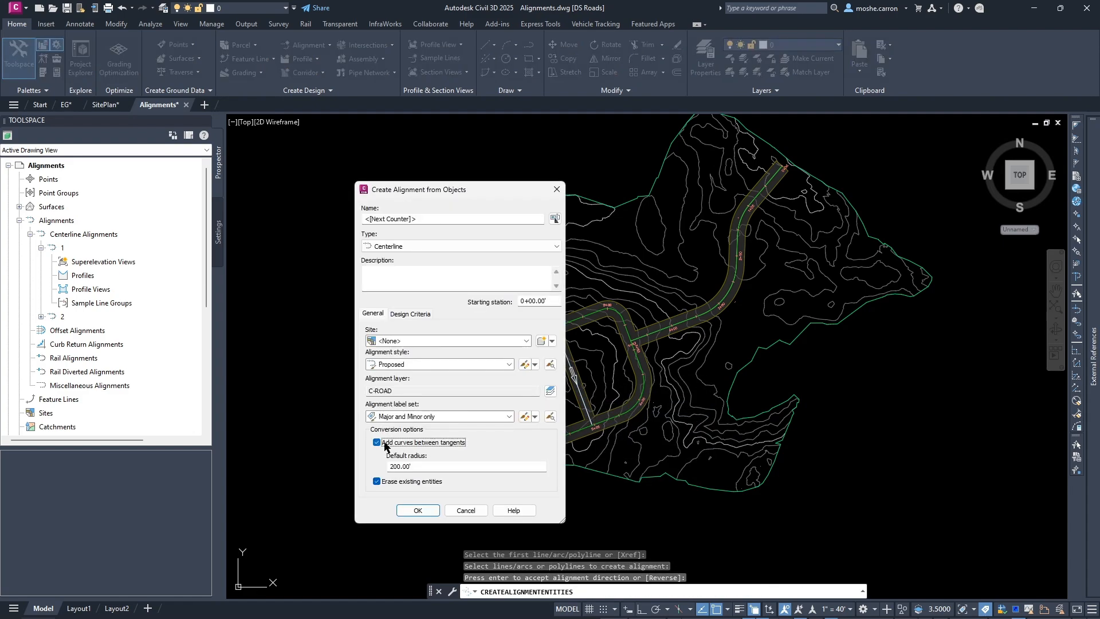
left_click(384, 444)
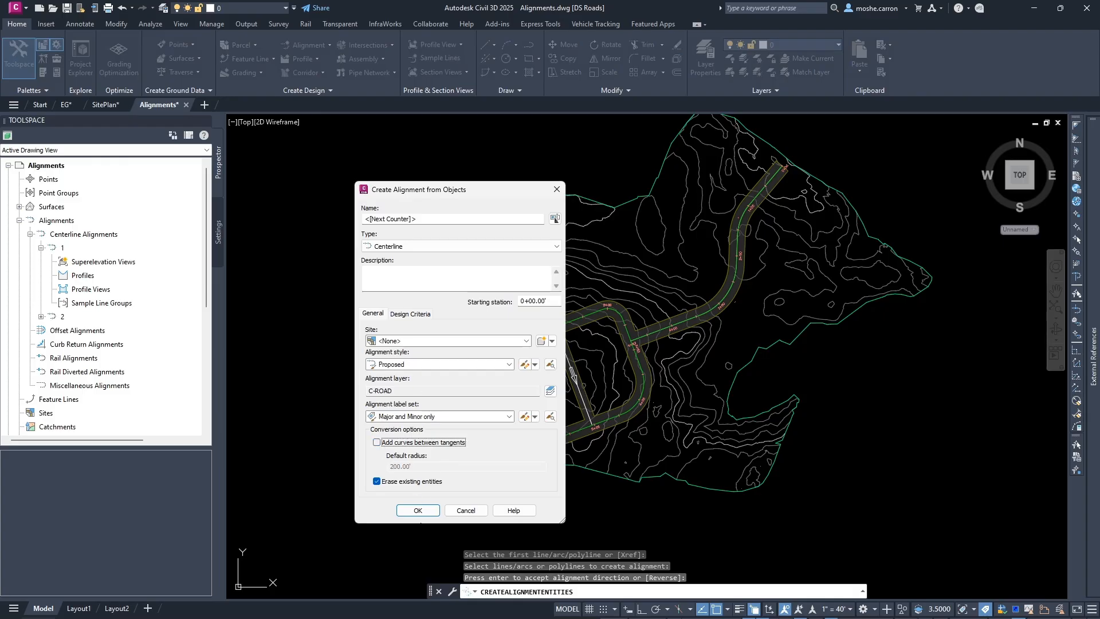
left_click(428, 516)
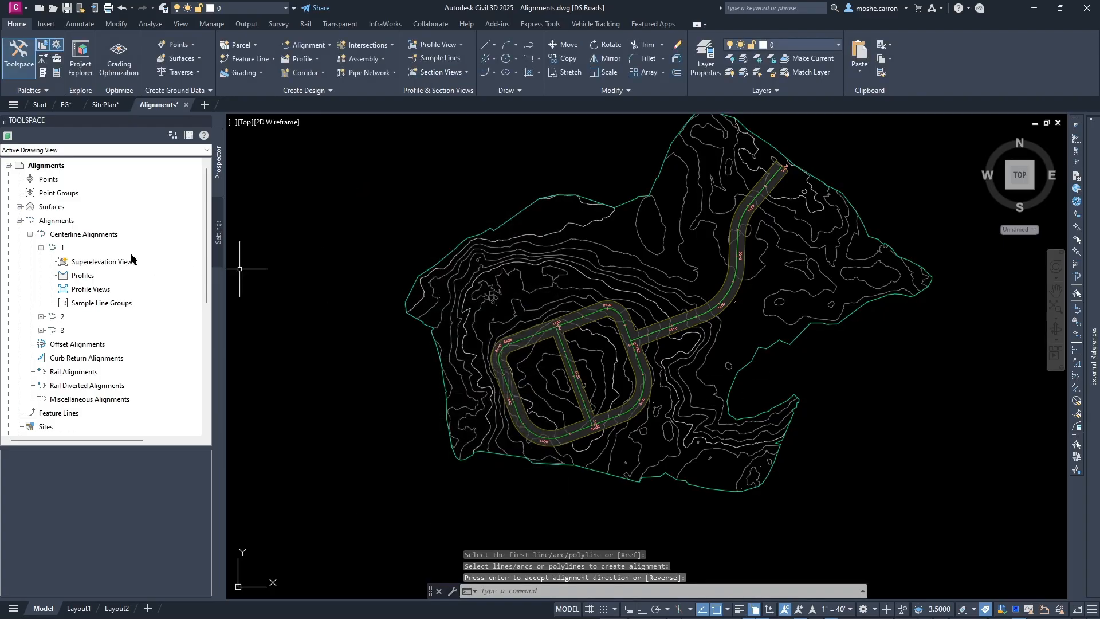
left_click(41, 248)
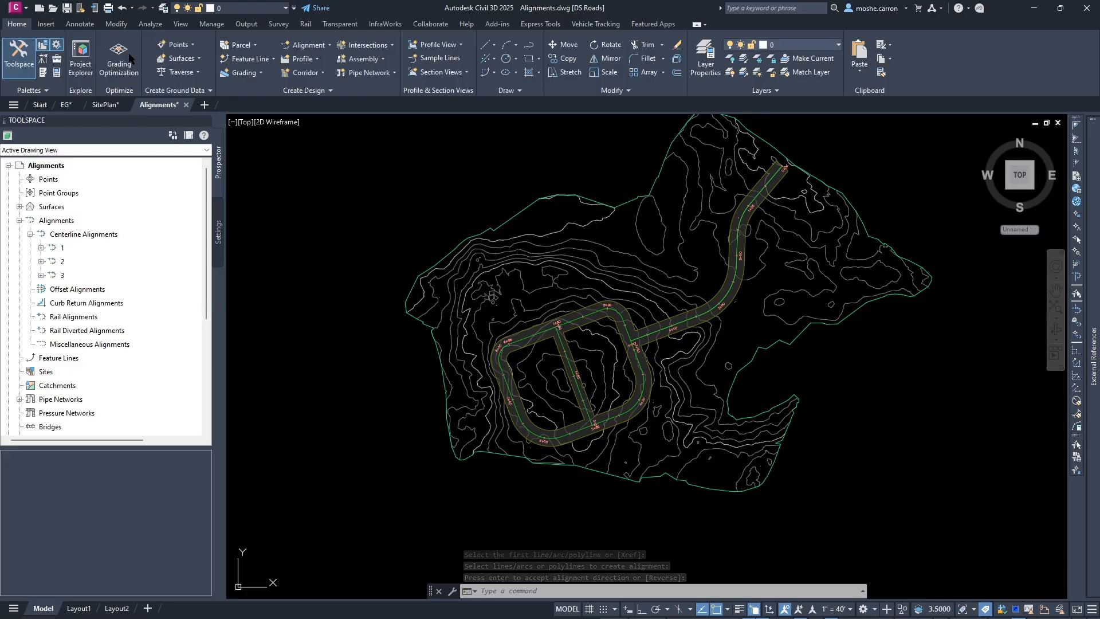
Start adding labels with Alignment as the feature and Single Segment as the label type
left_click(81, 25)
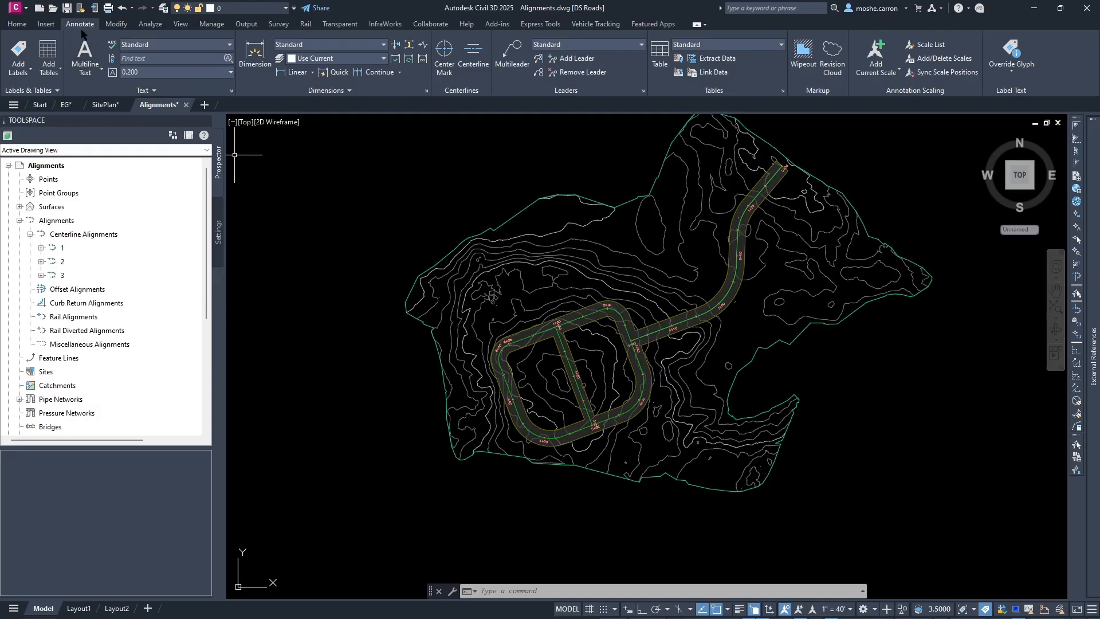
left_click(19, 51)
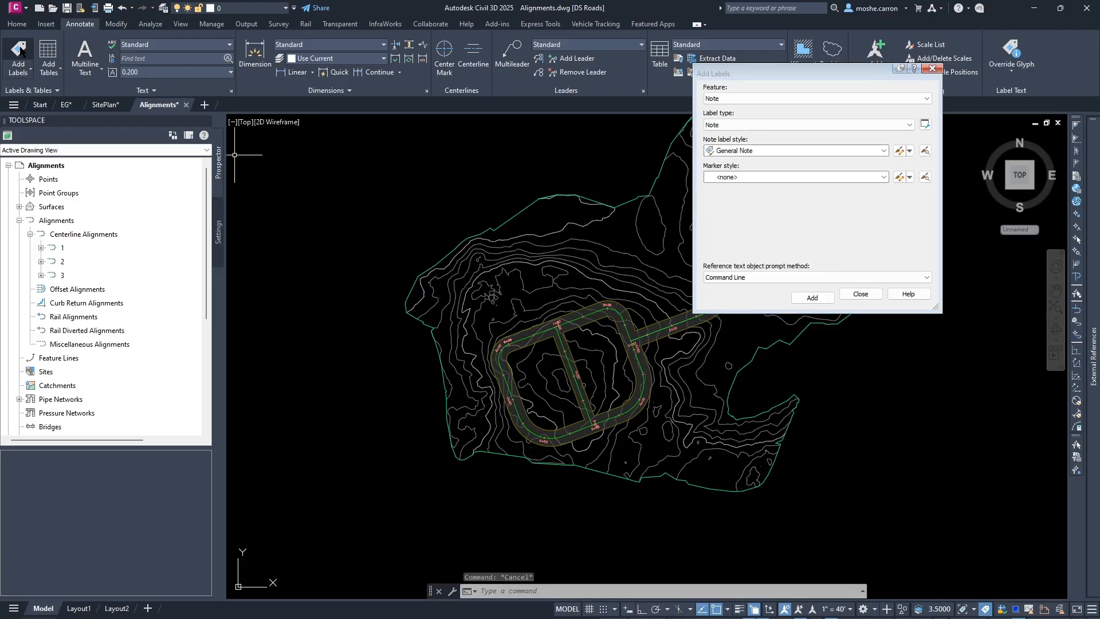
left_click_drag(751, 77, 810, 127)
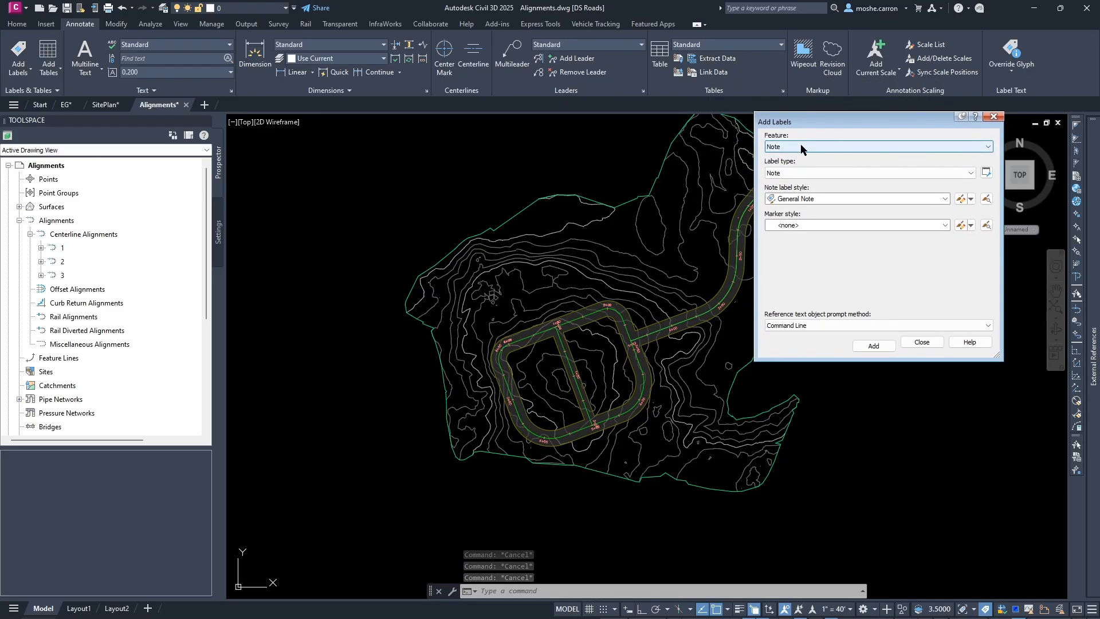
left_click(777, 148)
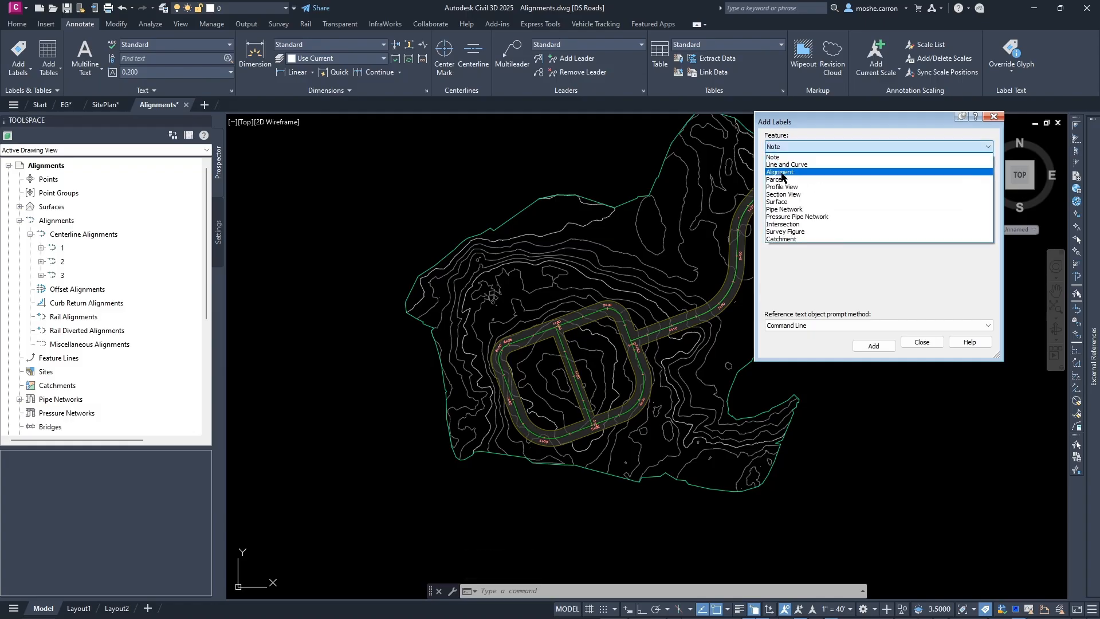
left_click(781, 172)
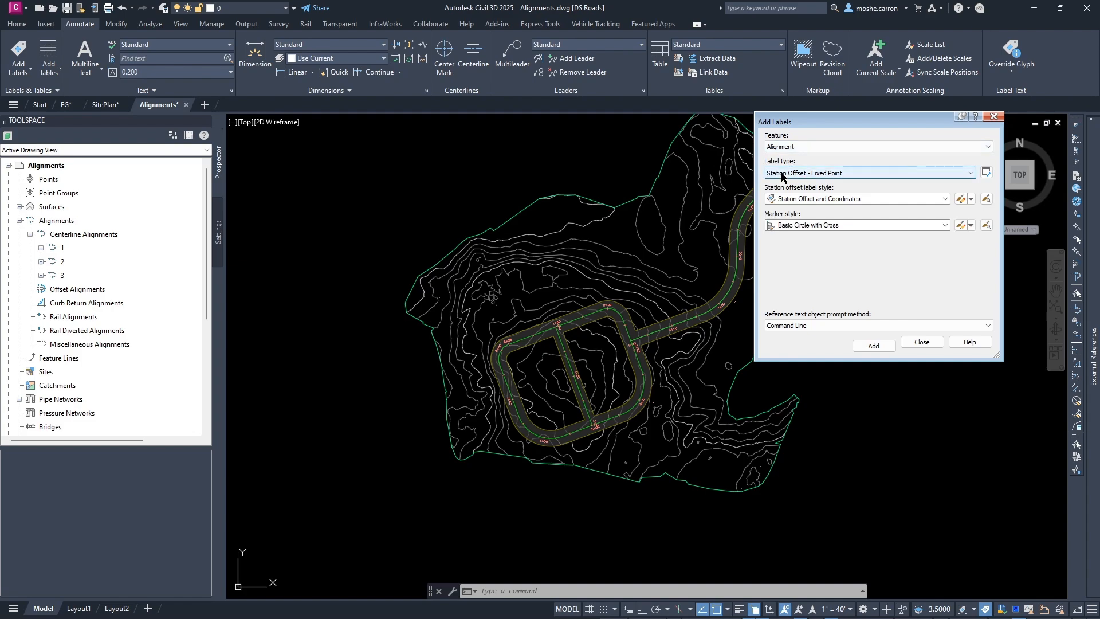
left_click(781, 173)
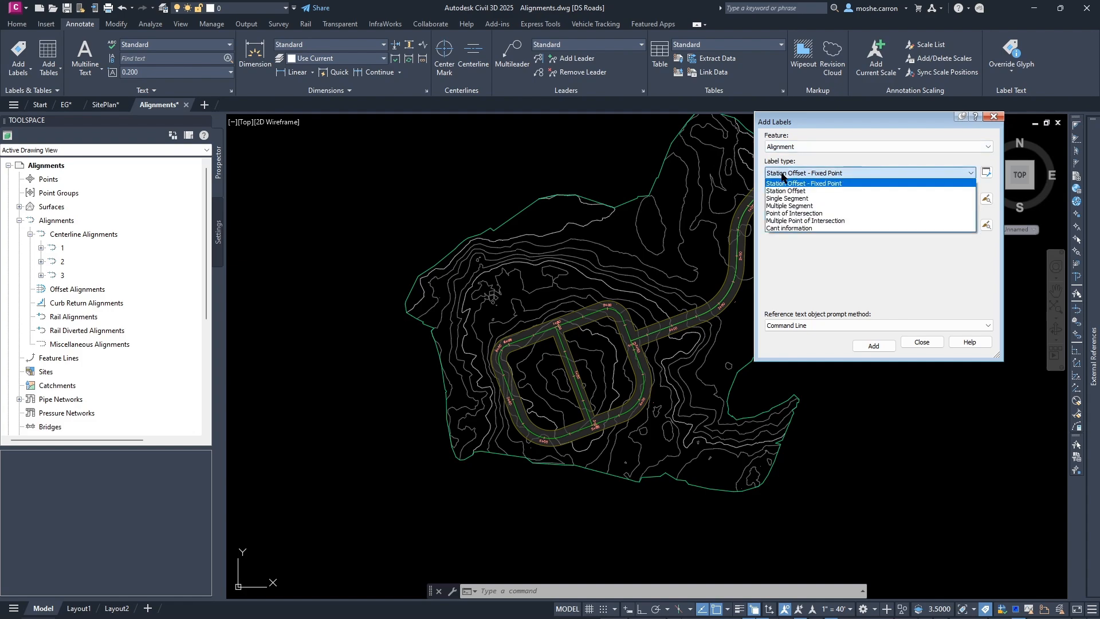
left_click(779, 198)
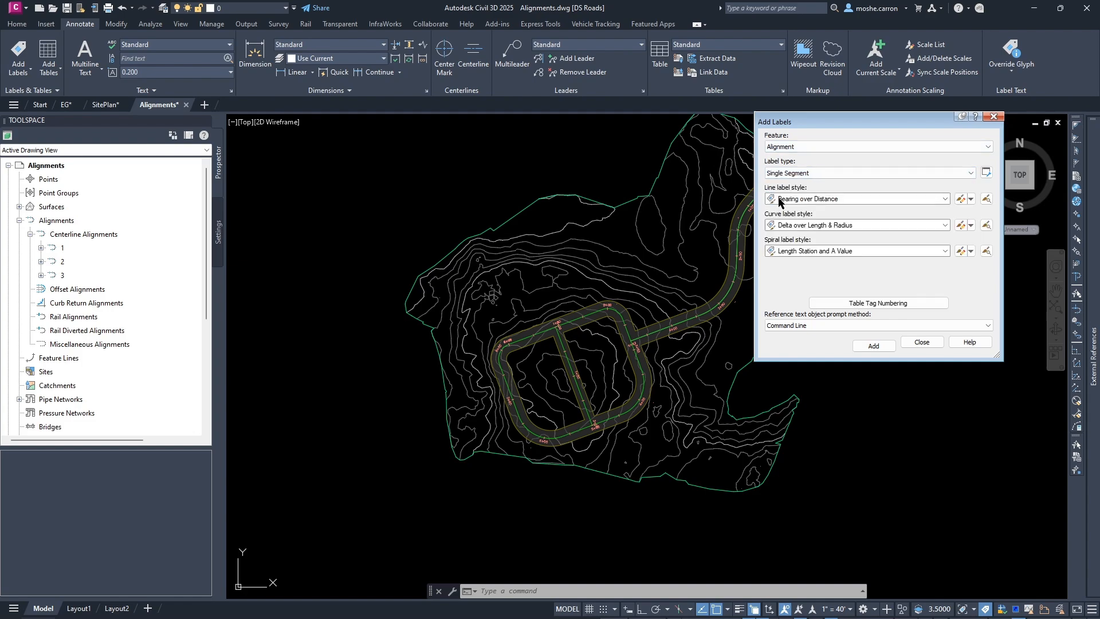
Set the line label style to Alignment Name and preview that style without changing it
key("ctrl")
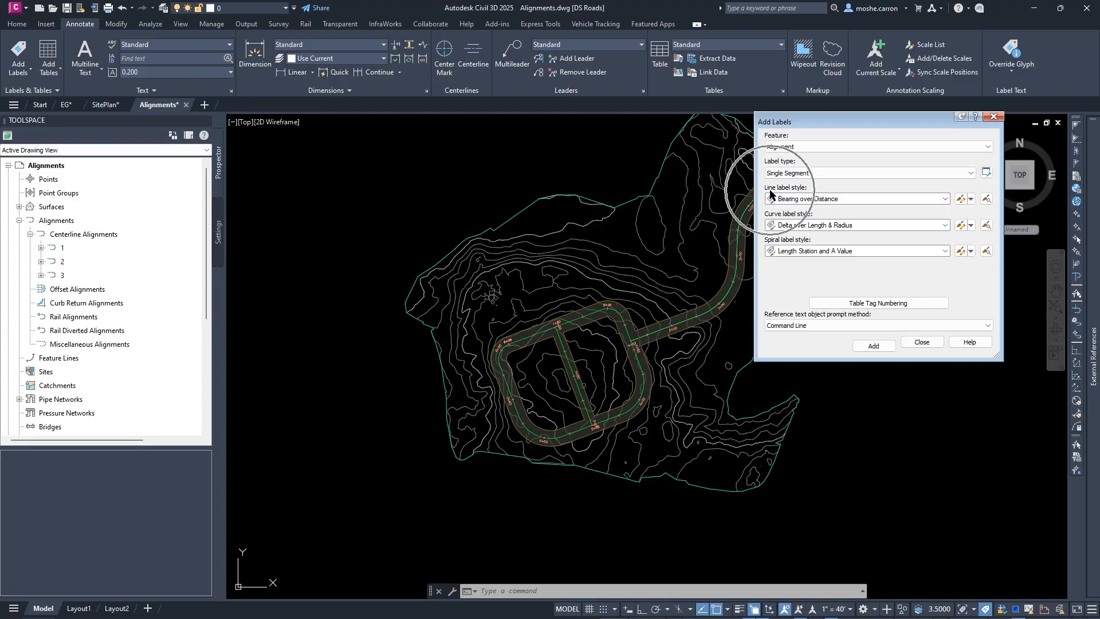
left_click(833, 201)
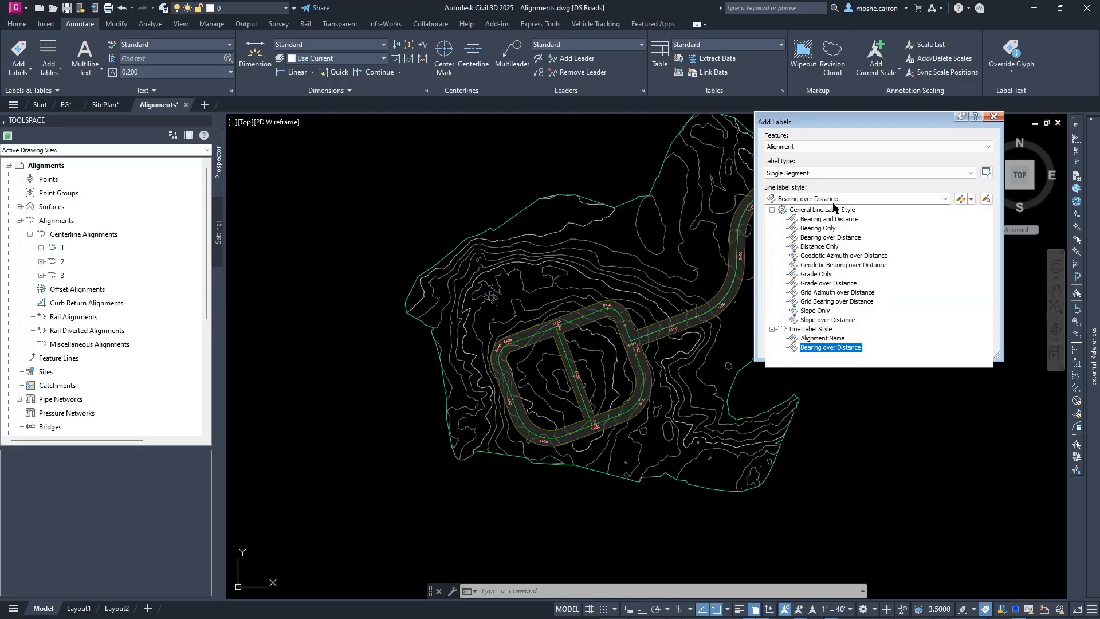
left_click(819, 338)
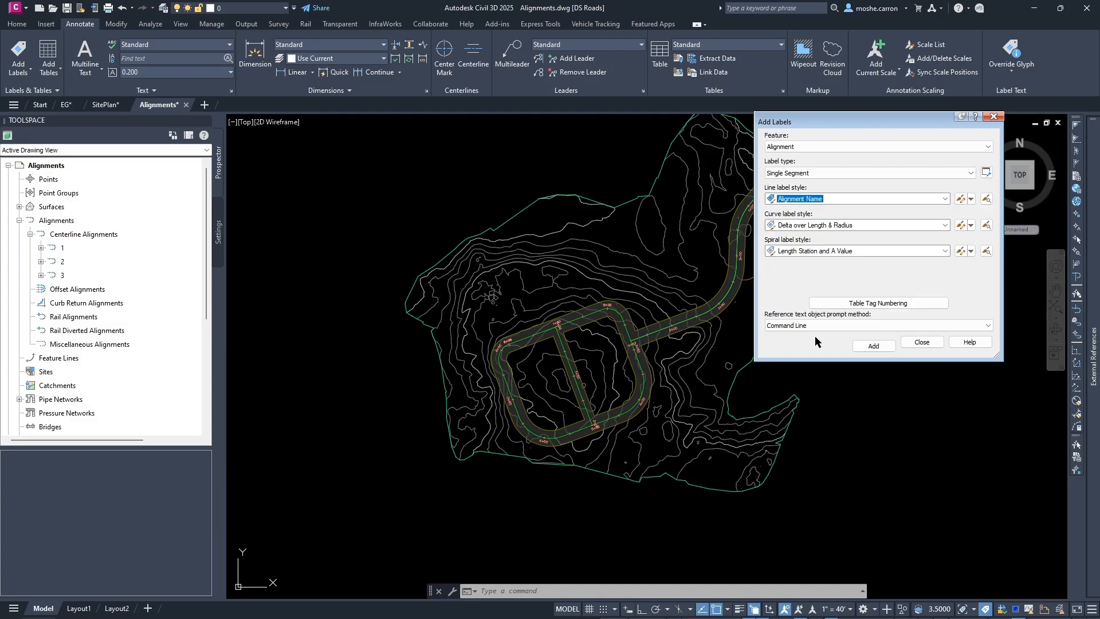
left_click(986, 198)
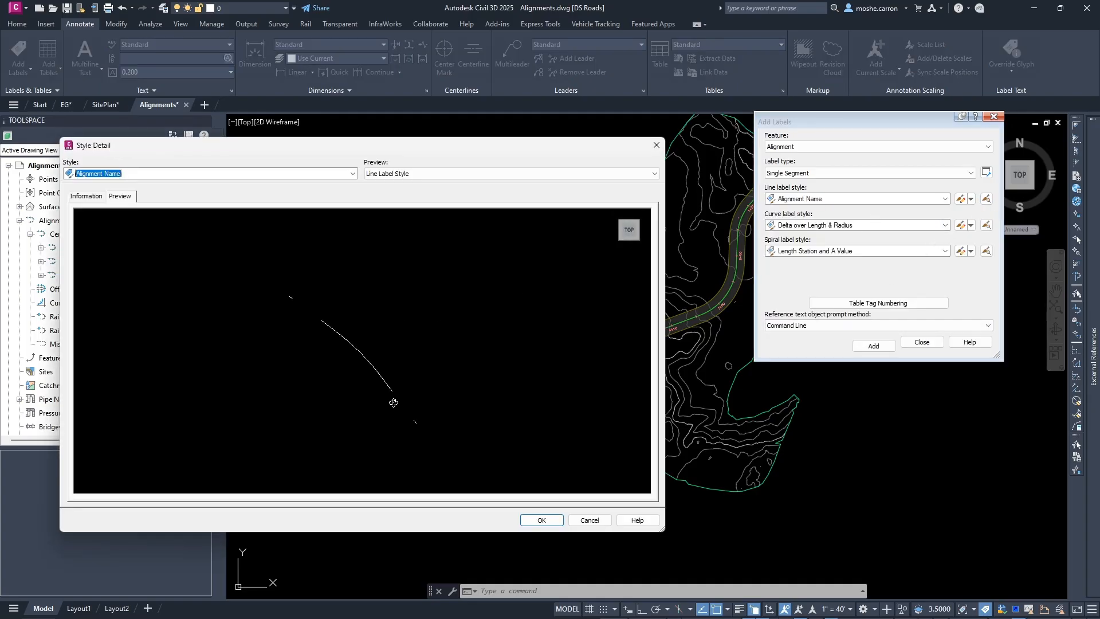
left_click(590, 520)
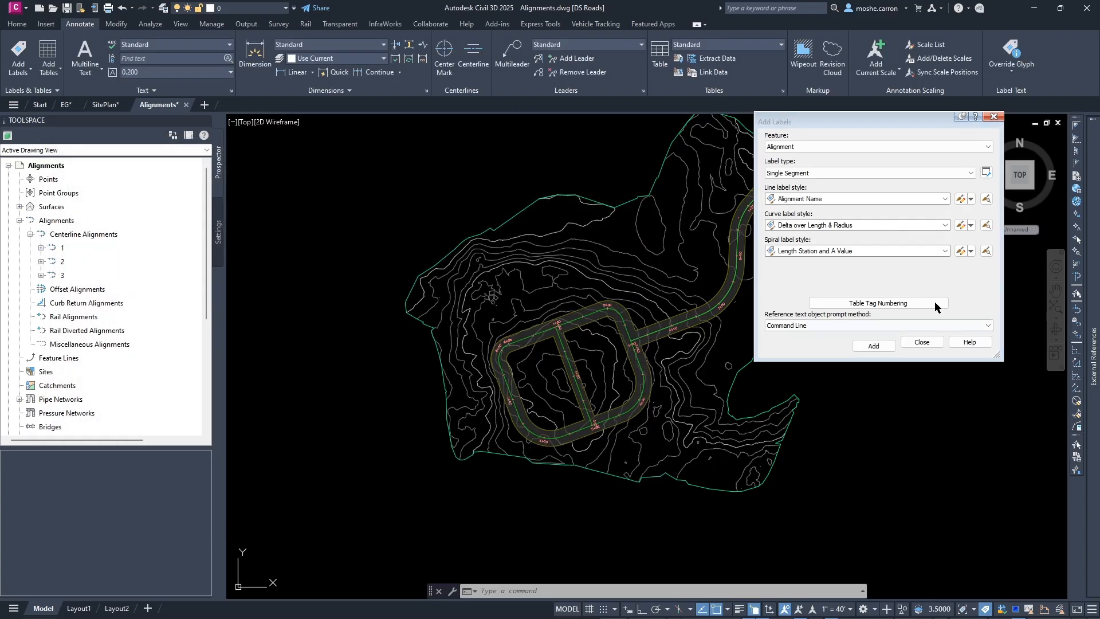
Place alignment name labels on the entrance road and on the loop road beside their junction
left_click(870, 345)
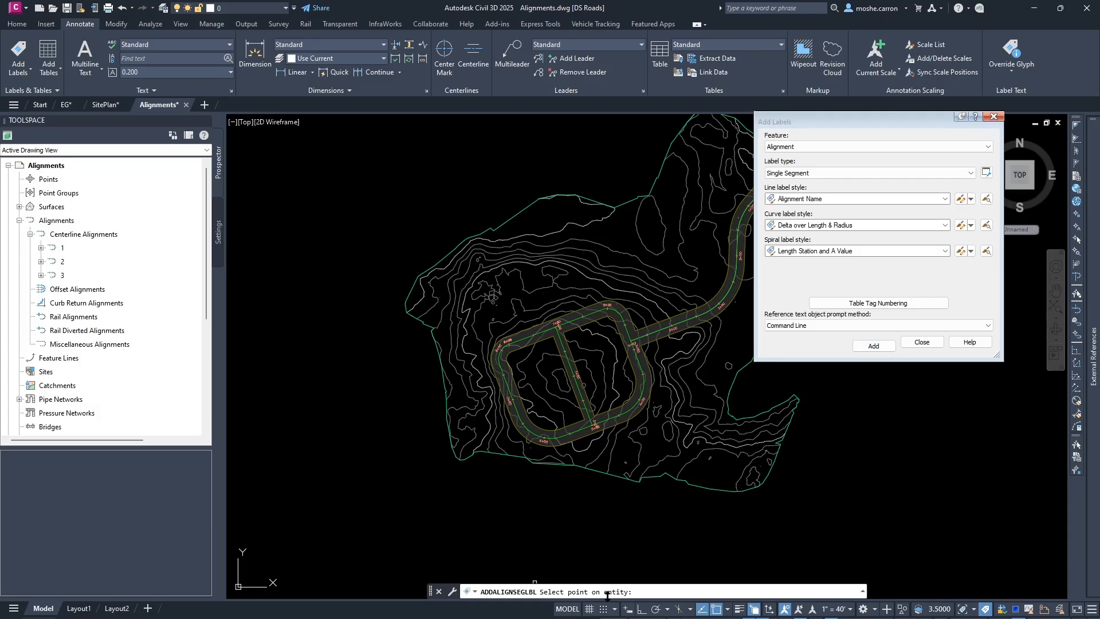
scroll(650, 324, "up", 5)
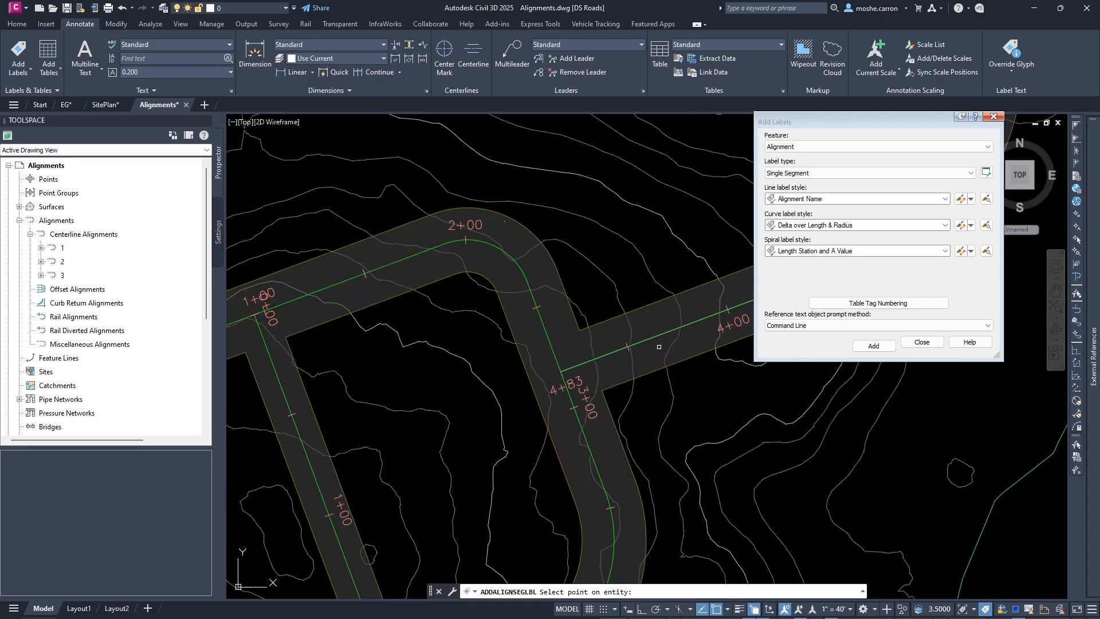
left_click(661, 334)
left_click(698, 374)
scroll(664, 335, "up", 4)
scroll(628, 332, "down", 3)
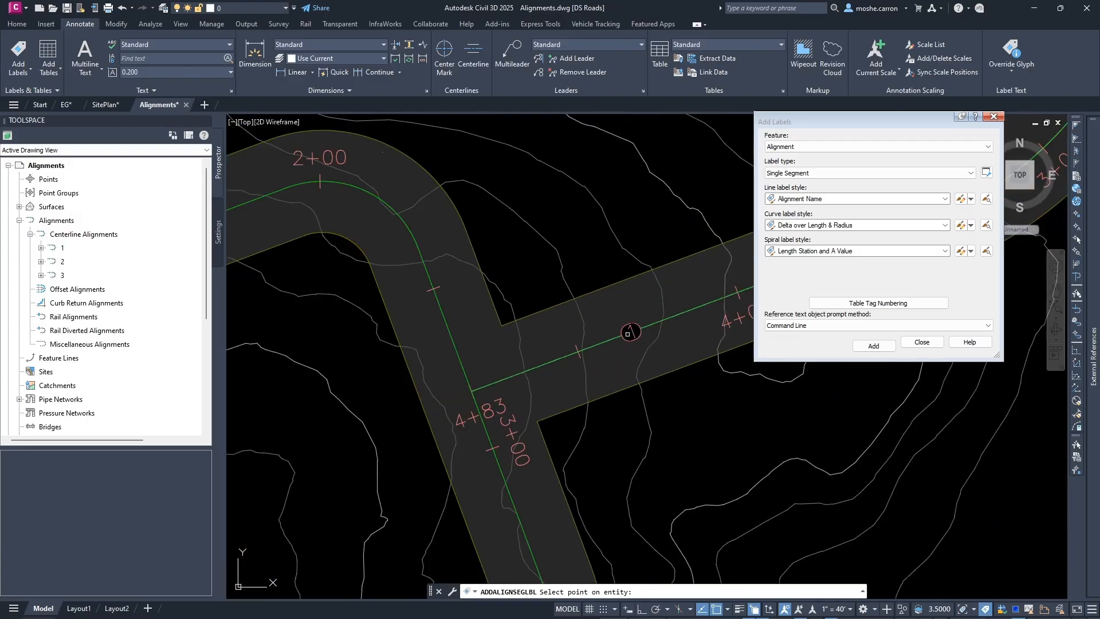
left_click(447, 328)
left_click(498, 367)
scroll(488, 326, "down", 6)
scroll(544, 277, "up", 4)
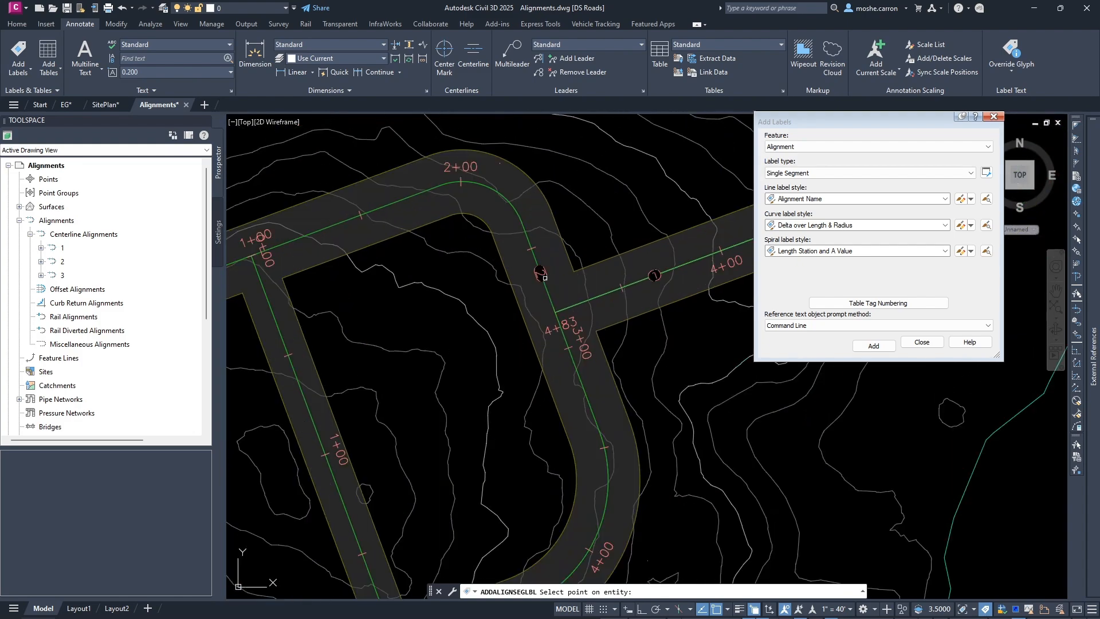
Place alignment name labels on the straight crossing road and the loop road beside their upper junction, and finish labeling
middle_click_drag(359, 321, 519, 352)
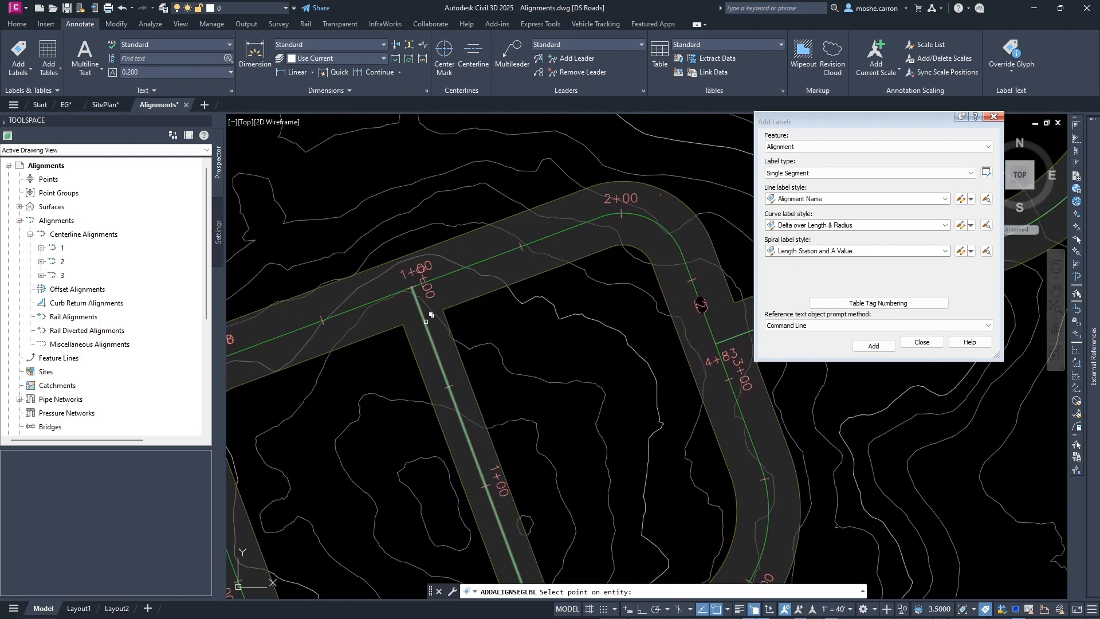
left_click(434, 319)
left_click(467, 360)
scroll(375, 292, "up", 2)
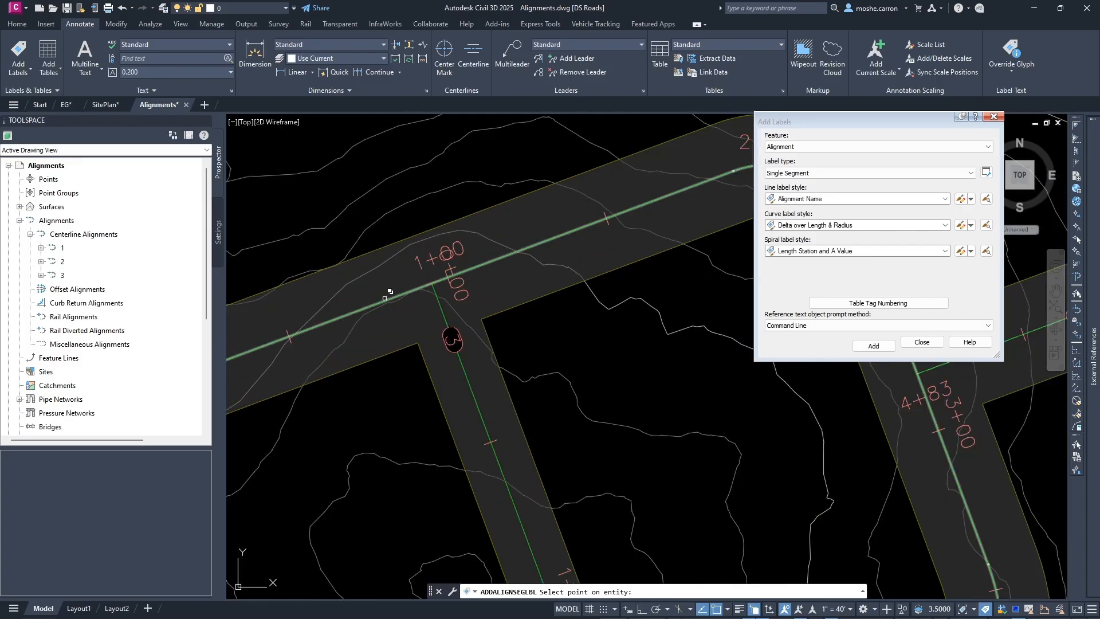
left_click(385, 299)
left_click(421, 342)
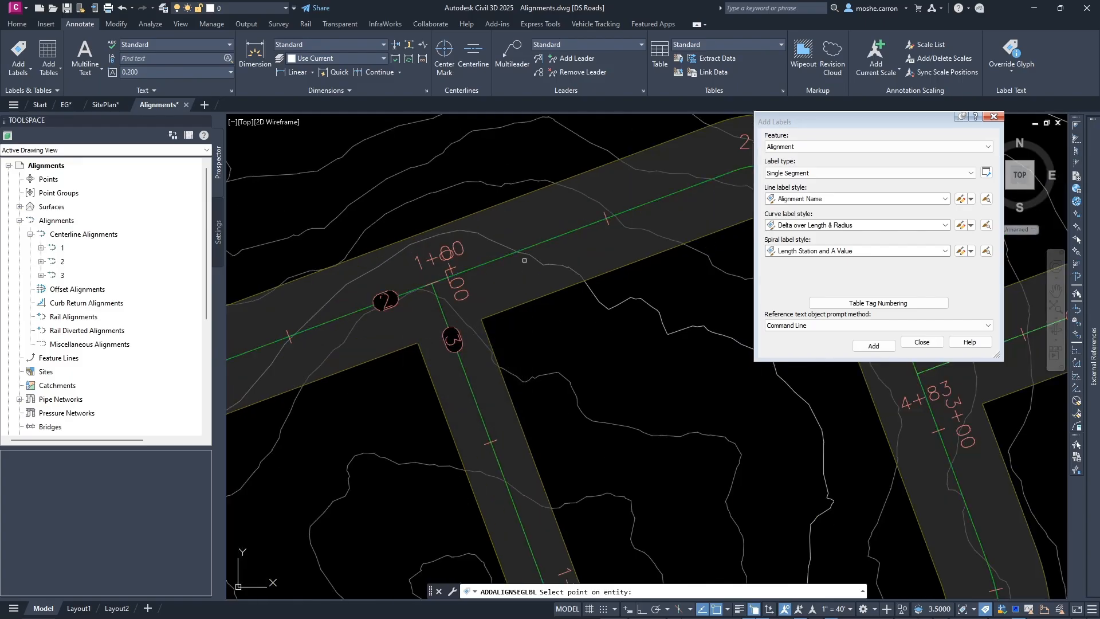
scroll(524, 261, "down", 5)
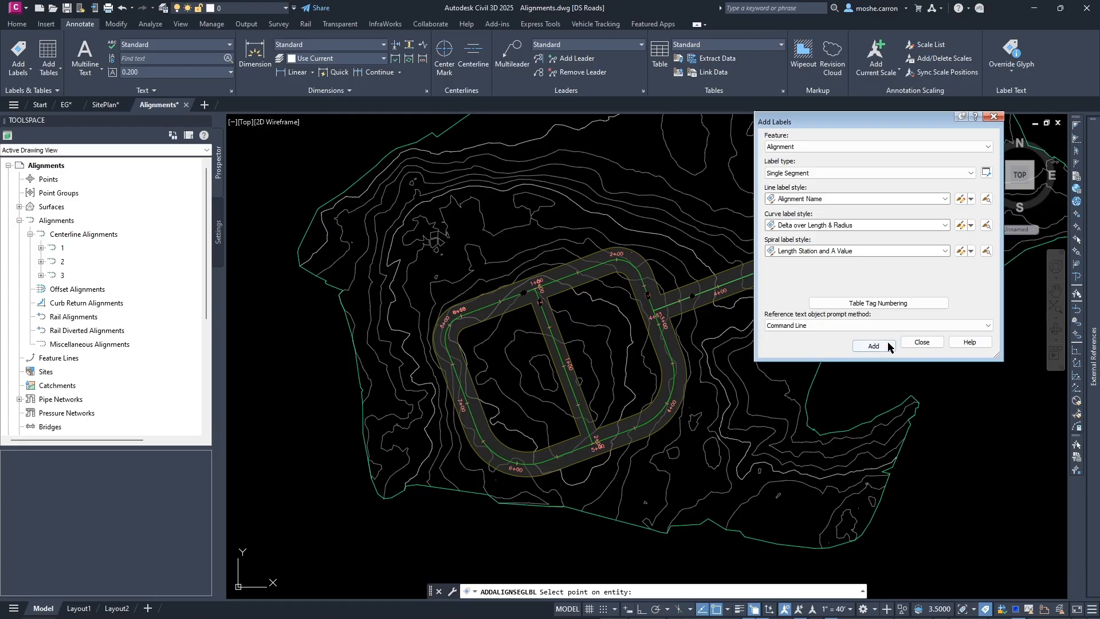
left_click(916, 343)
key("Escape")
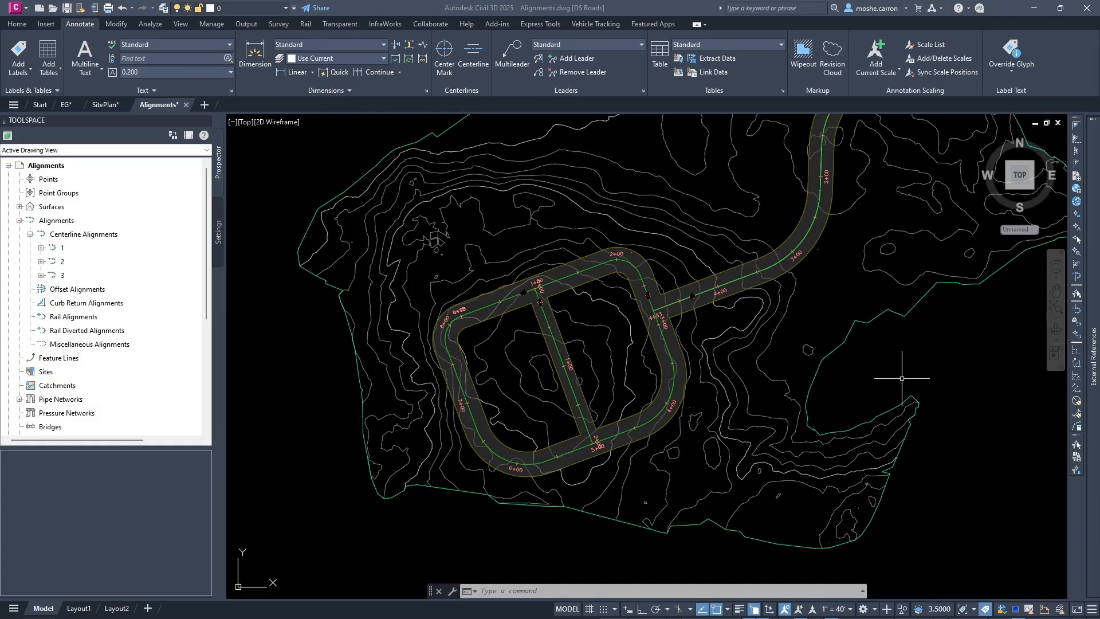
Create a surface profile from the EG surface along alignment 1 over its full station range, and expand alignment 1 in the alignments list
left_click(17, 24)
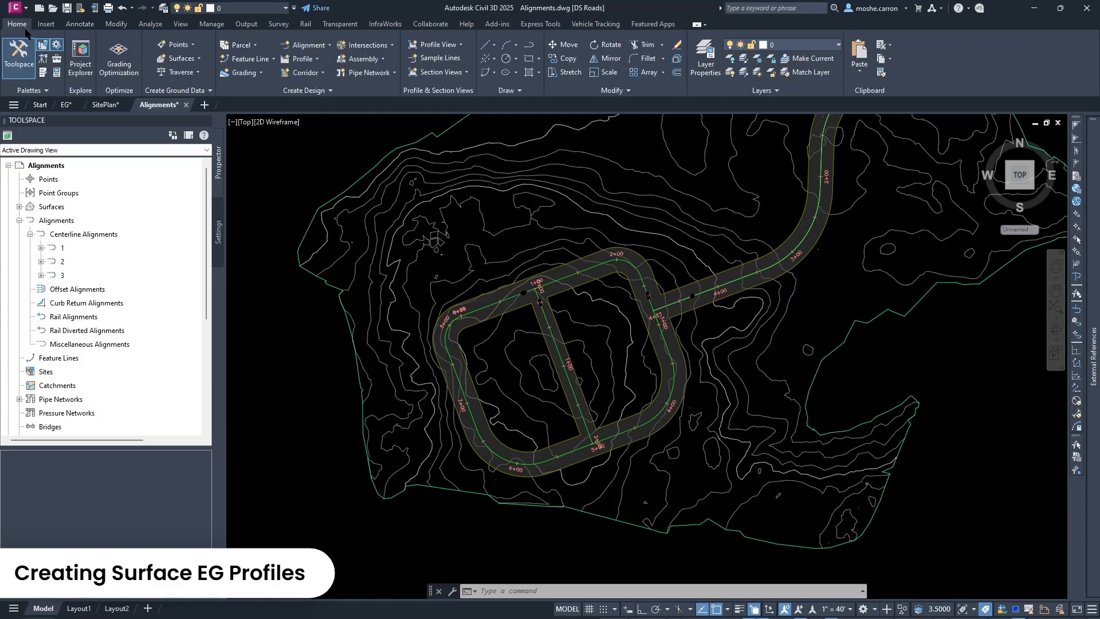
left_click(314, 60)
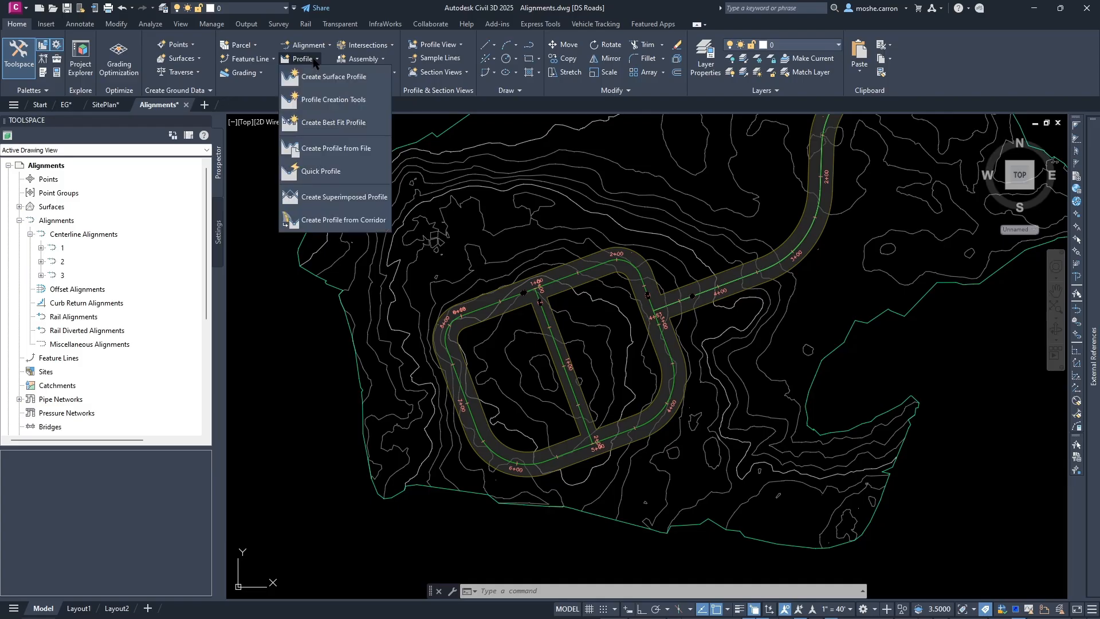
left_click(330, 83)
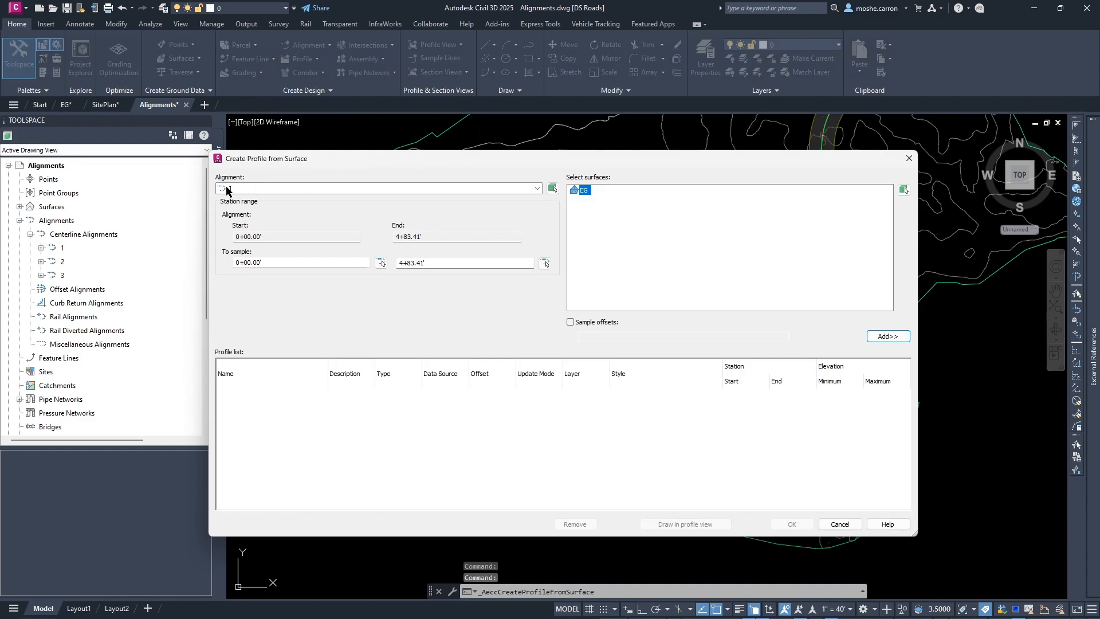
left_click(882, 337)
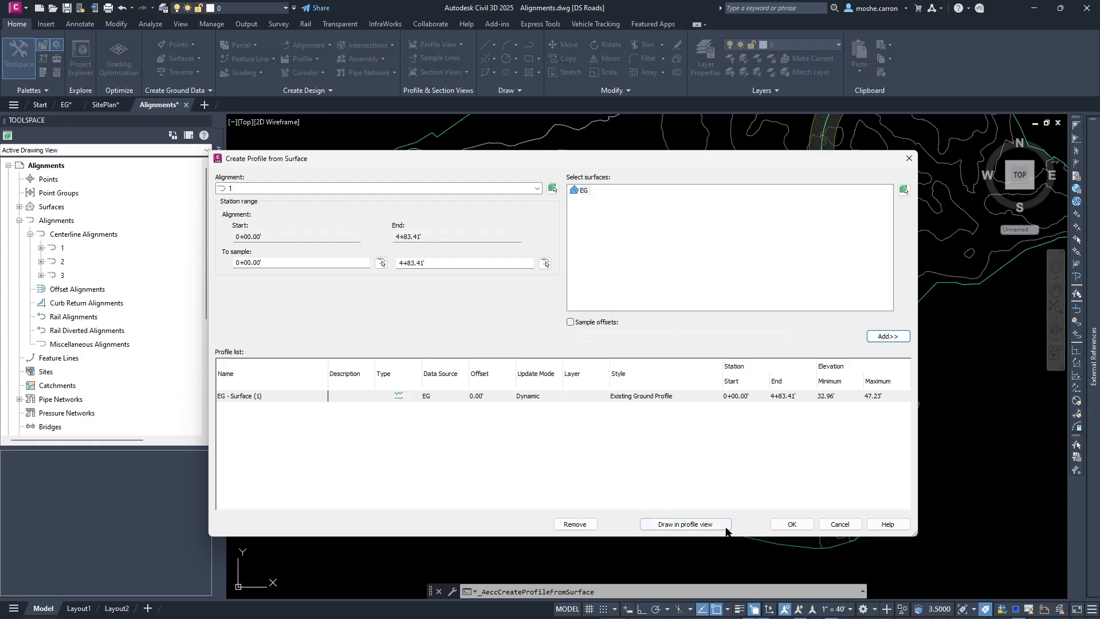
left_click(792, 524)
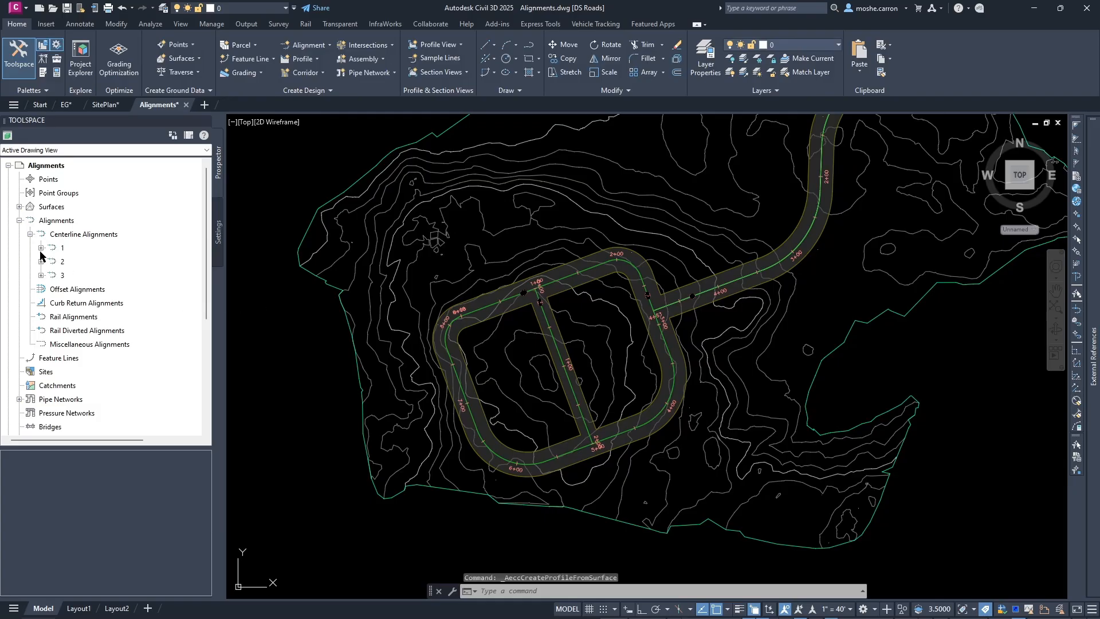
left_click(41, 247)
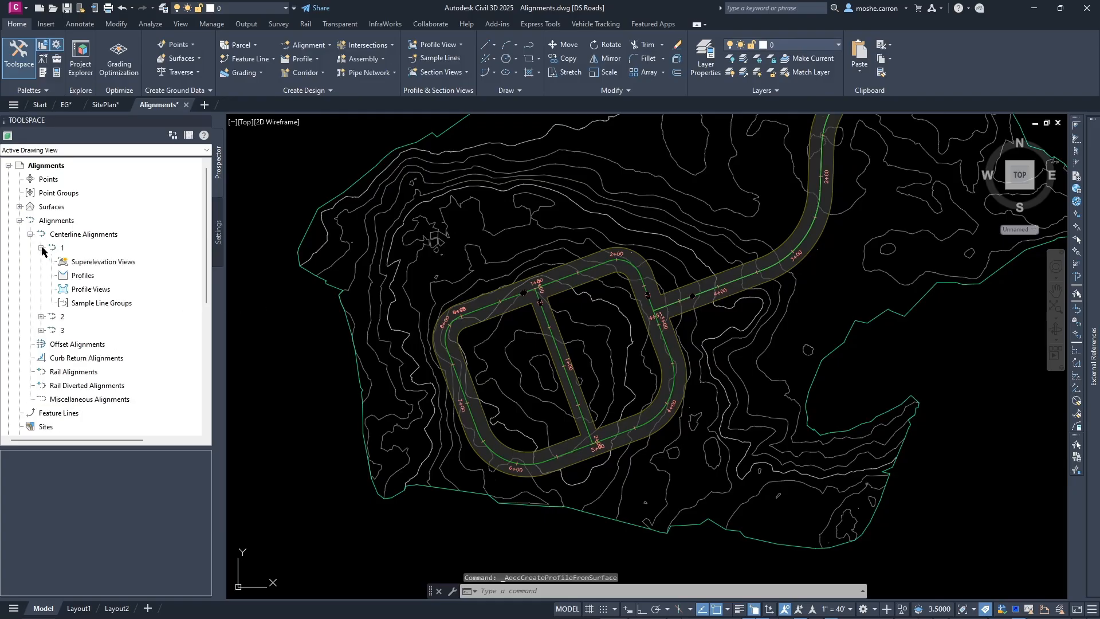
Collapse the Alignment settings and open the command settings of CreateProfileFromSurface among the Profile commands
left_click(218, 233)
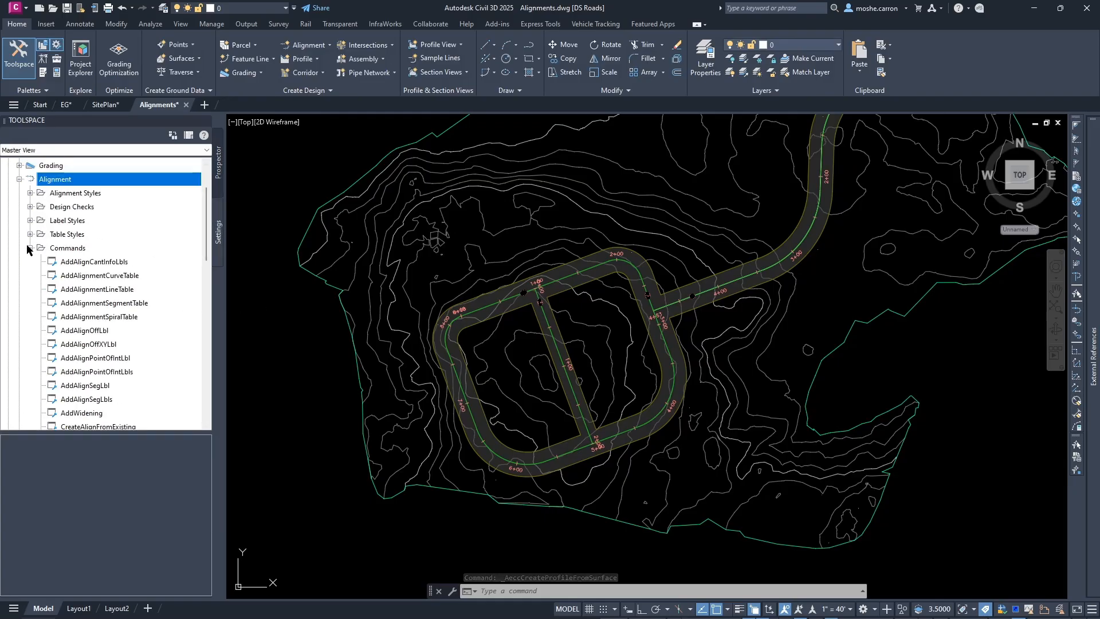
left_click(19, 180)
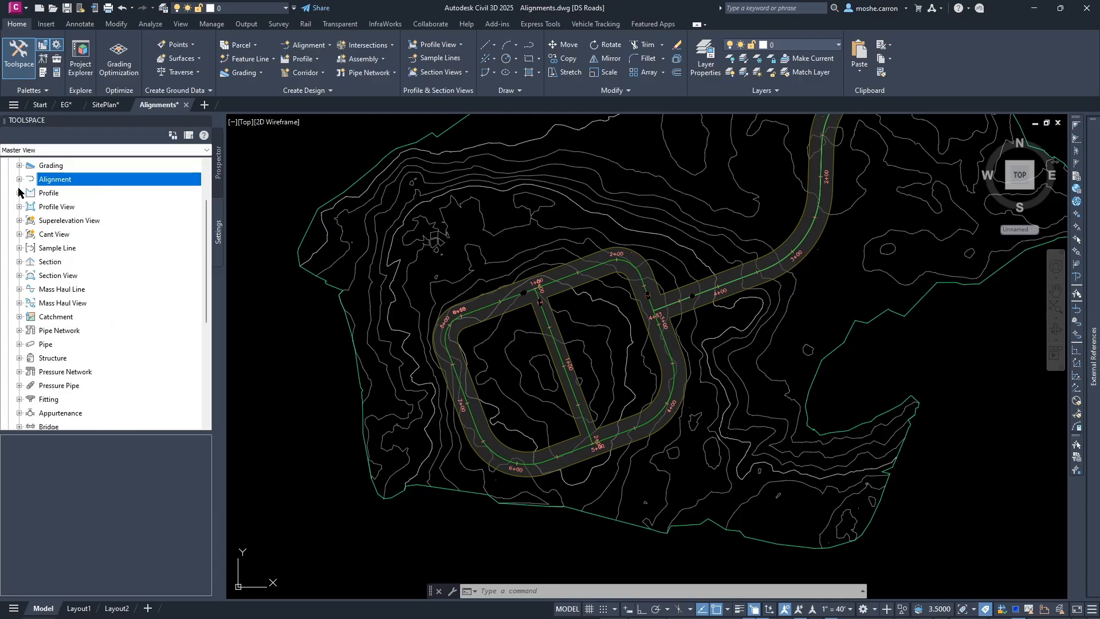
left_click(19, 193)
left_click(30, 248)
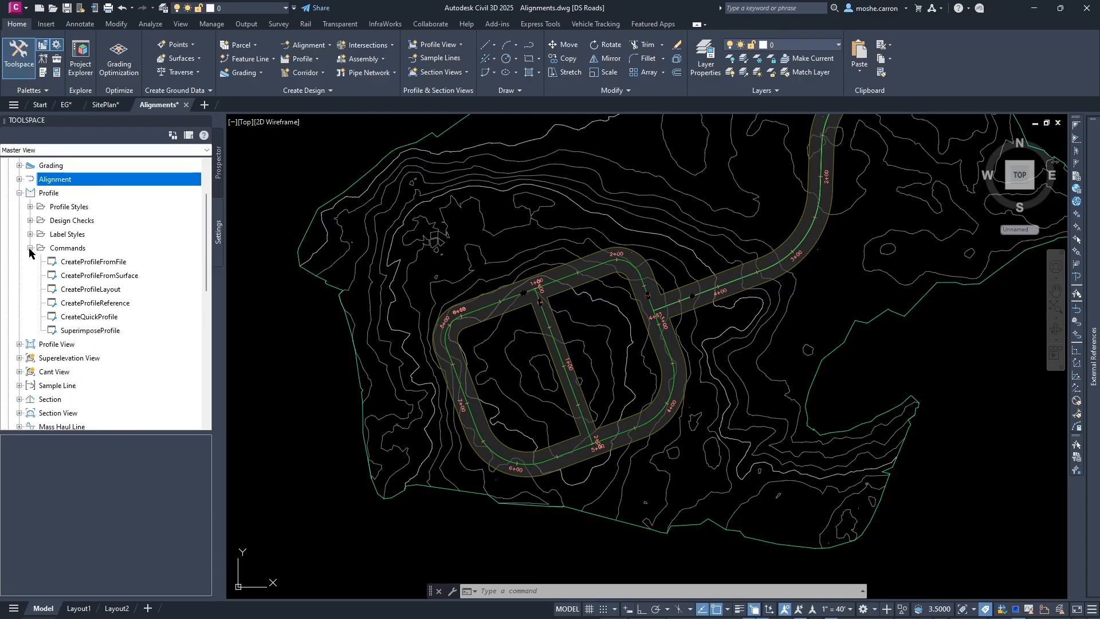
right_click(100, 279)
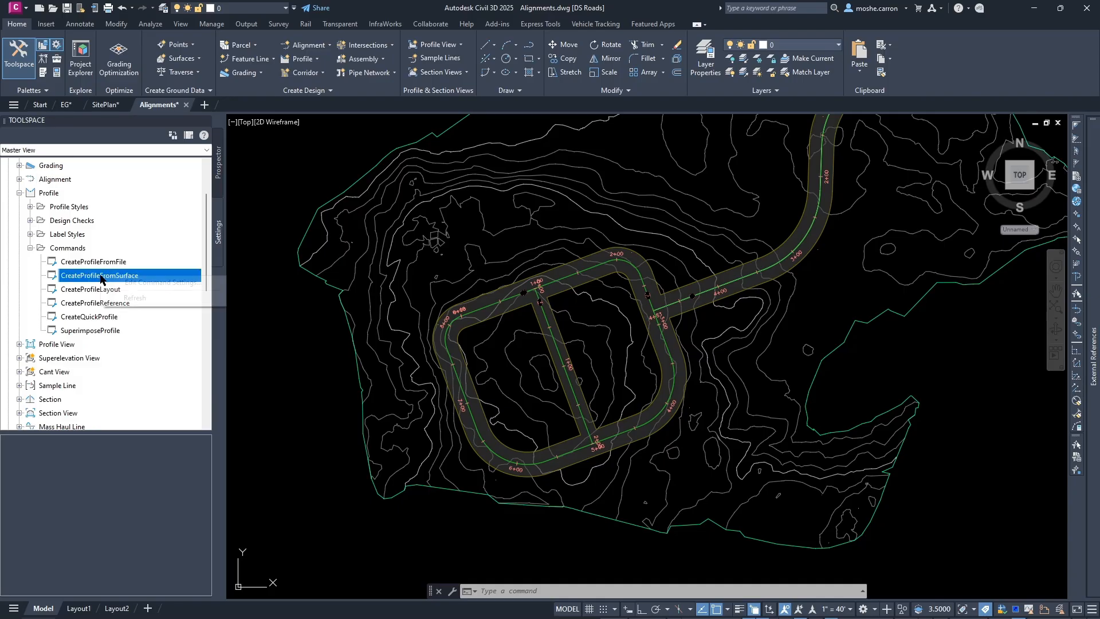
left_click(138, 283)
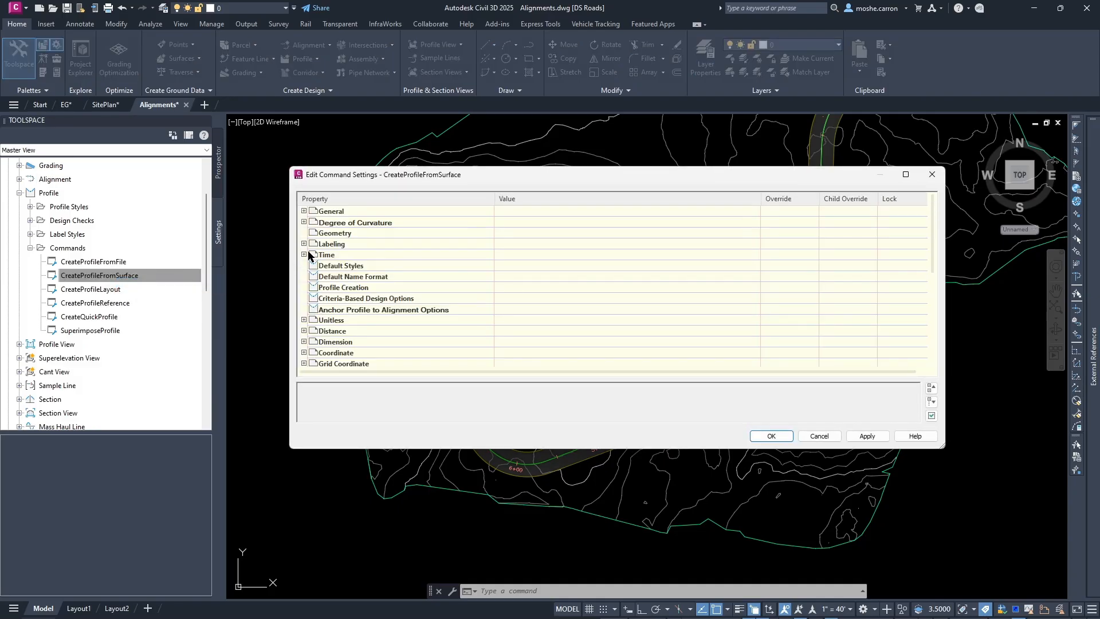
Open the Profile Name Template under Default Name Format and reduce its name to the Sampled Surface Name field only
left_click(304, 266)
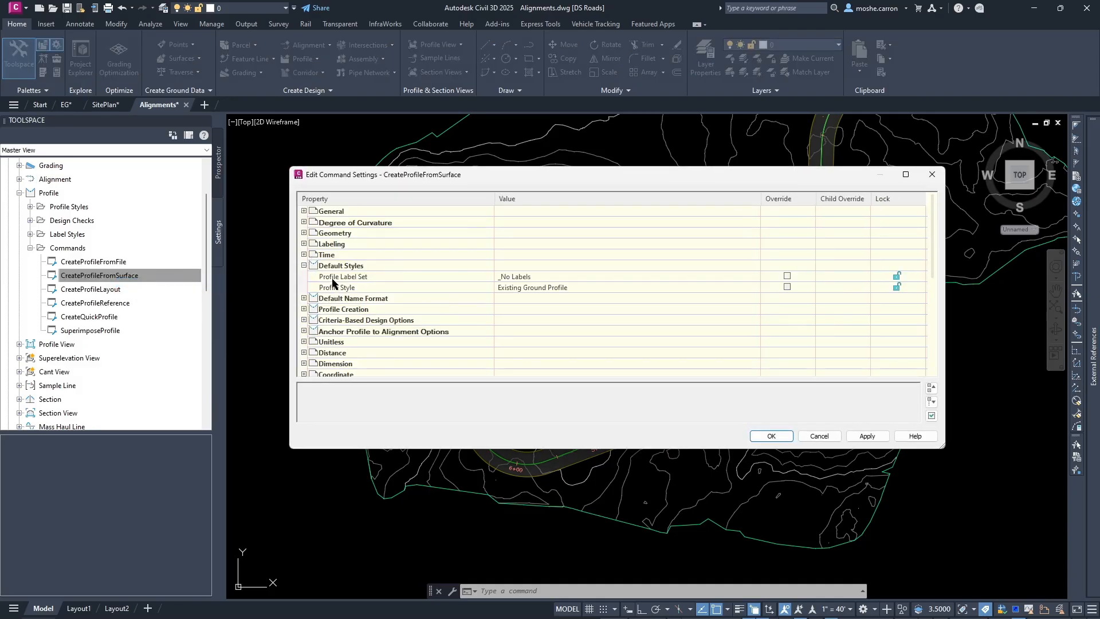
left_click(304, 298)
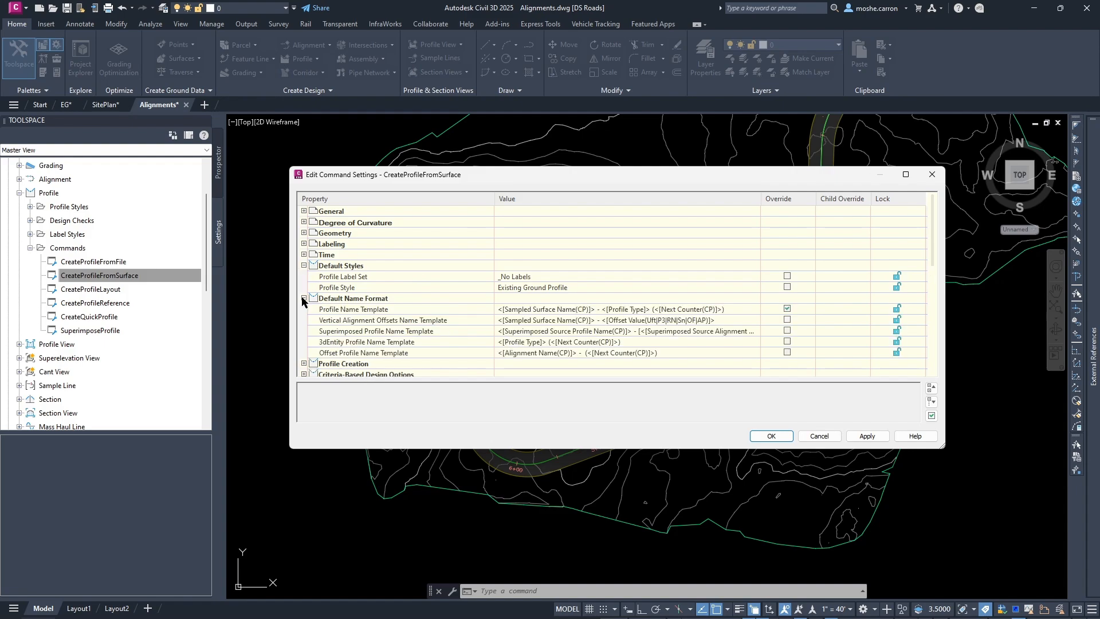
left_click(717, 313)
left_click(756, 310)
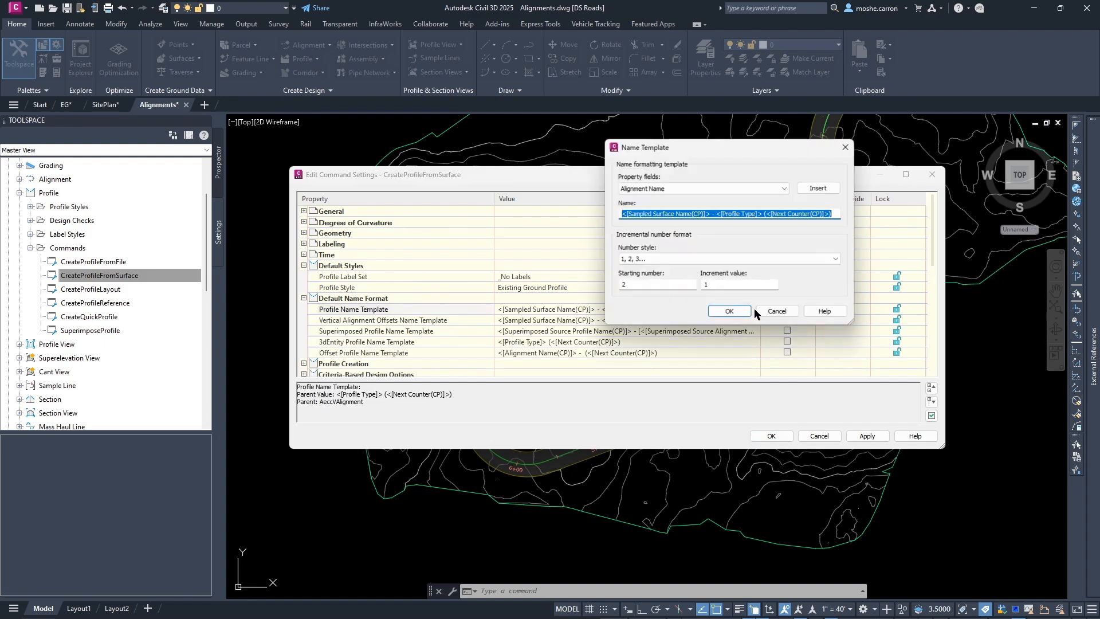
left_click(726, 214)
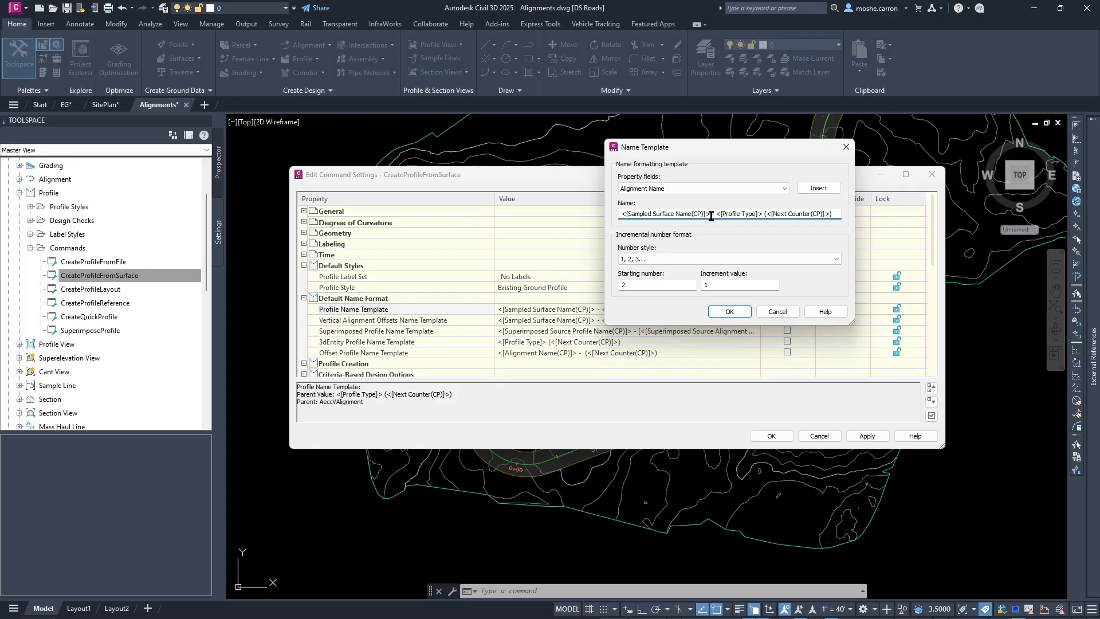
left_click_drag(711, 214, 852, 218)
key("Delete")
Insert the Alignment Name field and a hyphen before Sampled Surface Name, and accept the template and the command settings
left_click(818, 188)
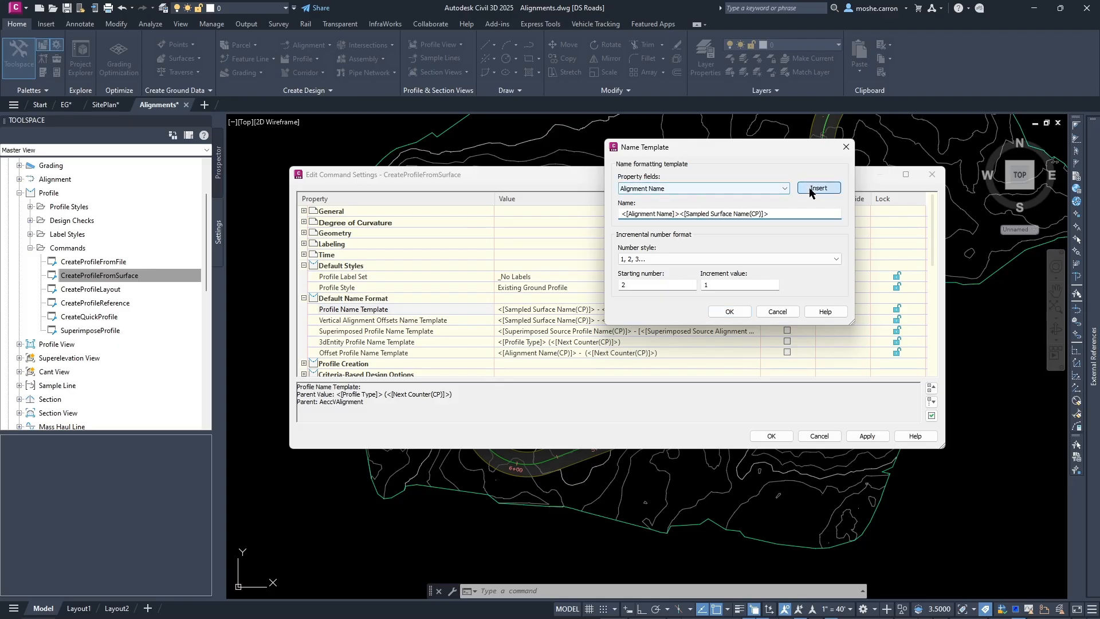
left_click(679, 215)
type("-")
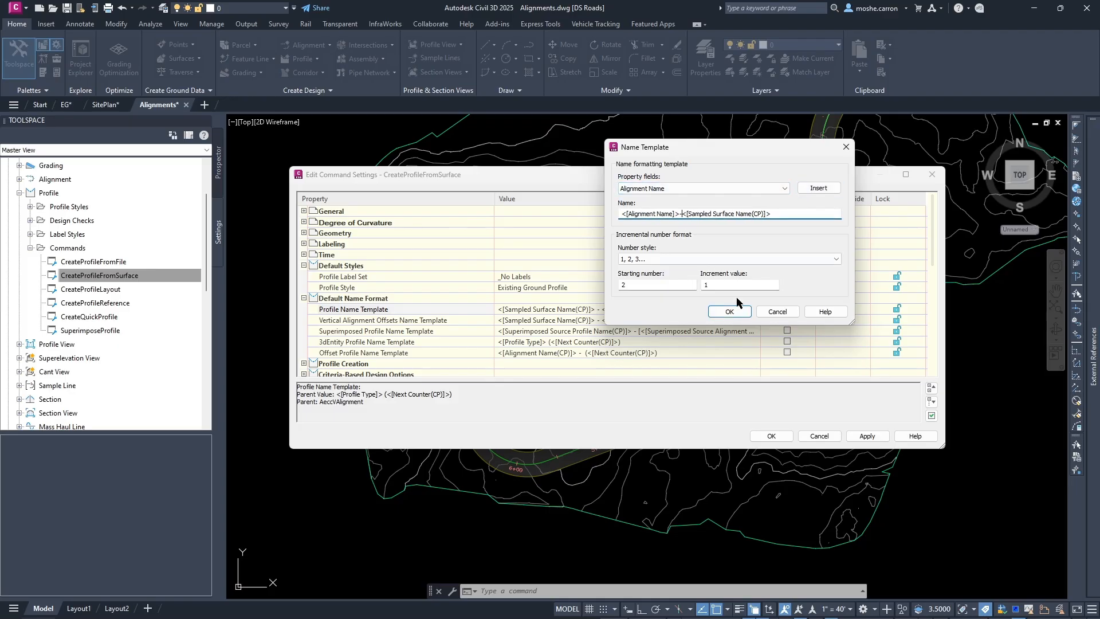
double_click(655, 285)
left_click(729, 312)
left_click(771, 436)
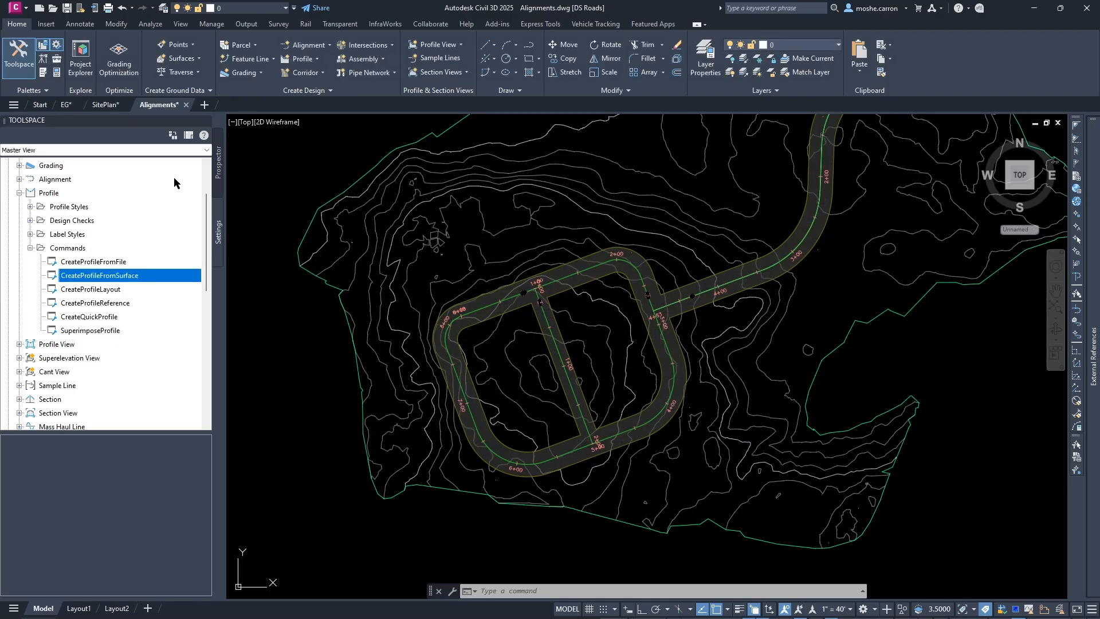
Create a surface profile from EG along alignment 1 over its full station range and proceed to drawing it in a profile view
left_click(219, 164)
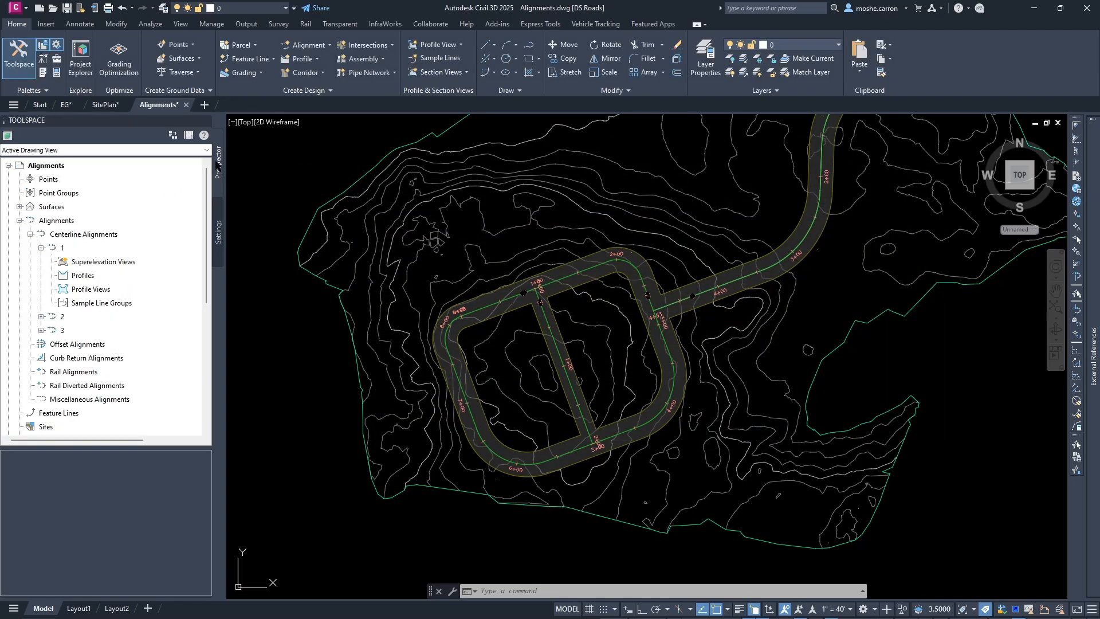
left_click(295, 59)
left_click(318, 75)
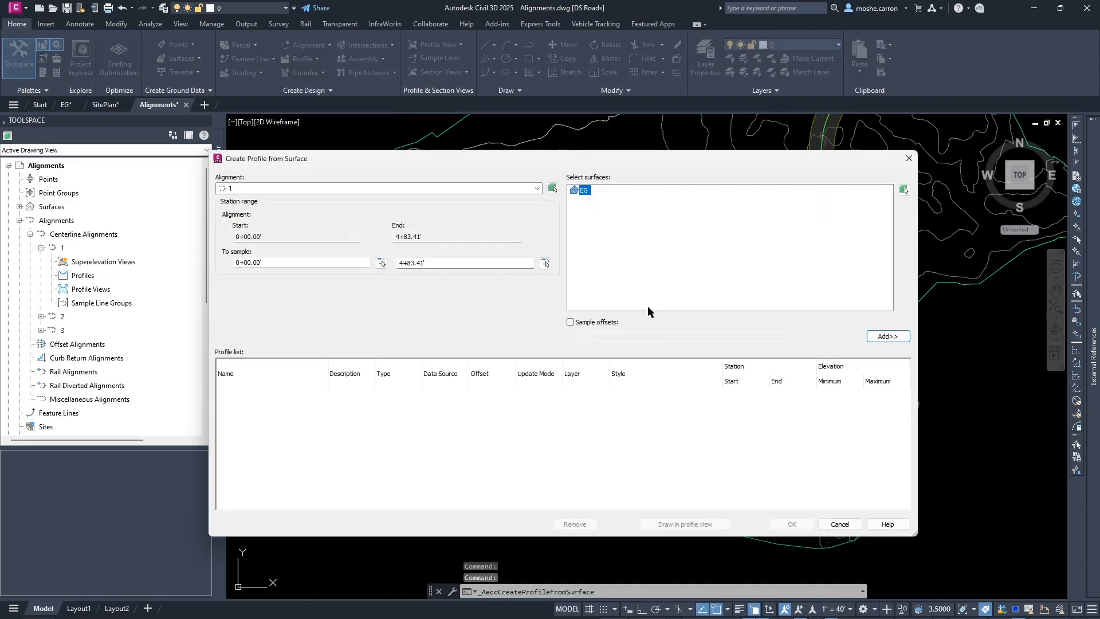
left_click(880, 337)
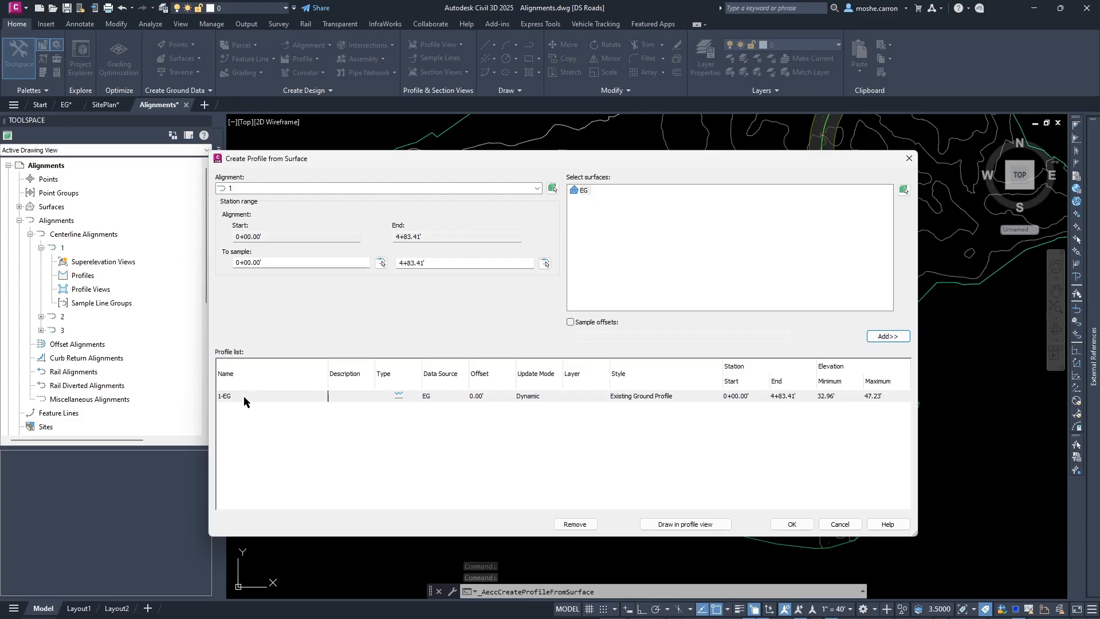
left_click(704, 525)
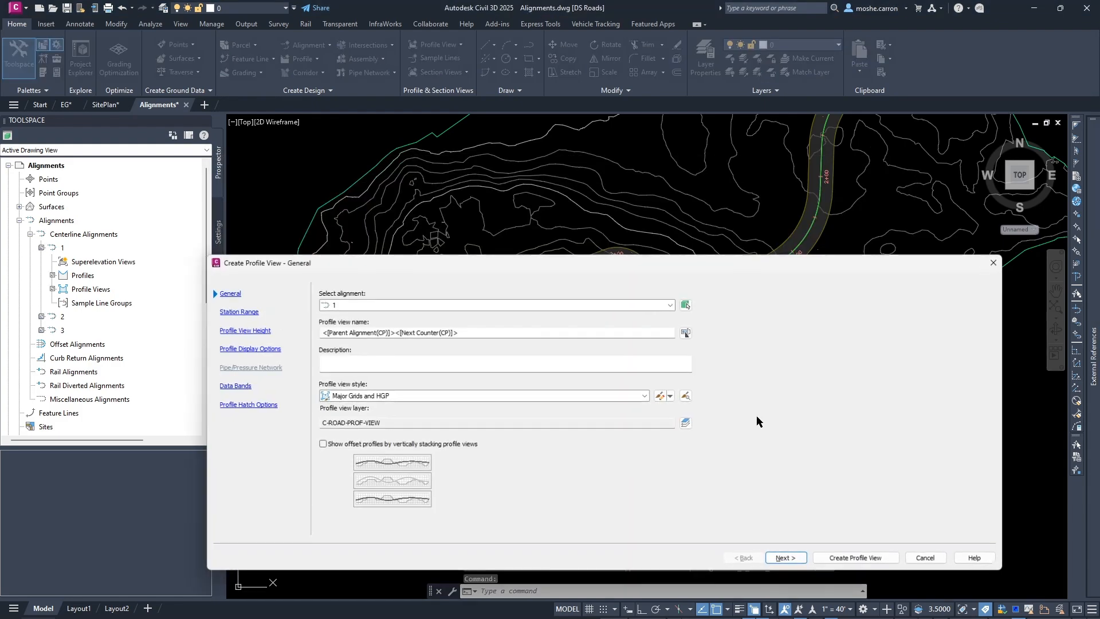
Look through the station range and height settings, and return to the general settings to choose the Major Grids and HGP profile view style
left_click(787, 558)
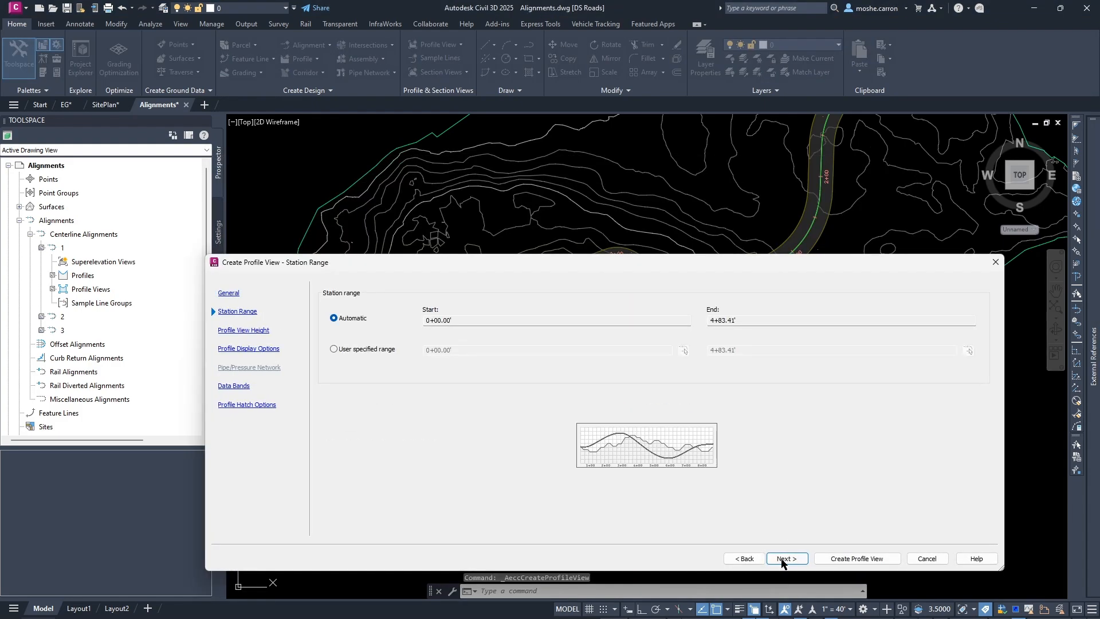
left_click(796, 559)
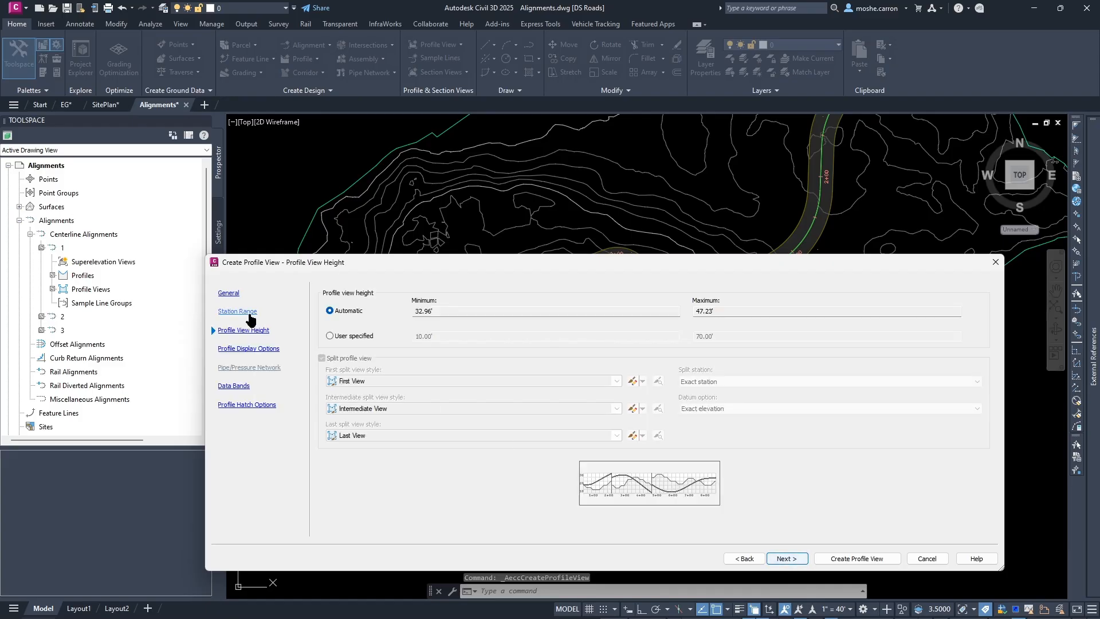
left_click(230, 294)
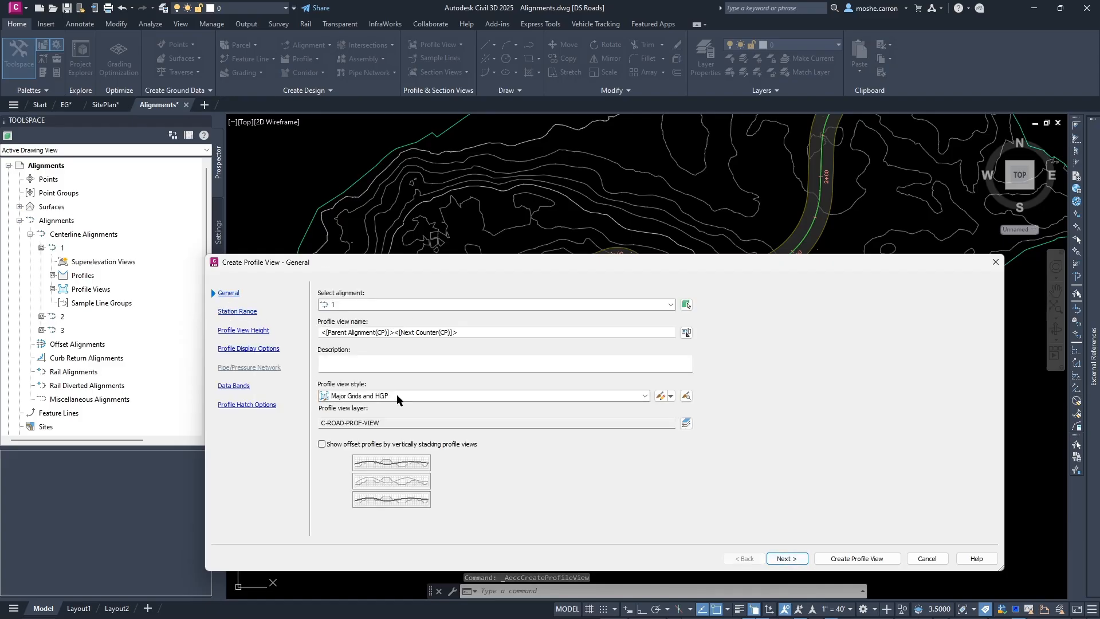
left_click(378, 396)
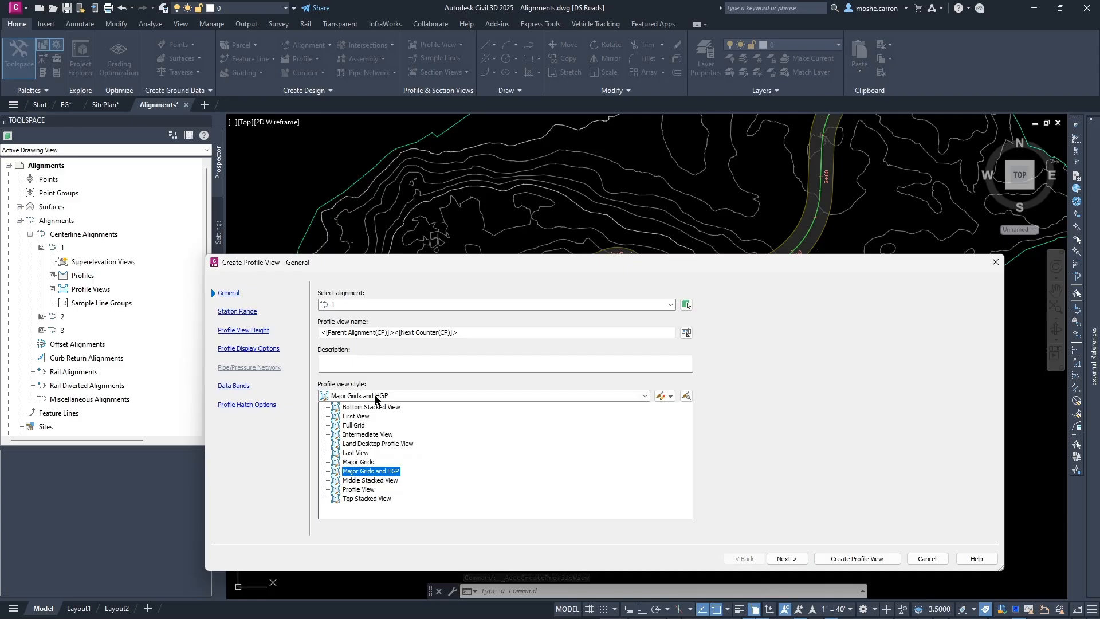
left_click(371, 471)
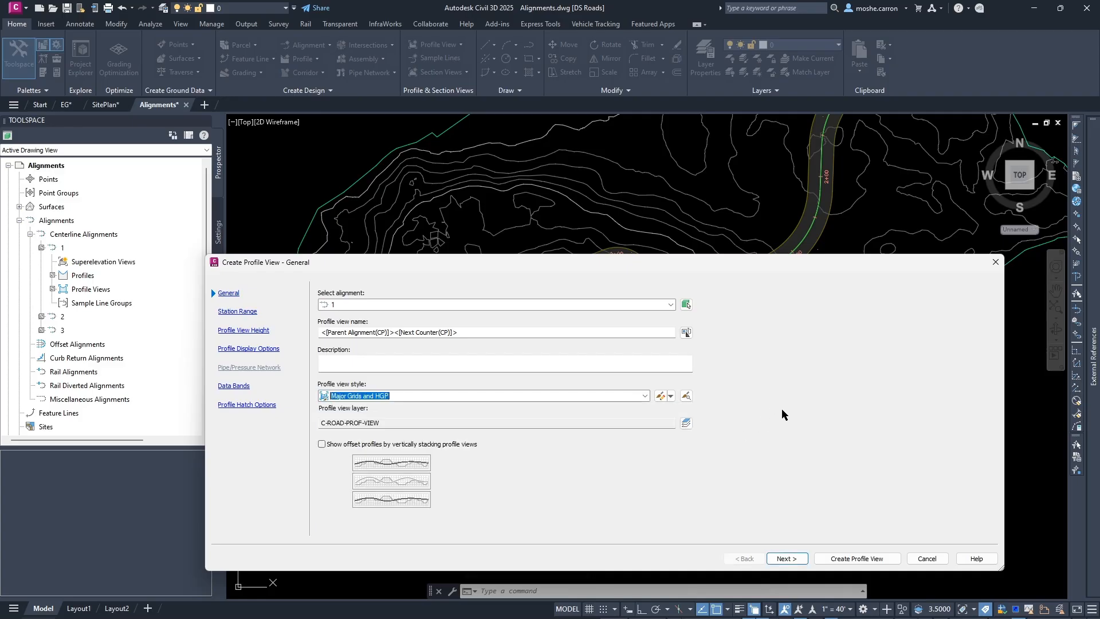
Keep the automatic station range and height, widen the profile list's Style column, and create the view with the EG-FG Elevations and Stations band set
left_click(788, 560)
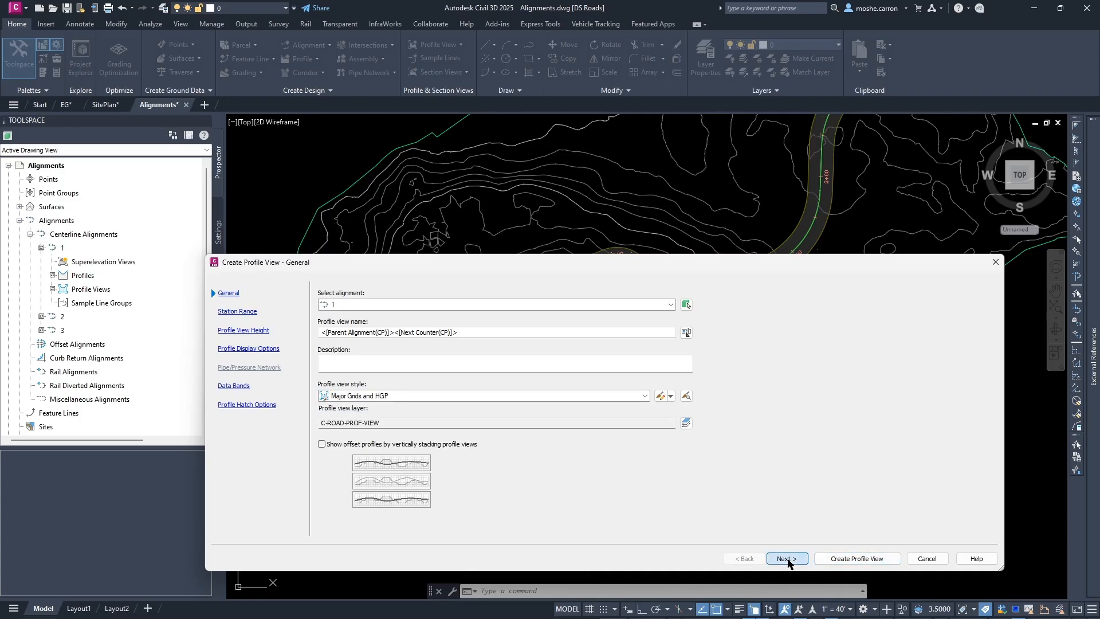
left_click(787, 559)
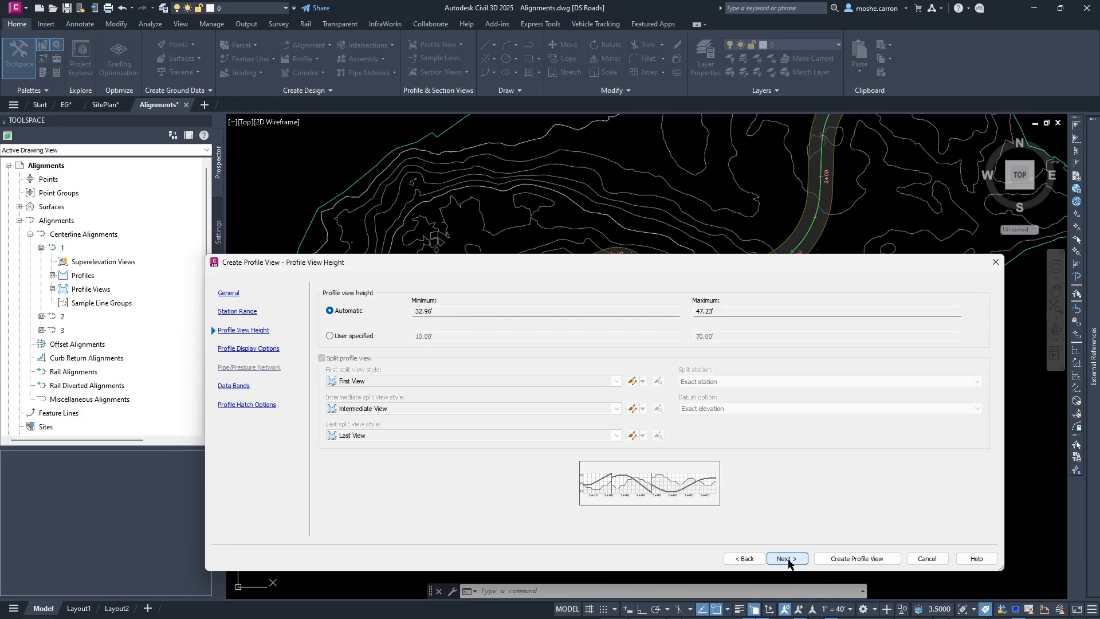
left_click(787, 559)
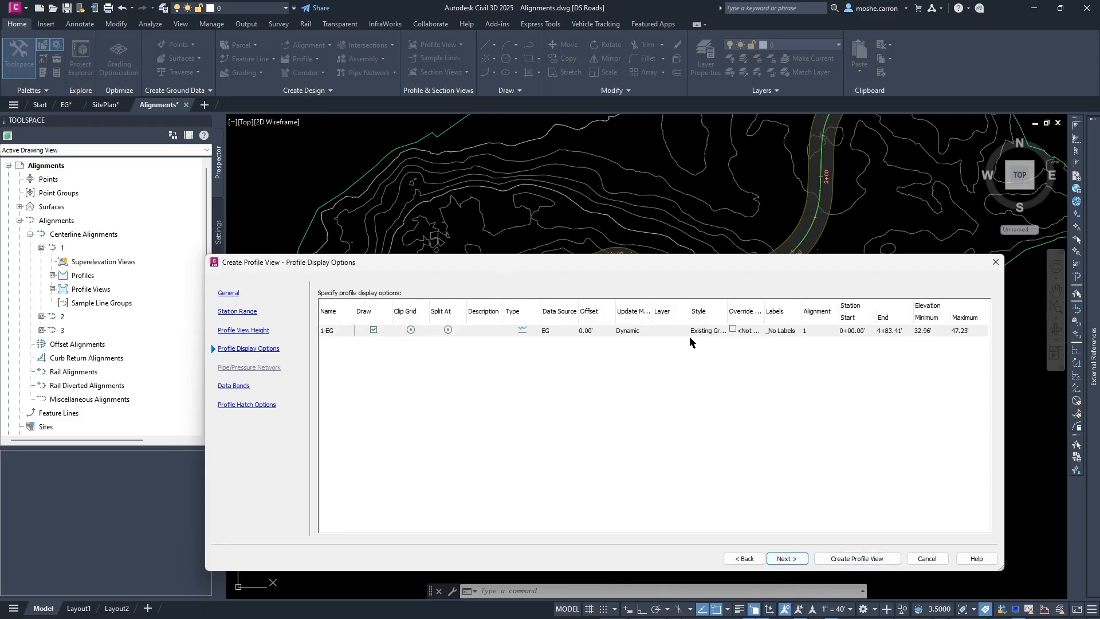
left_click_drag(727, 312, 767, 312)
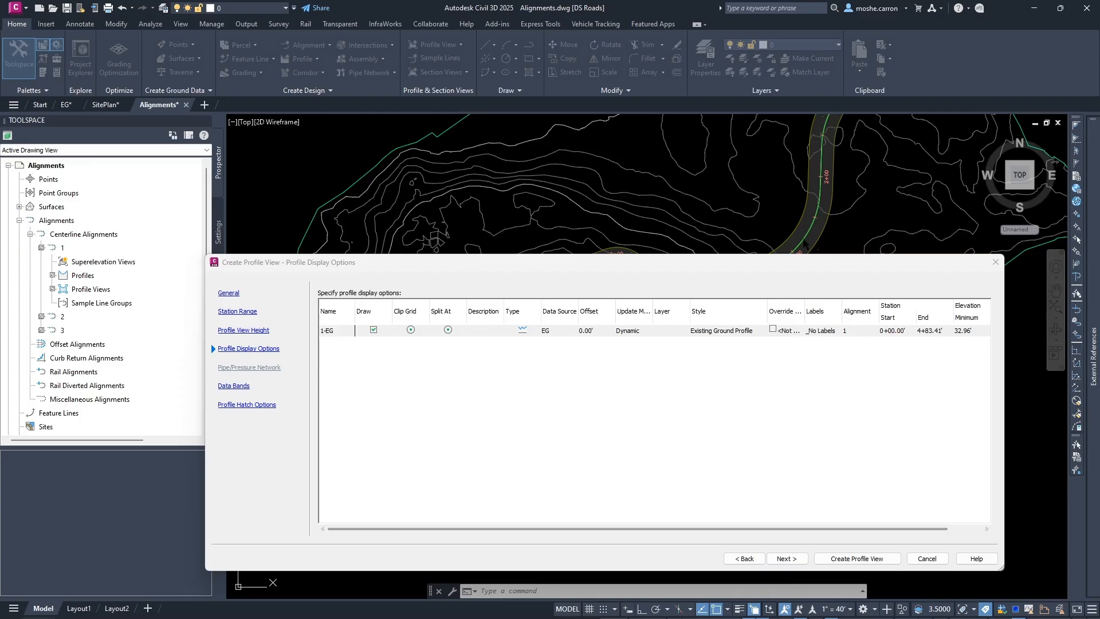
left_click(786, 558)
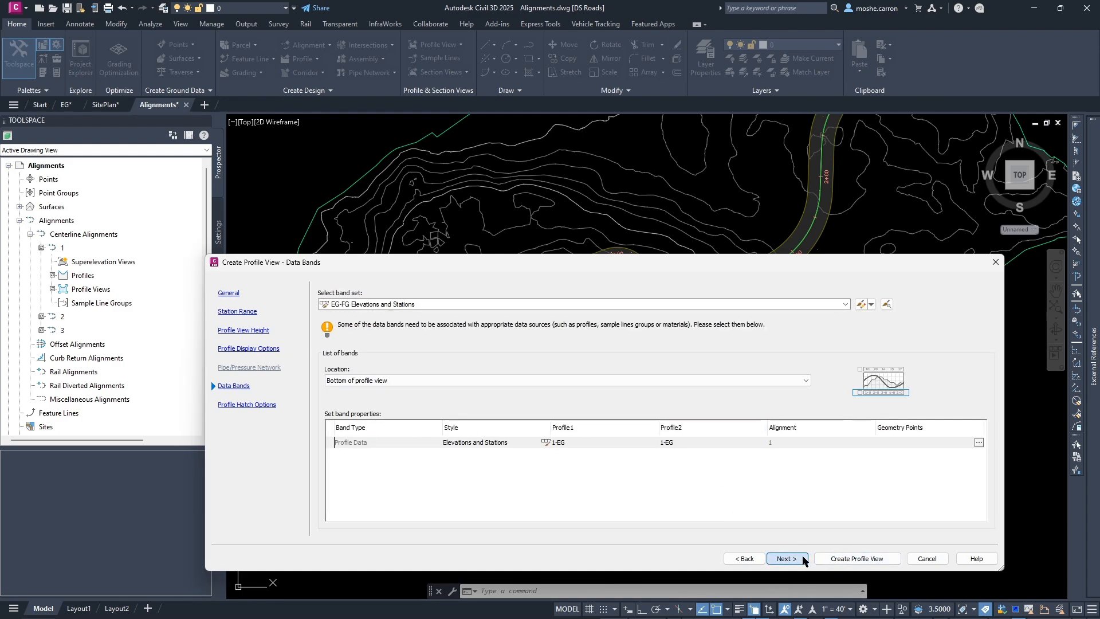
left_click(786, 559)
left_click(846, 558)
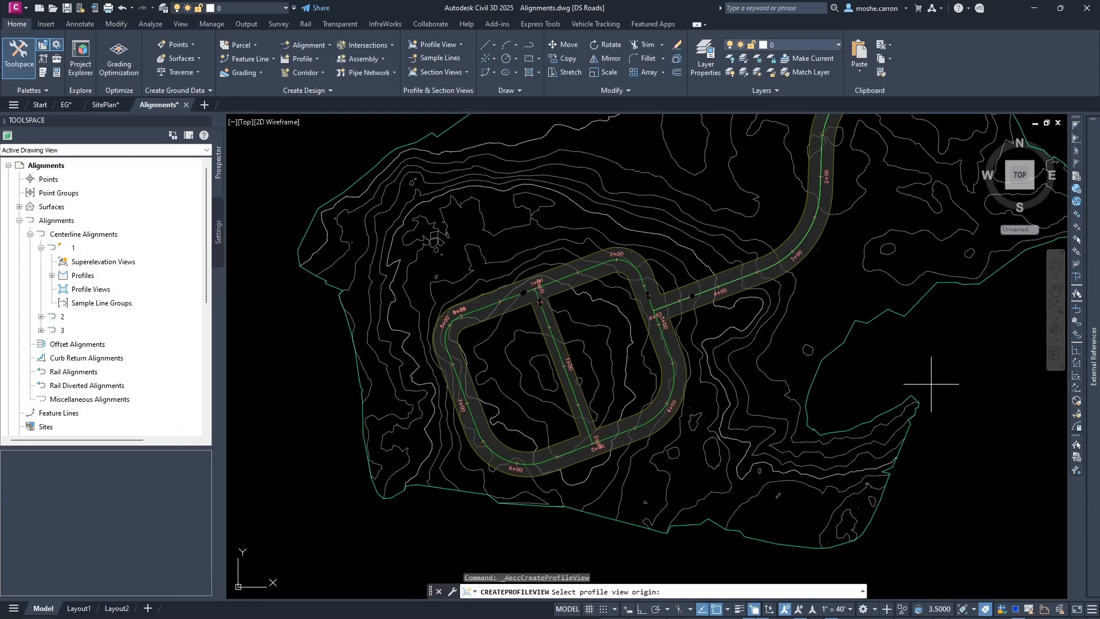
Place alignment 1's profile view in the empty area east of the site plan
scroll(940, 380, "up", 5)
scroll(626, 319, "down", 4)
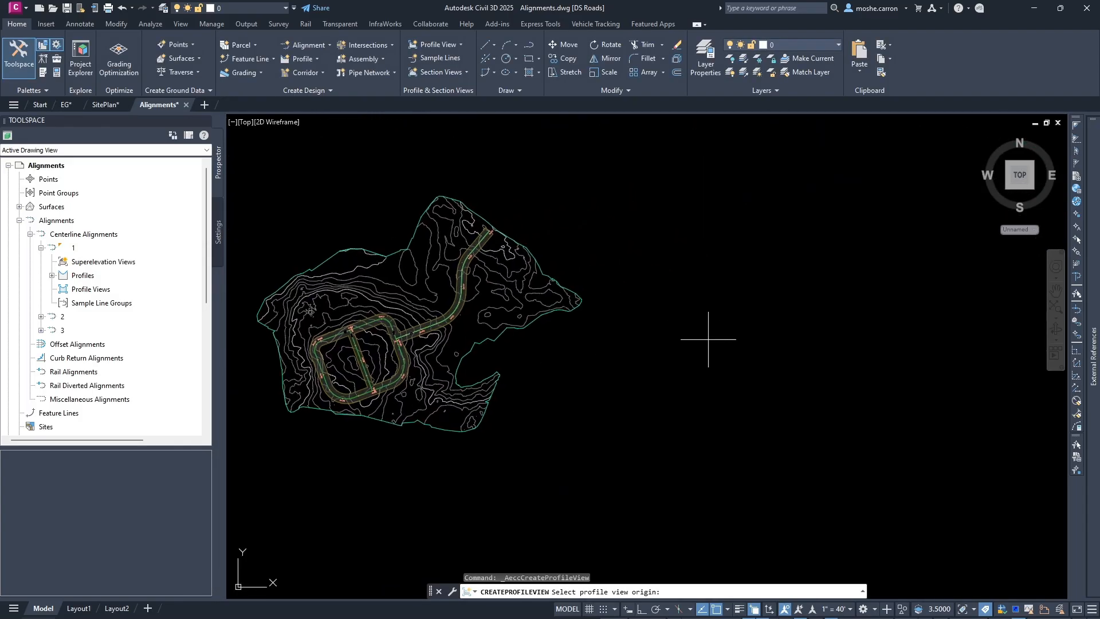
left_click(756, 308)
middle_click_drag(756, 308, 687, 345)
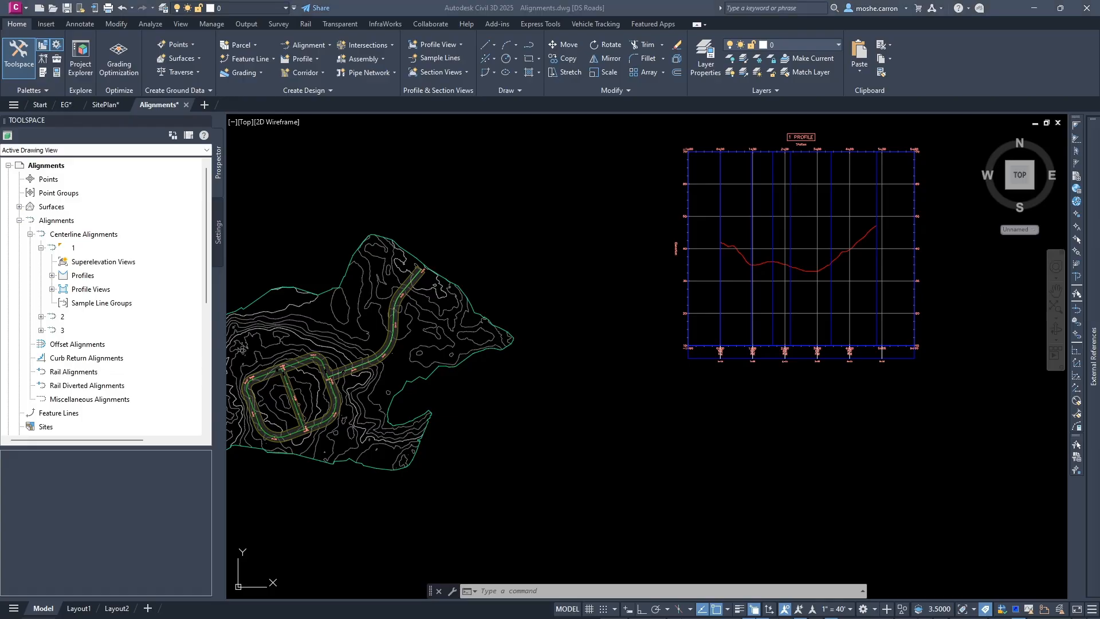
Start another surface profile from EG and choose the next alignment after alignment 1
left_click(298, 60)
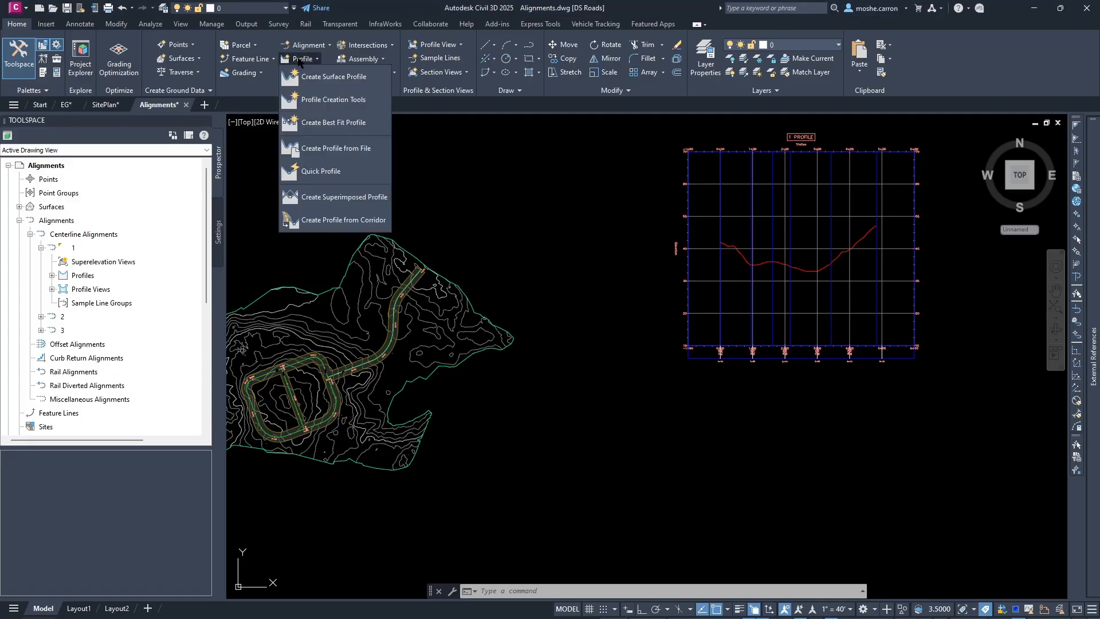
left_click(332, 77)
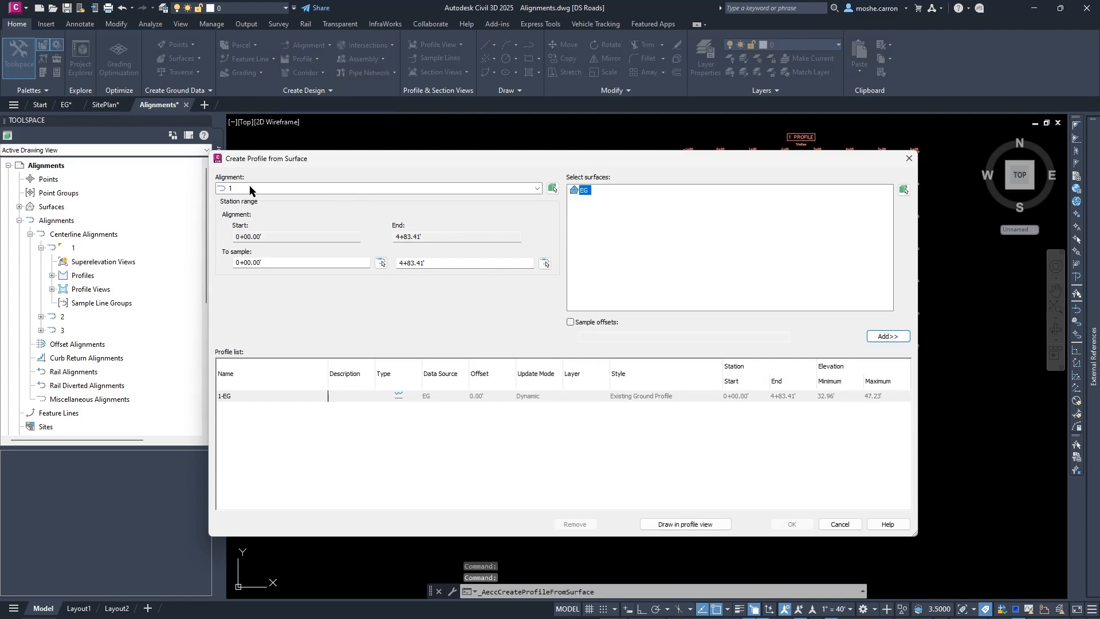
left_click(537, 189)
left_click(246, 215)
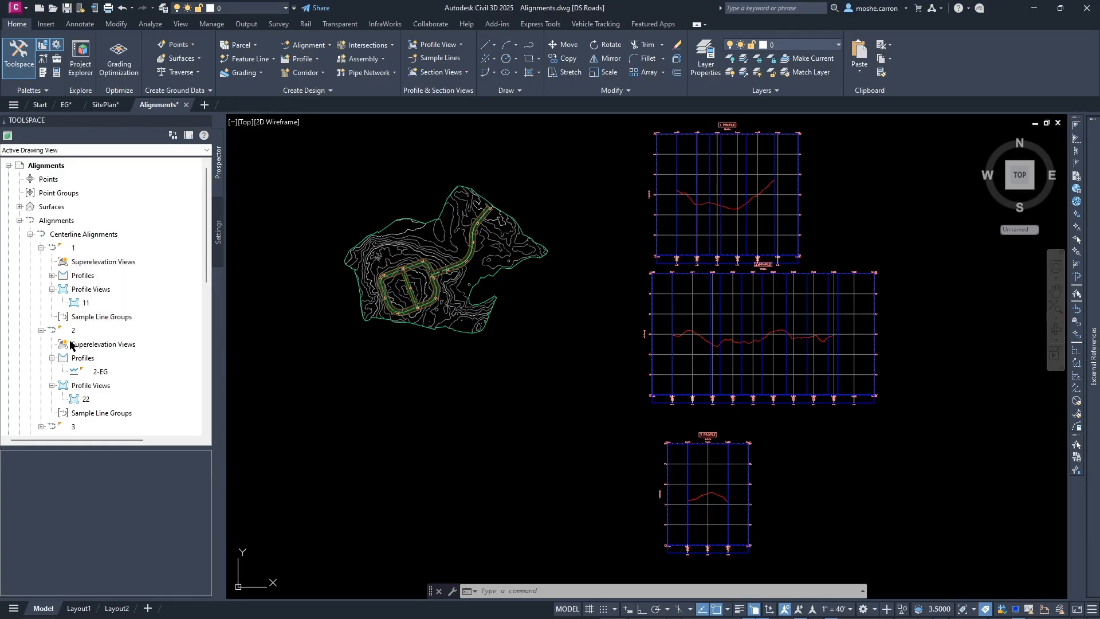
Expand alignment 3 and examine the entries under its Profiles and Profile Views
scroll(83, 394, "down", 2)
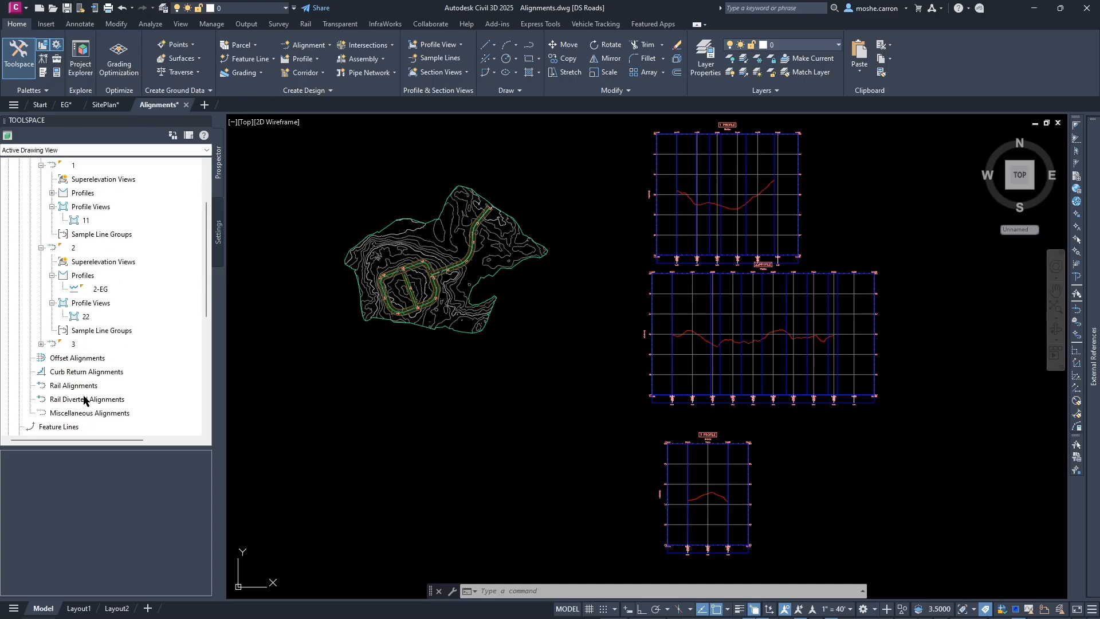
left_click(41, 344)
left_click(52, 371)
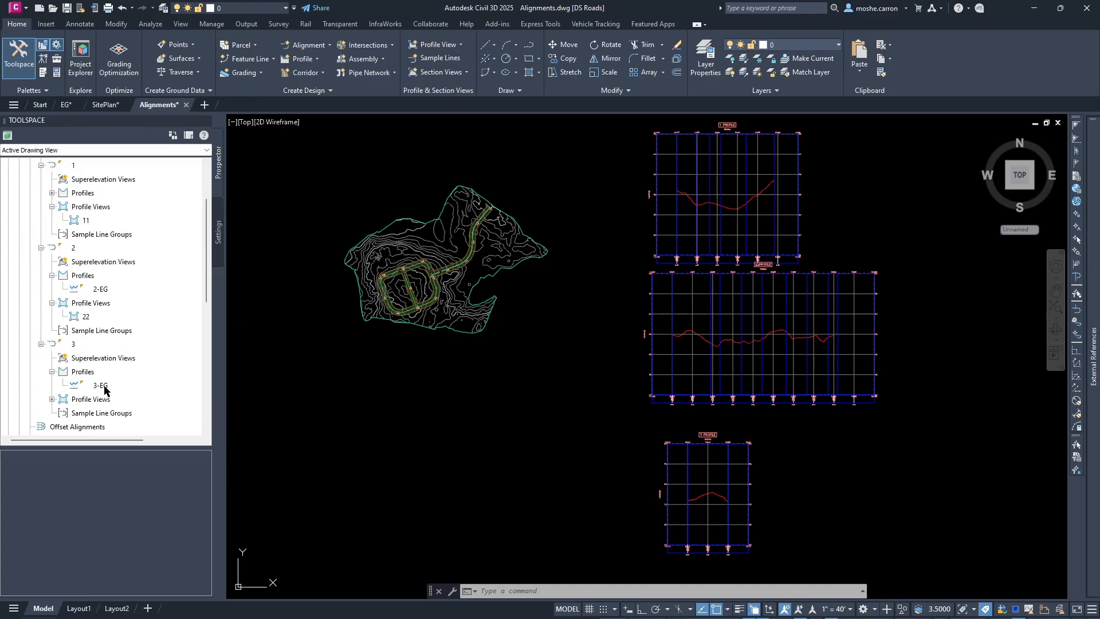
left_click(52, 399)
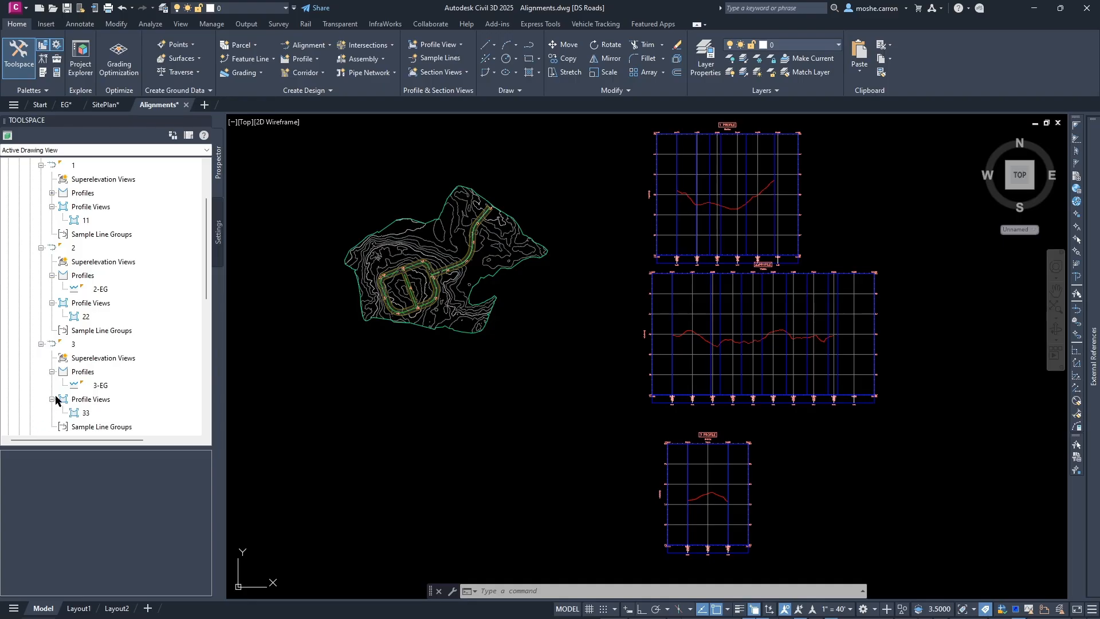
Select alignment 3's profile view in the drawing to identify it, clear the selection, and save the drawing
right_click(85, 415)
left_click(109, 452)
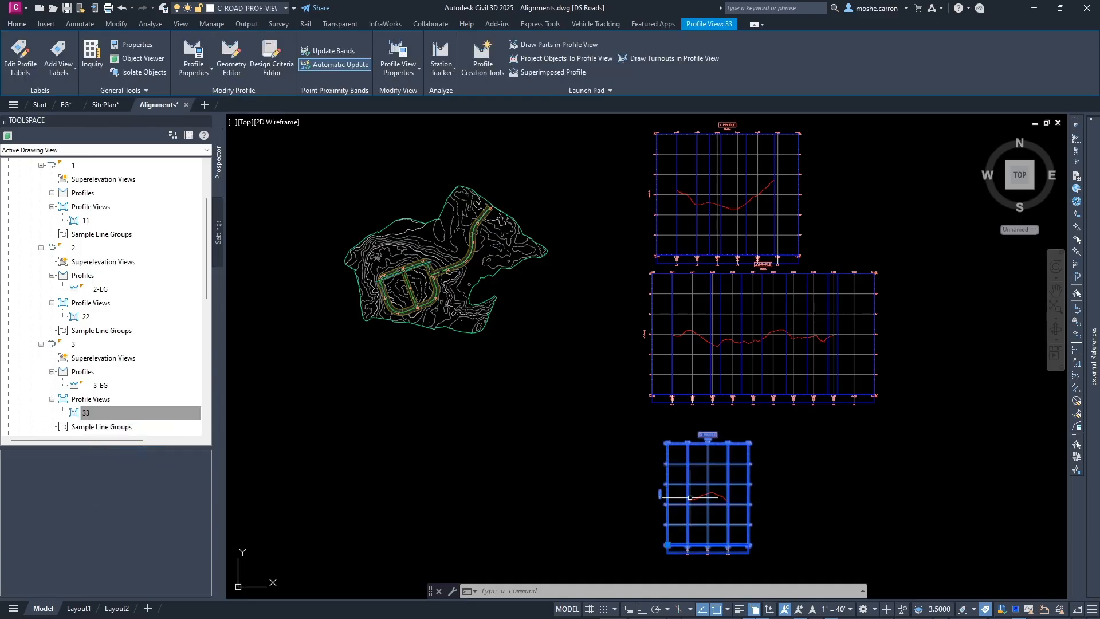
key("Escape")
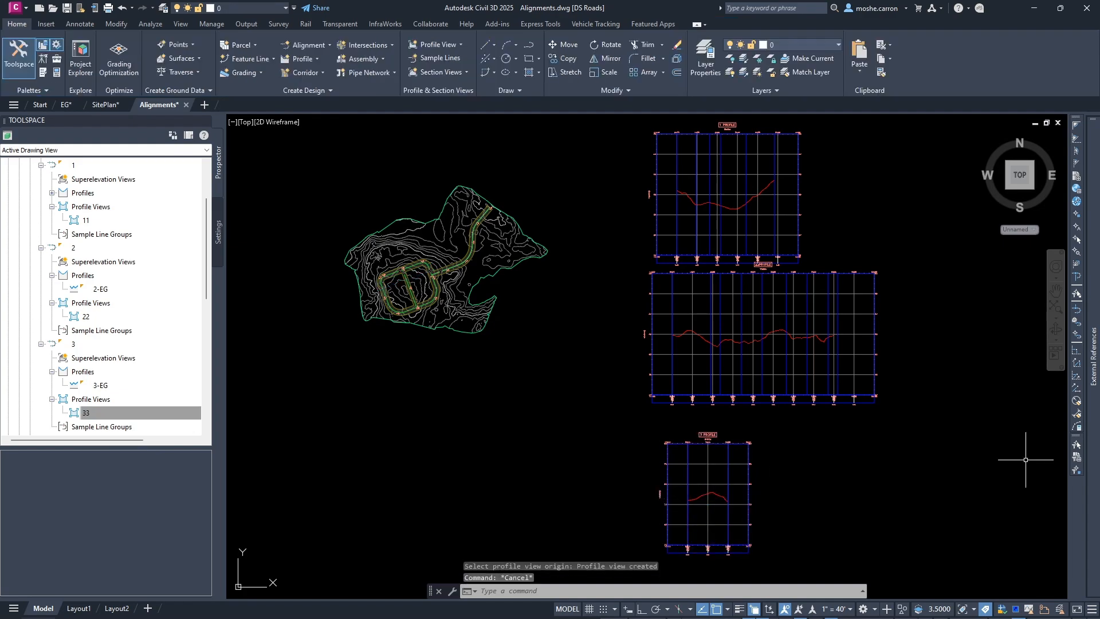
key("ctrl+s")
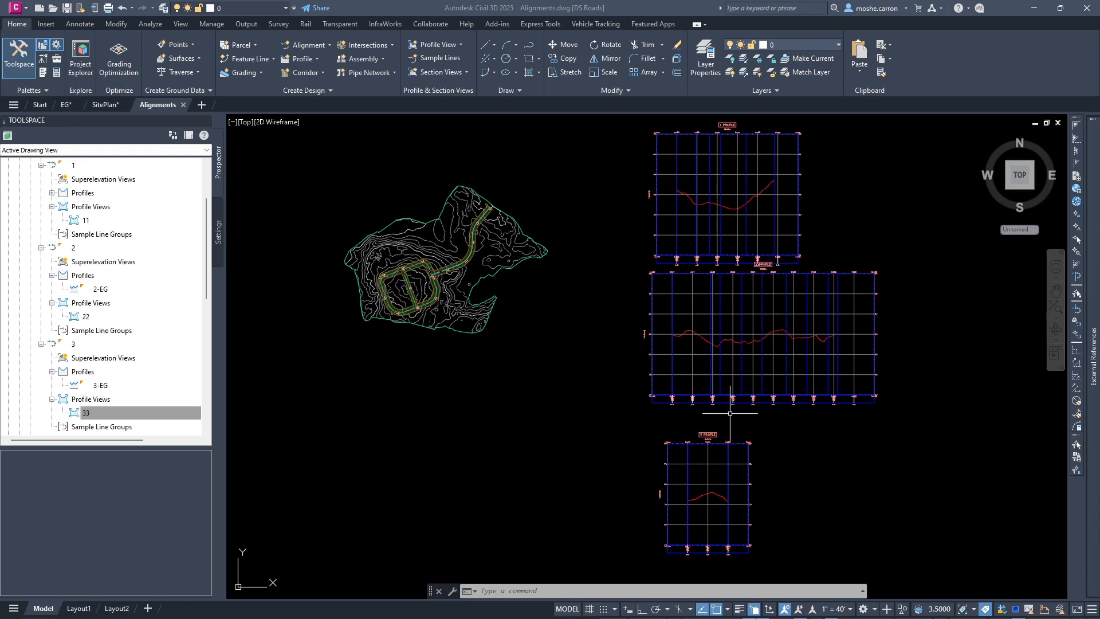
Add multiline text reading 1 in the gap between the middle and lowest profile views
left_click(82, 27)
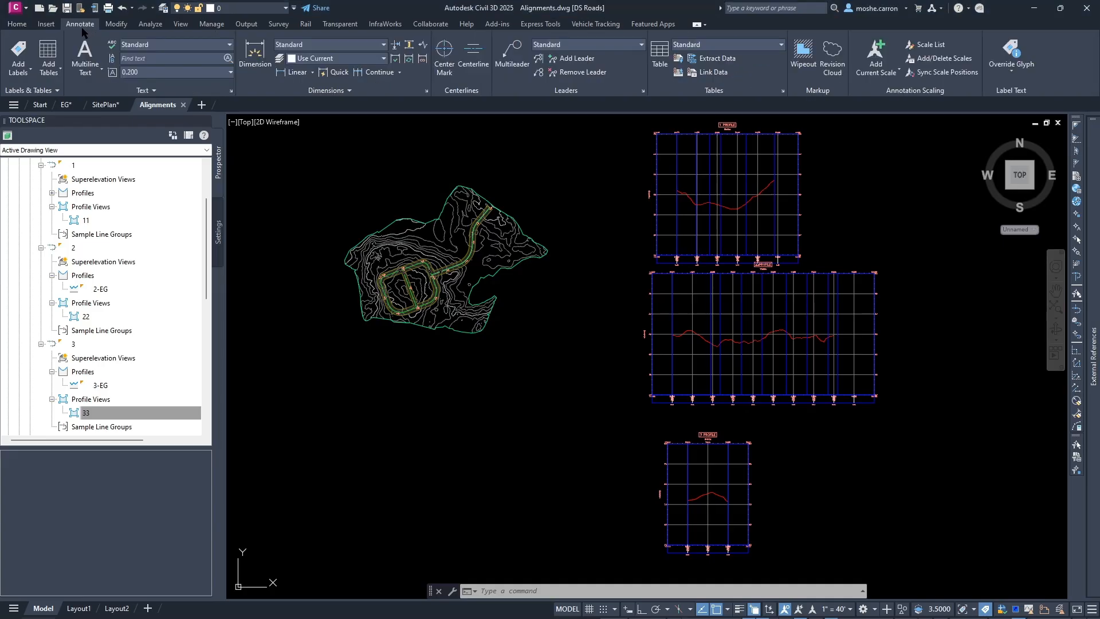
left_click(84, 53)
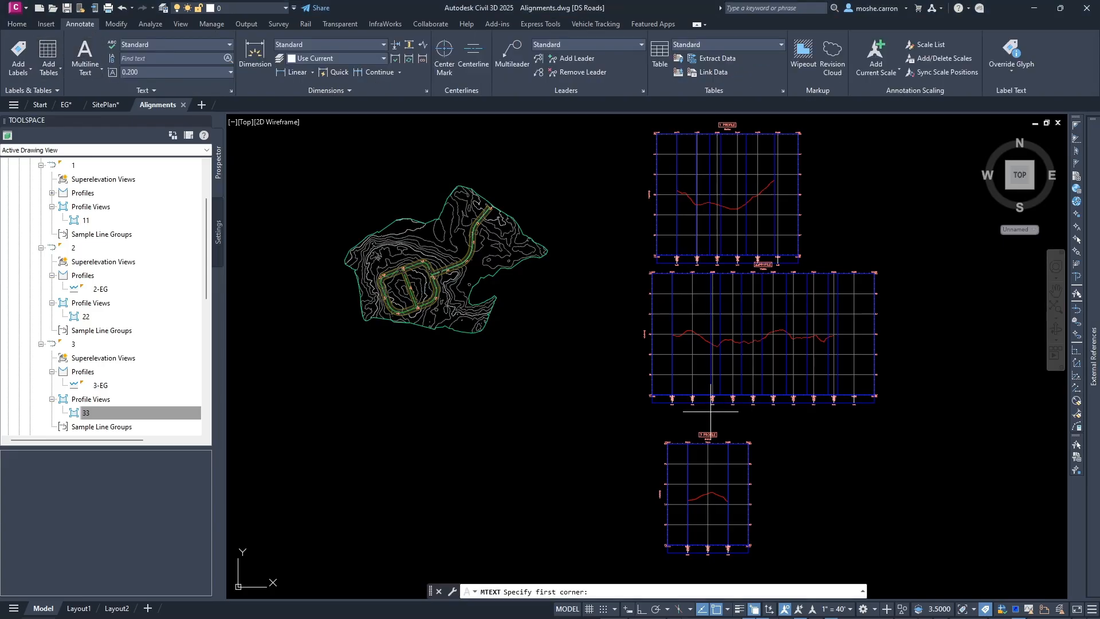
left_click(716, 416)
left_click(724, 423)
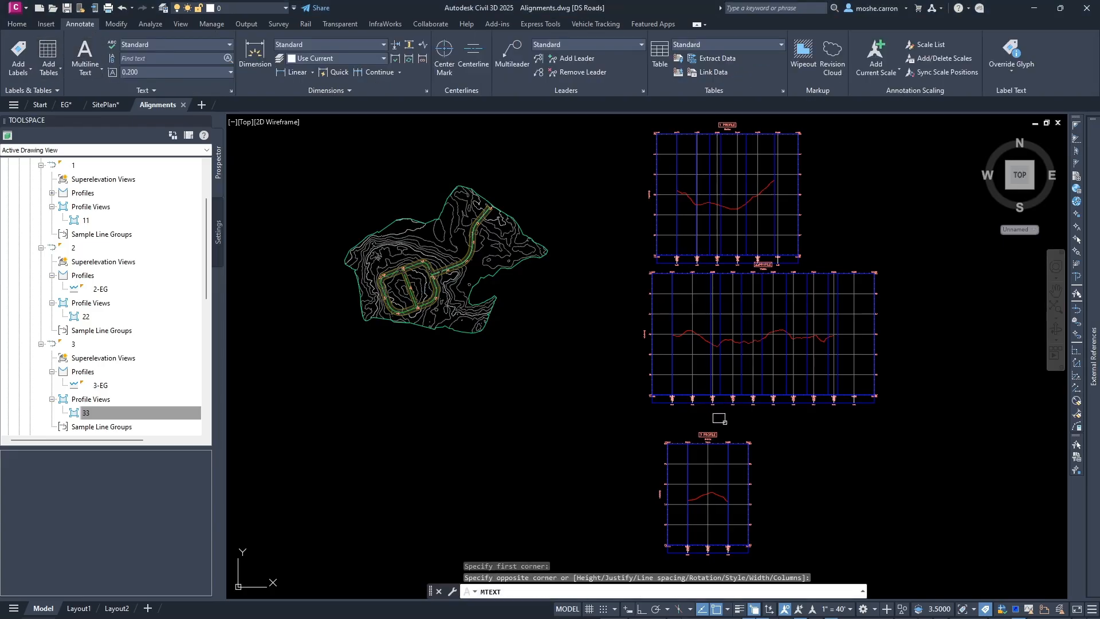
left_click(773, 428)
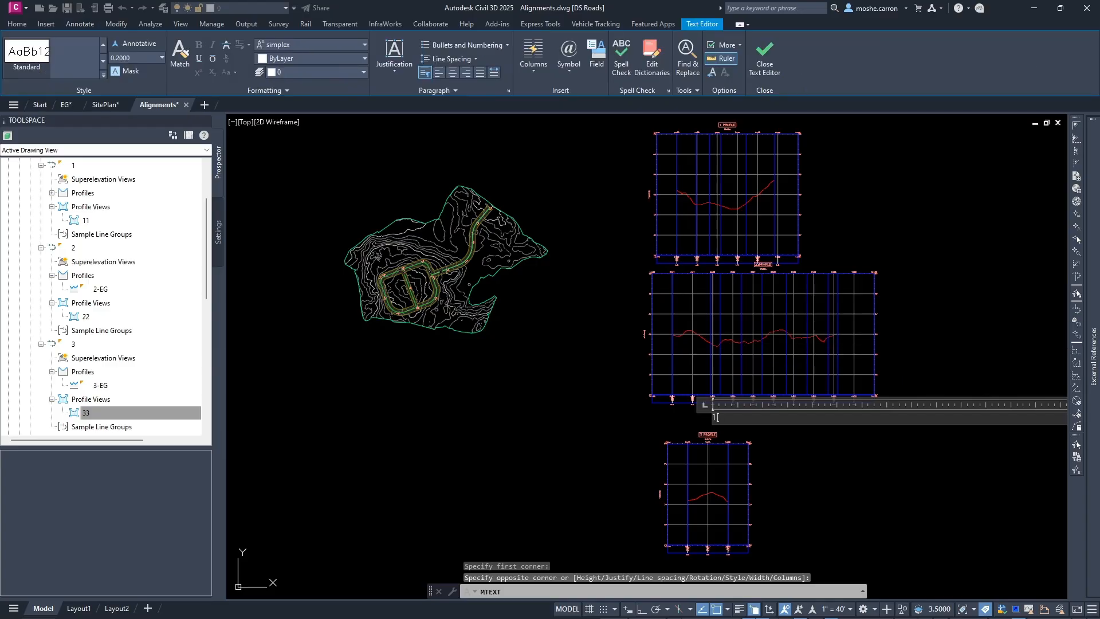
key("Escape")
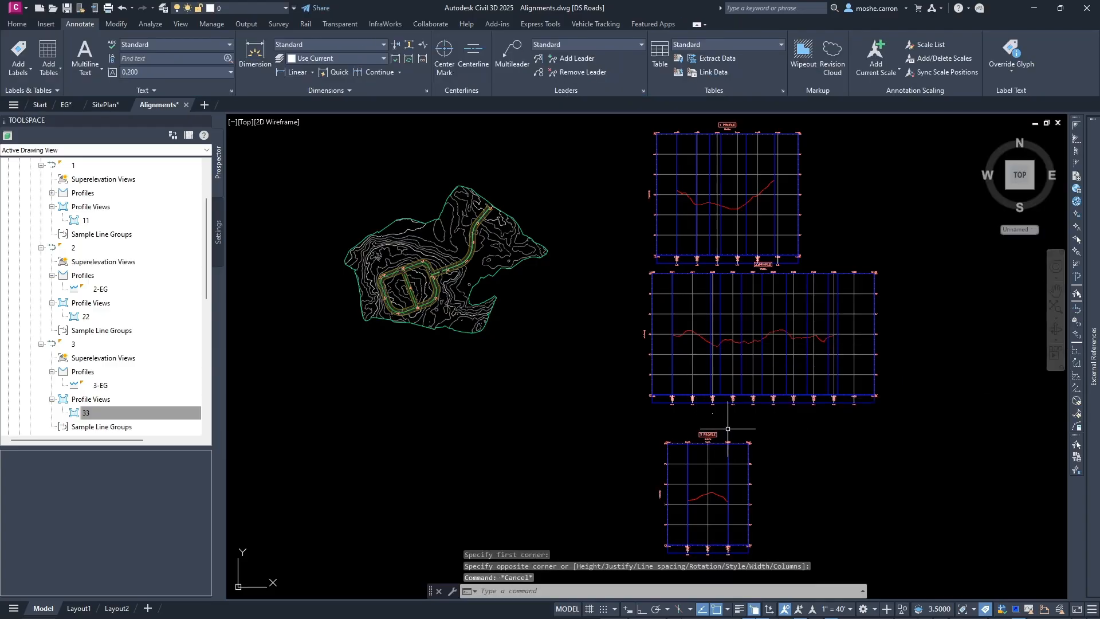
Set the text height of the new 1 label to 75 in its properties and clear the selection
left_click(718, 409)
left_click(710, 413)
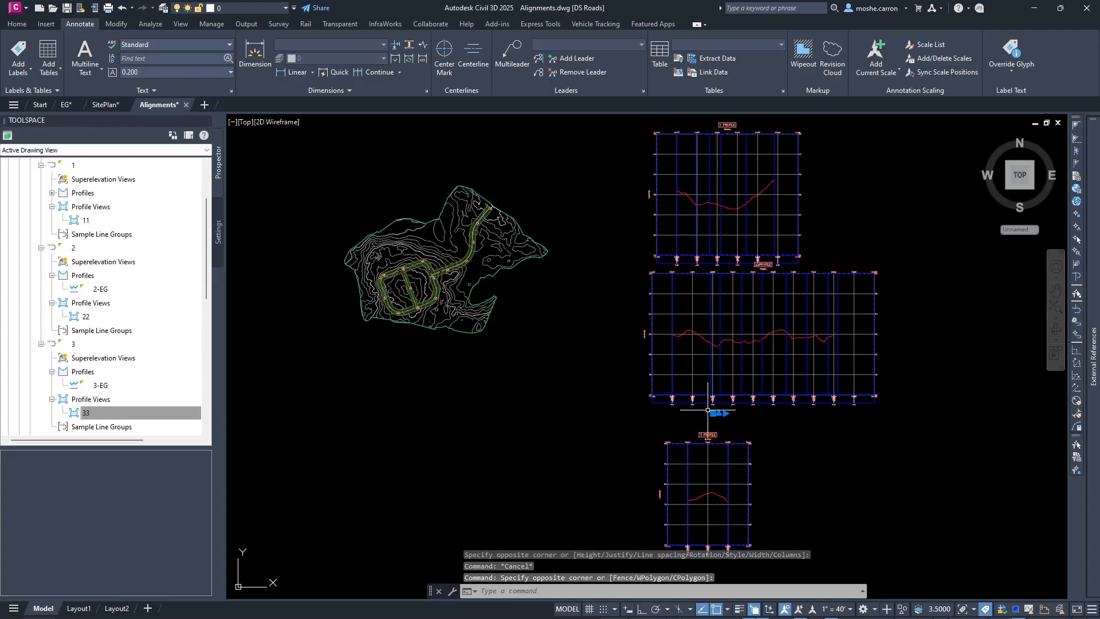
right_click(709, 410)
left_click(740, 279)
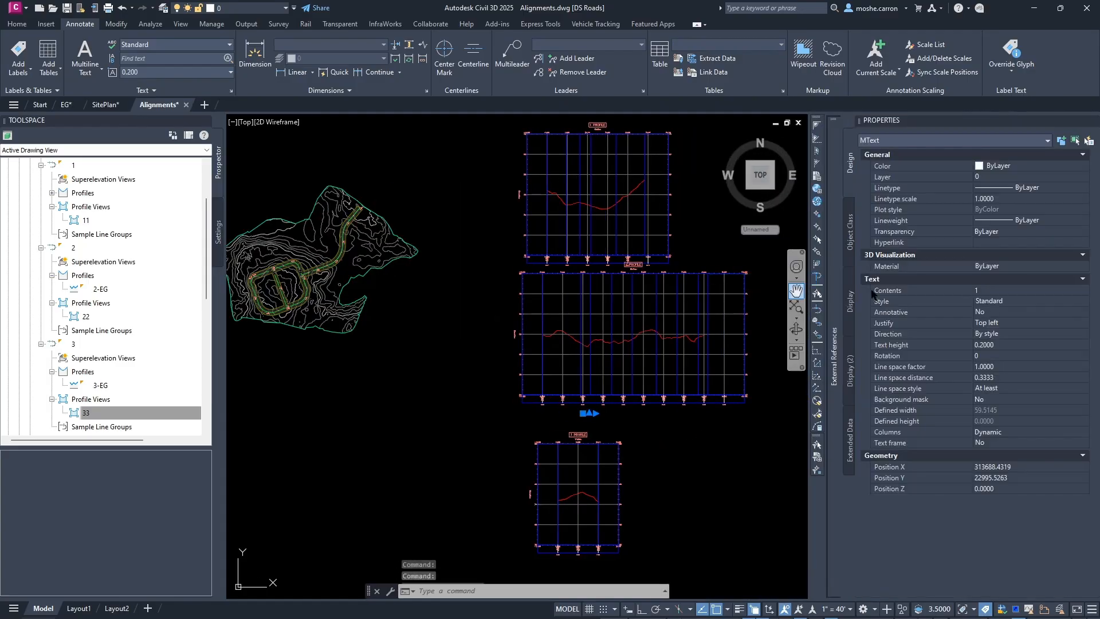
left_click(1002, 345)
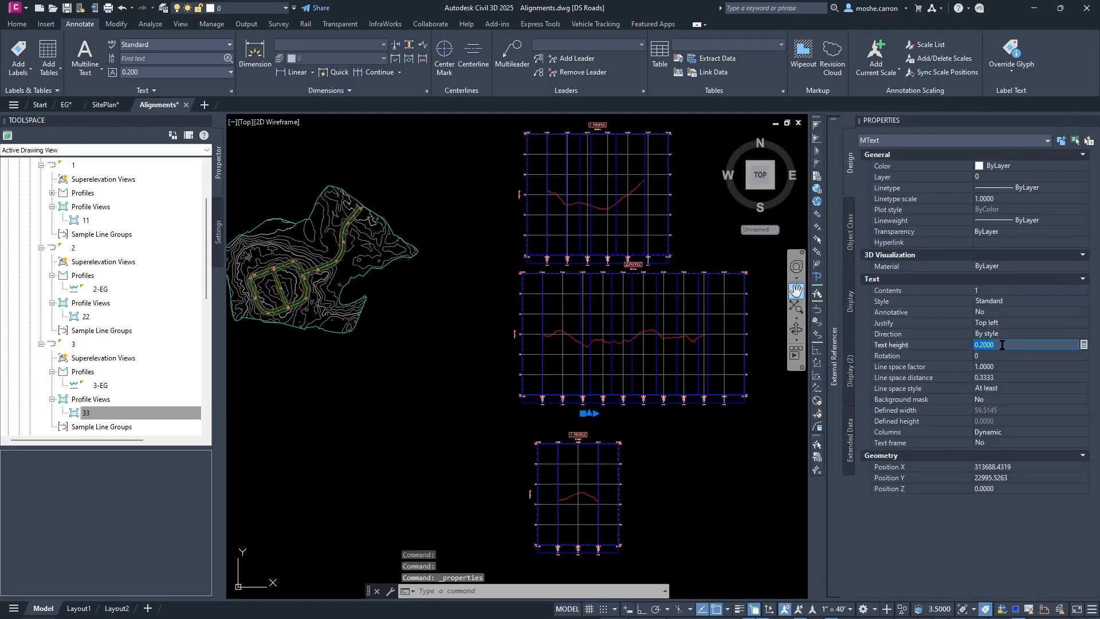
type("75")
key("Tab")
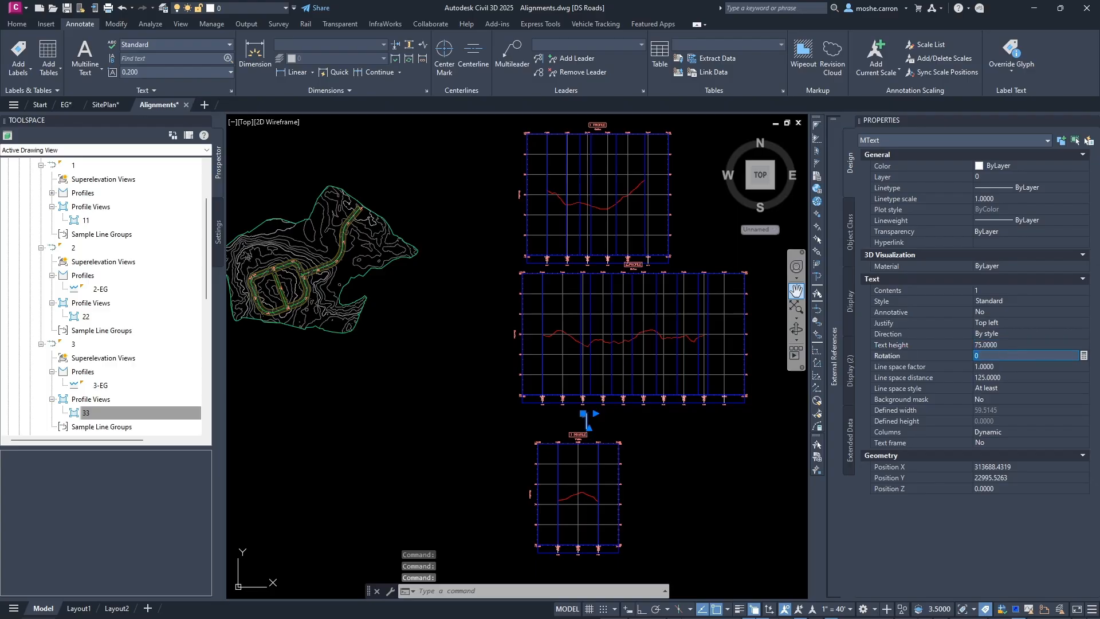
key("Escape")
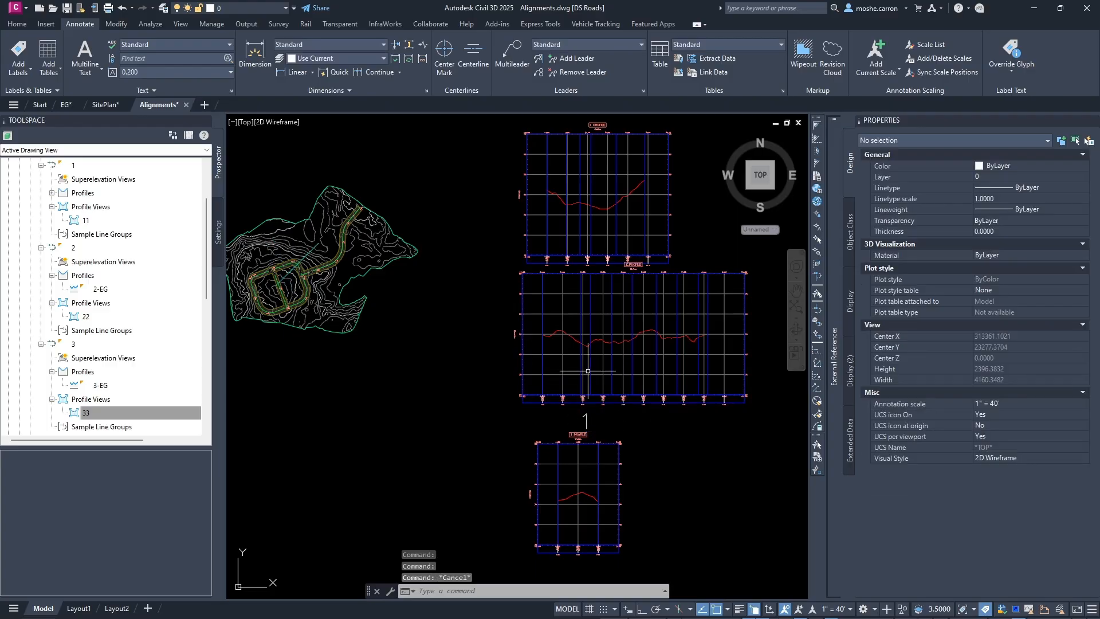
Move the 1 label slightly east by its insertion point, clear the selection, and collapse the Properties palette
left_click(586, 419)
left_click(582, 413)
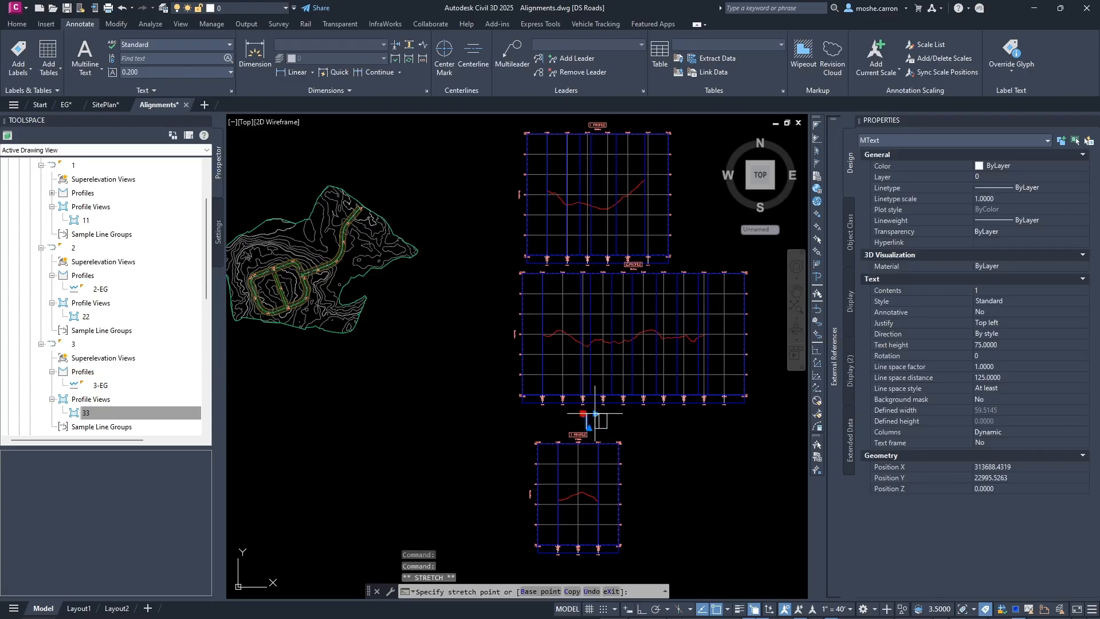
left_click(595, 413)
key("Escape")
key("Escape")
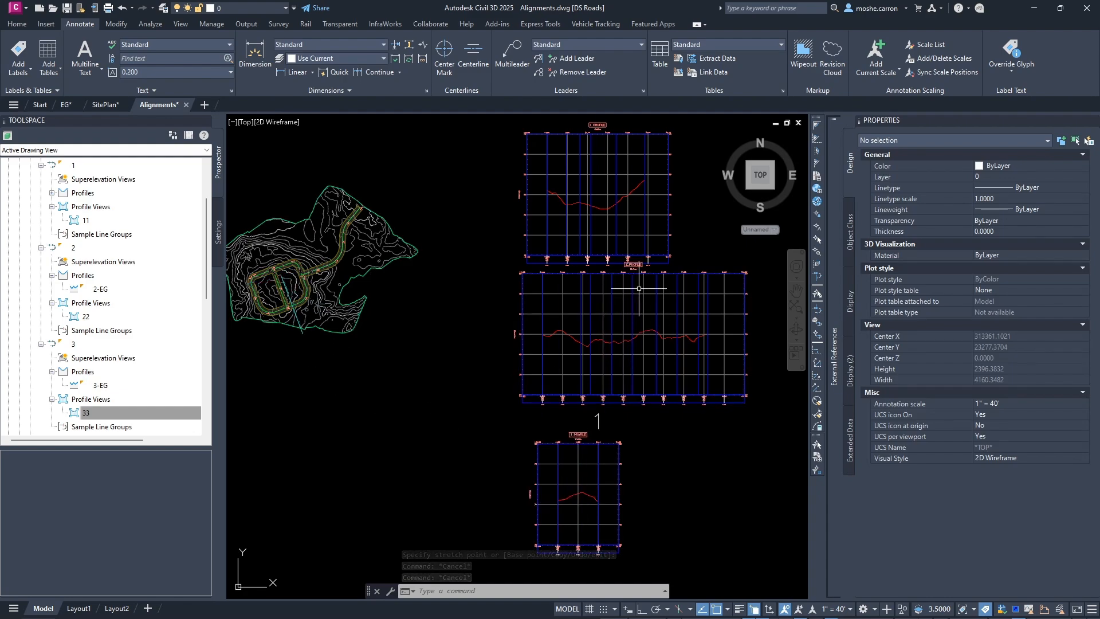
left_click(1083, 121)
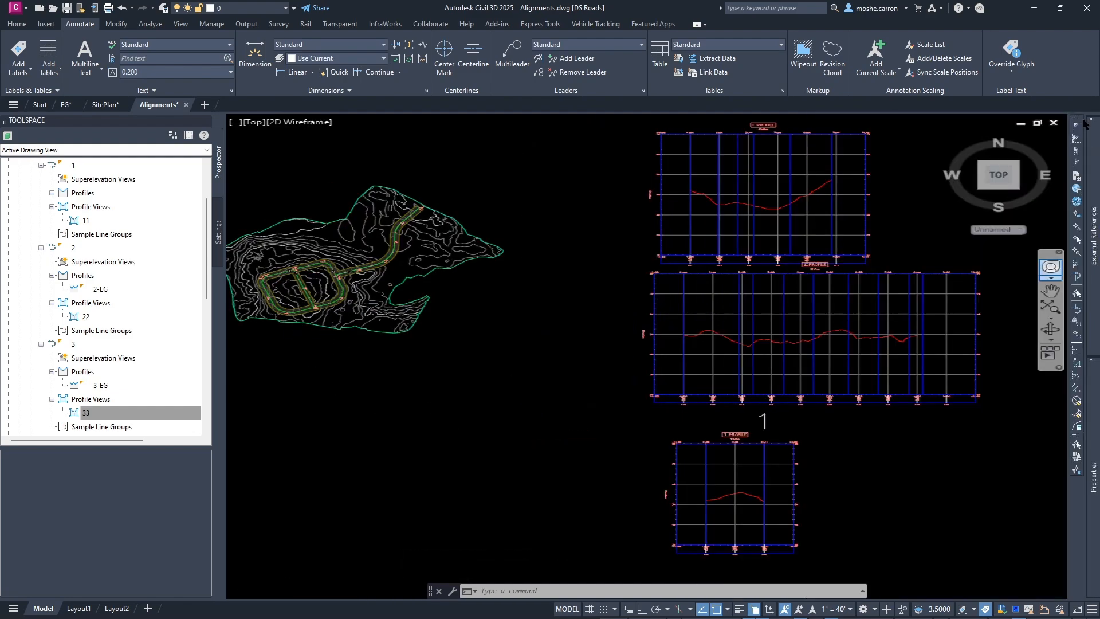
Start a layout profile with Profile Creation Tools on alignment 1's profile view
left_click(16, 24)
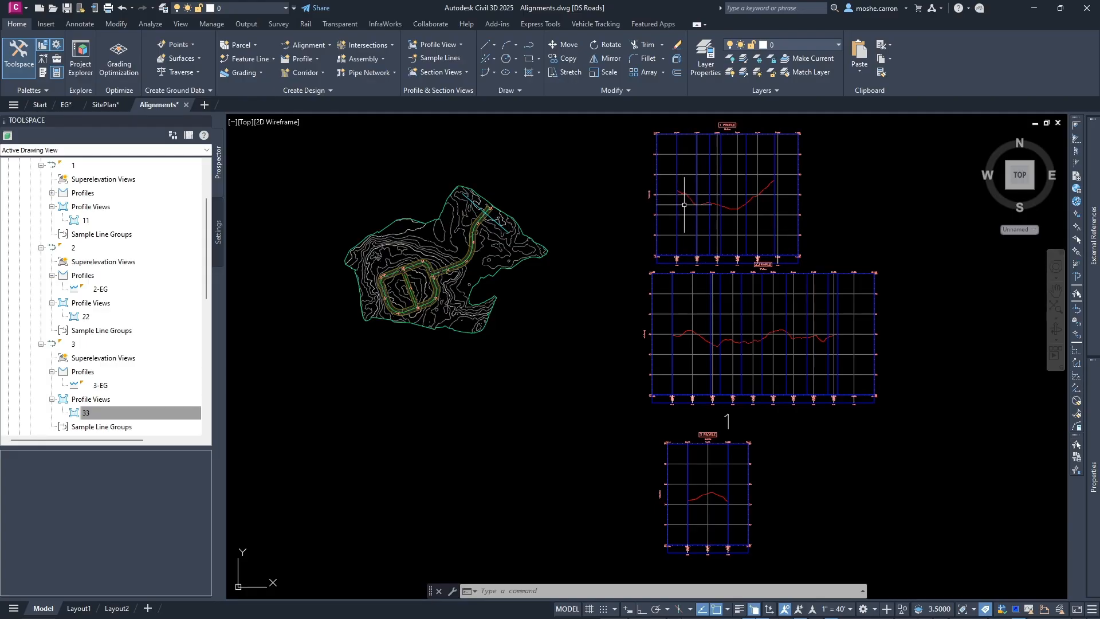
left_click(313, 63)
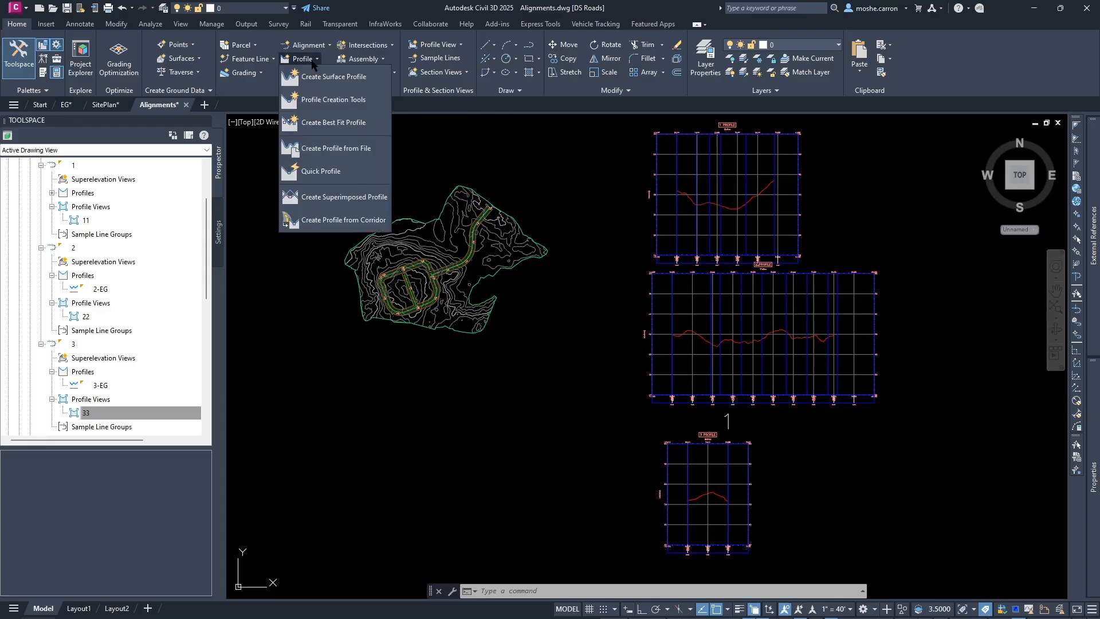
left_click(327, 101)
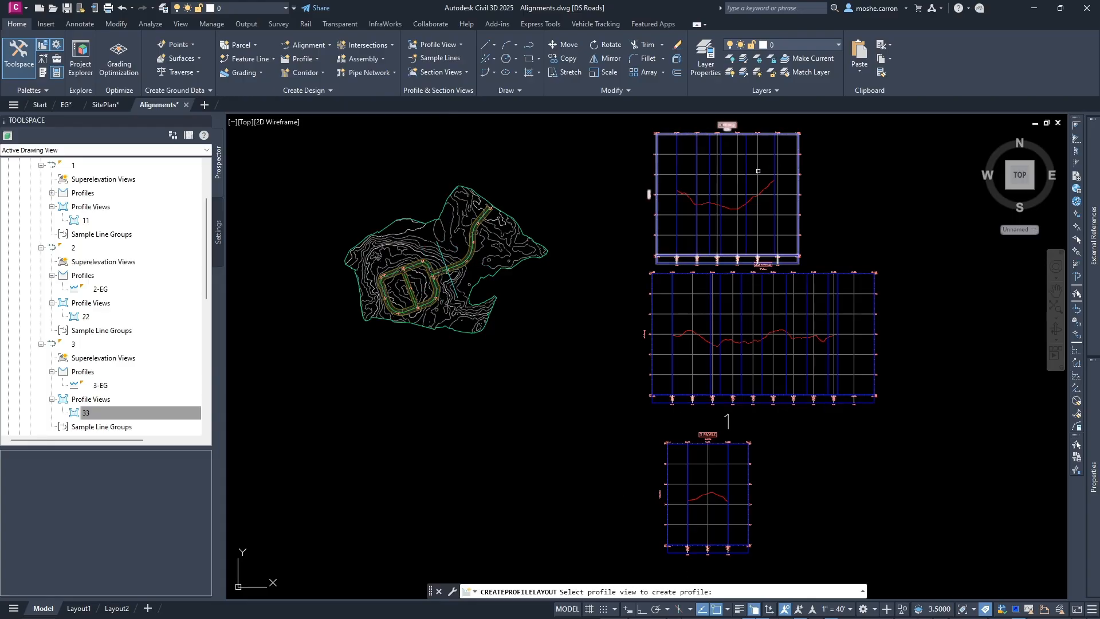
left_click(716, 200)
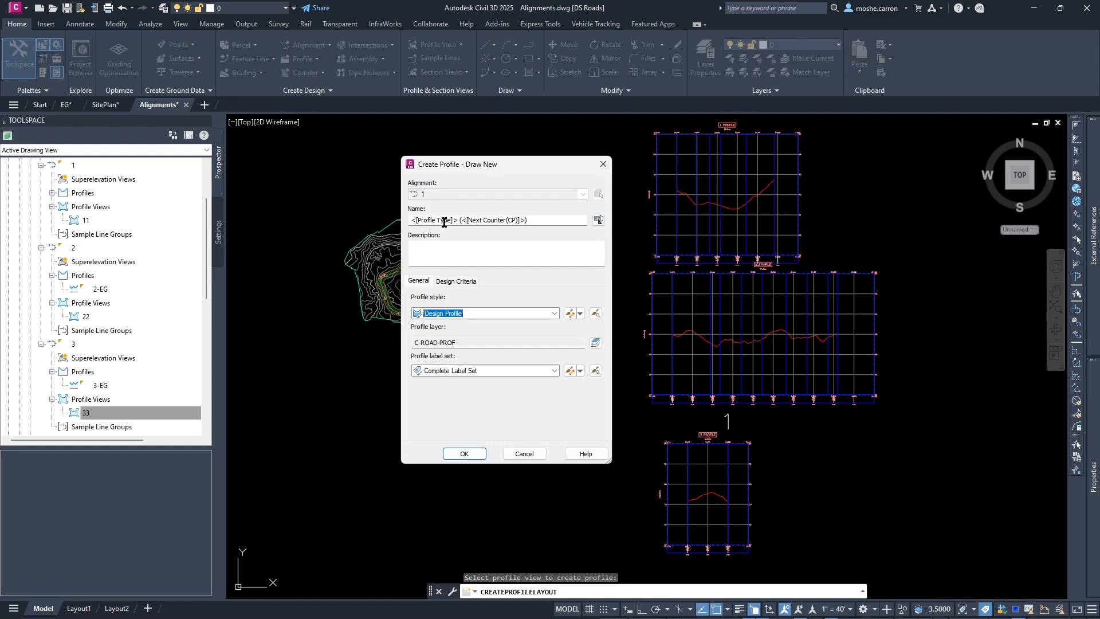
Name the profile 1-FG, replacing the number with the Alignment Name field so the template reads <[Alignment Name]>-FG
left_click_drag(534, 220, 398, 220)
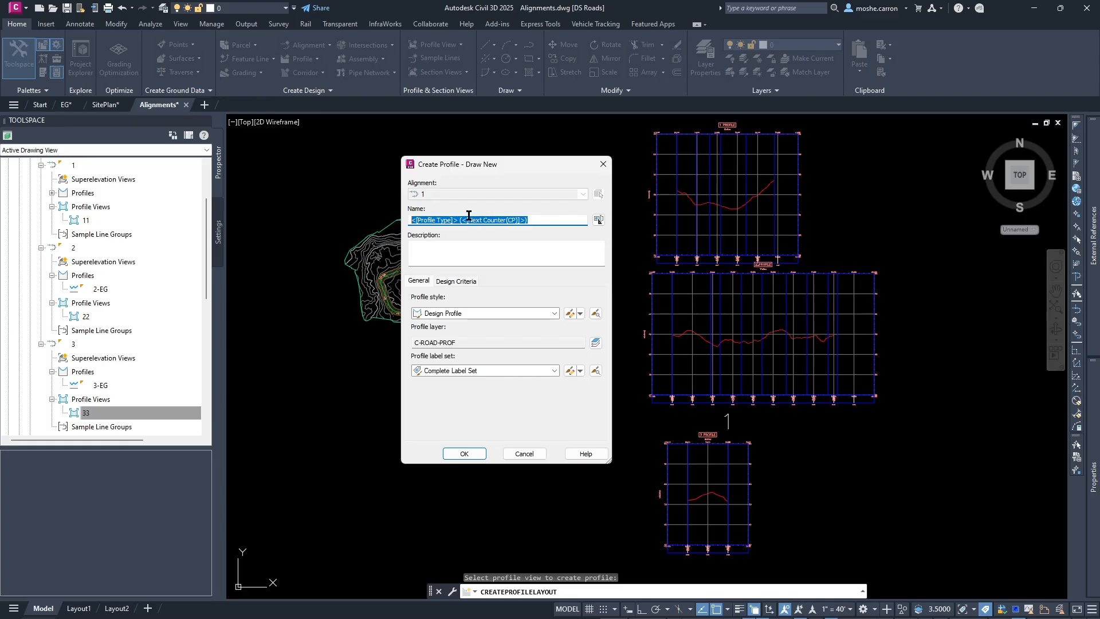
type("1-FG")
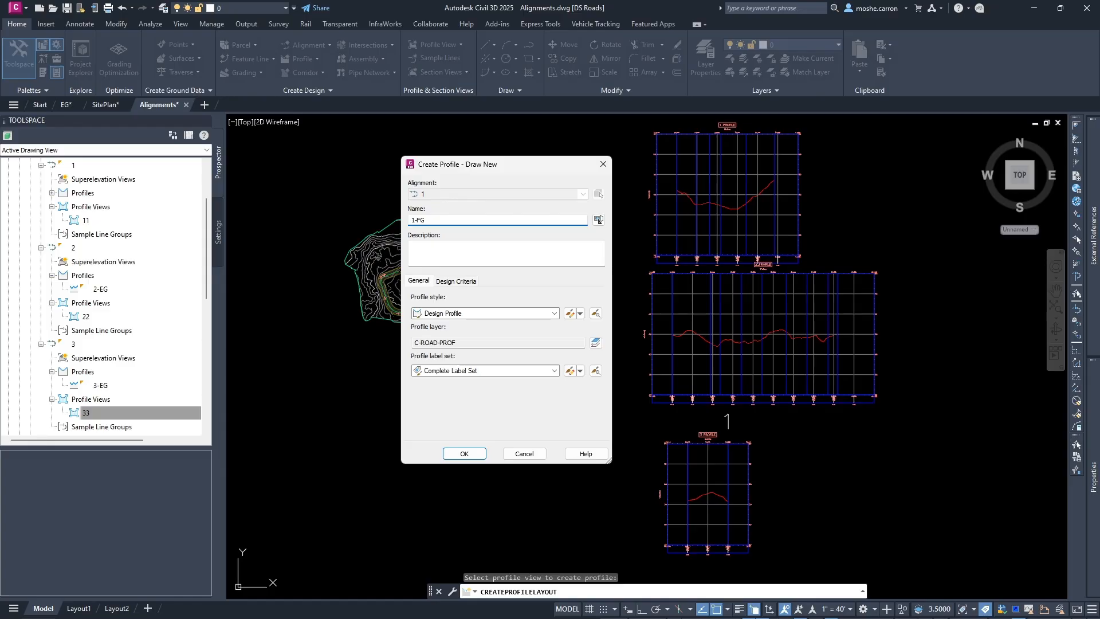
left_click(598, 221)
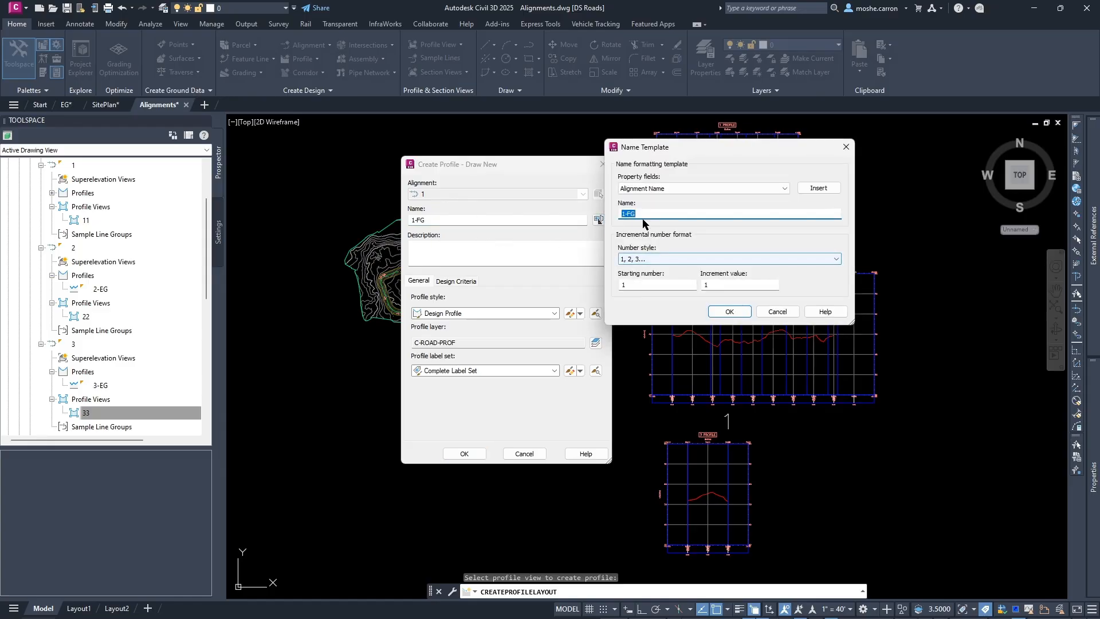
left_click(624, 215)
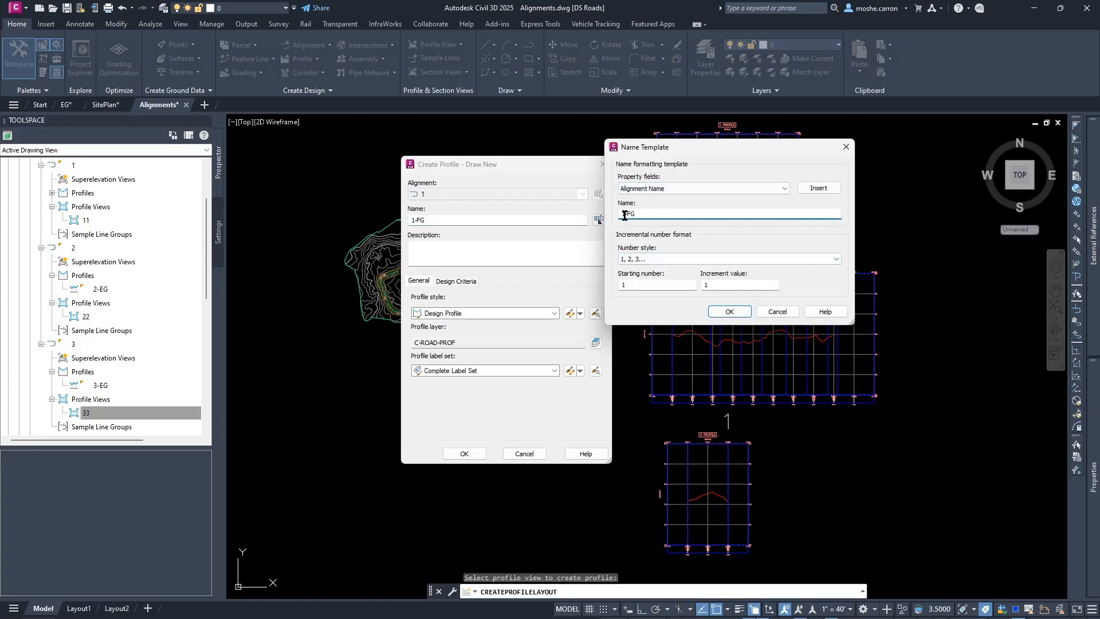
left_click(803, 188)
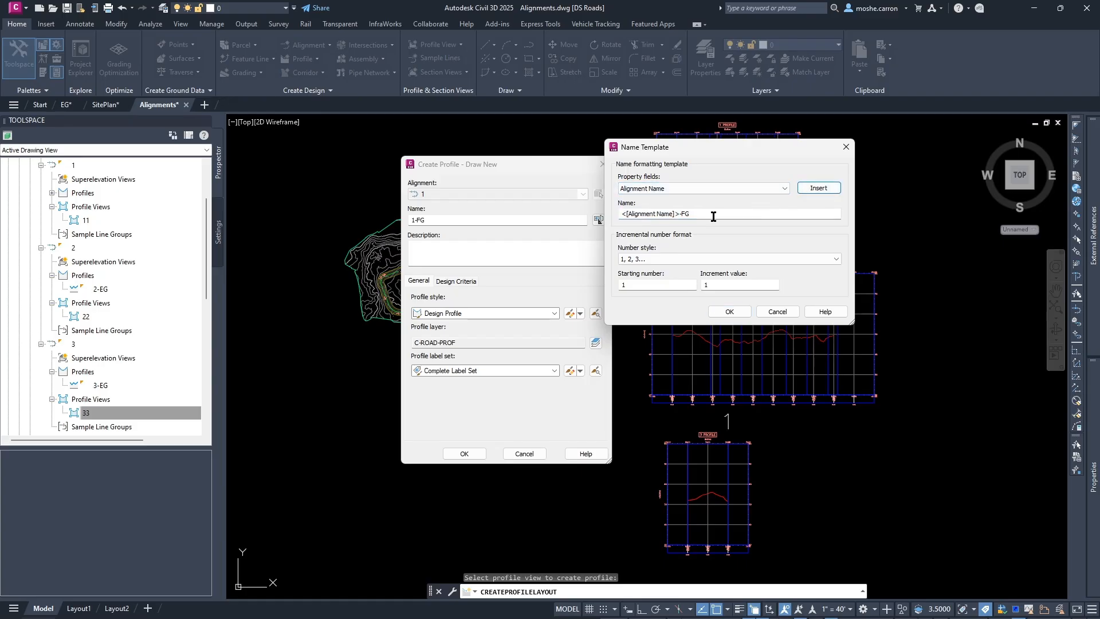
left_click(723, 313)
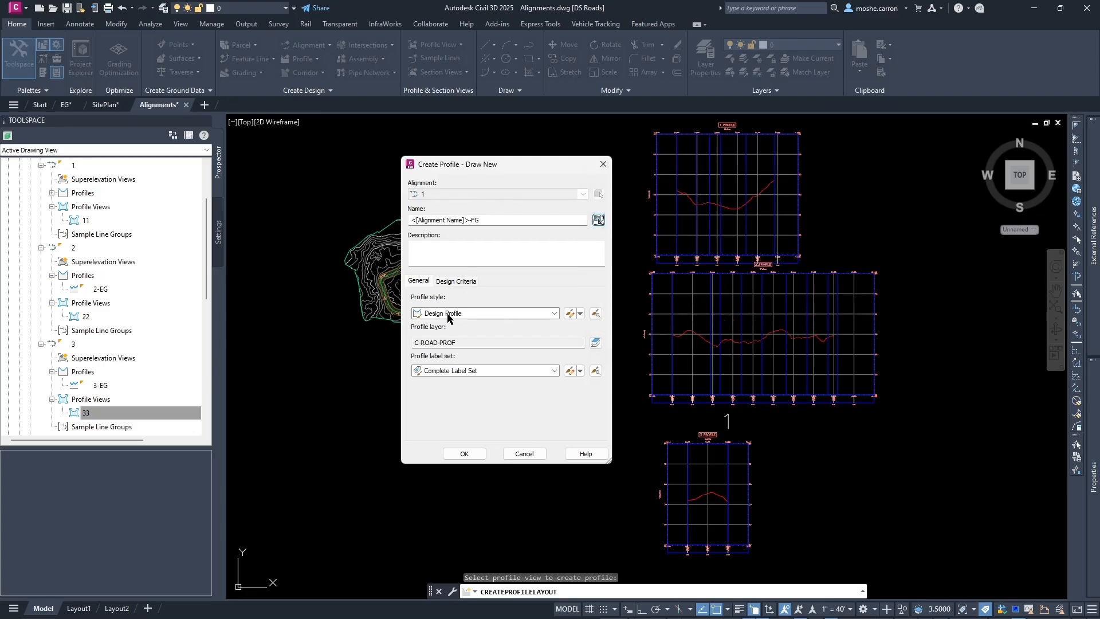
Choose Complete Label Set as the profile label set and create the design profile
left_click(469, 373)
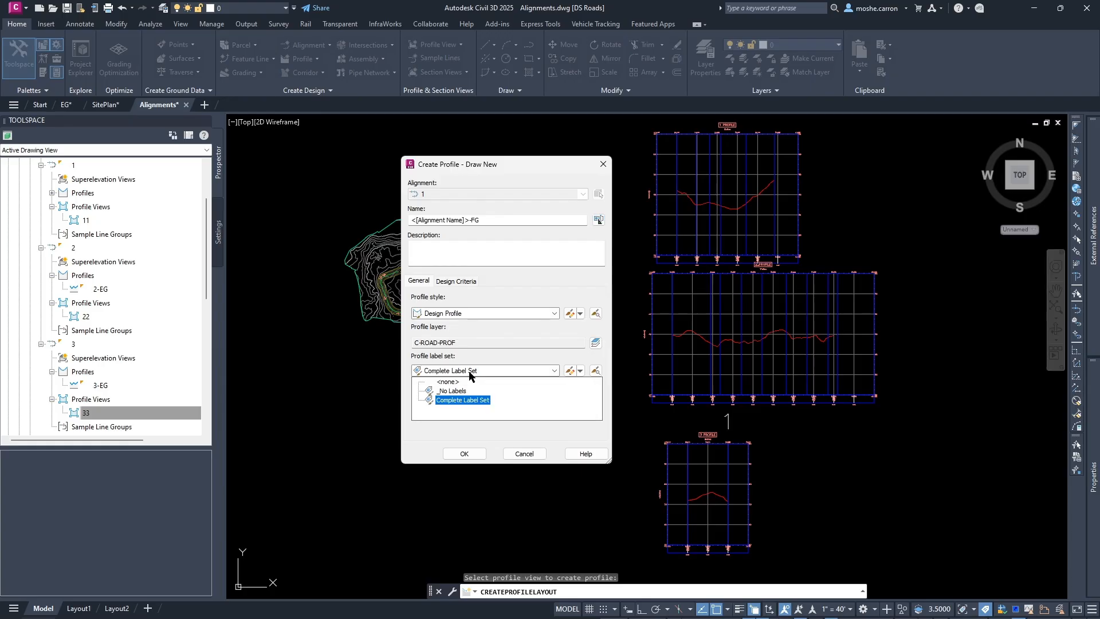
left_click(464, 399)
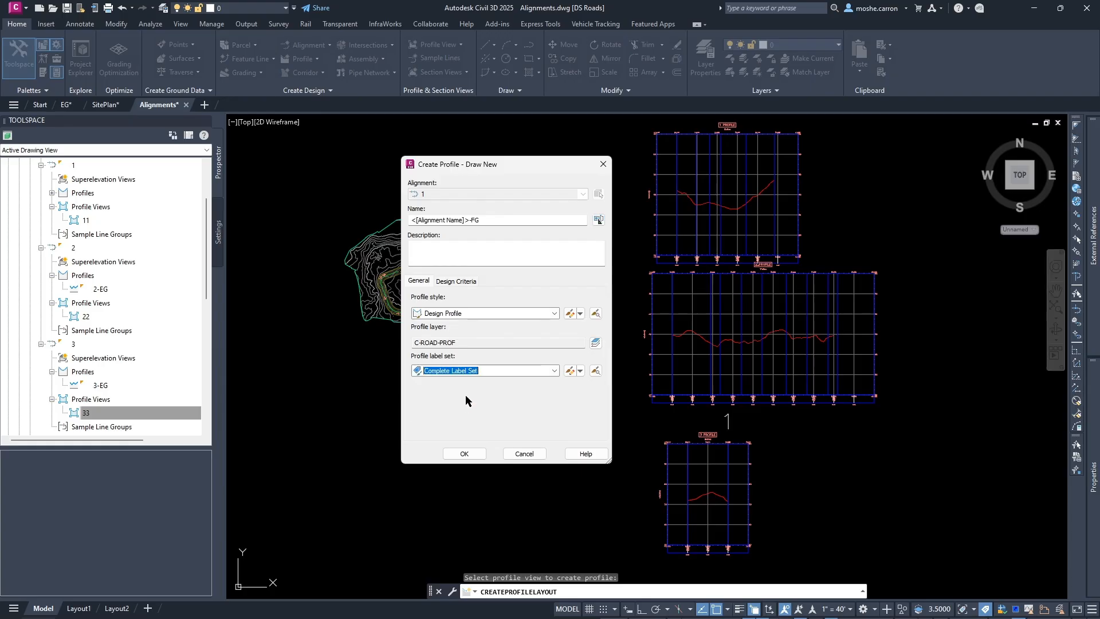
left_click(464, 373)
left_click(465, 400)
left_click(476, 455)
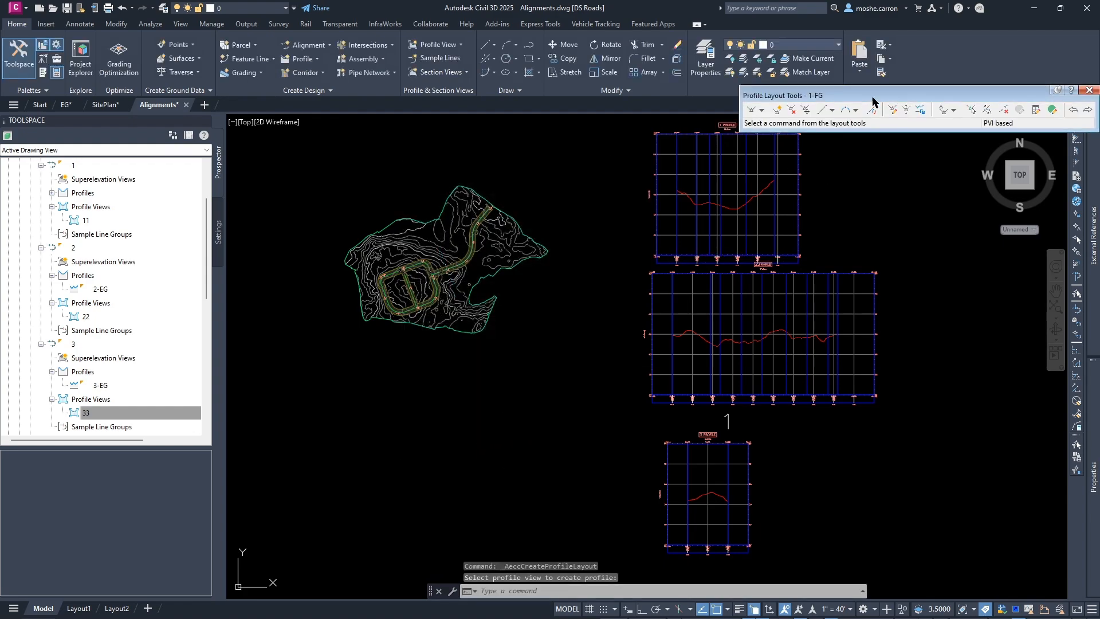
Shift the Profile Layout Tools window aside and start Draw Tangents at the beginning of alignment 1's existing-ground profile
left_click_drag(872, 102, 742, 102)
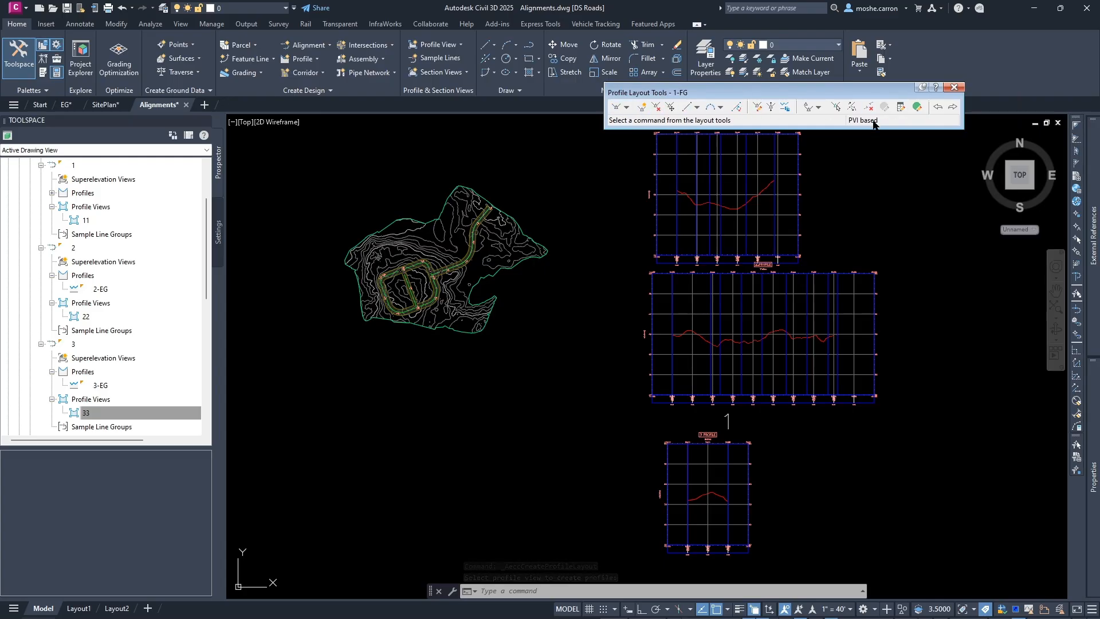
left_click_drag(680, 90, 701, 88)
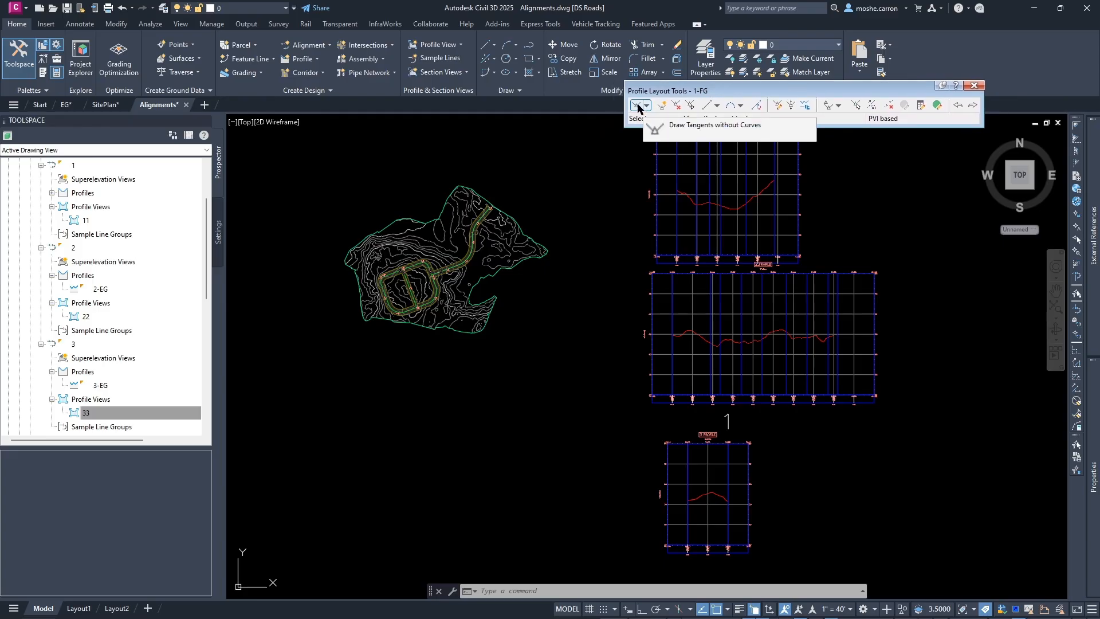
left_click(638, 108)
middle_click_drag(707, 184, 675, 222)
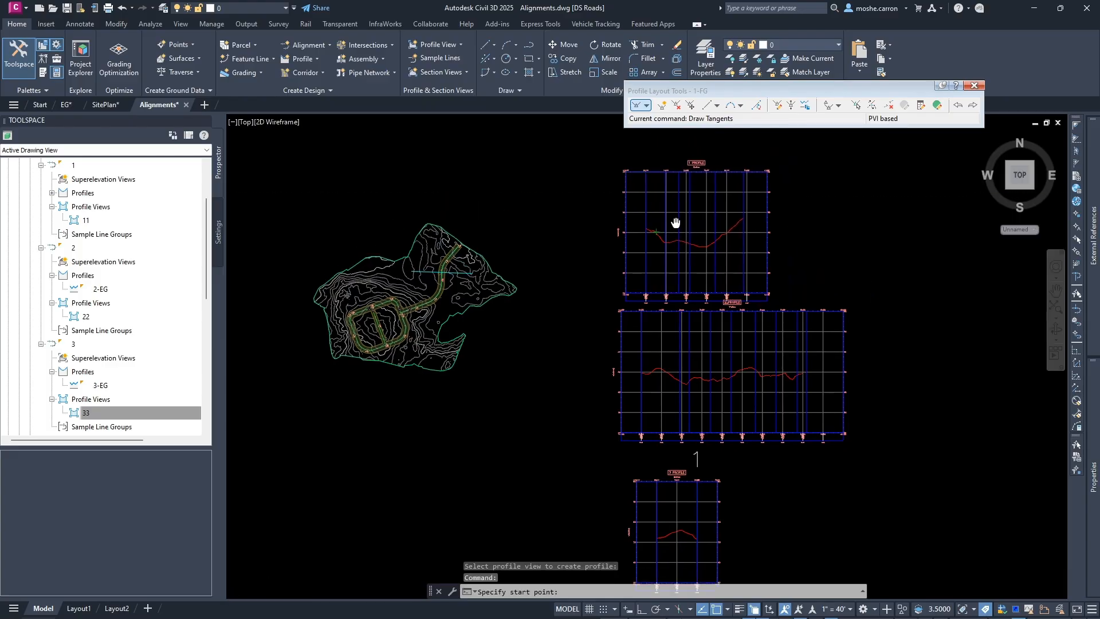
scroll(676, 223, "up", 10)
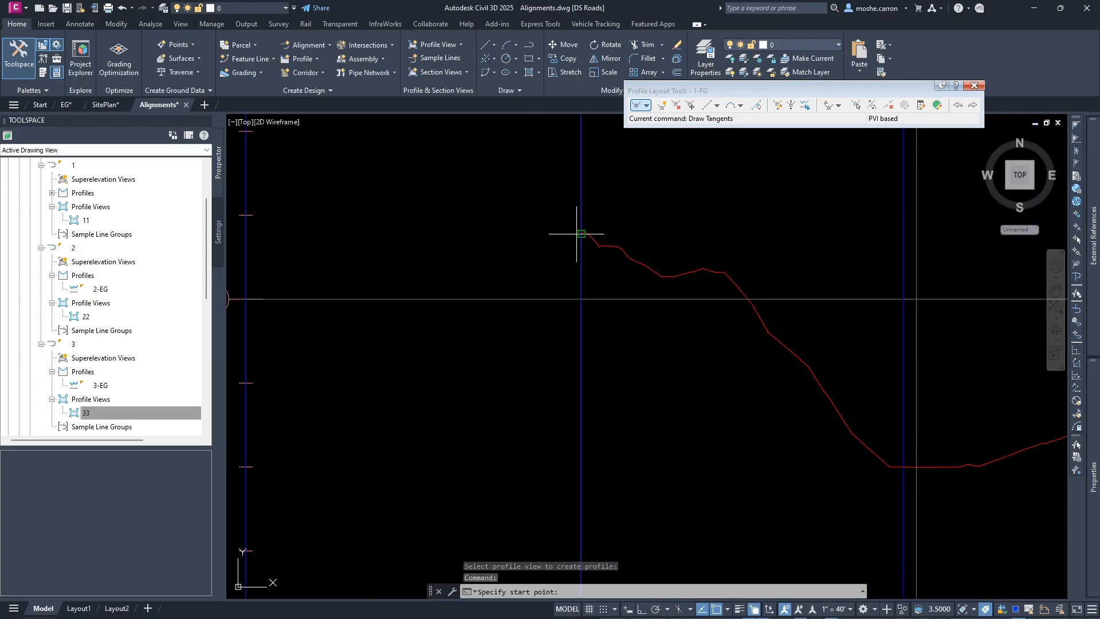
scroll(578, 231, "up", 5)
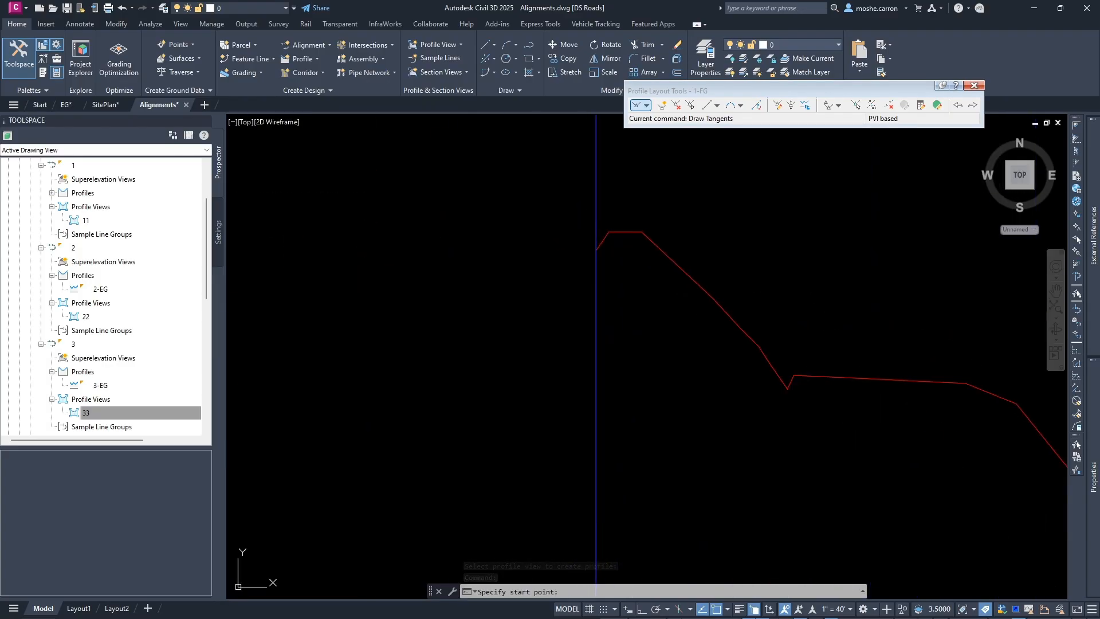
left_click(596, 241)
Draw one level tangent from the start of alignment 1's existing-ground profile to about station 4+80 and finish the tangents
scroll(659, 250, "down", 5)
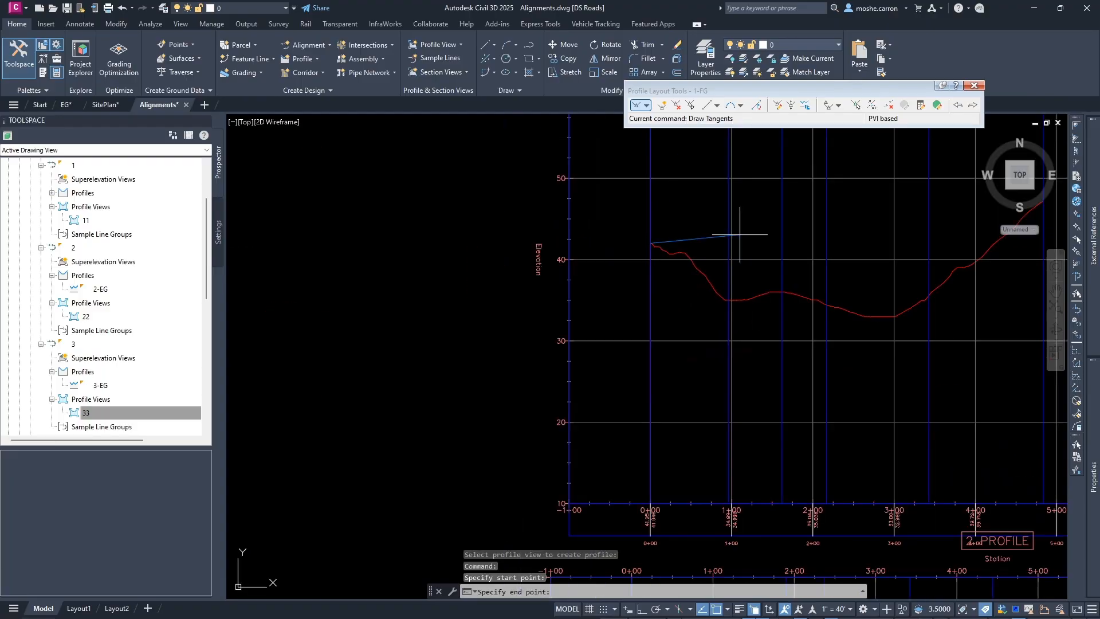
scroll(740, 234, "down", 8)
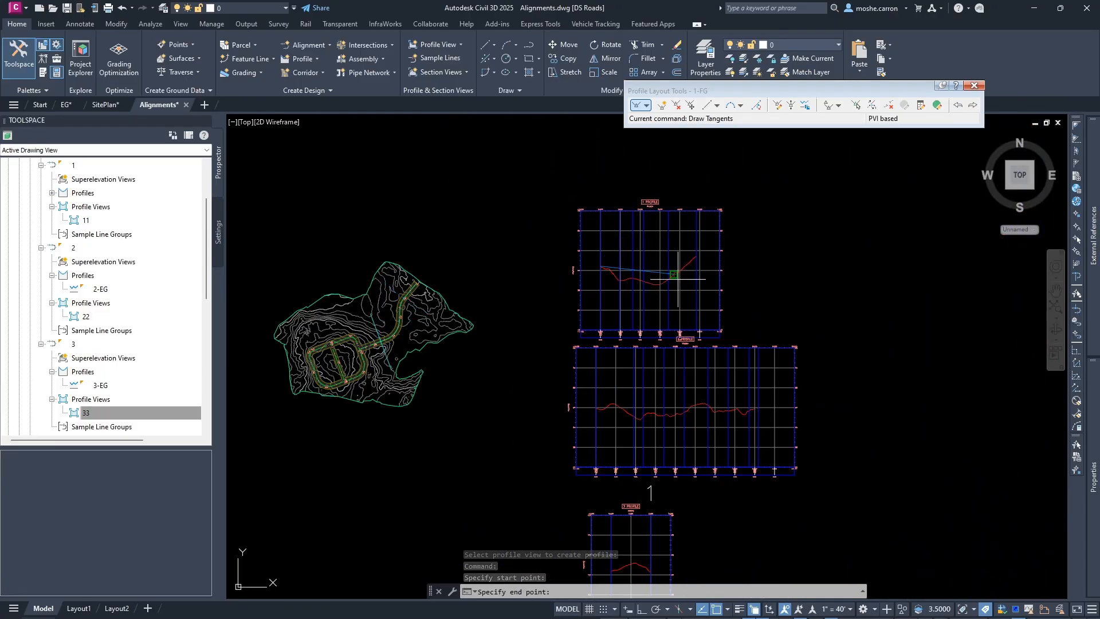
key("F3")
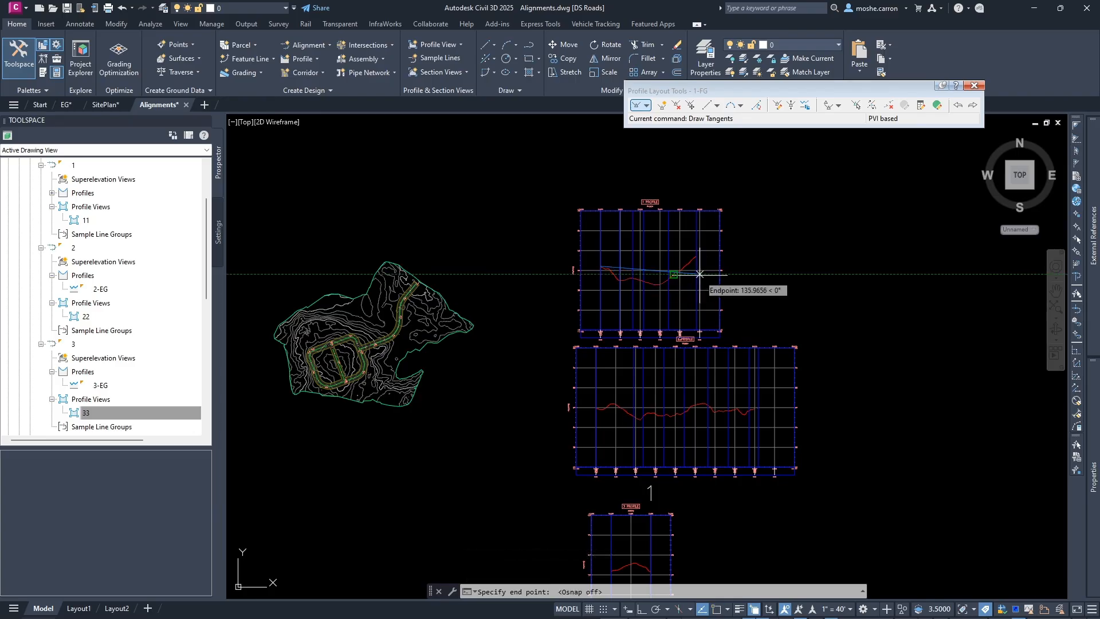
scroll(700, 274, "up", 4)
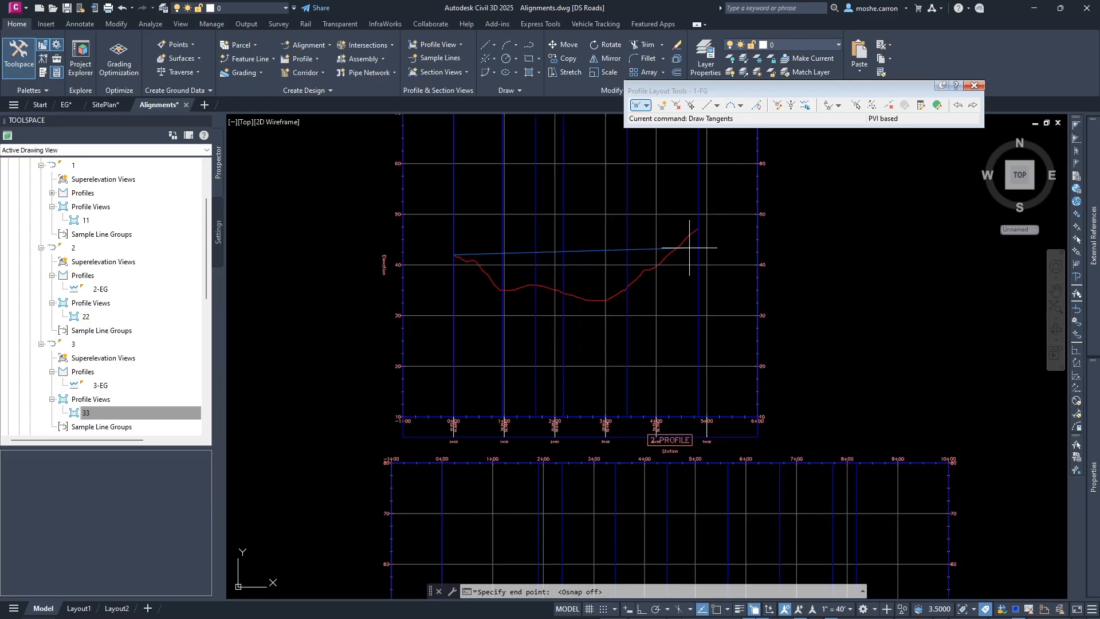
scroll(689, 247, "up", 3)
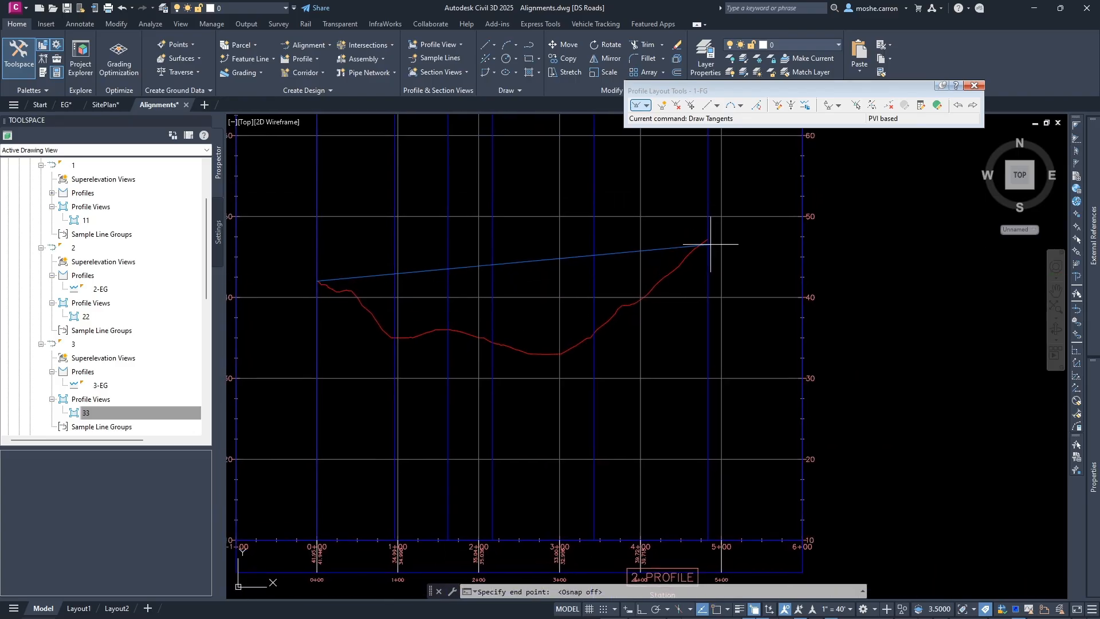
key("F3")
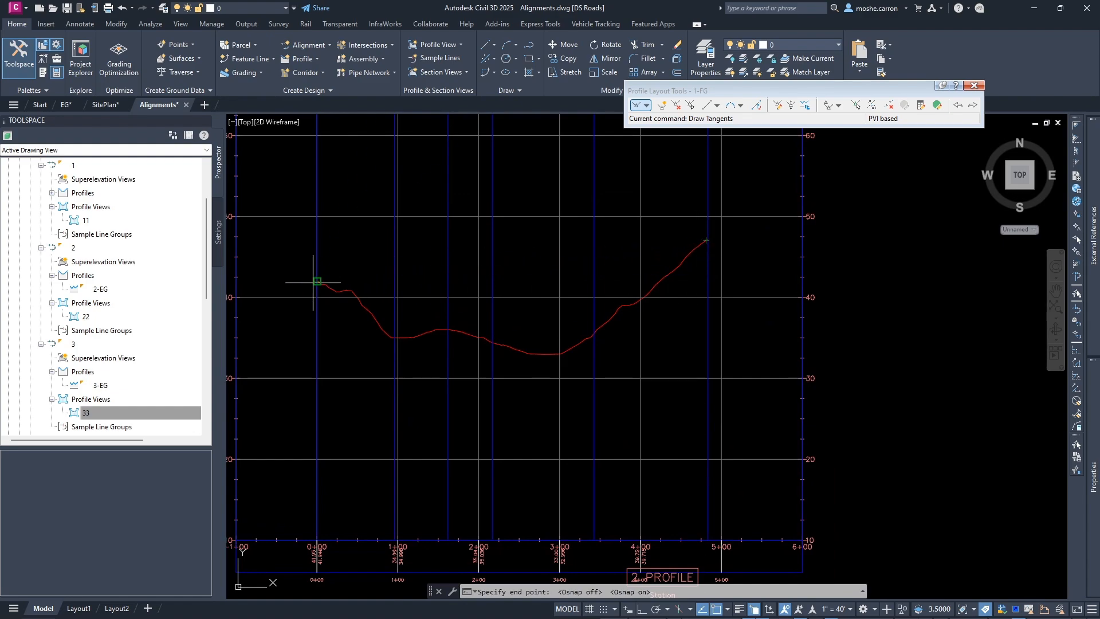
left_click(705, 282)
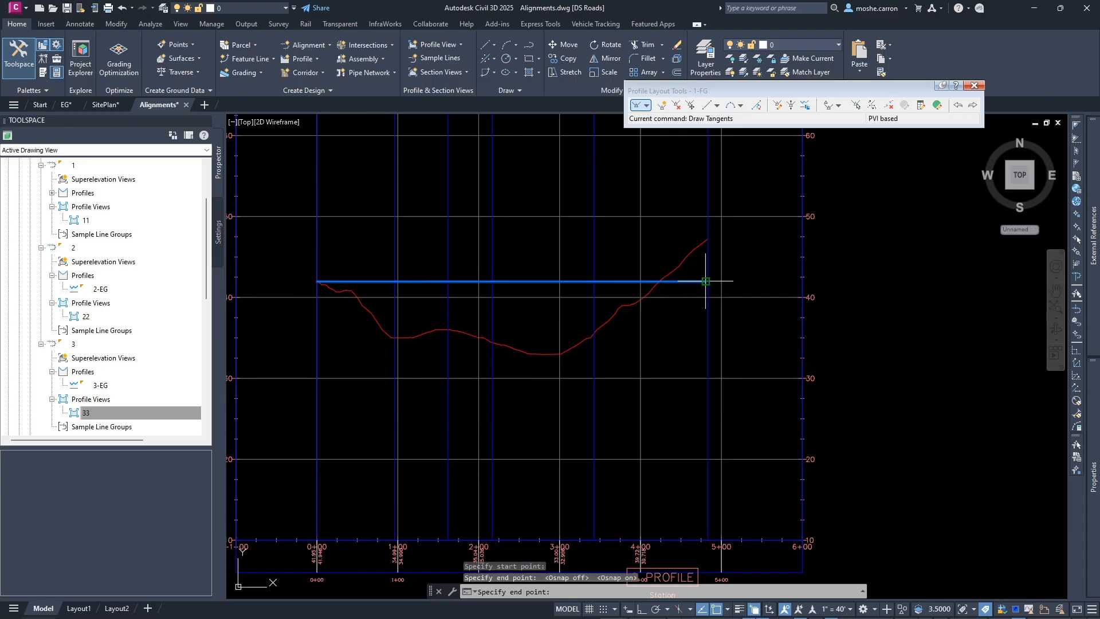
right_click(699, 280)
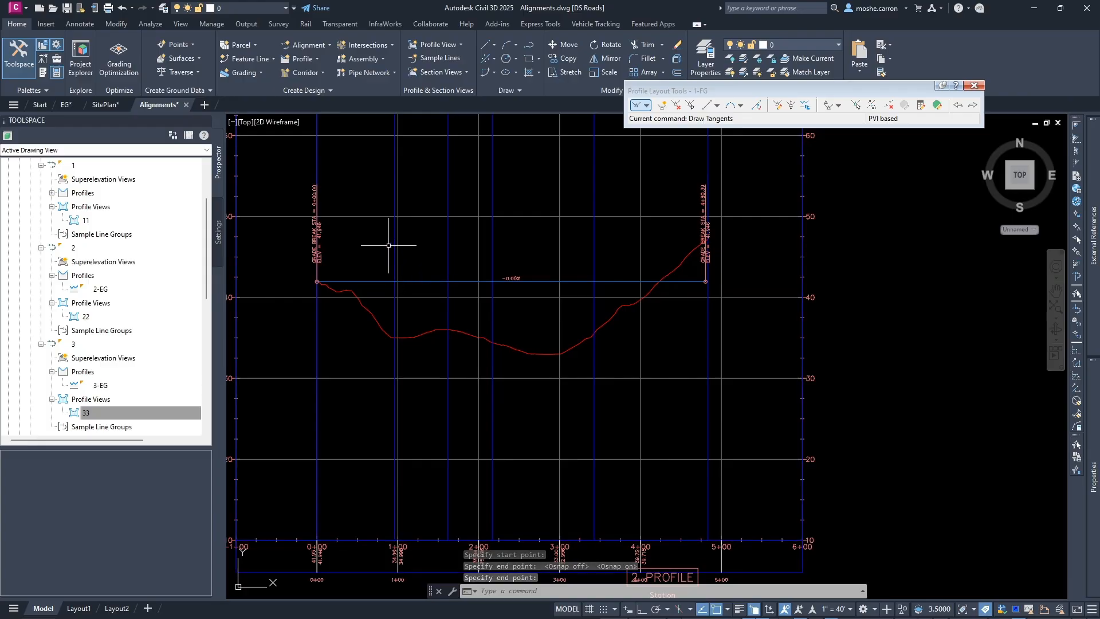
Set the elevation of 1-FG's end PVI to 44' in the profile entities table, then close the table
middle_click_drag(380, 245, 382, 263)
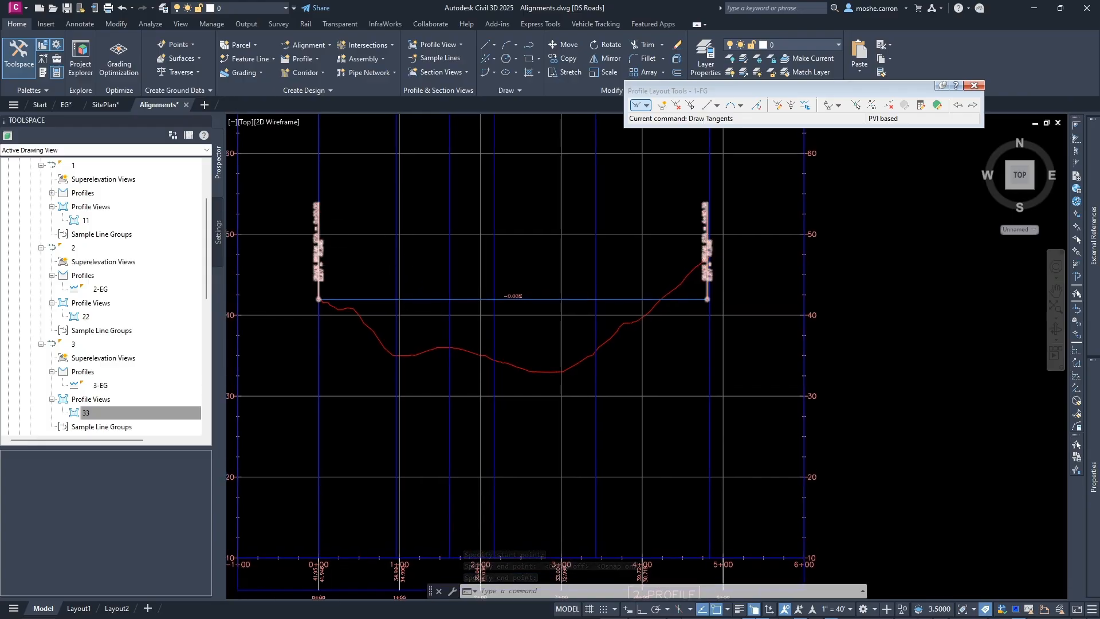
scroll(322, 250, "up", 2)
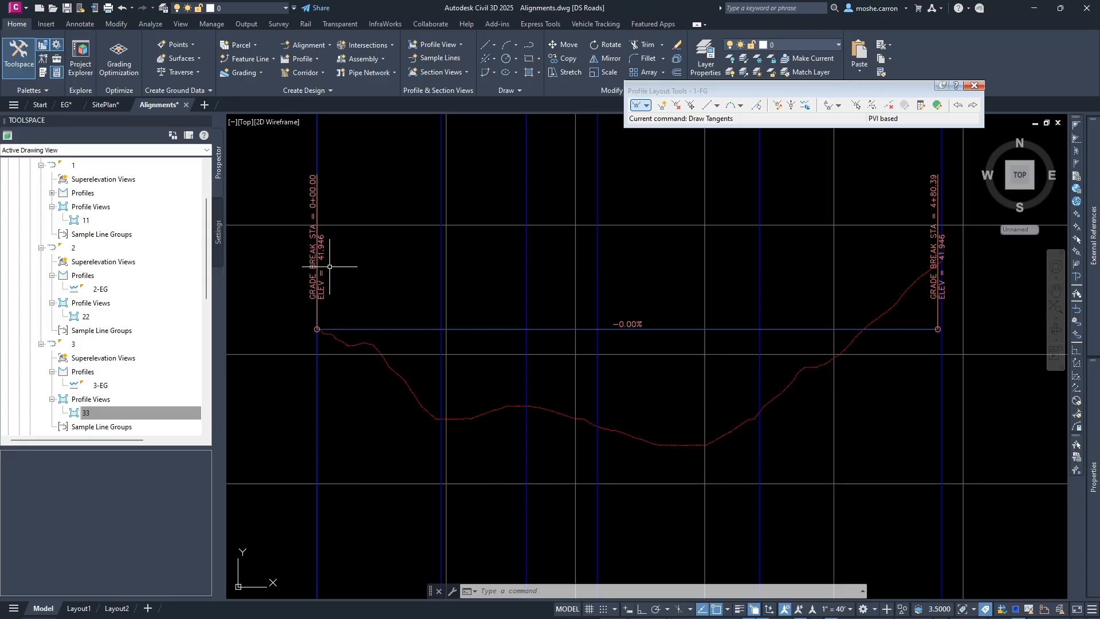
middle_click_drag(647, 285, 584, 307)
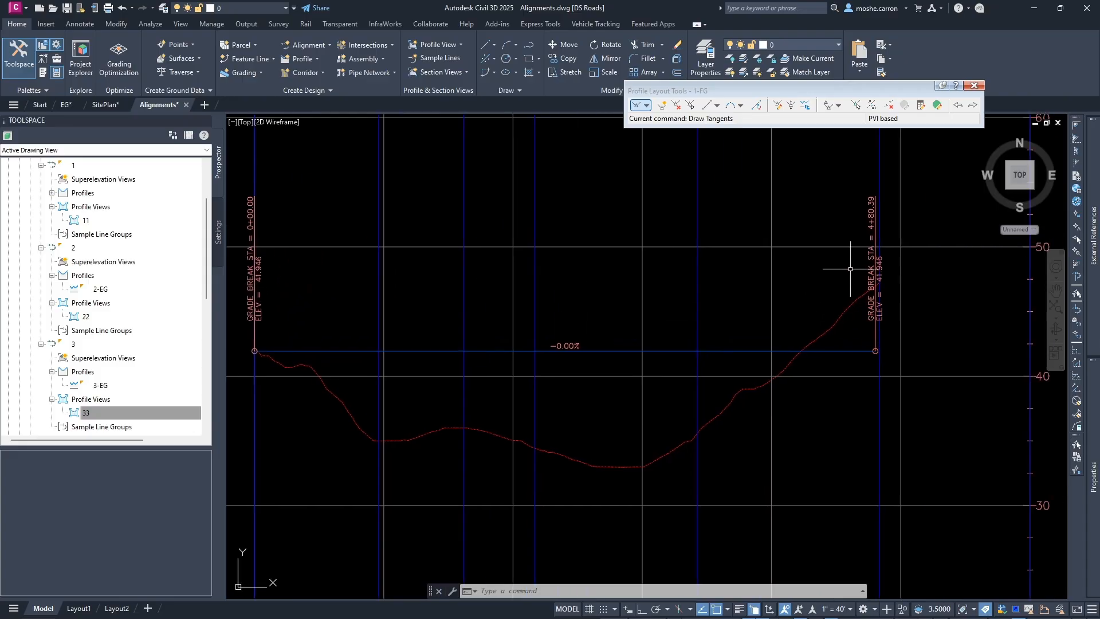
scroll(728, 349, "down", 2)
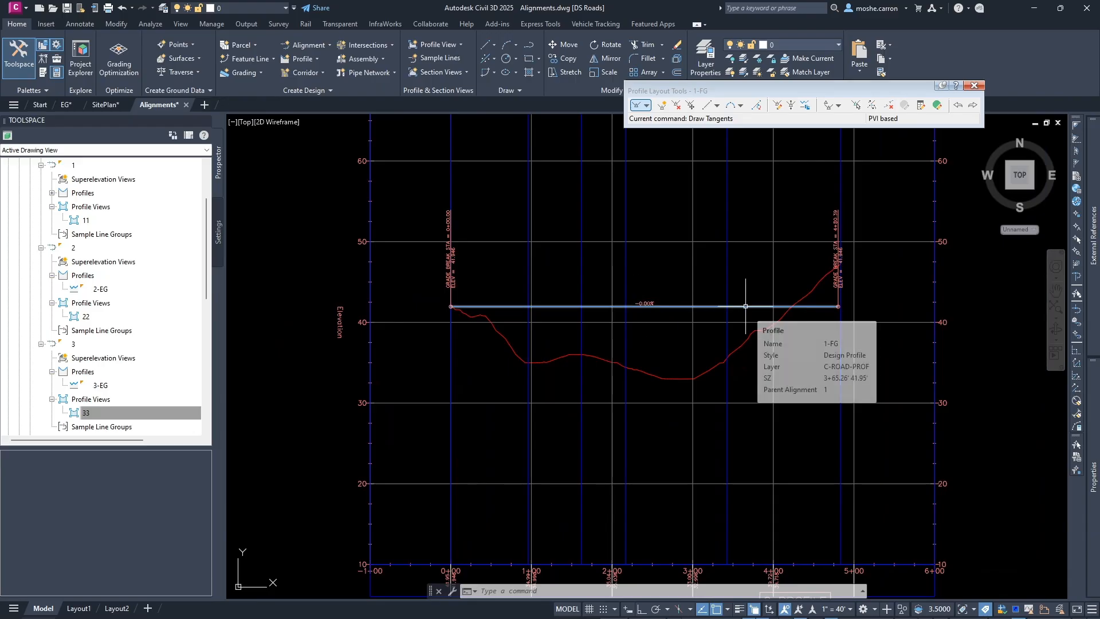
left_click(937, 105)
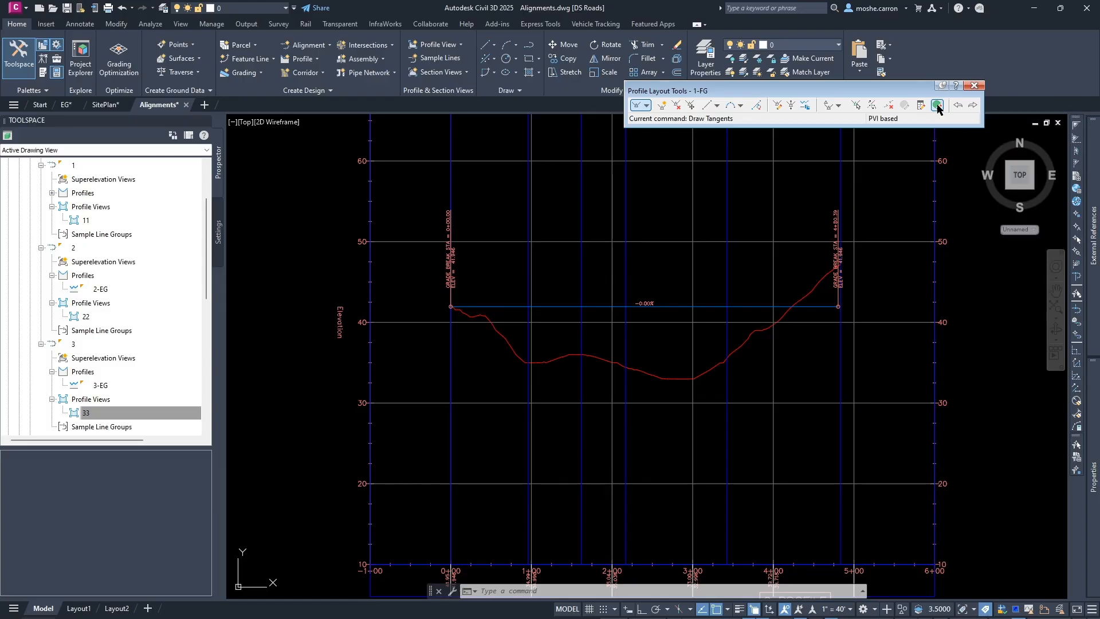
left_click_drag(953, 230, 959, 405)
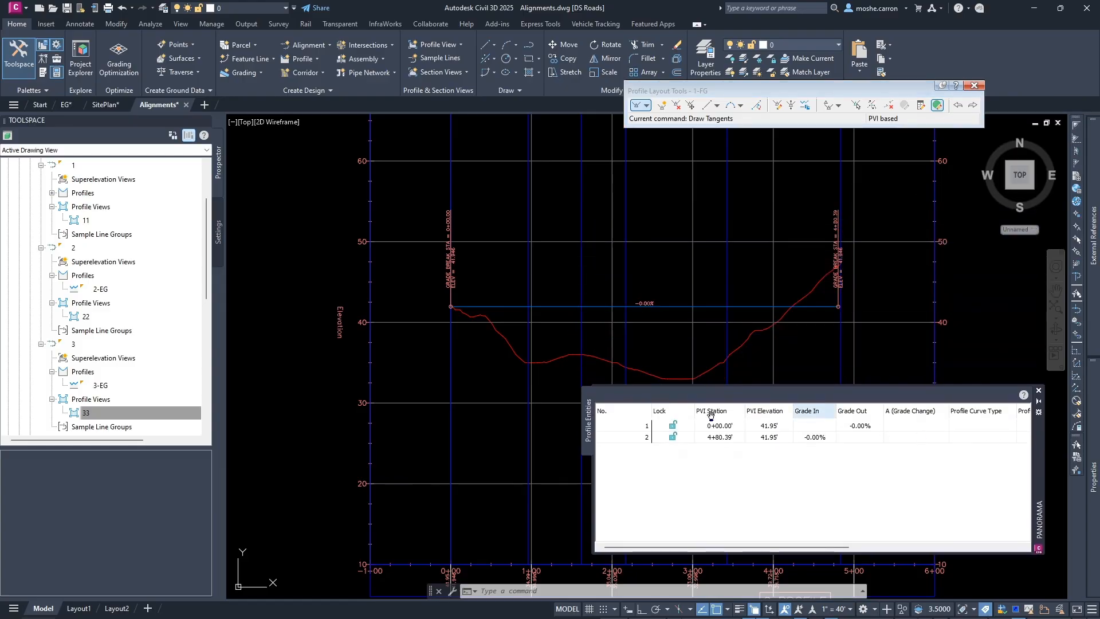
left_click(775, 439)
left_click(777, 437)
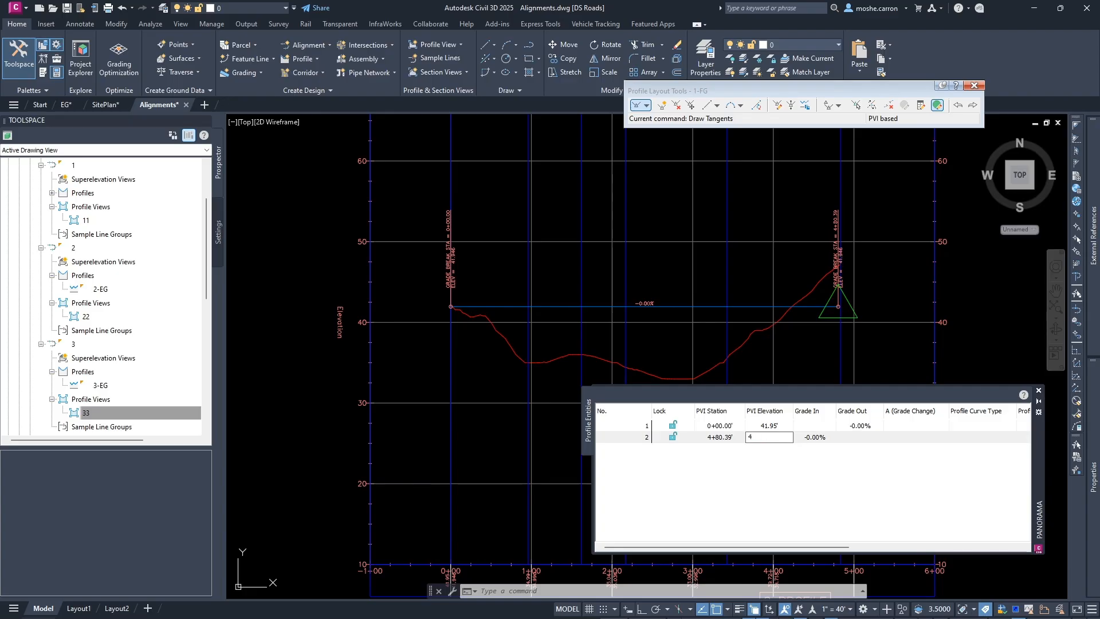
key("Return")
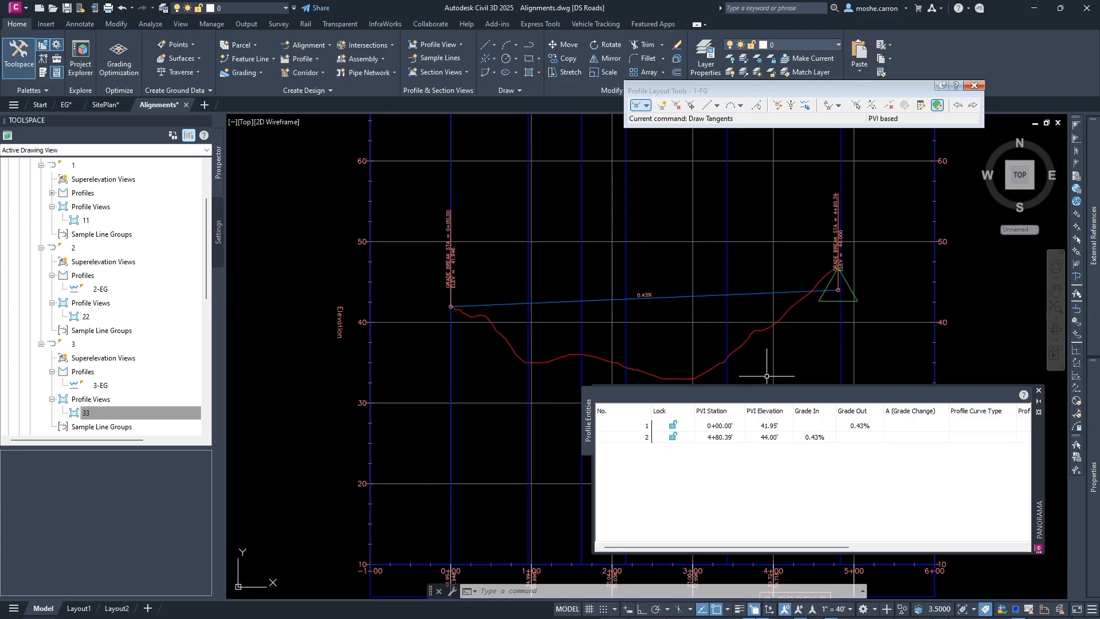
left_click(1039, 391)
scroll(699, 343, "down", 6)
key("Escape")
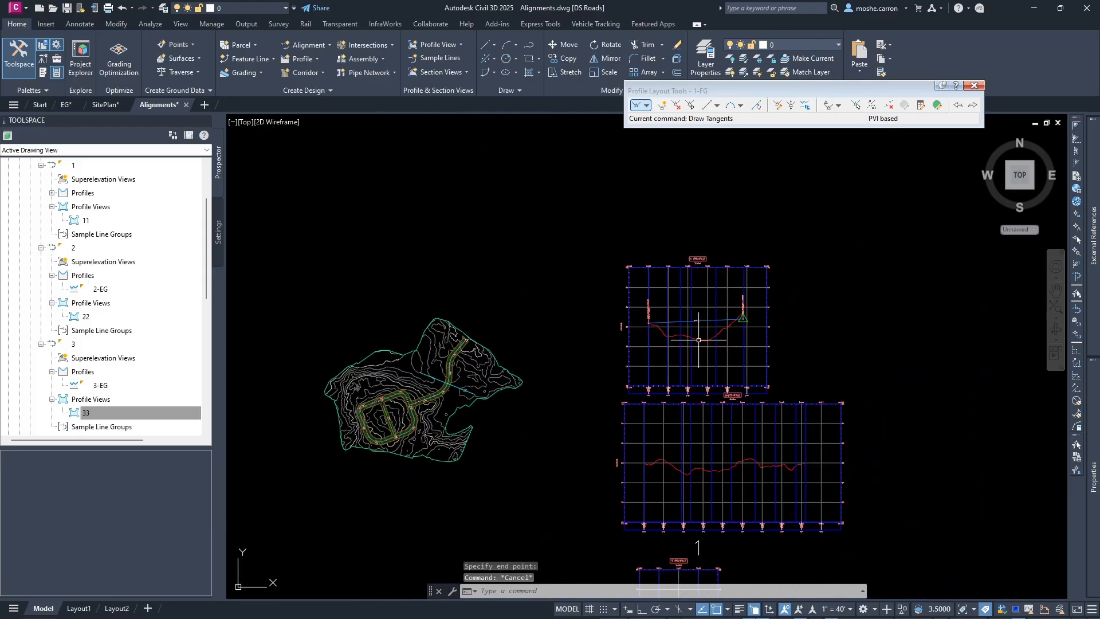
Start a layout profile with Profile Creation Tools on alignment 2's profile view
middle_click_drag(670, 466, 626, 410)
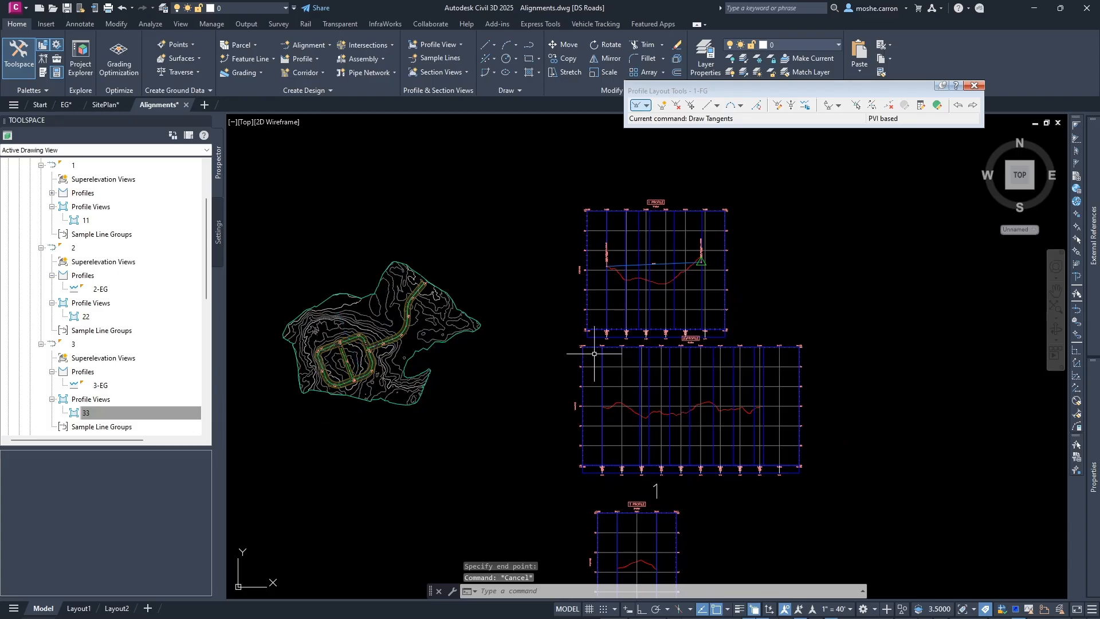
left_click(302, 59)
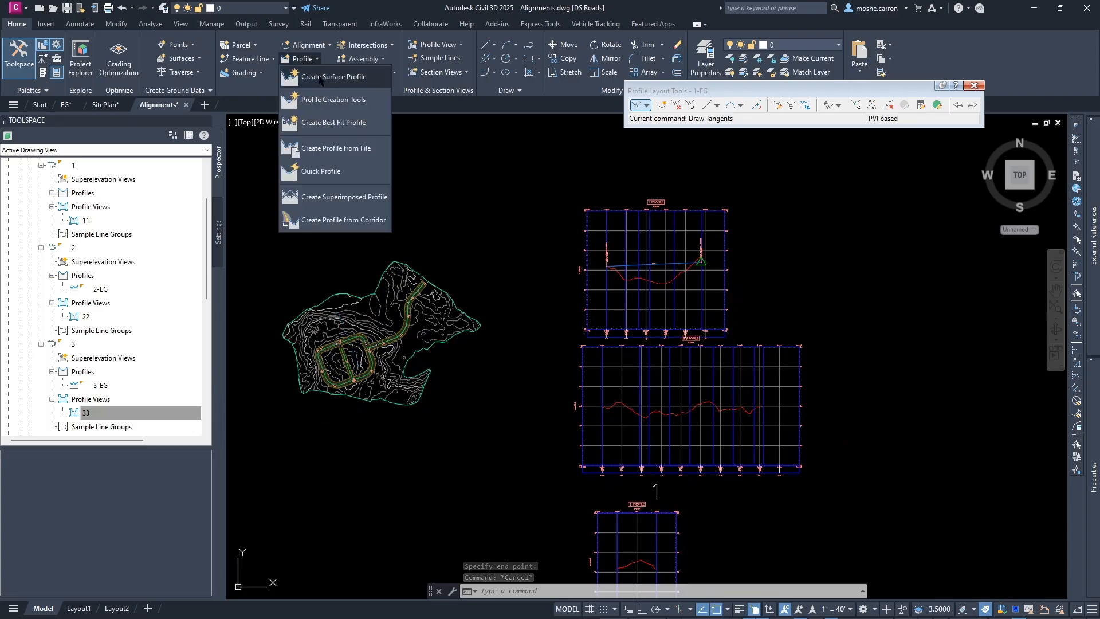
left_click(333, 100)
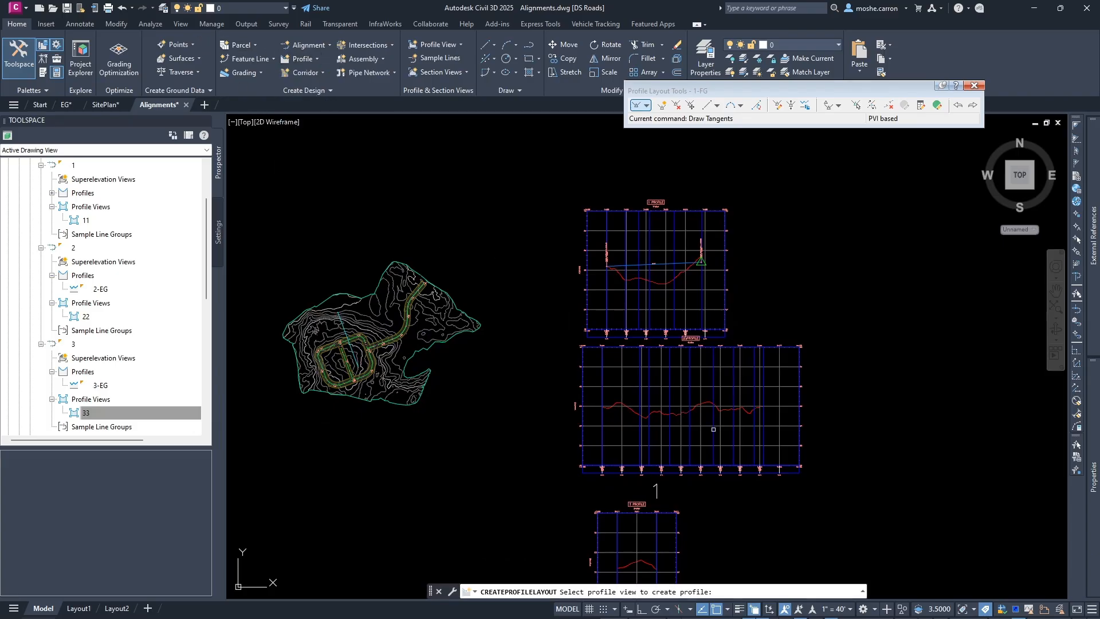
left_click(647, 389)
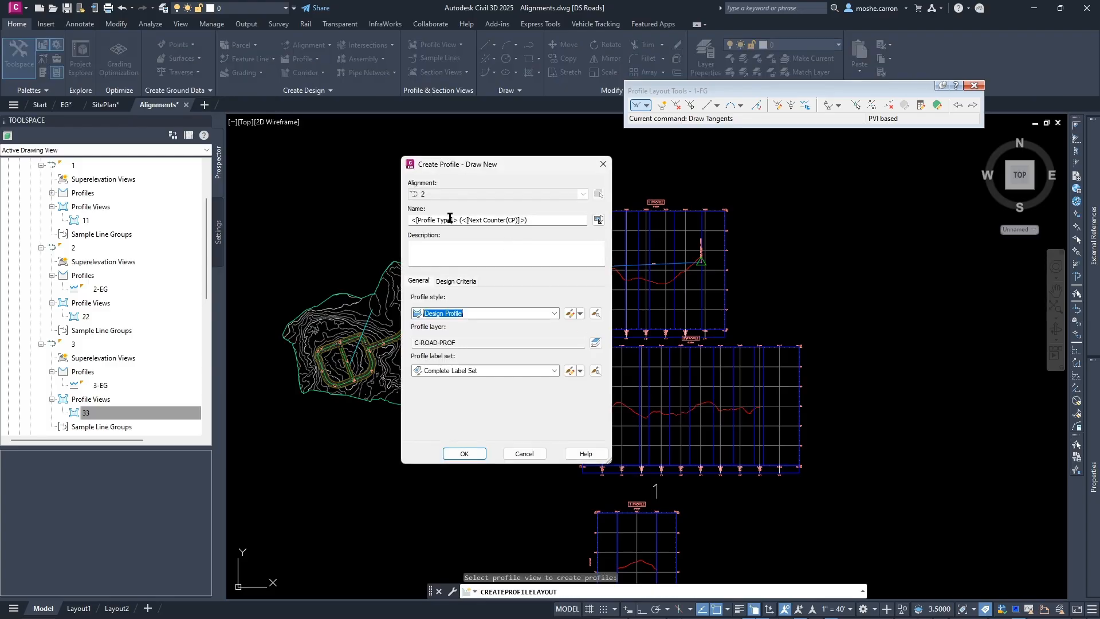
Set the name template to <[Alignment Name]>-FG and create the profile with the Design Profile style and Complete Label Set
left_click(597, 221)
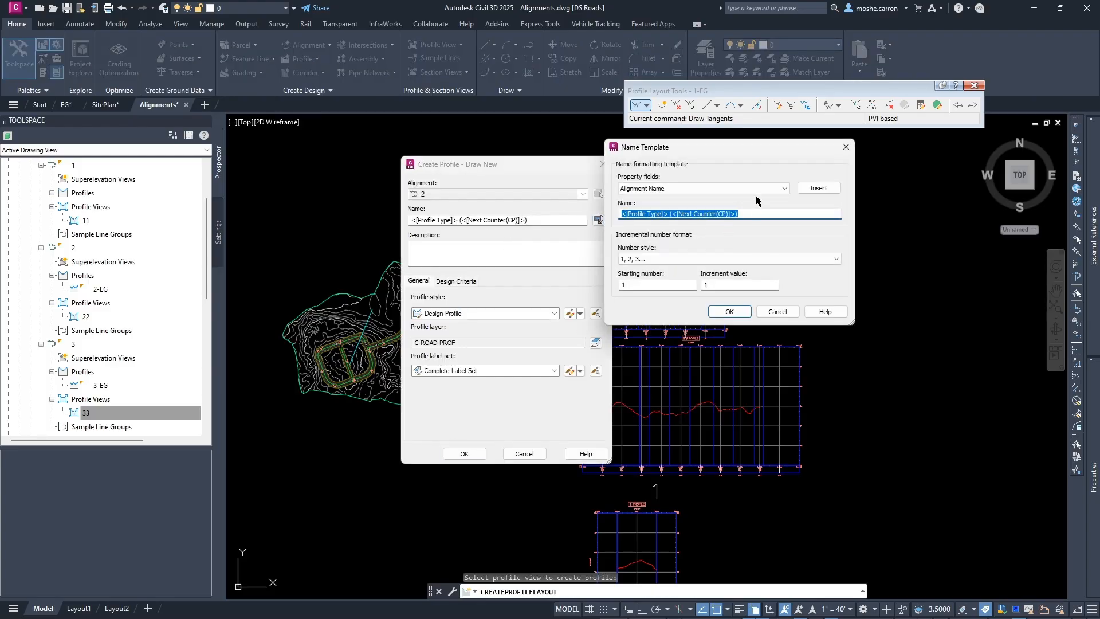
left_click(803, 188)
left_click(692, 214)
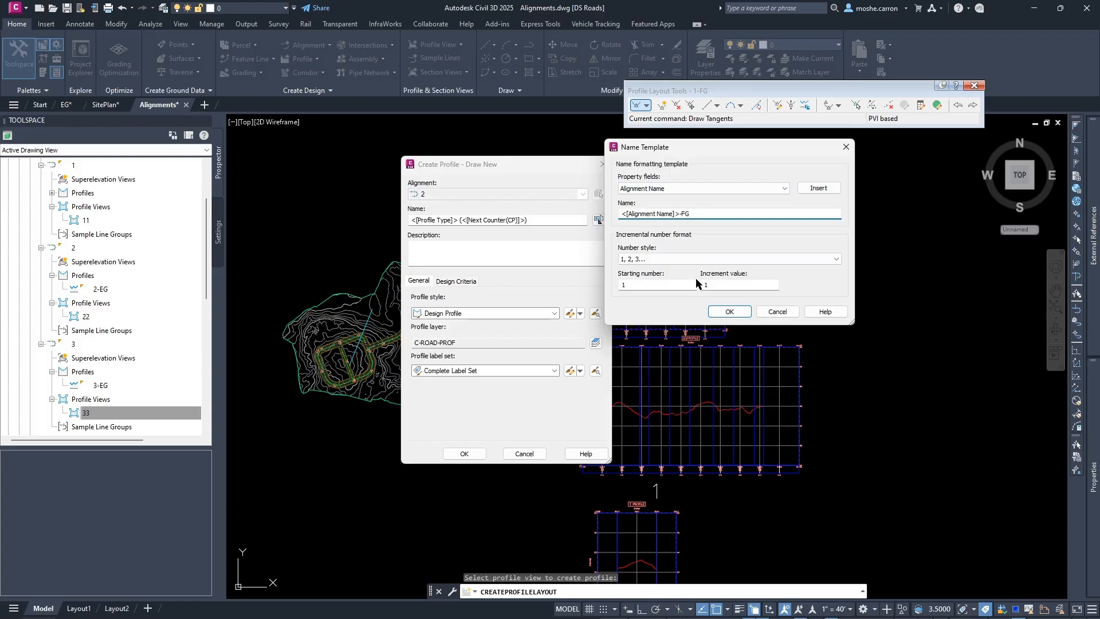
left_click(731, 311)
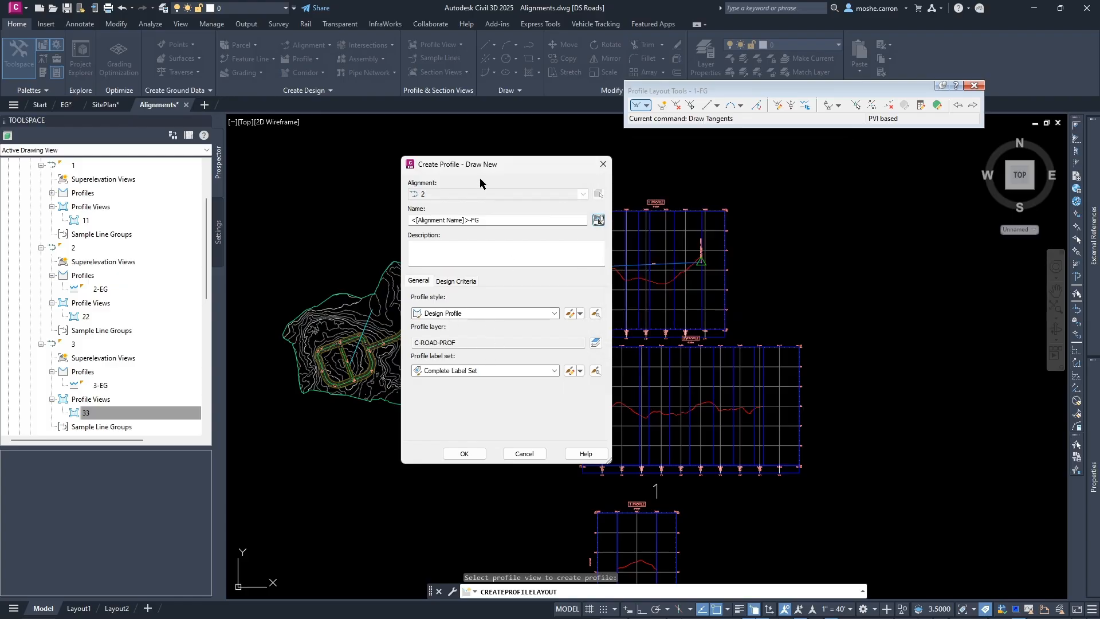
left_click(472, 455)
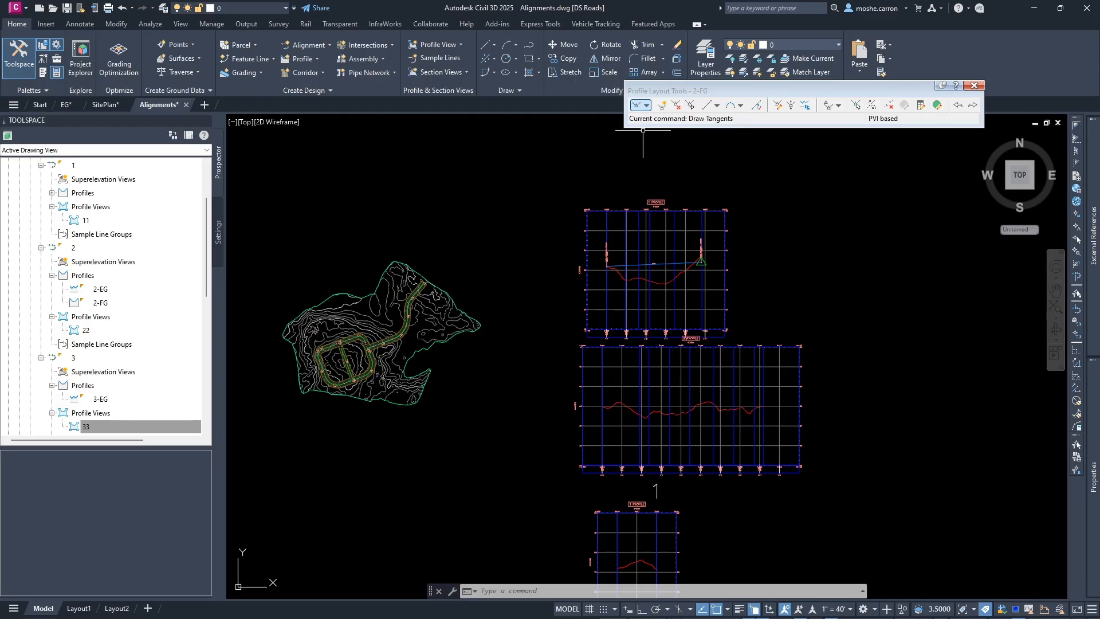
Draw one level tangent for 2-FG at elevation 60 from station 0+00 to the alignment's end at about 8+18
left_click(637, 105)
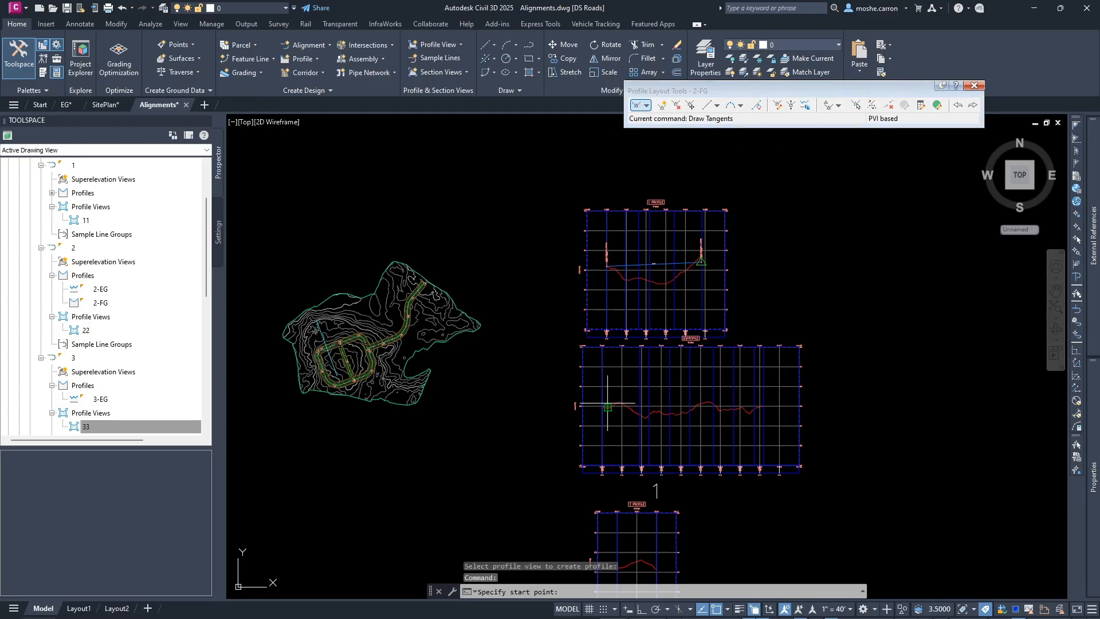
scroll(608, 407, "up", 6)
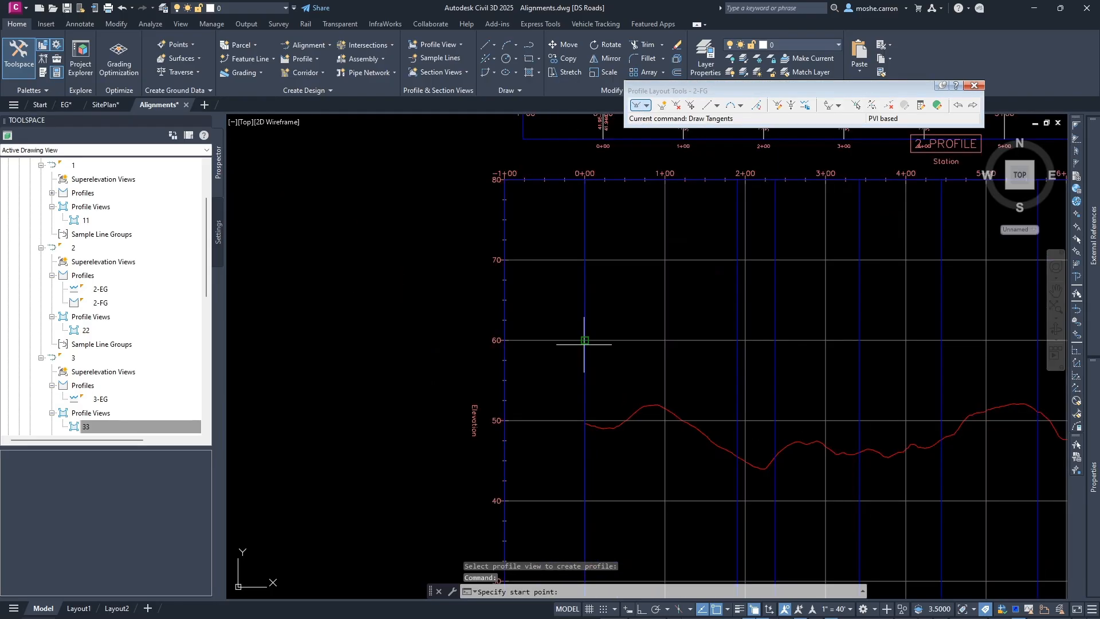
left_click(585, 342)
scroll(810, 386, "down", 4)
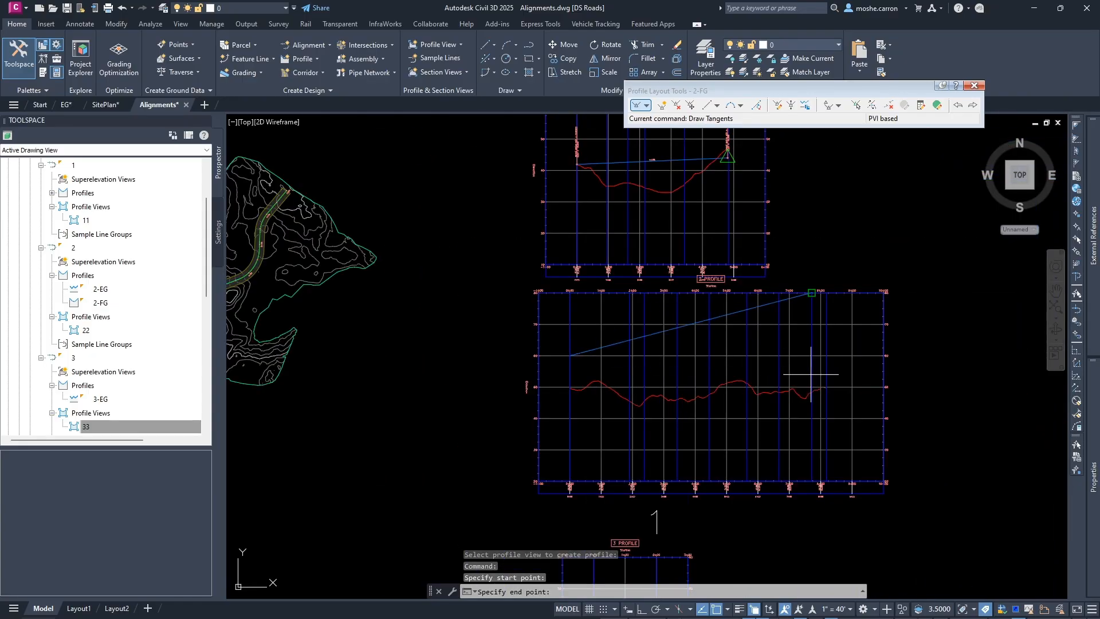
scroll(811, 374, "up", 2)
left_click(829, 353)
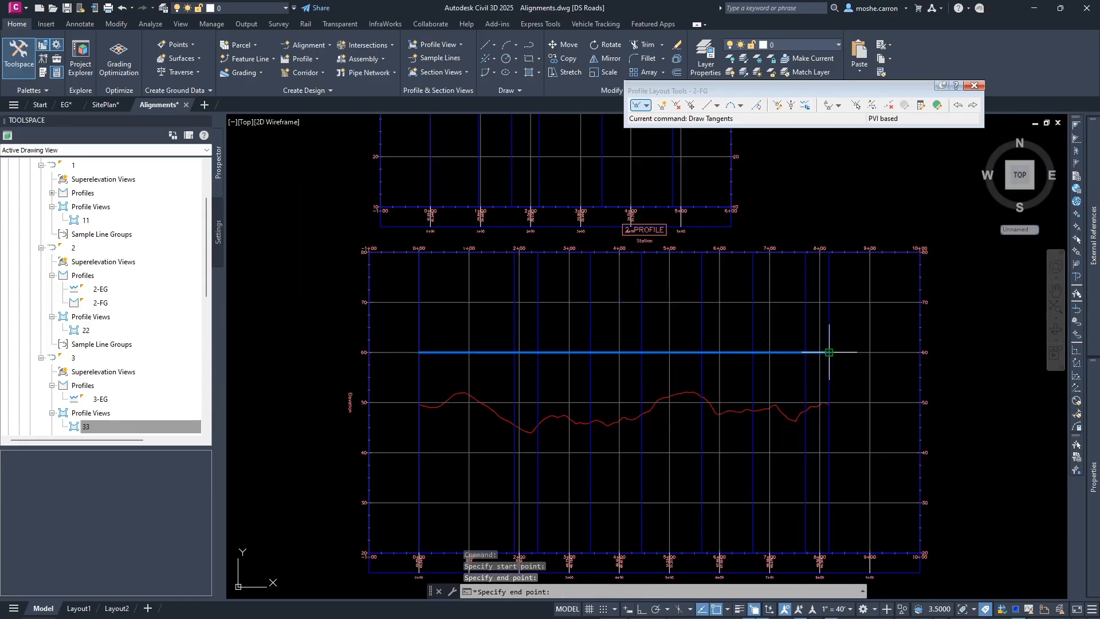
key("Return")
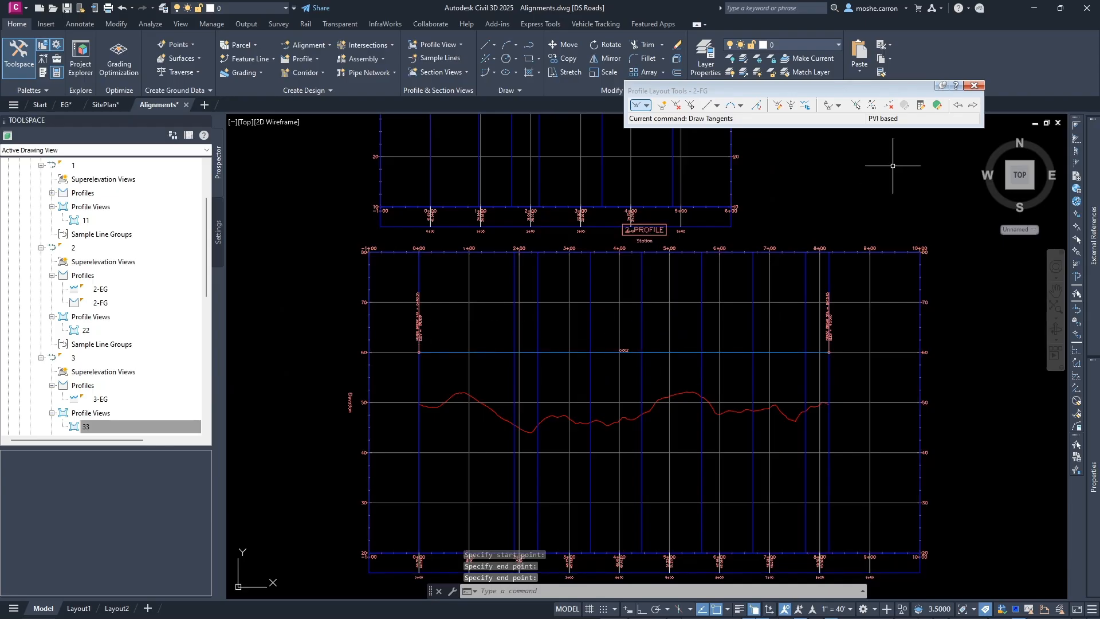
Open the profile entities table for 2-FG and try to select both PVI rows together
left_click(936, 105)
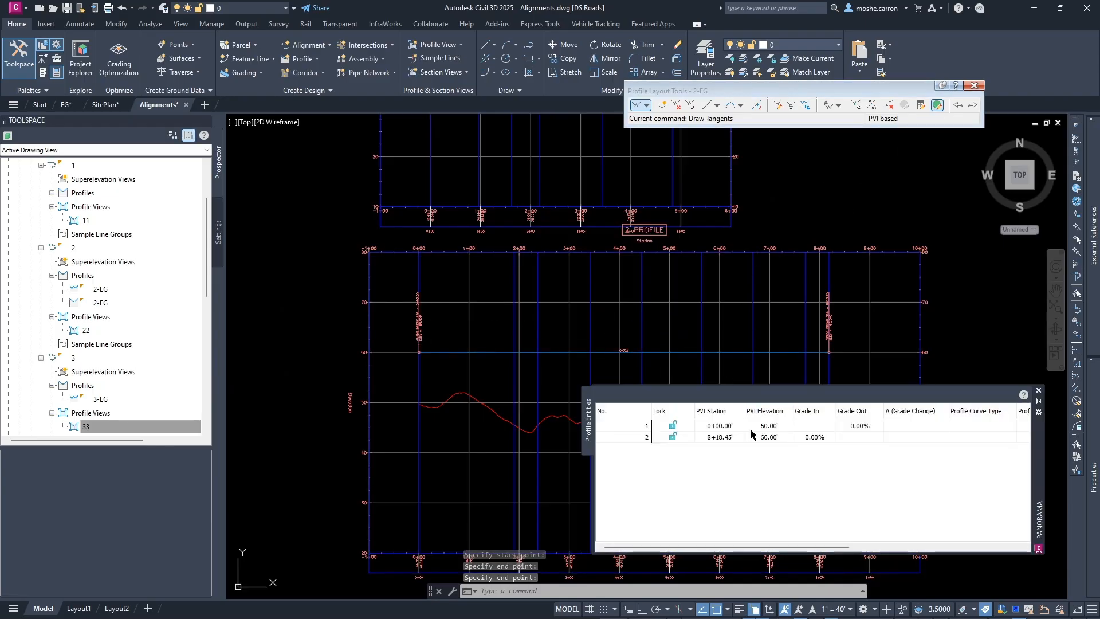
left_click(763, 427)
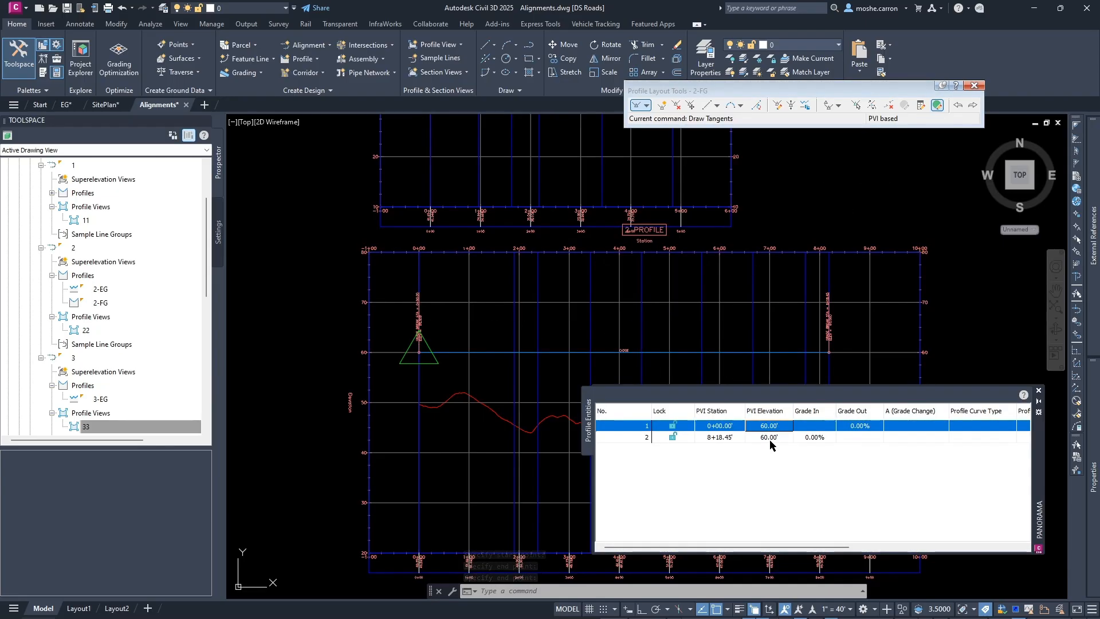
left_click(769, 439, "shift")
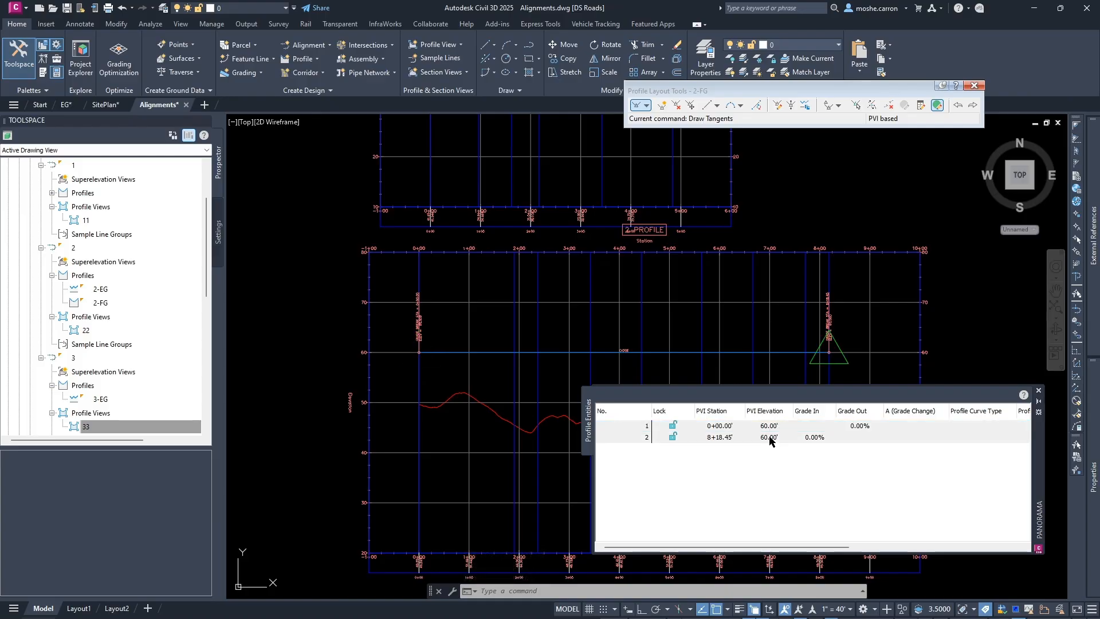
left_click(771, 427)
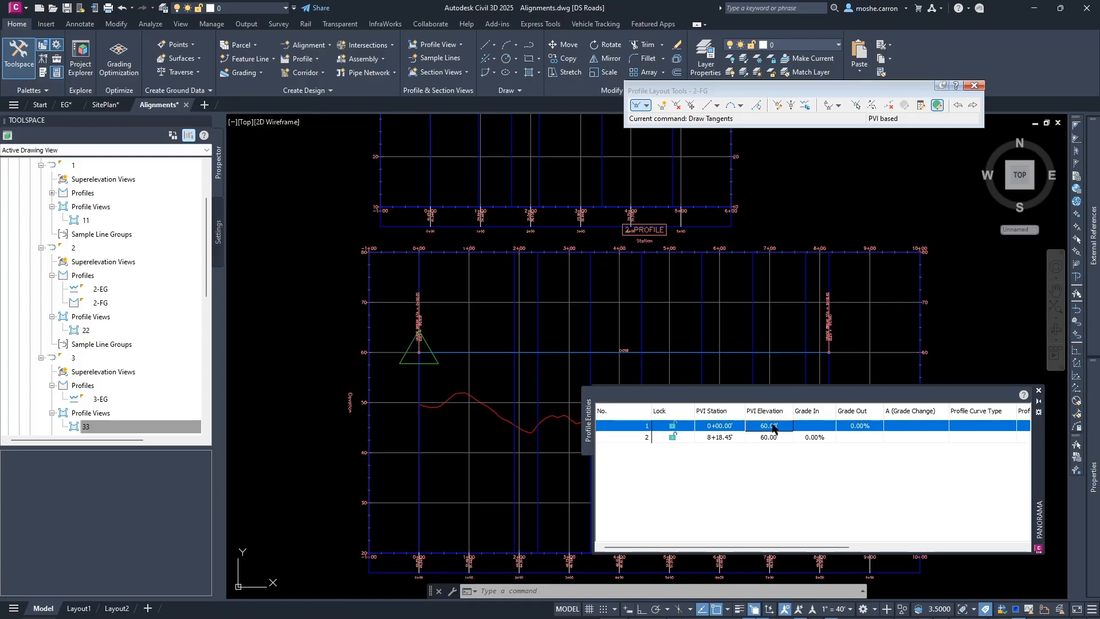
left_click(772, 439, "shift")
left_click(773, 439, "ctrl")
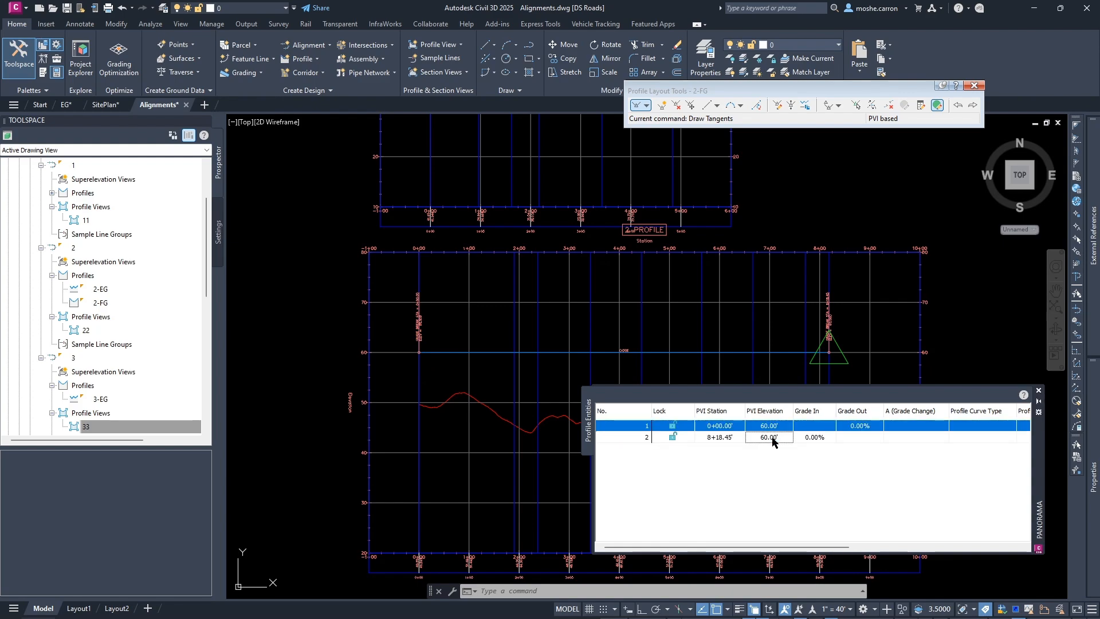
left_click(771, 437)
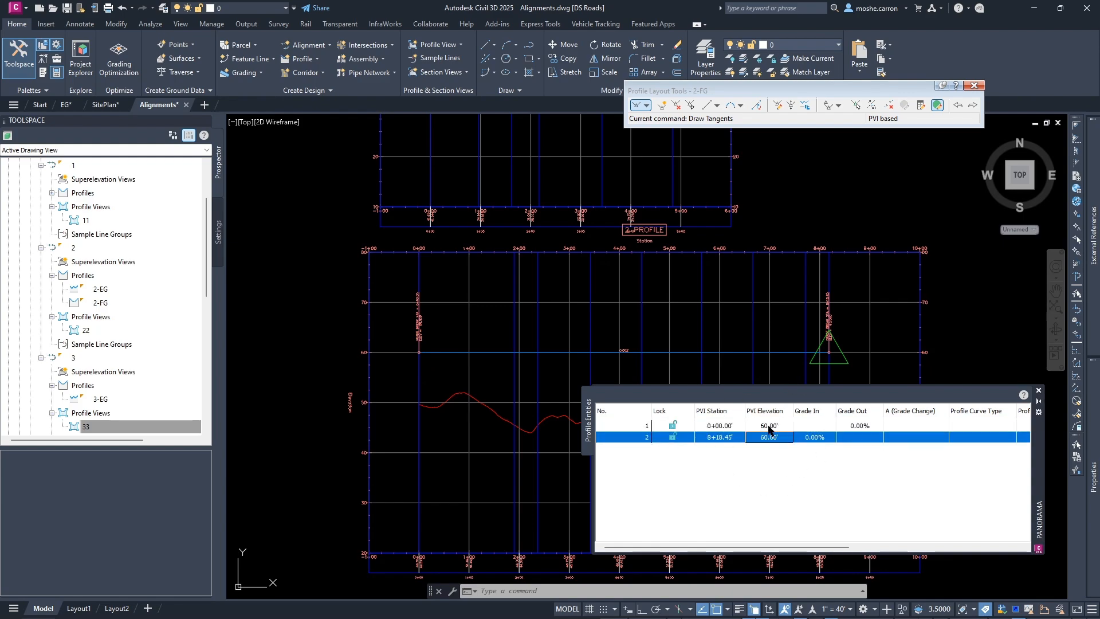
Set the elevations of 2-FG's start and end PVIs to 44' in the profile entities table, then close the table
left_click(769, 427, "shift")
left_click(769, 427)
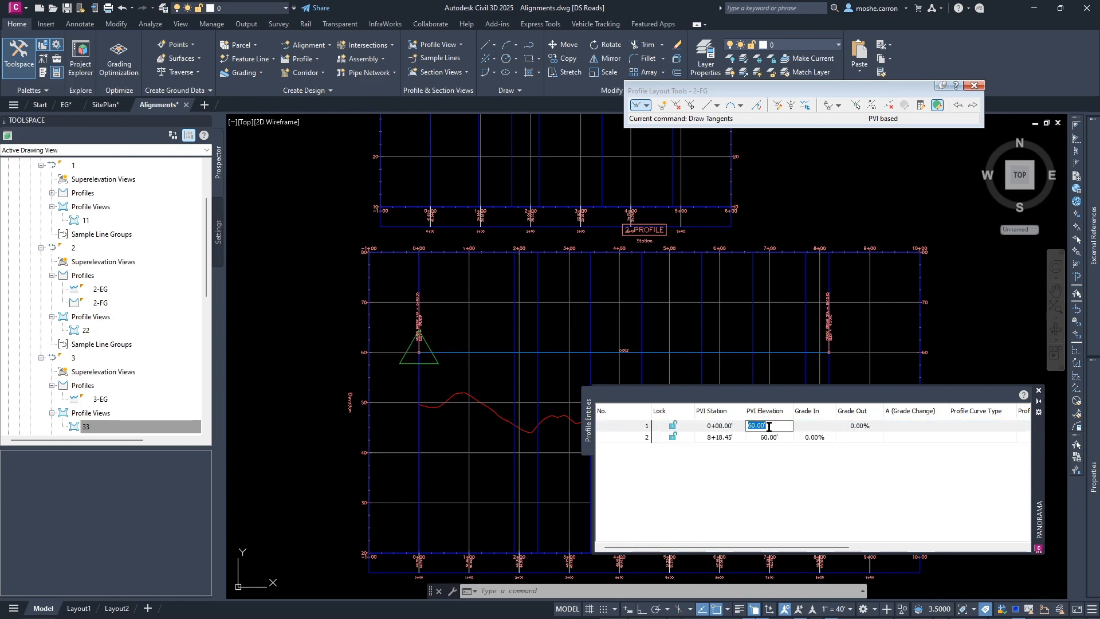
type("44")
key("Return")
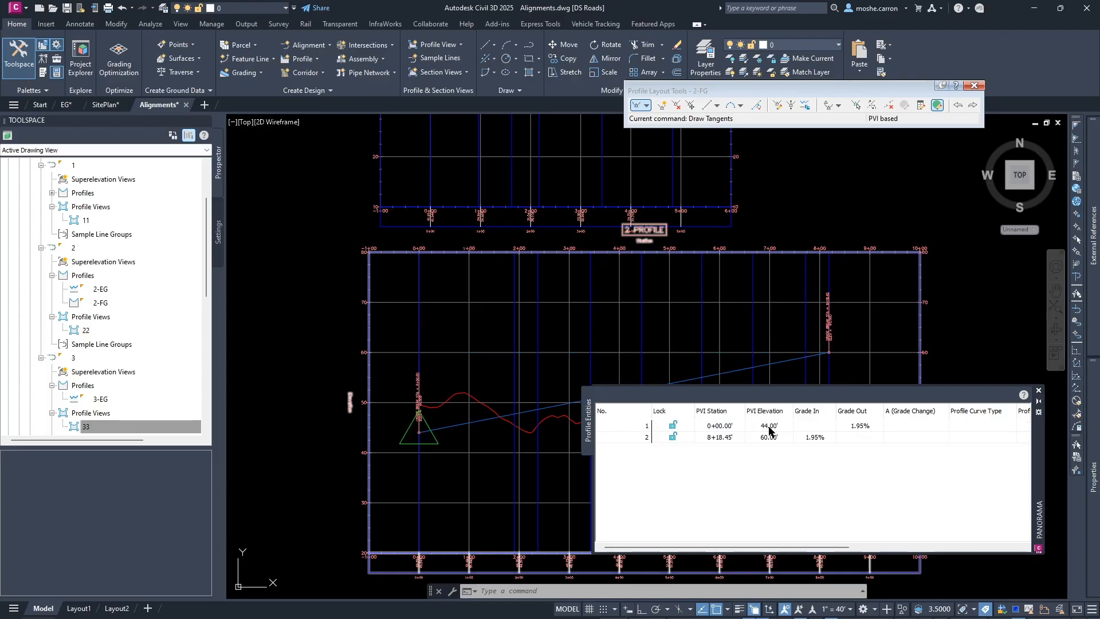
left_click(771, 436)
left_click(775, 437)
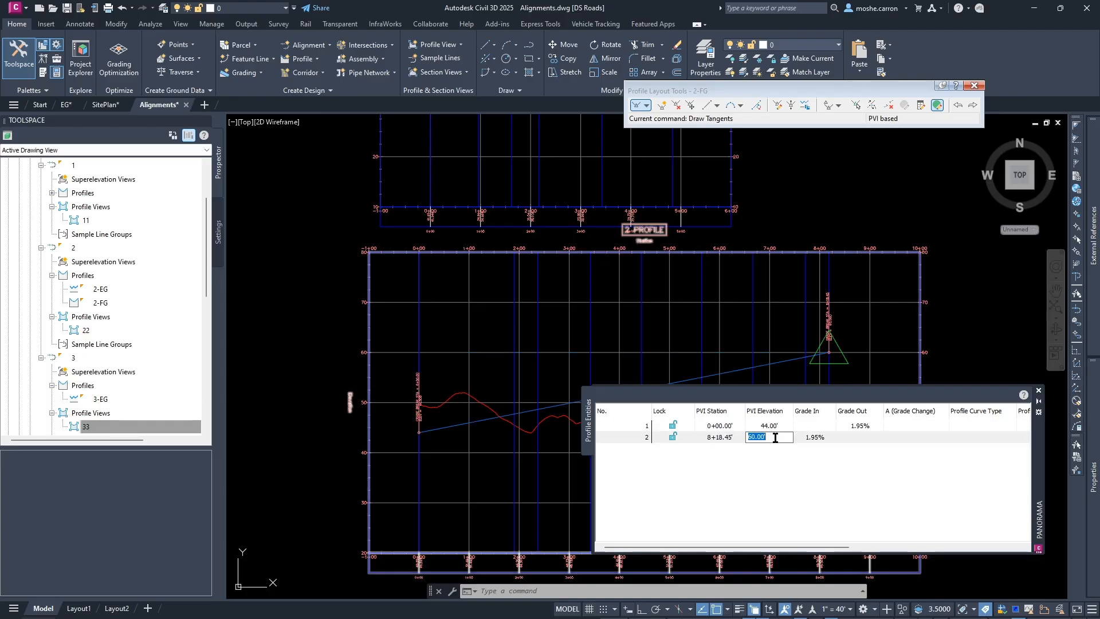
type("44")
key("Return")
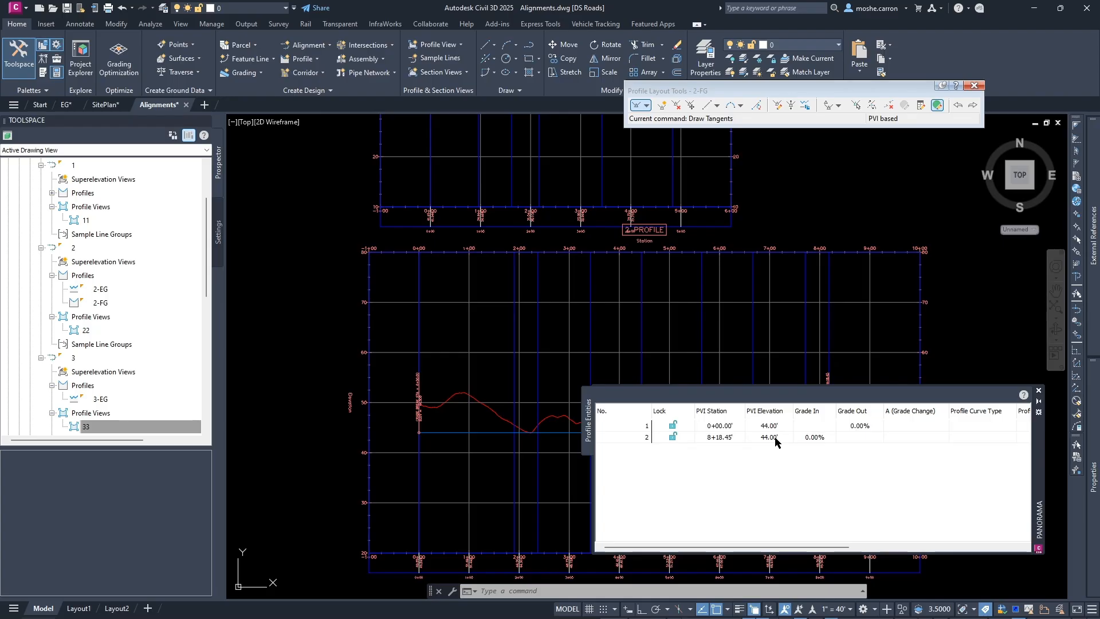
left_click(1038, 390)
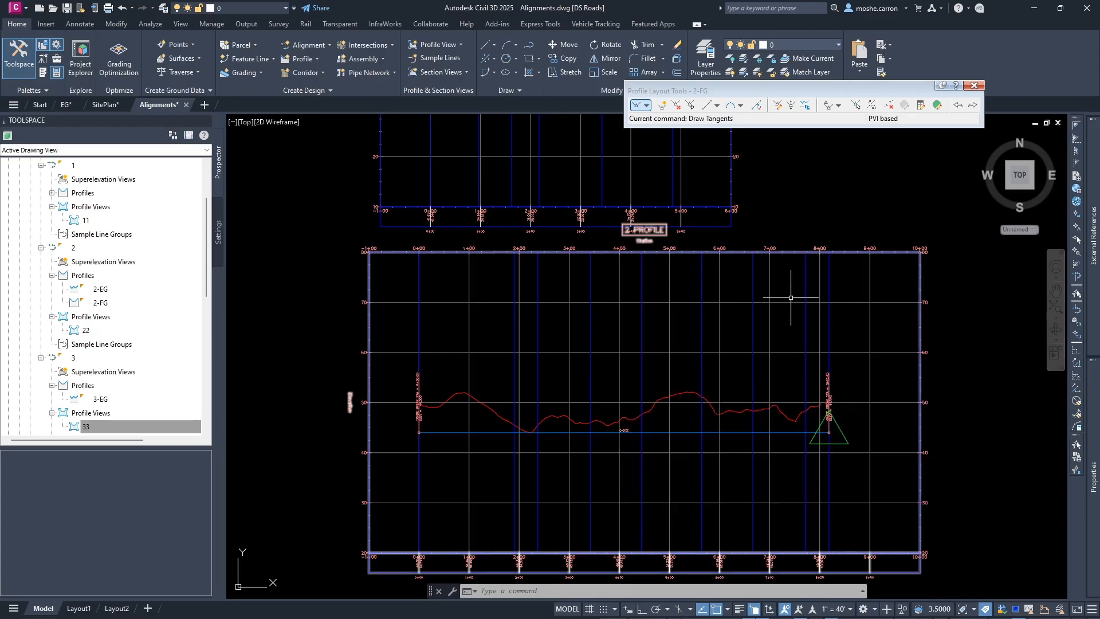
scroll(784, 360, "down", 5)
key("Escape")
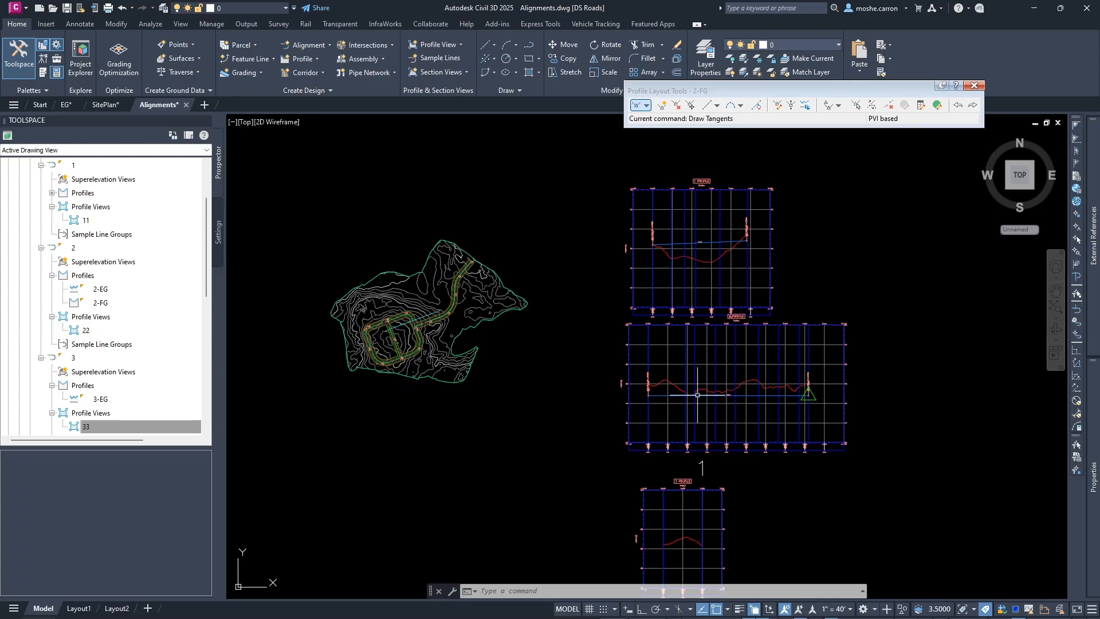
Create a layout profile named 3-FG on alignment 3's profile view, using the Design Profile style and Complete Label Set
middle_click_drag(674, 537, 688, 458)
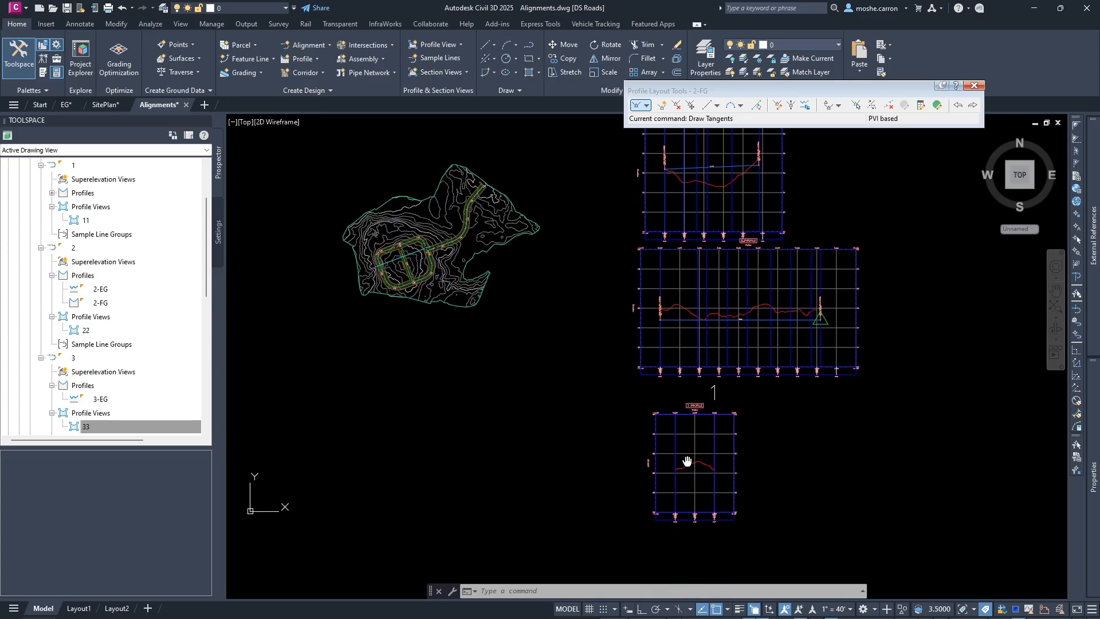
left_click(302, 58)
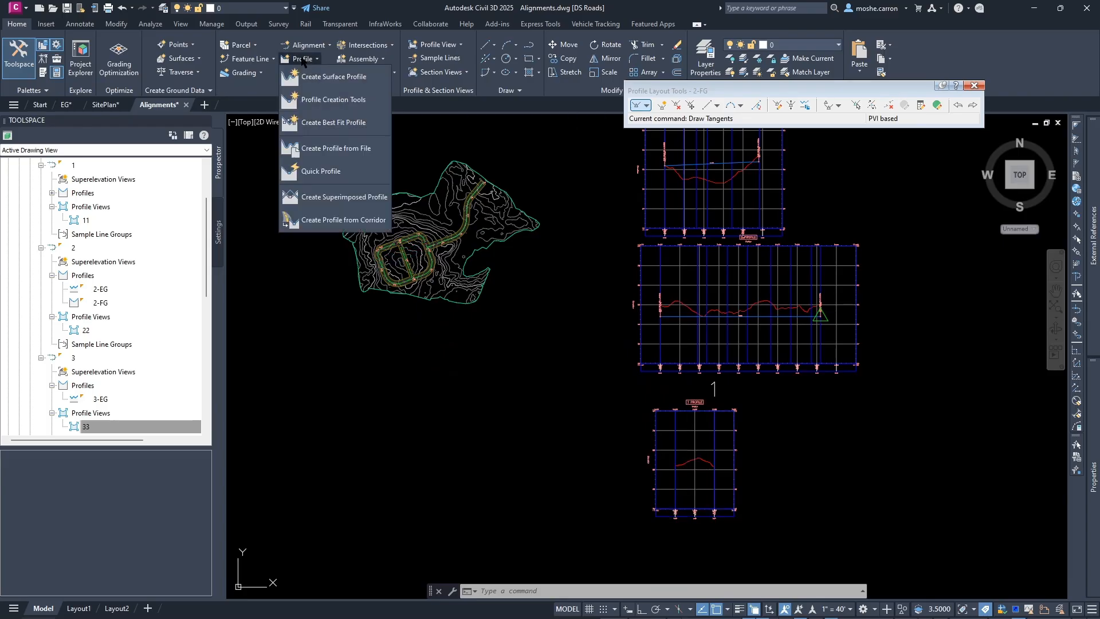
left_click(328, 101)
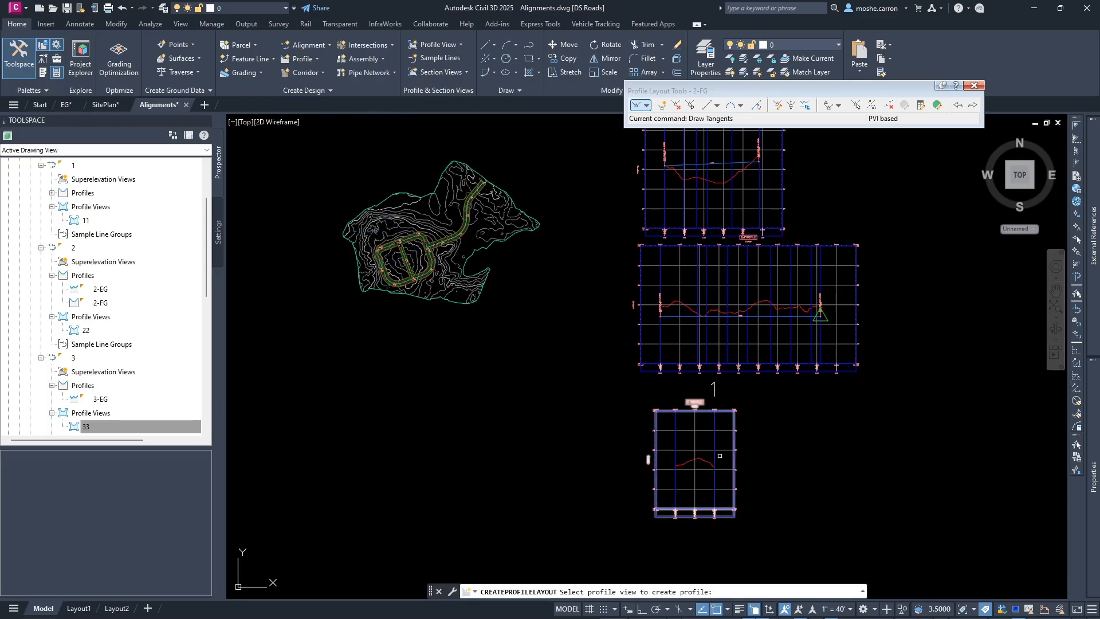
left_click(703, 430)
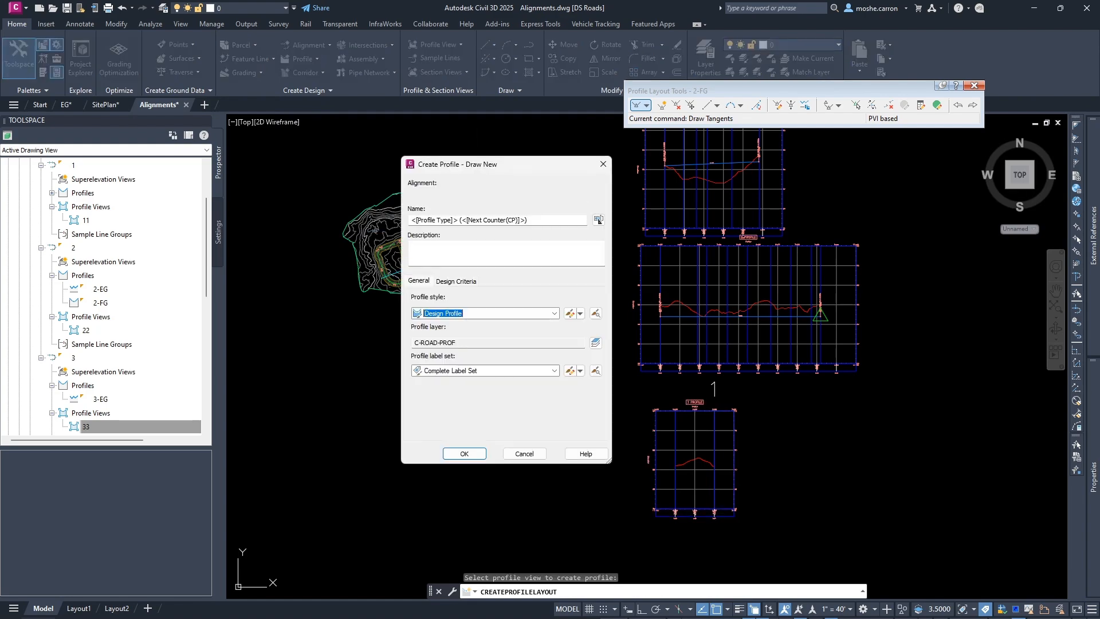
triple_click(548, 220)
type("3-FG")
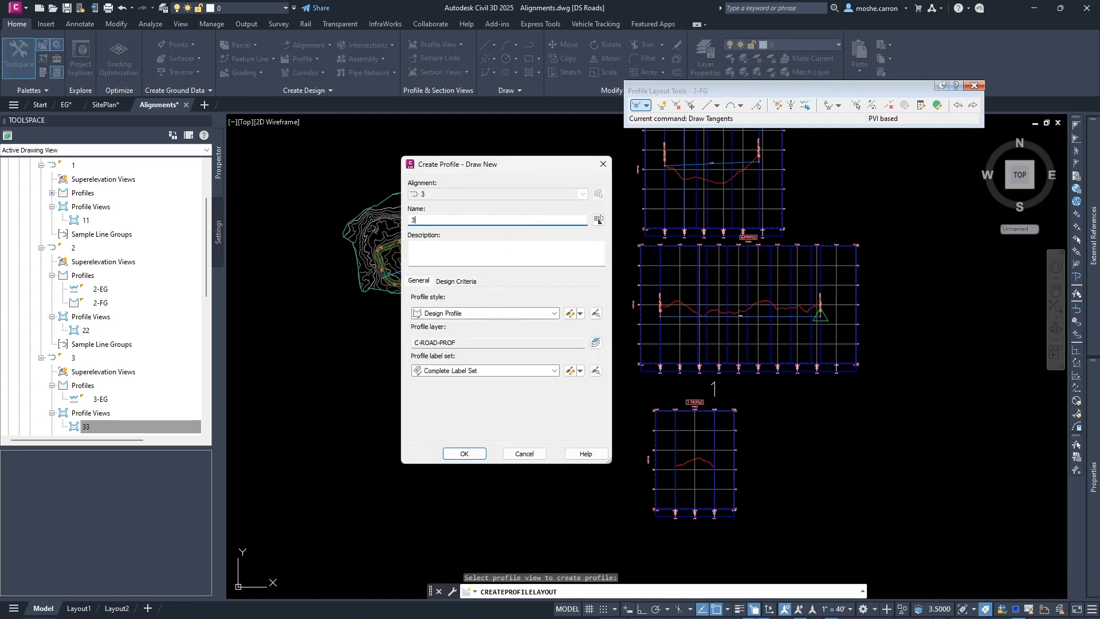
left_click(464, 453)
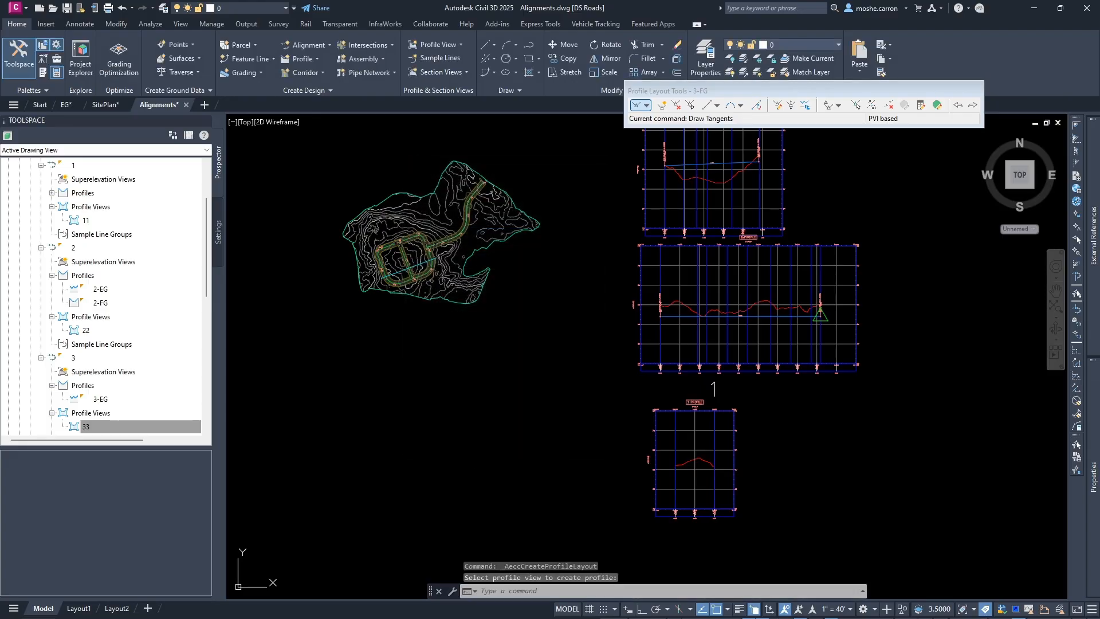
Draw one tangent for 3-FG from station 0+00 at elevation about 47.8 to station 2+00 at elevation 50
left_click(637, 107)
scroll(681, 480, "up", 8)
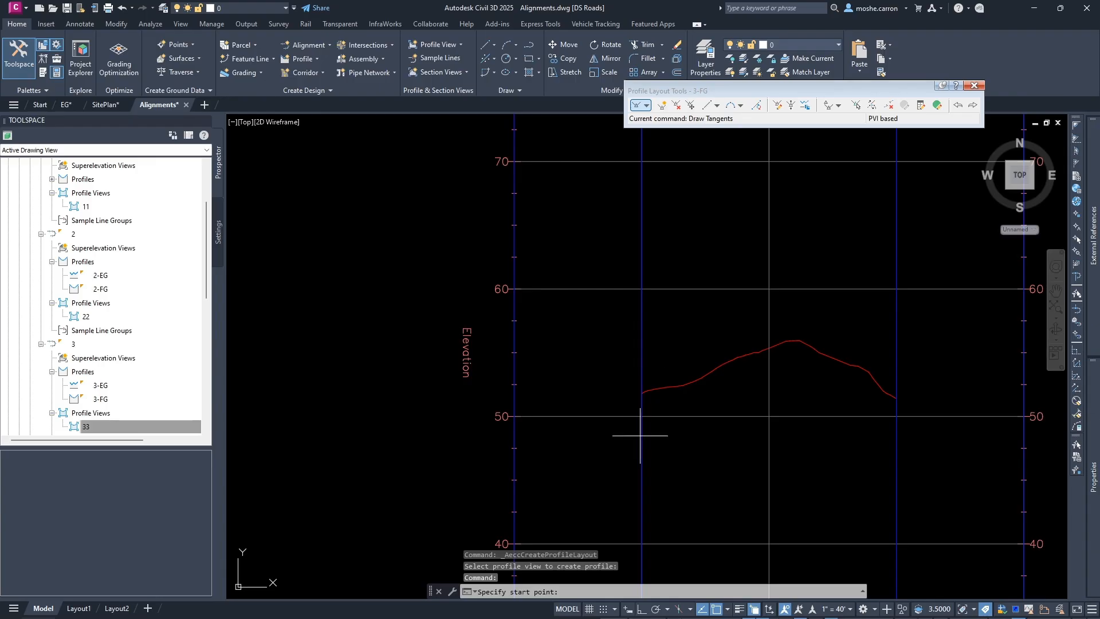
middle_click_drag(647, 468, 647, 398)
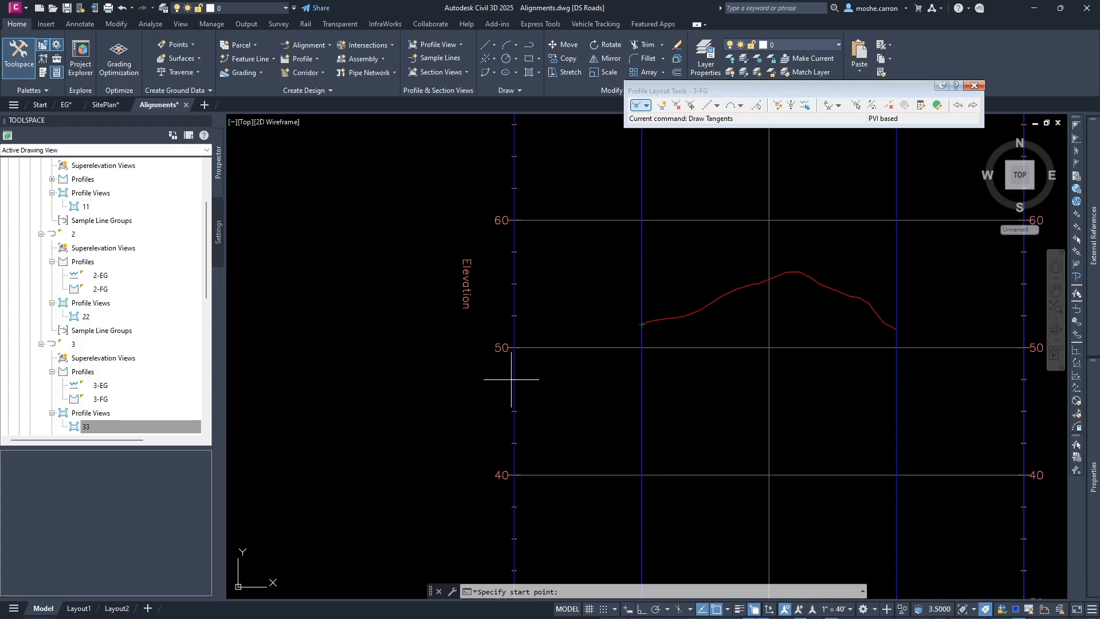
left_click(642, 378)
scroll(801, 378, "down", 2)
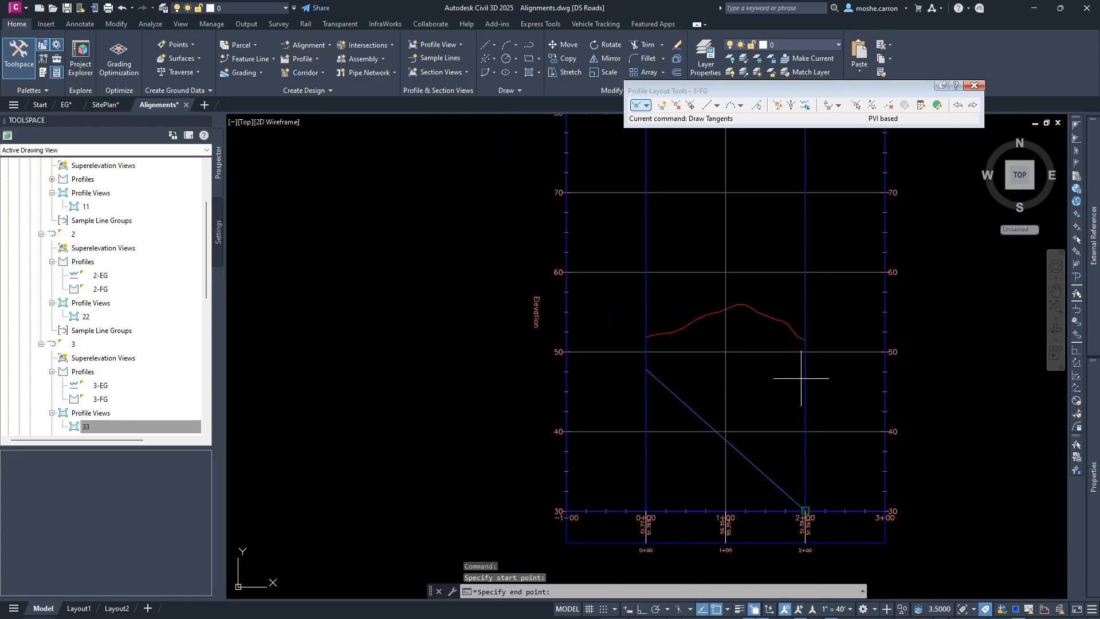
key("F8")
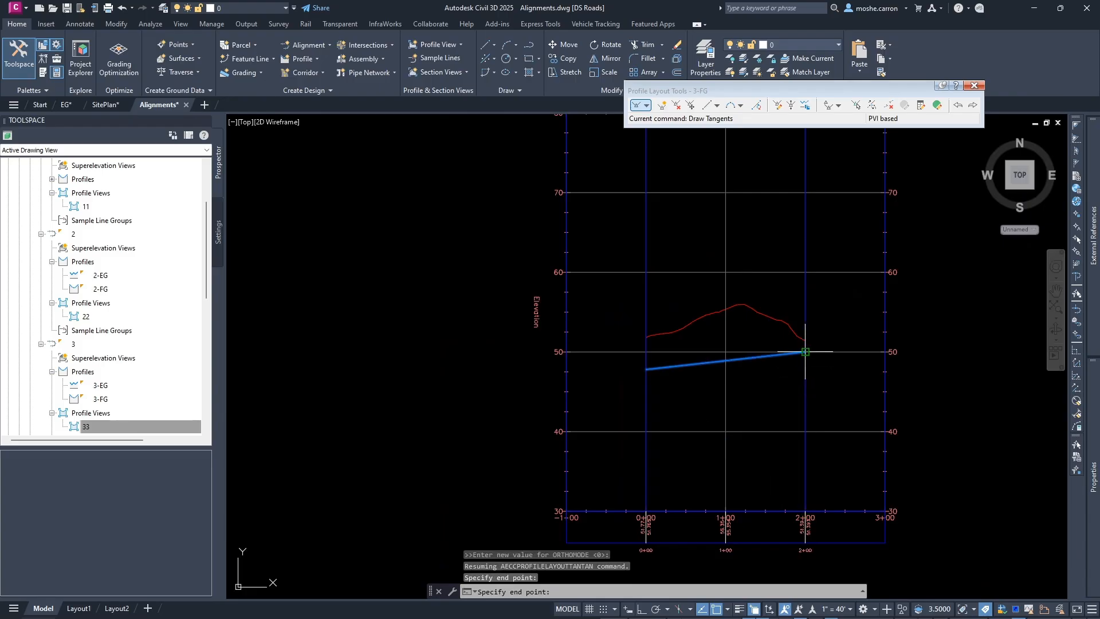
left_click(805, 352)
key("Escape")
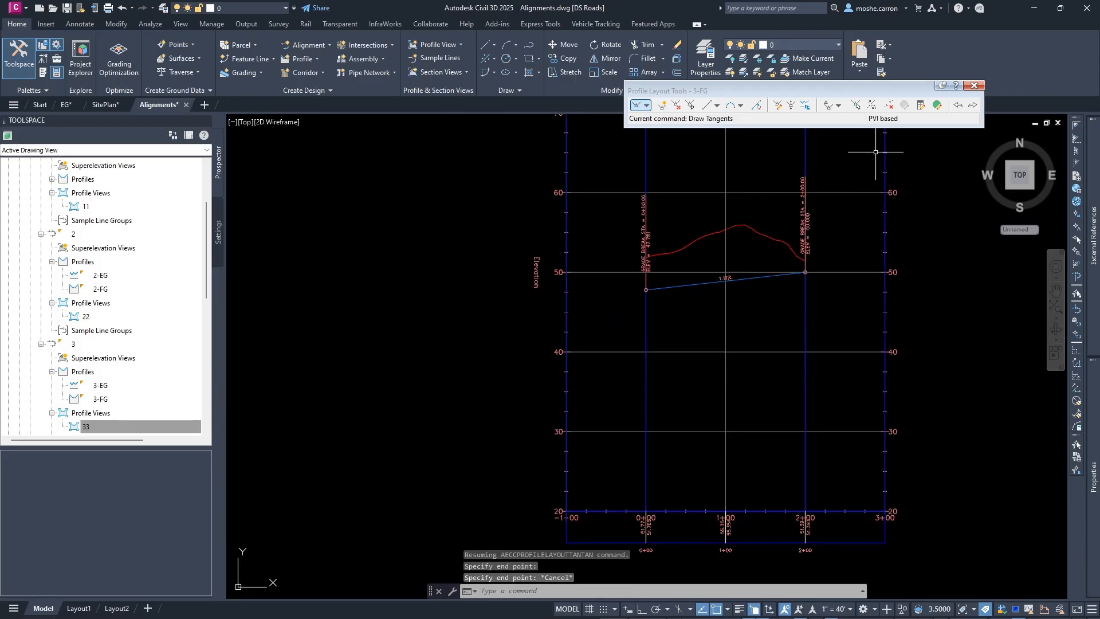
Set both PVI elevations of 3-FG to 44' in the profile entities table, then close the table
left_click(938, 106)
double_click(776, 429)
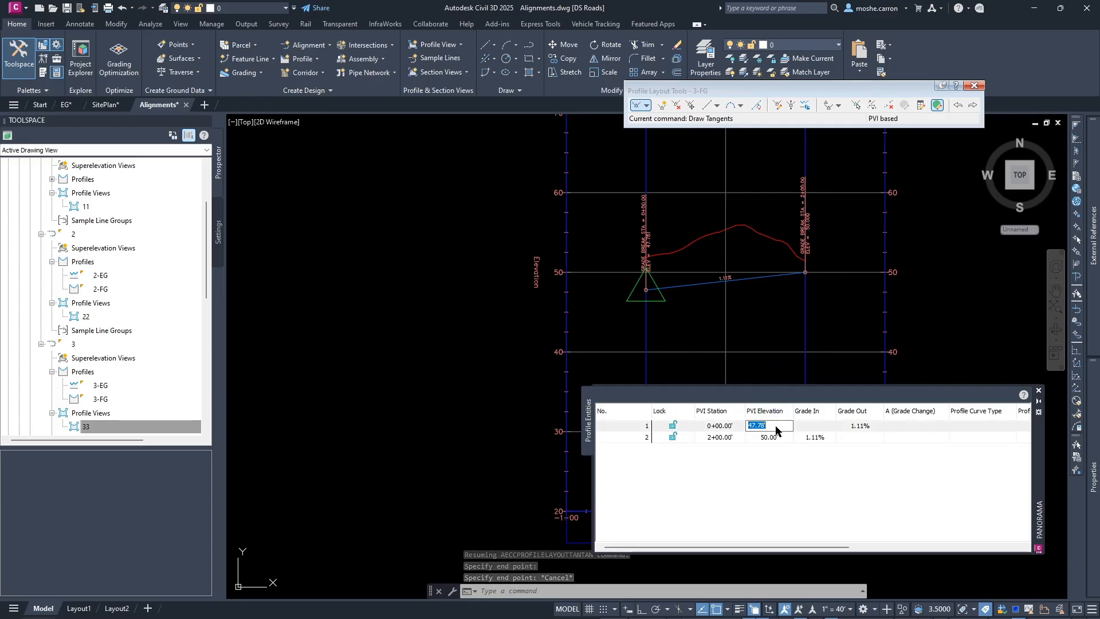
type("44")
key("Return")
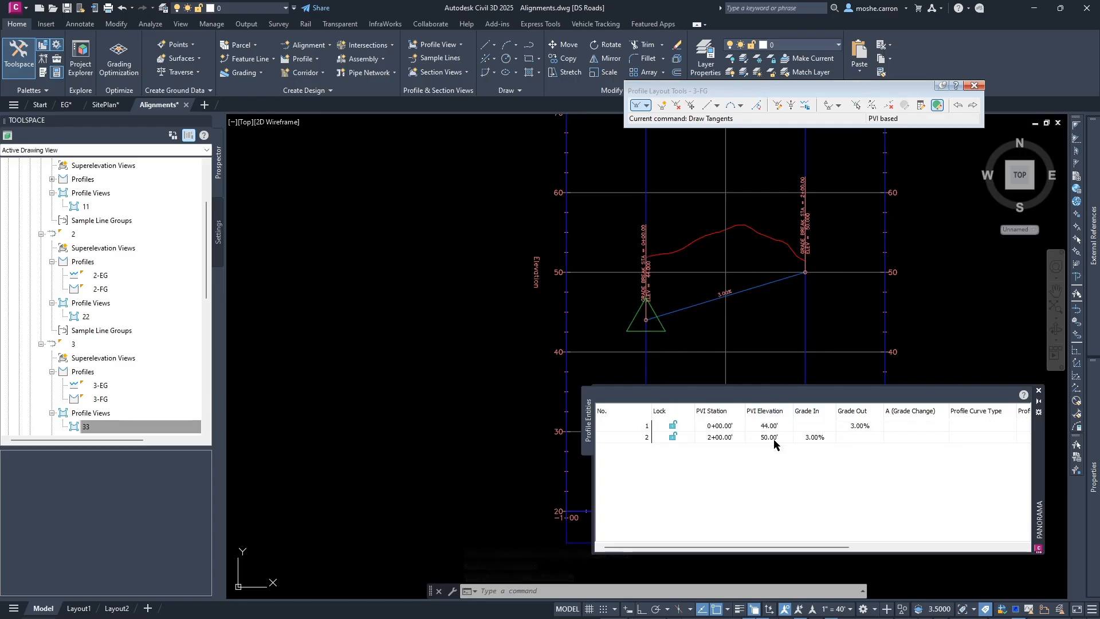
double_click(775, 439)
type("44")
key("Return")
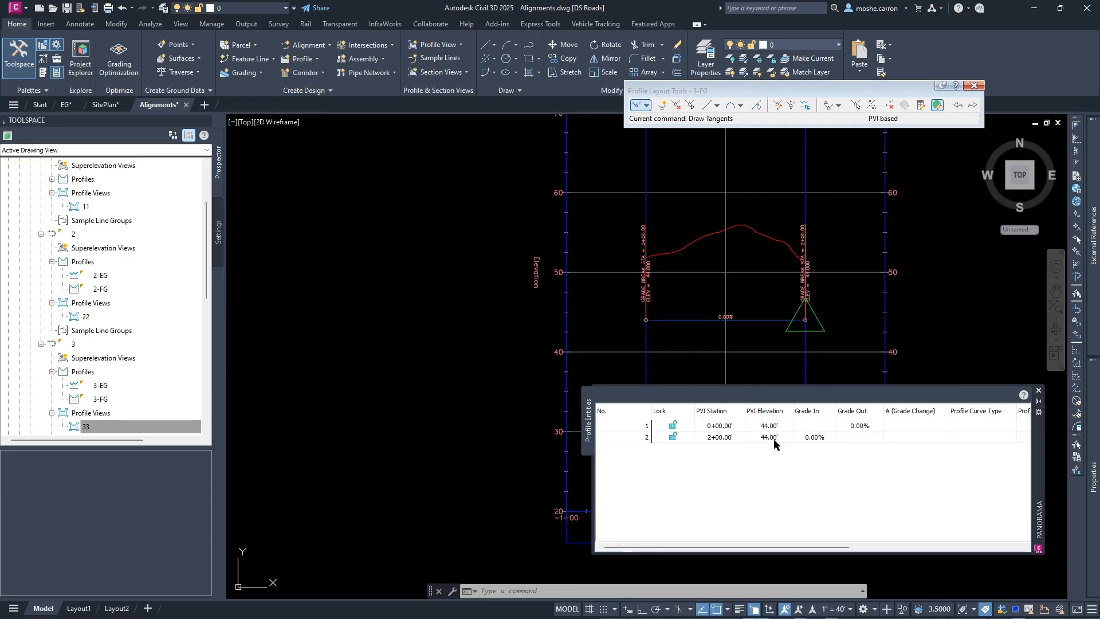
left_click(1039, 390)
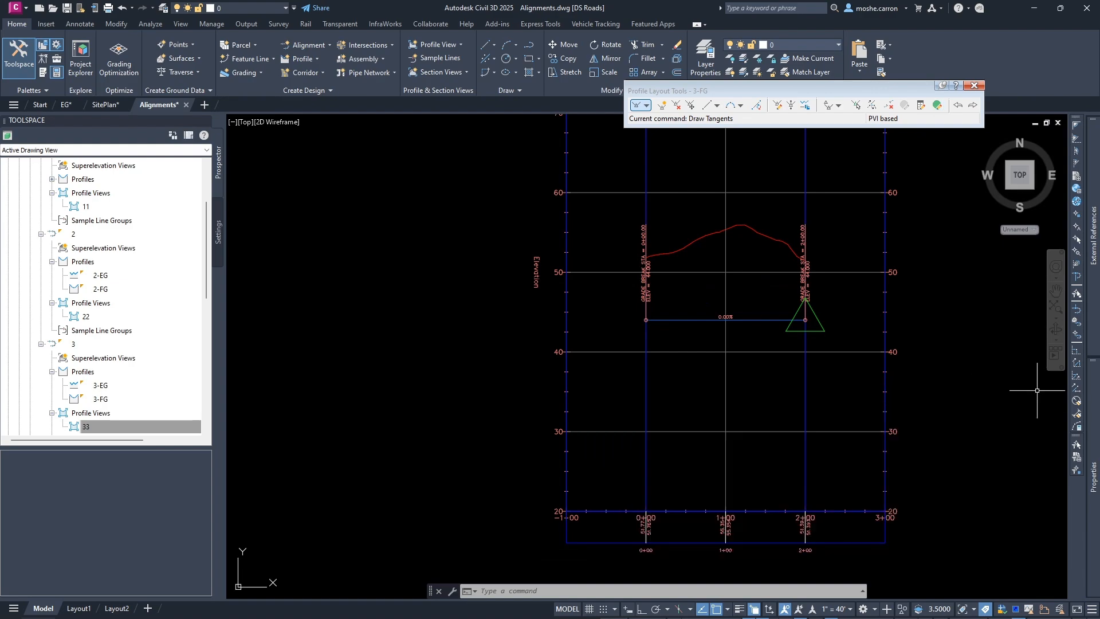
key("Escape")
scroll(681, 401, "down", 5)
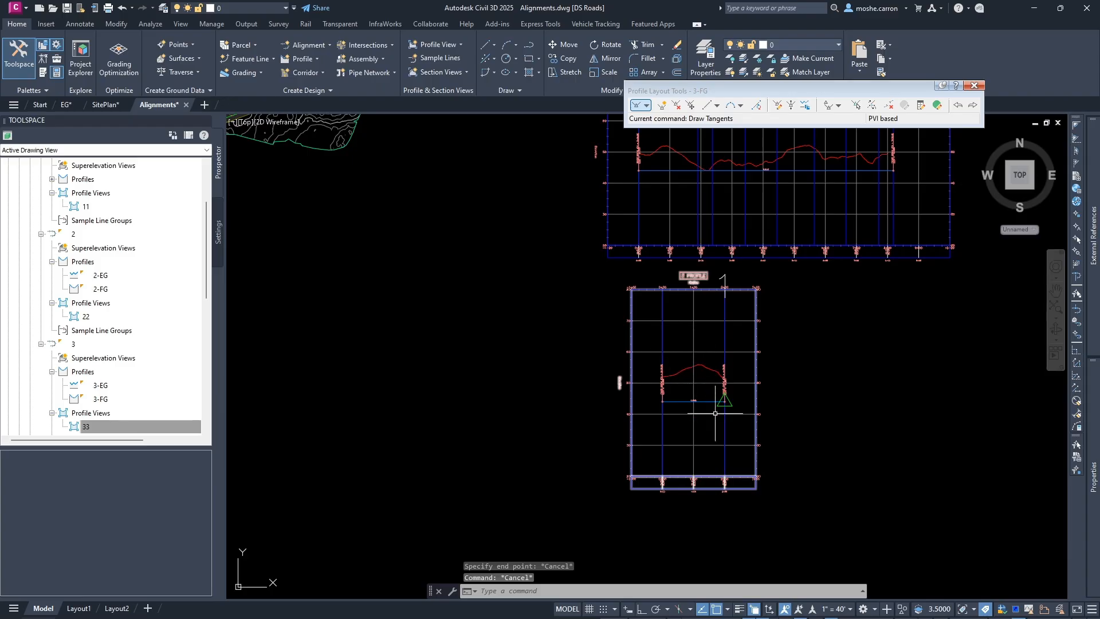
middle_click_drag(671, 380, 668, 387)
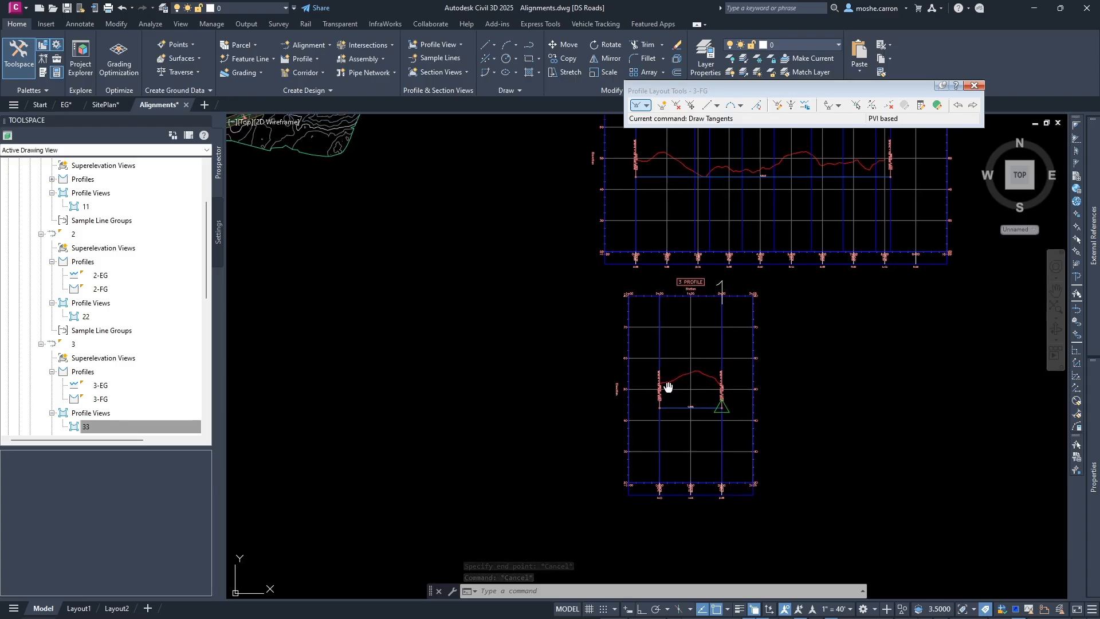
scroll(668, 387, "down", 2)
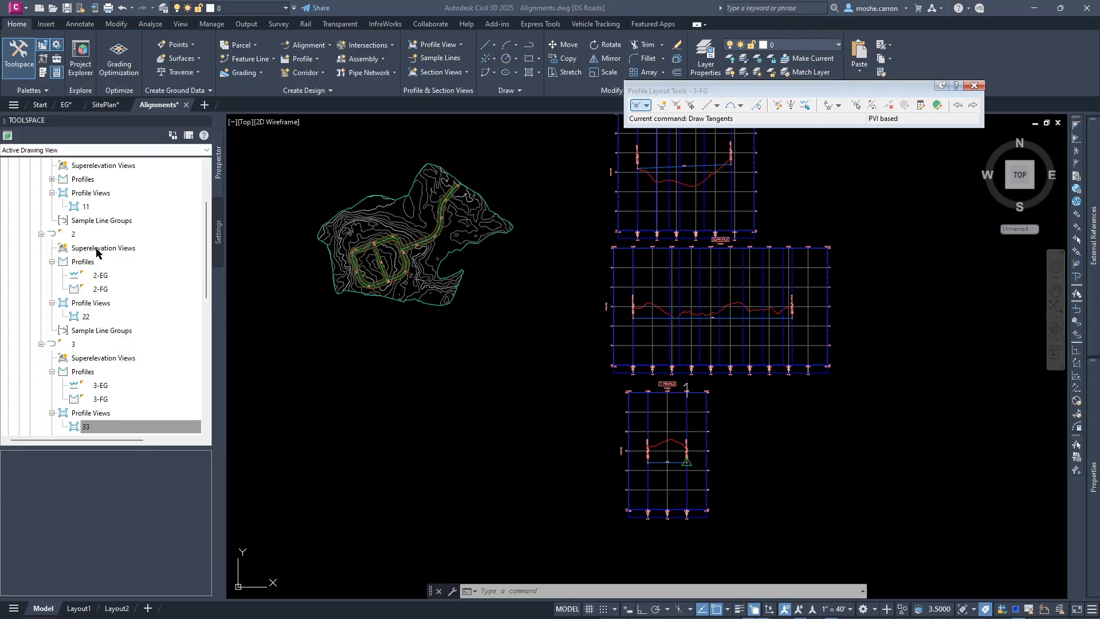
scroll(101, 255, "up", 1)
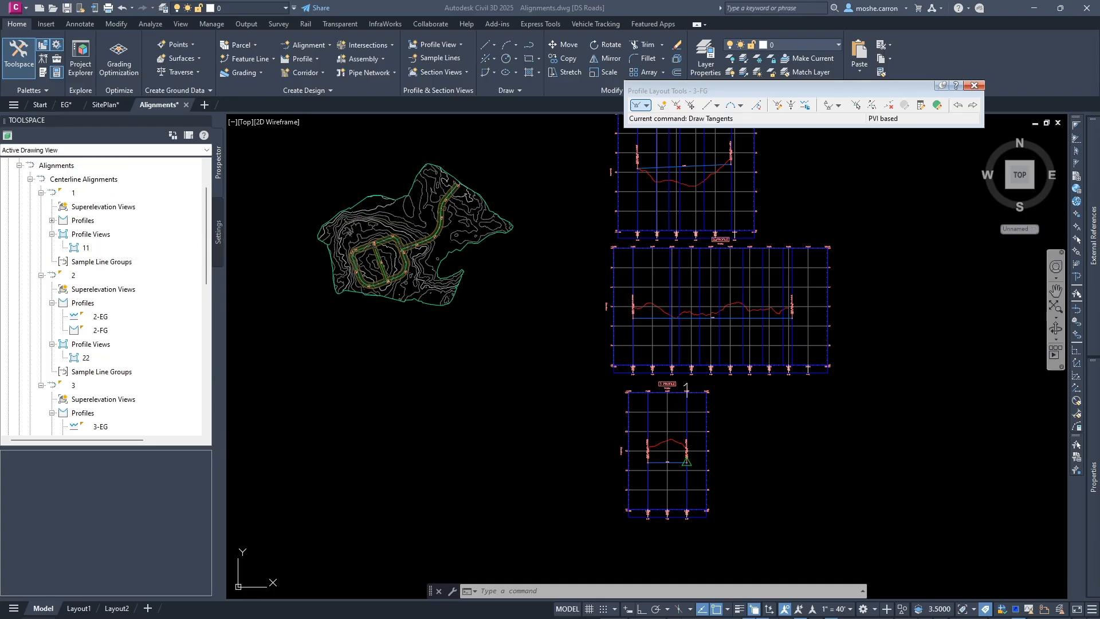